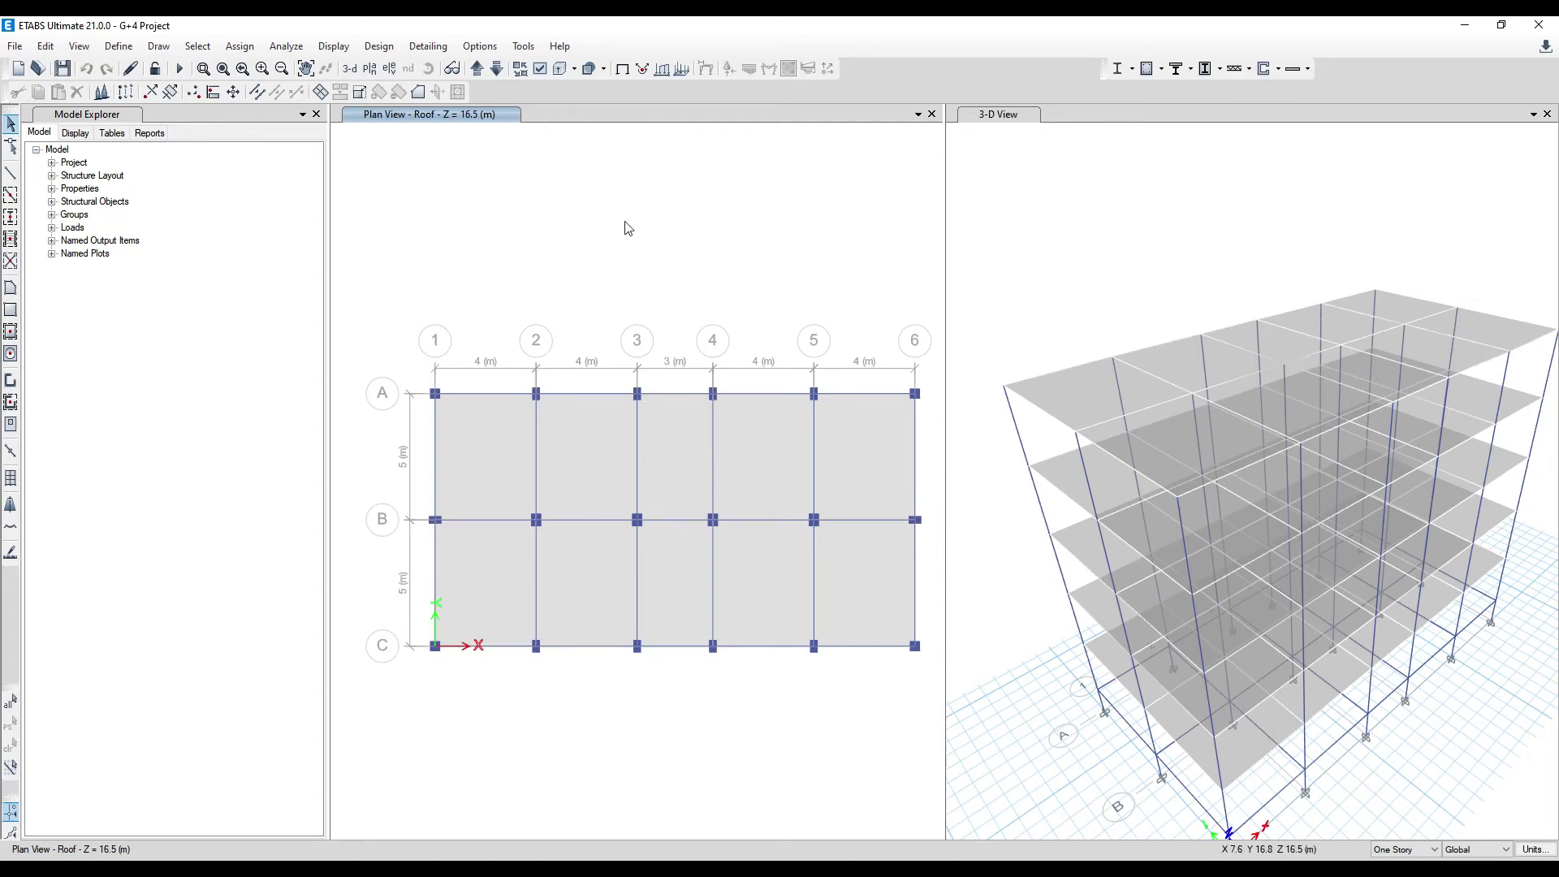
# Edit the length tolerance for checks, run the model check, and dismiss its report
pyautogui.moveTo(1116, 328); pyautogui.dragTo(1082, 254, button='middle')
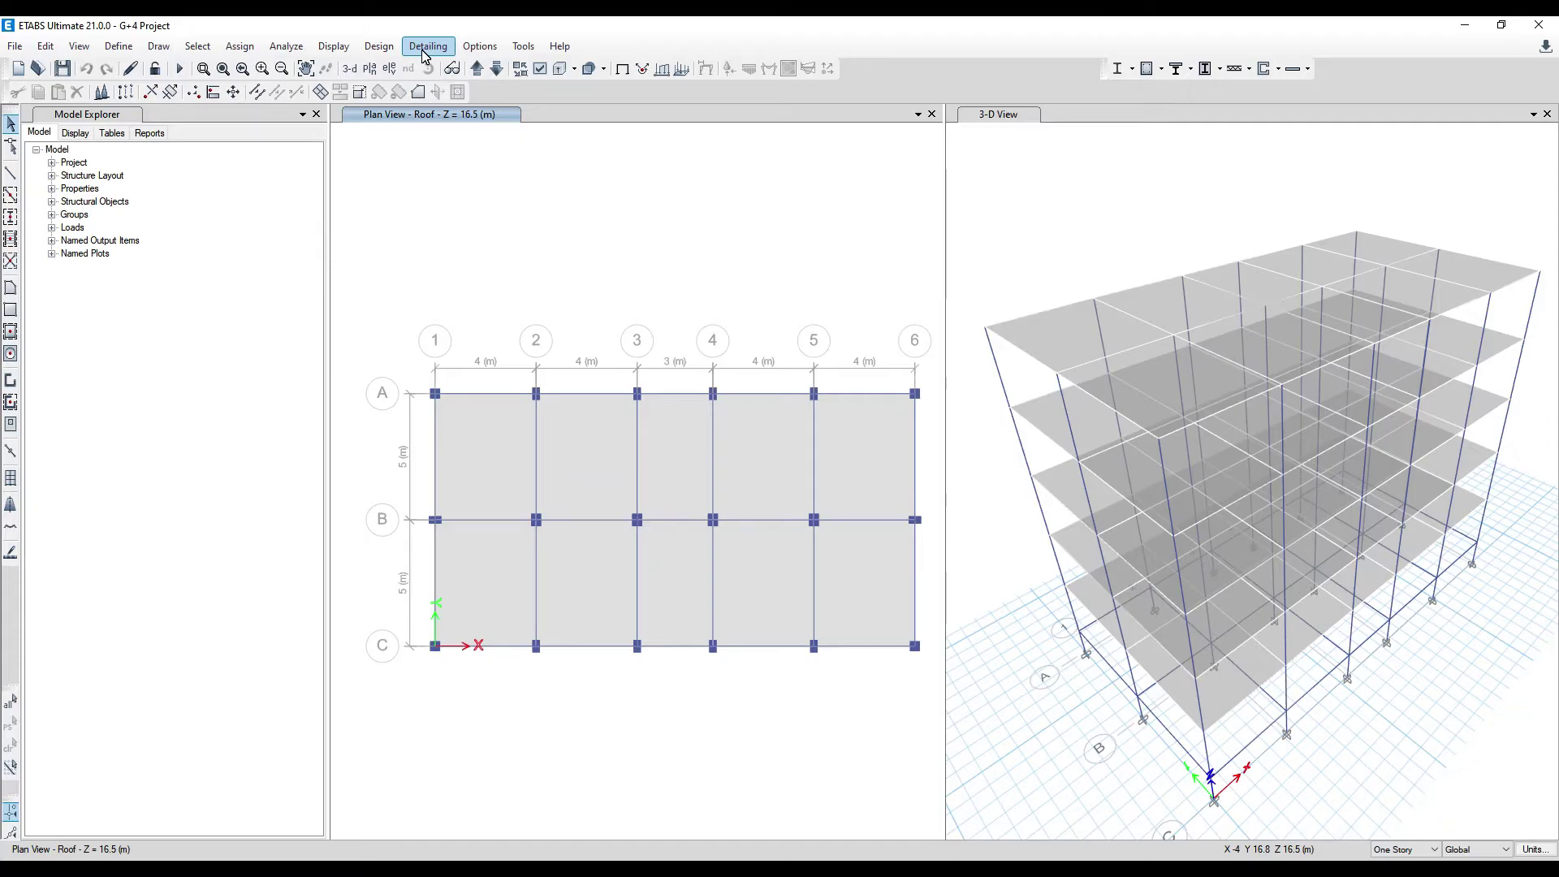
pyautogui.click(292, 46)
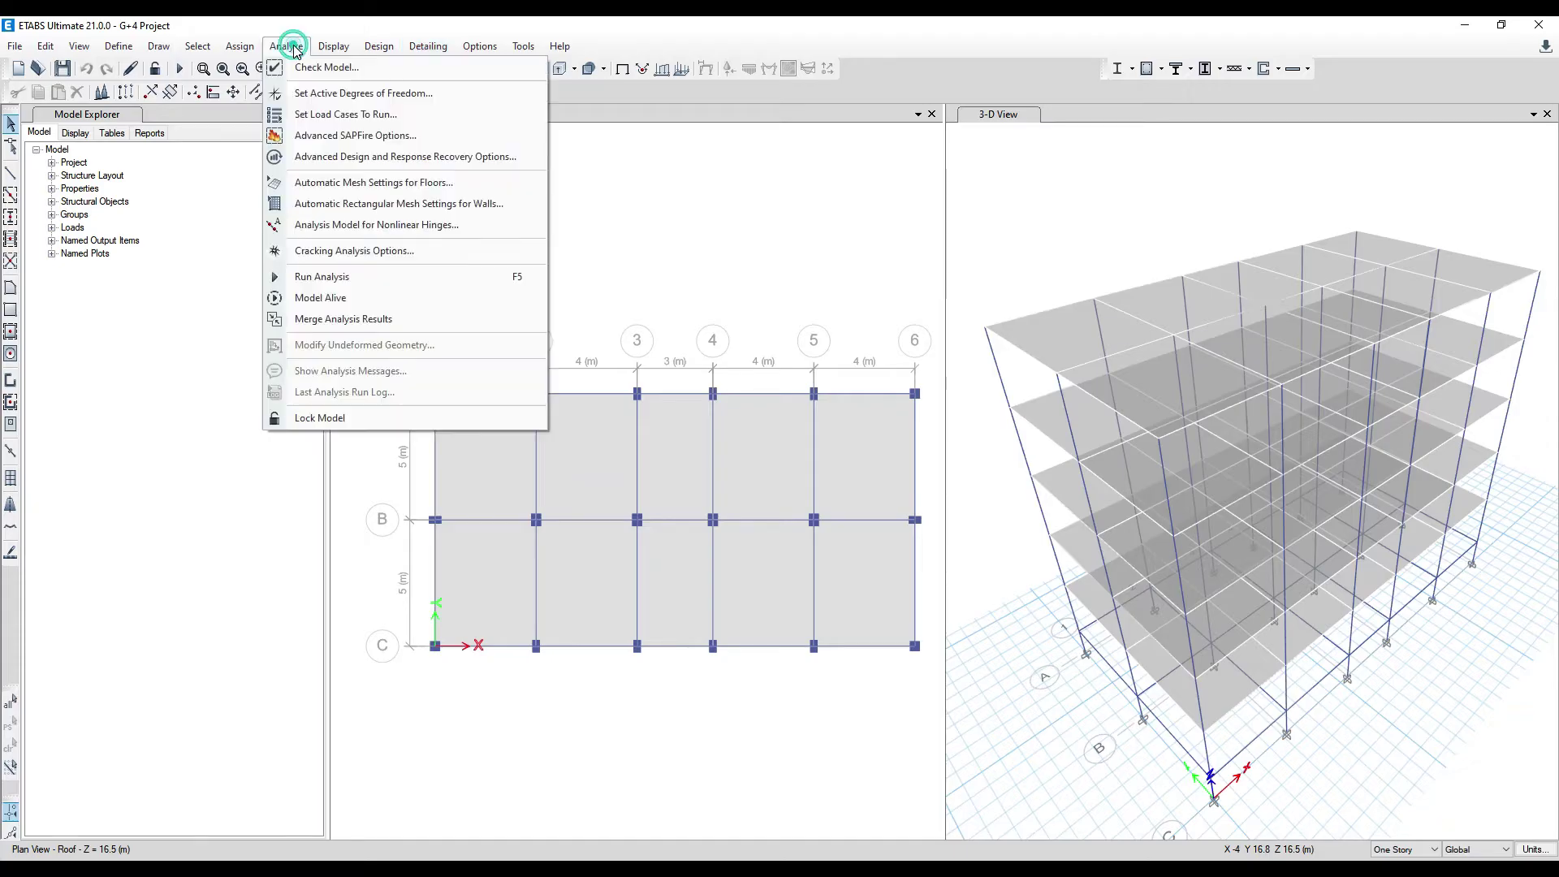
pyautogui.click(308, 68)
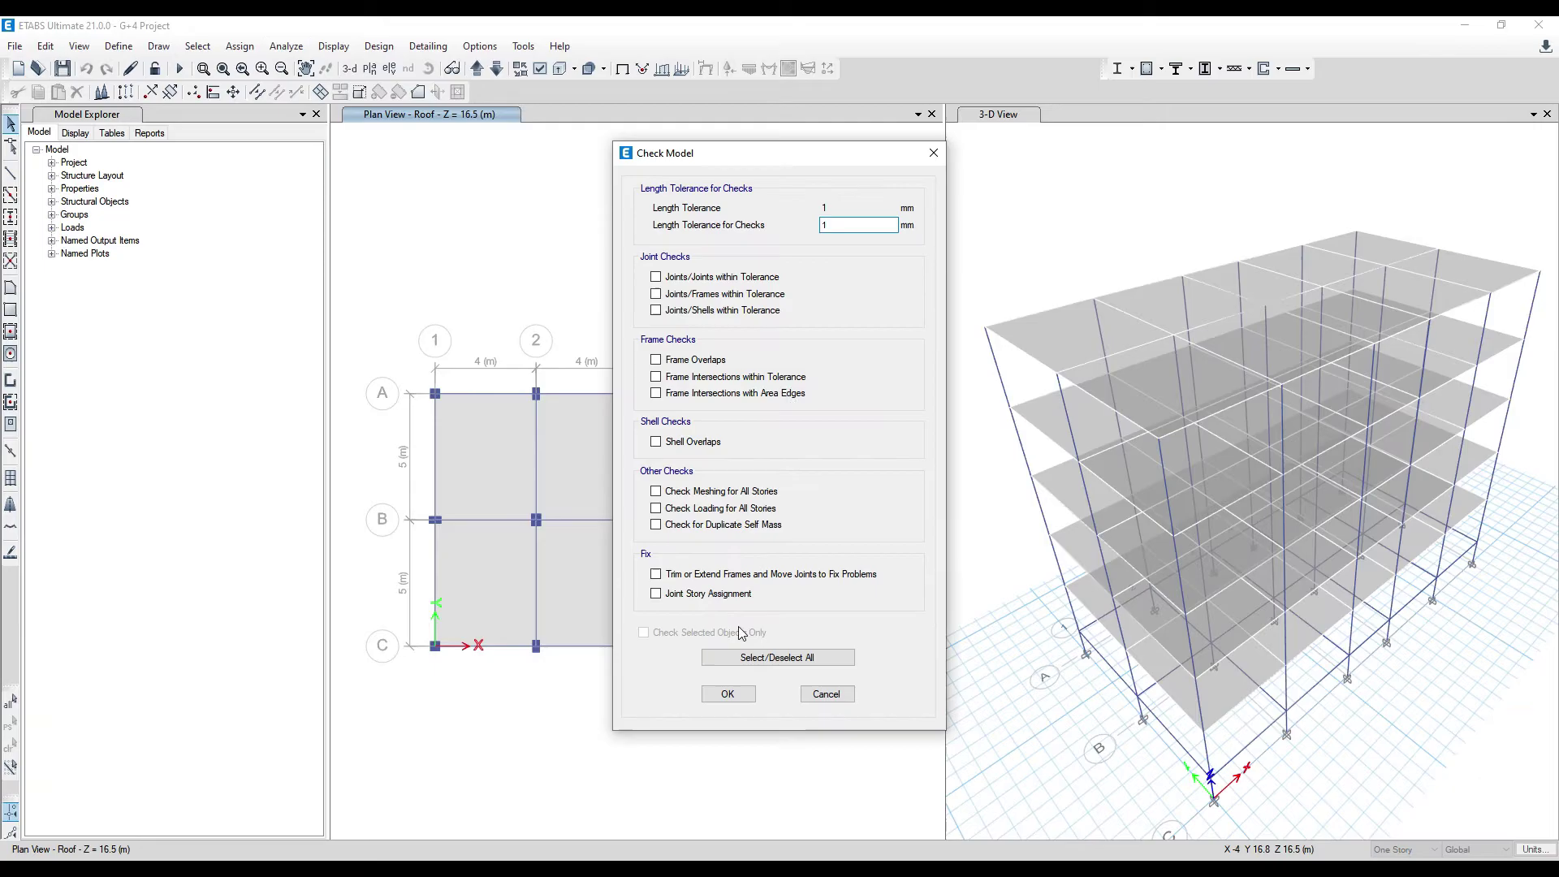
pyautogui.click(841, 227)
pyautogui.write('0')
pyautogui.click(735, 697)
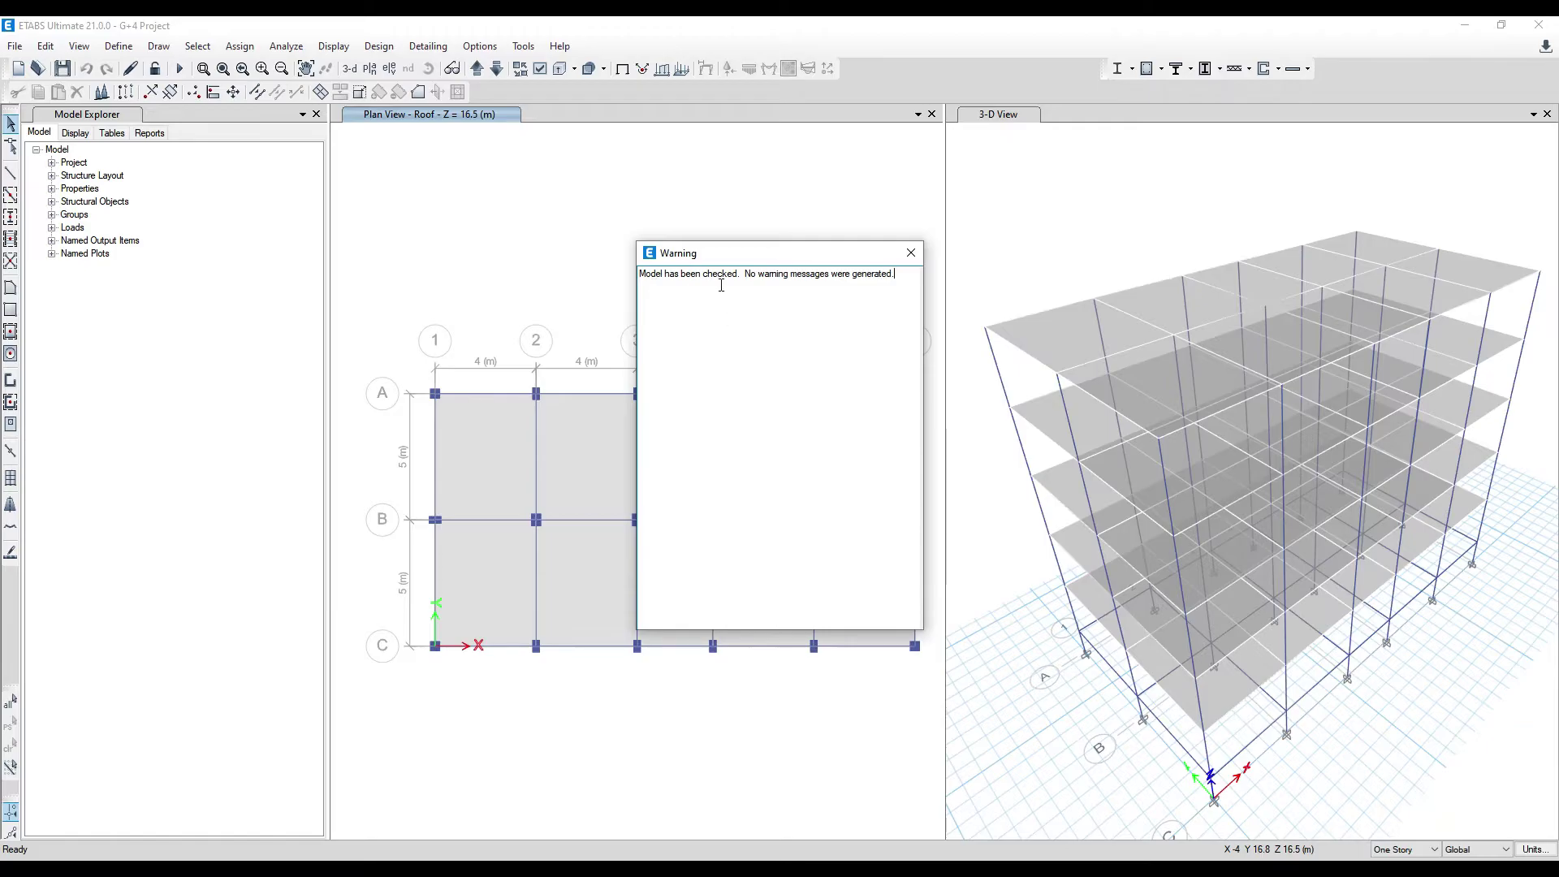
pyautogui.moveTo(733, 260); pyautogui.dragTo(714, 240)
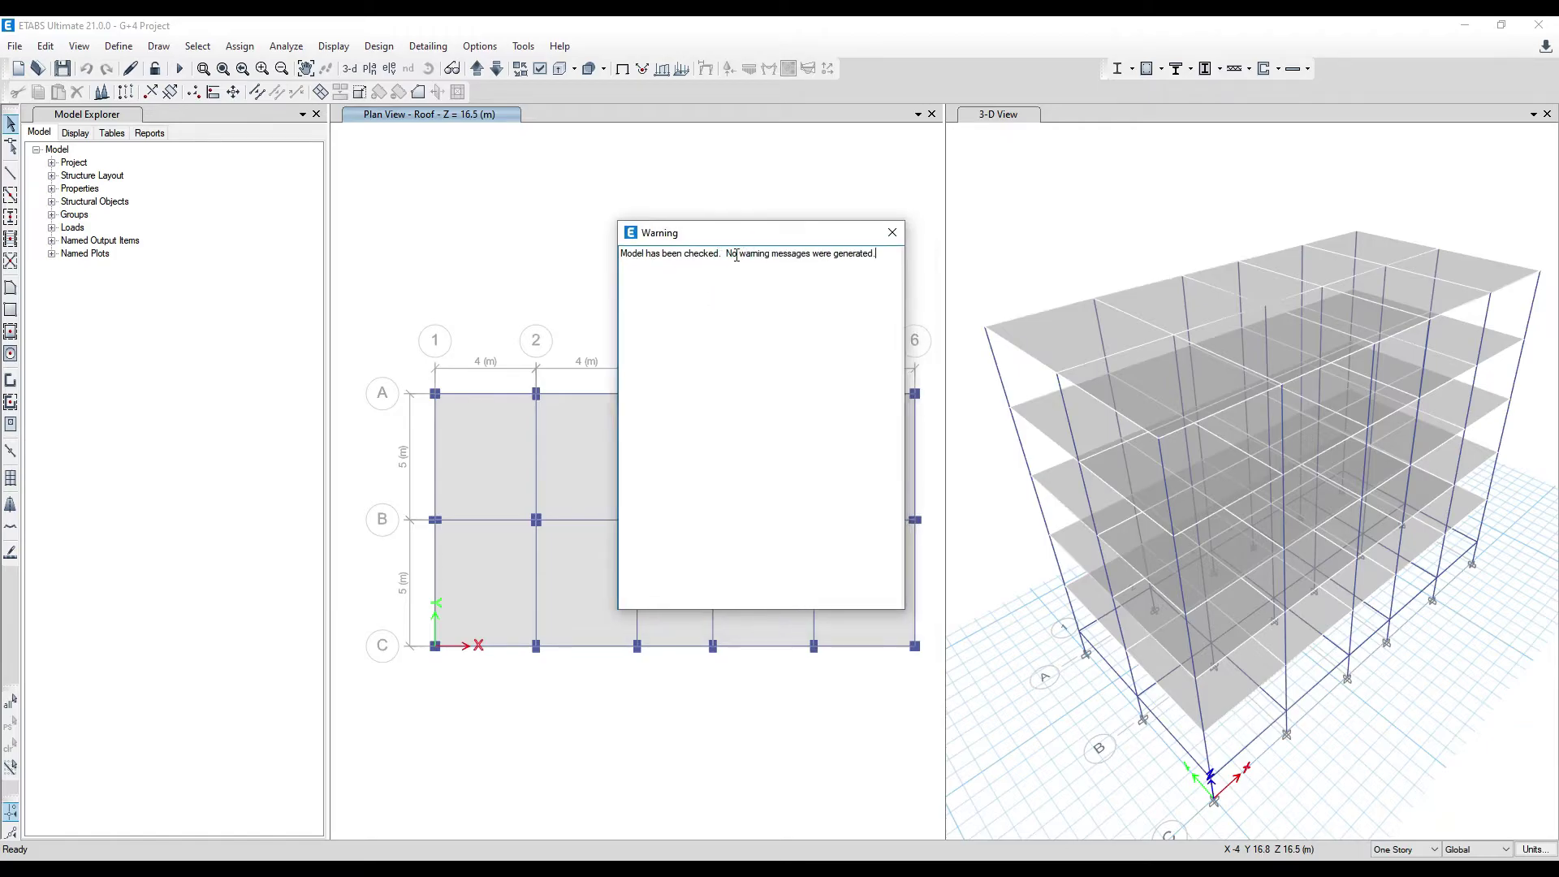
pyautogui.click(892, 232)
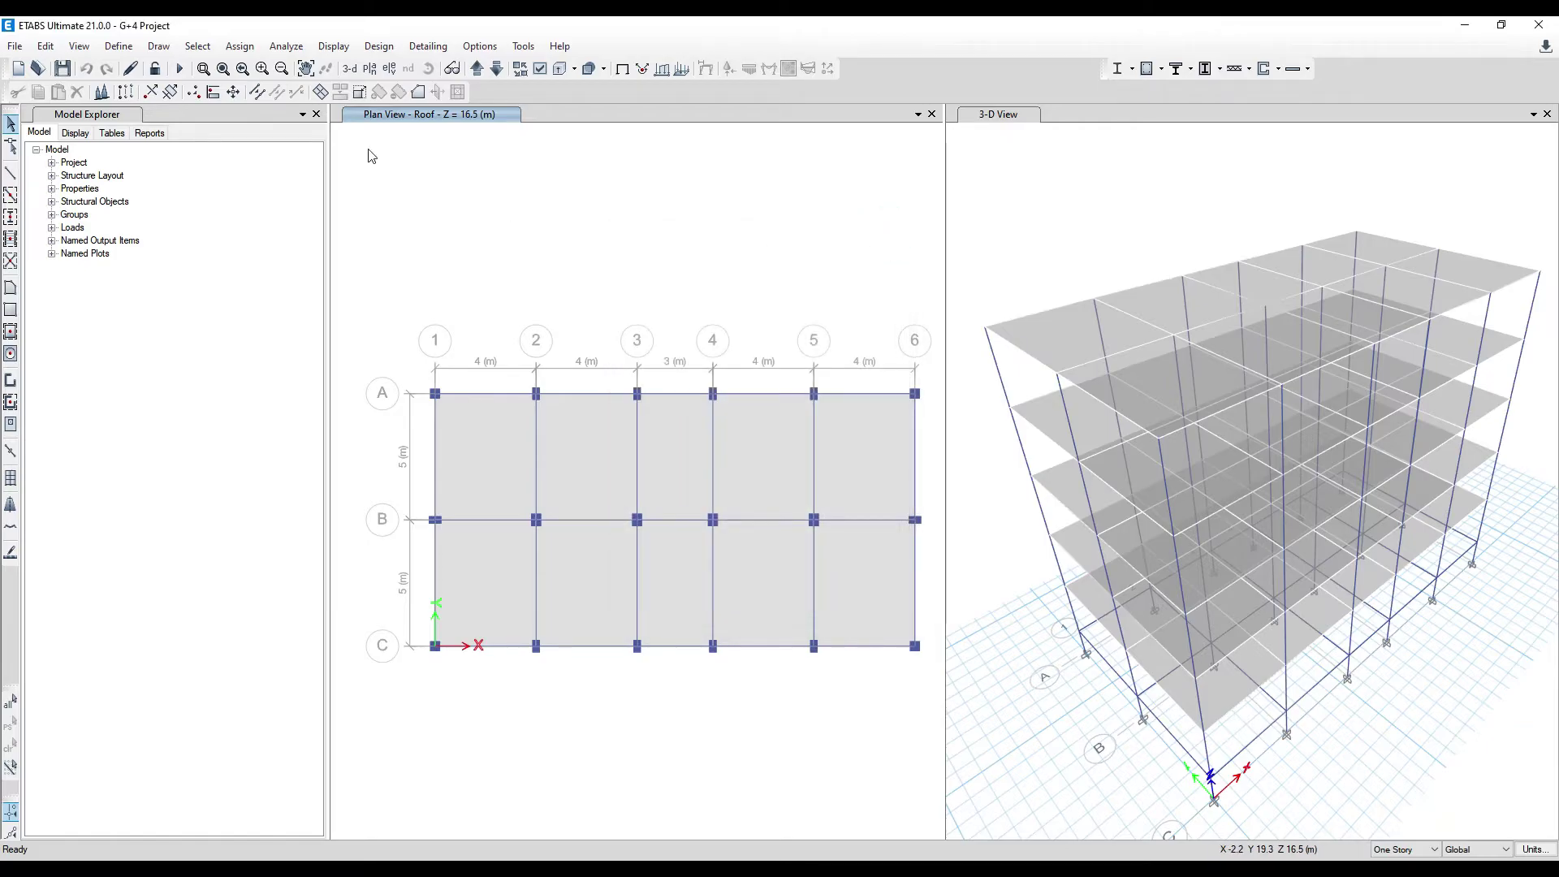
# Run the structural analysis of the G+4 building model
pyautogui.click(288, 46)
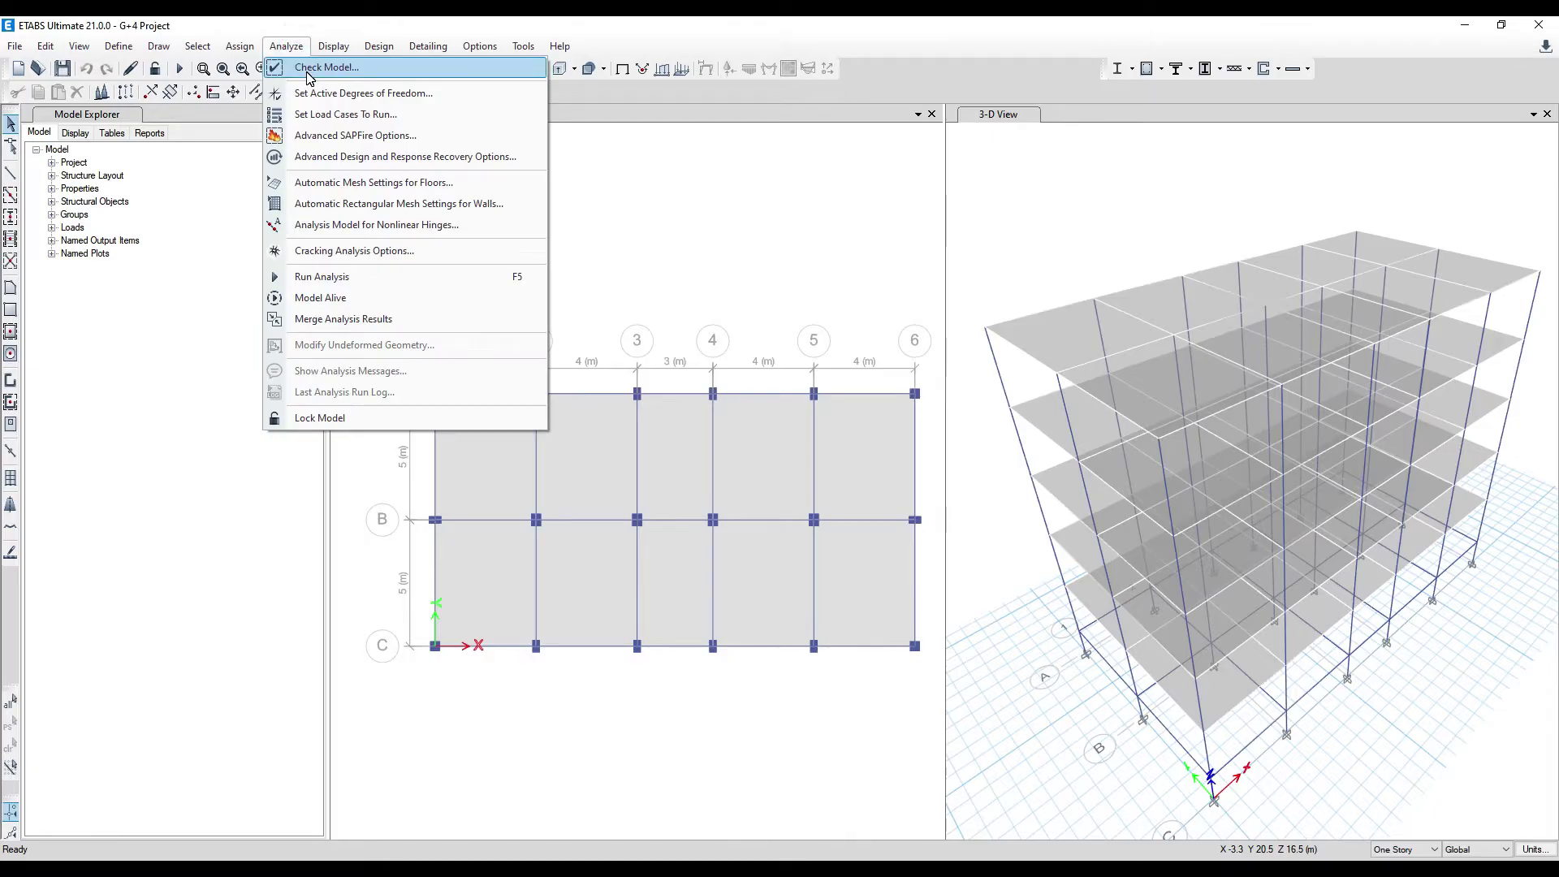
pyautogui.click(710, 218)
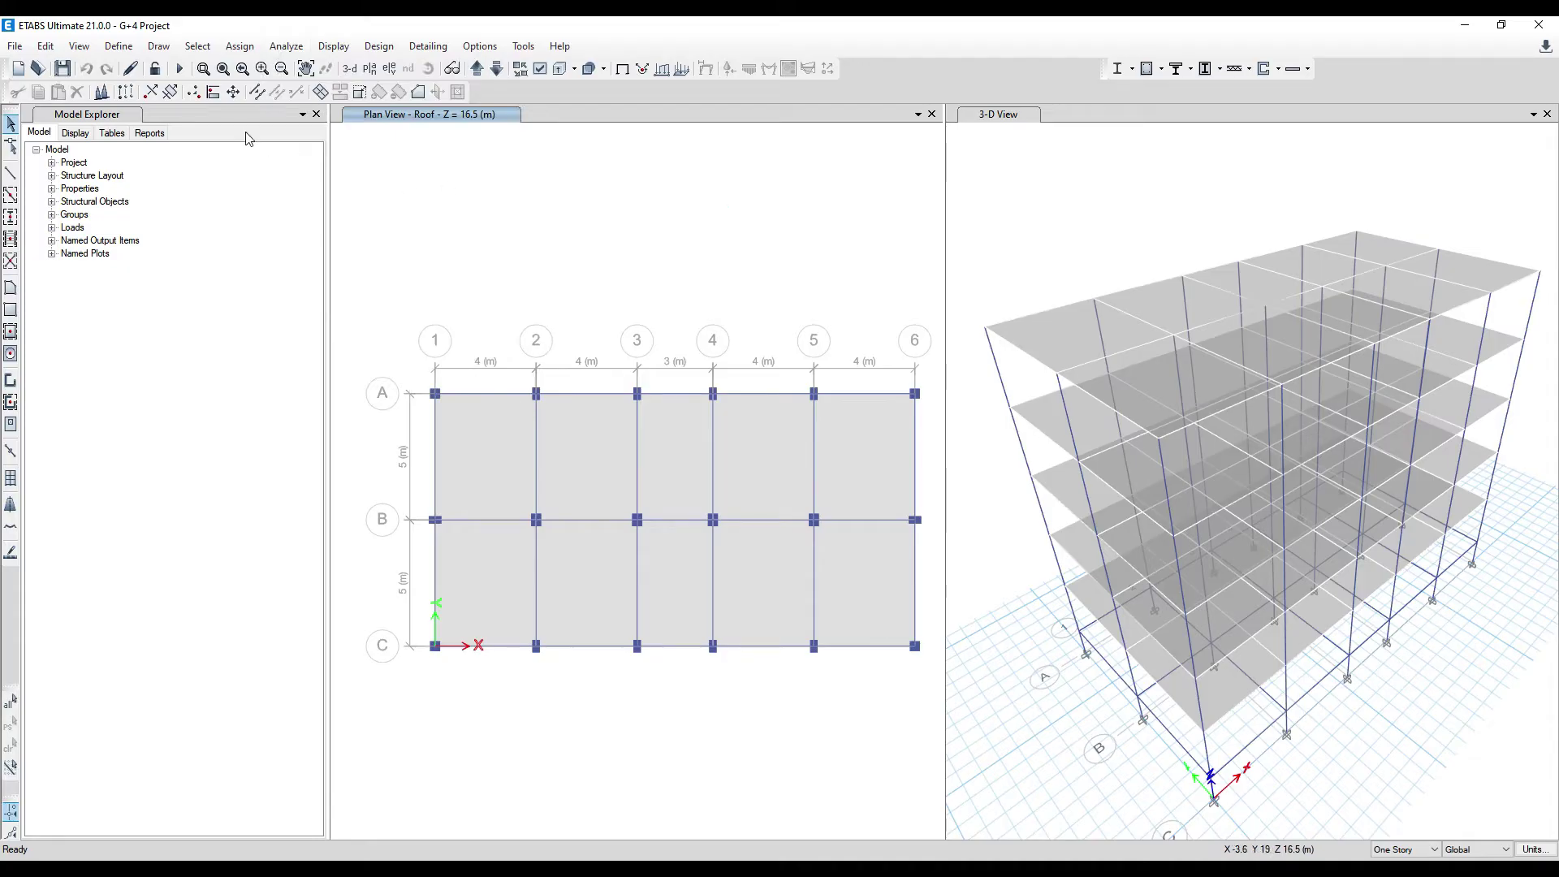
pyautogui.click(180, 68)
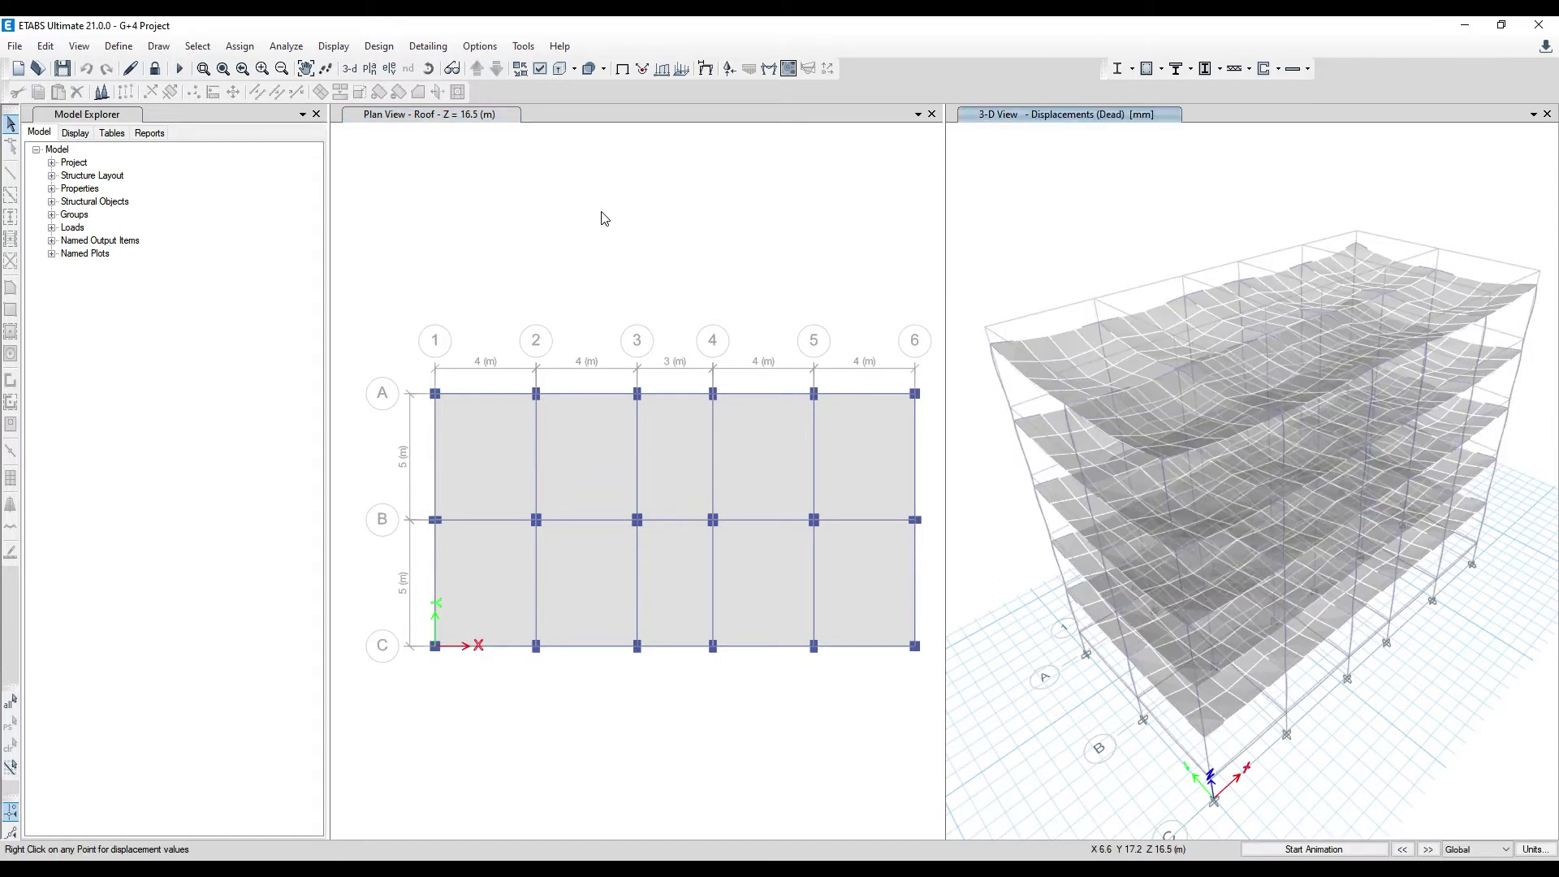
# Run concrete beam detailing and display it for the 2nd story
pyautogui.click(428, 46)
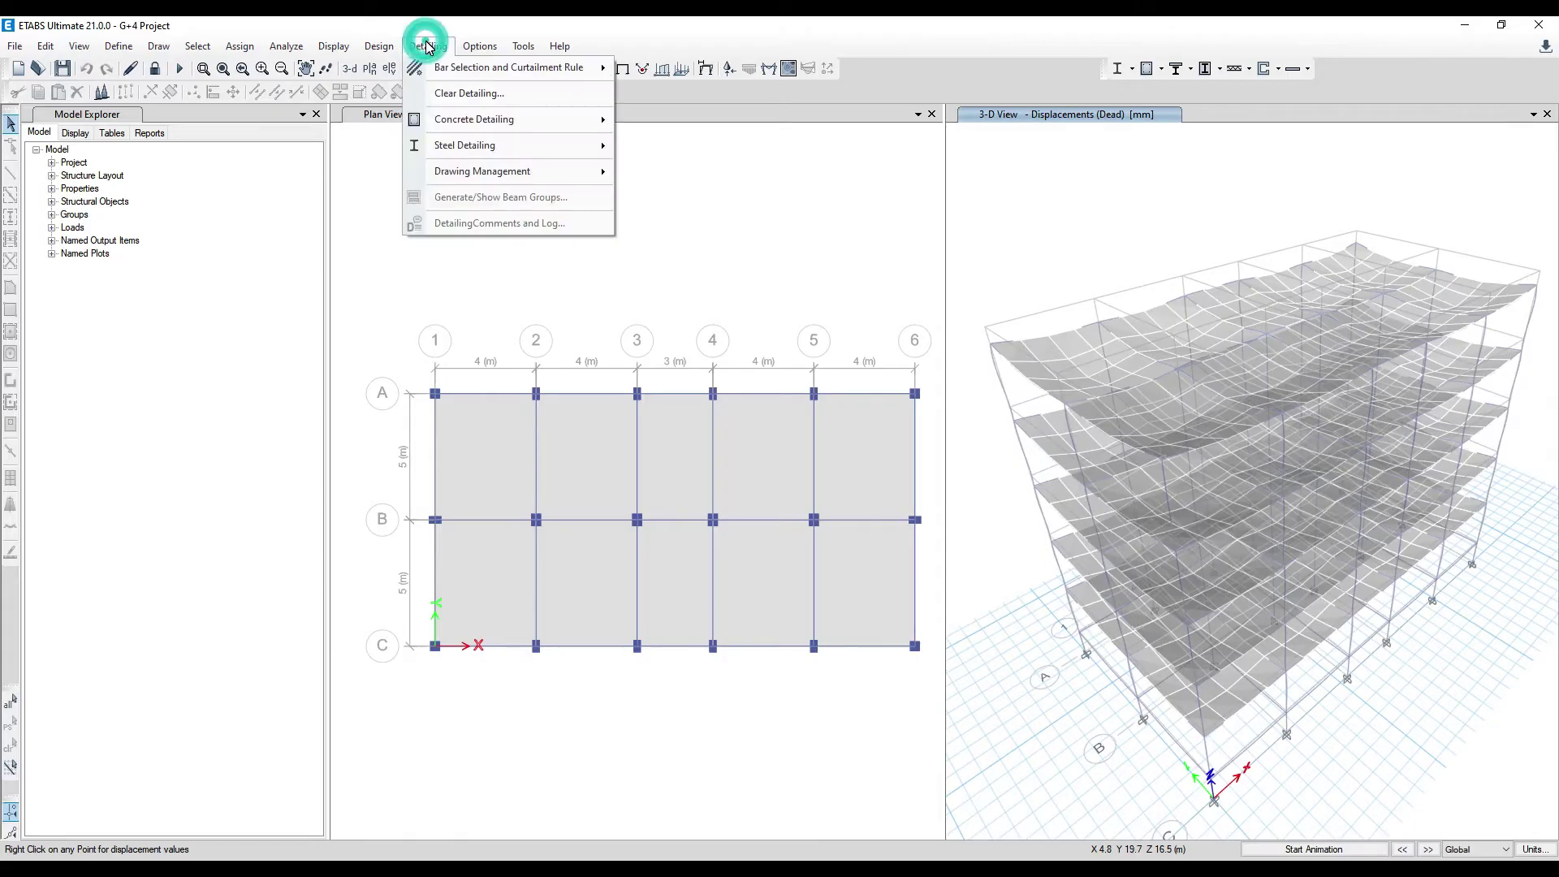
pyautogui.moveTo(456, 120)
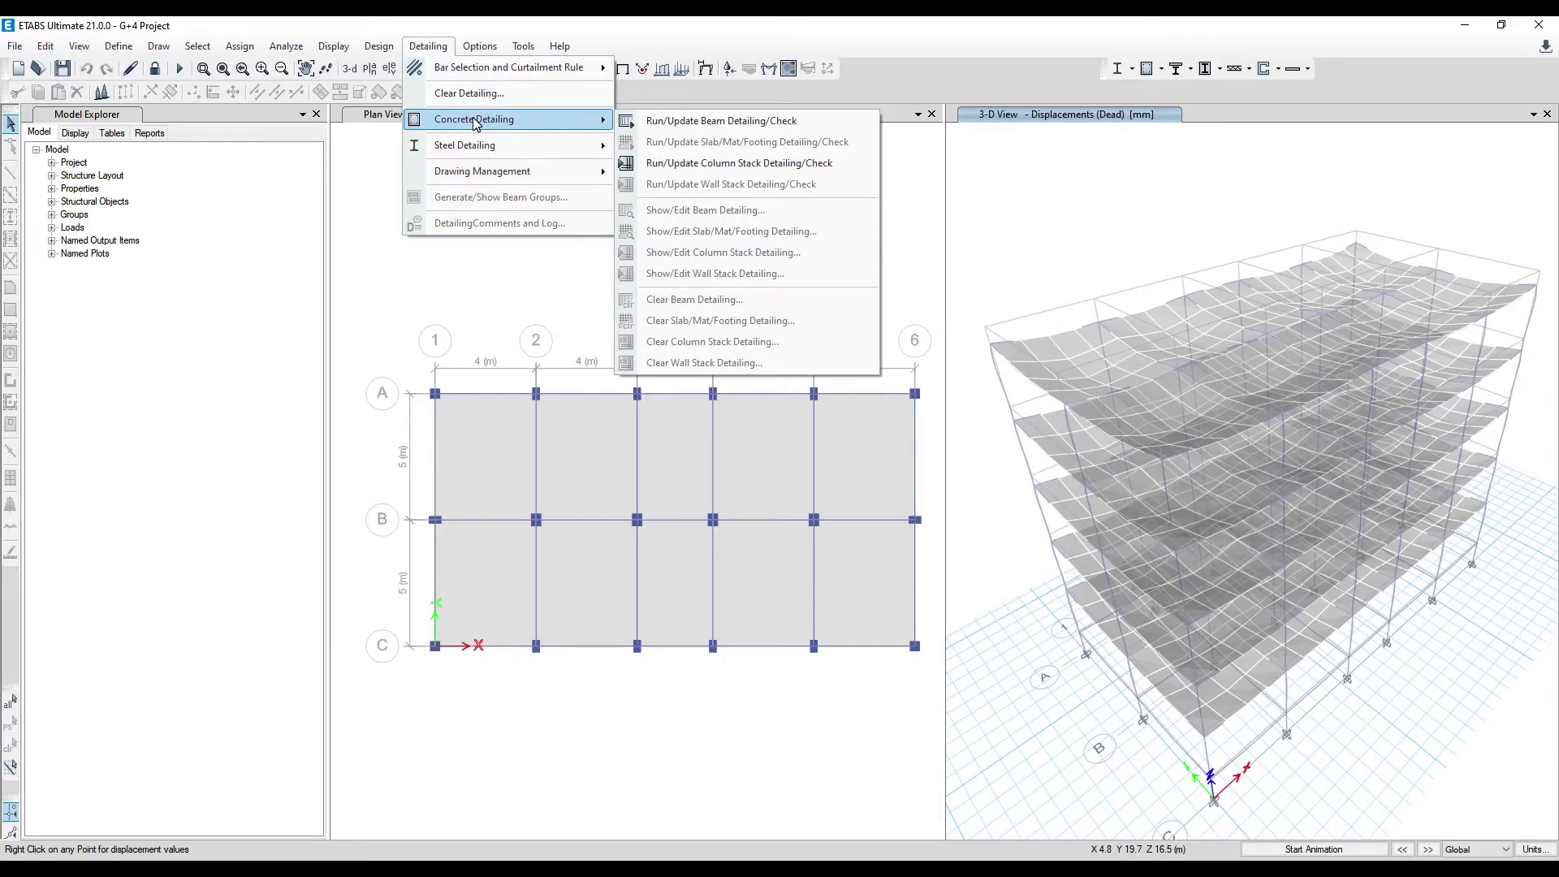
pyautogui.click(725, 123)
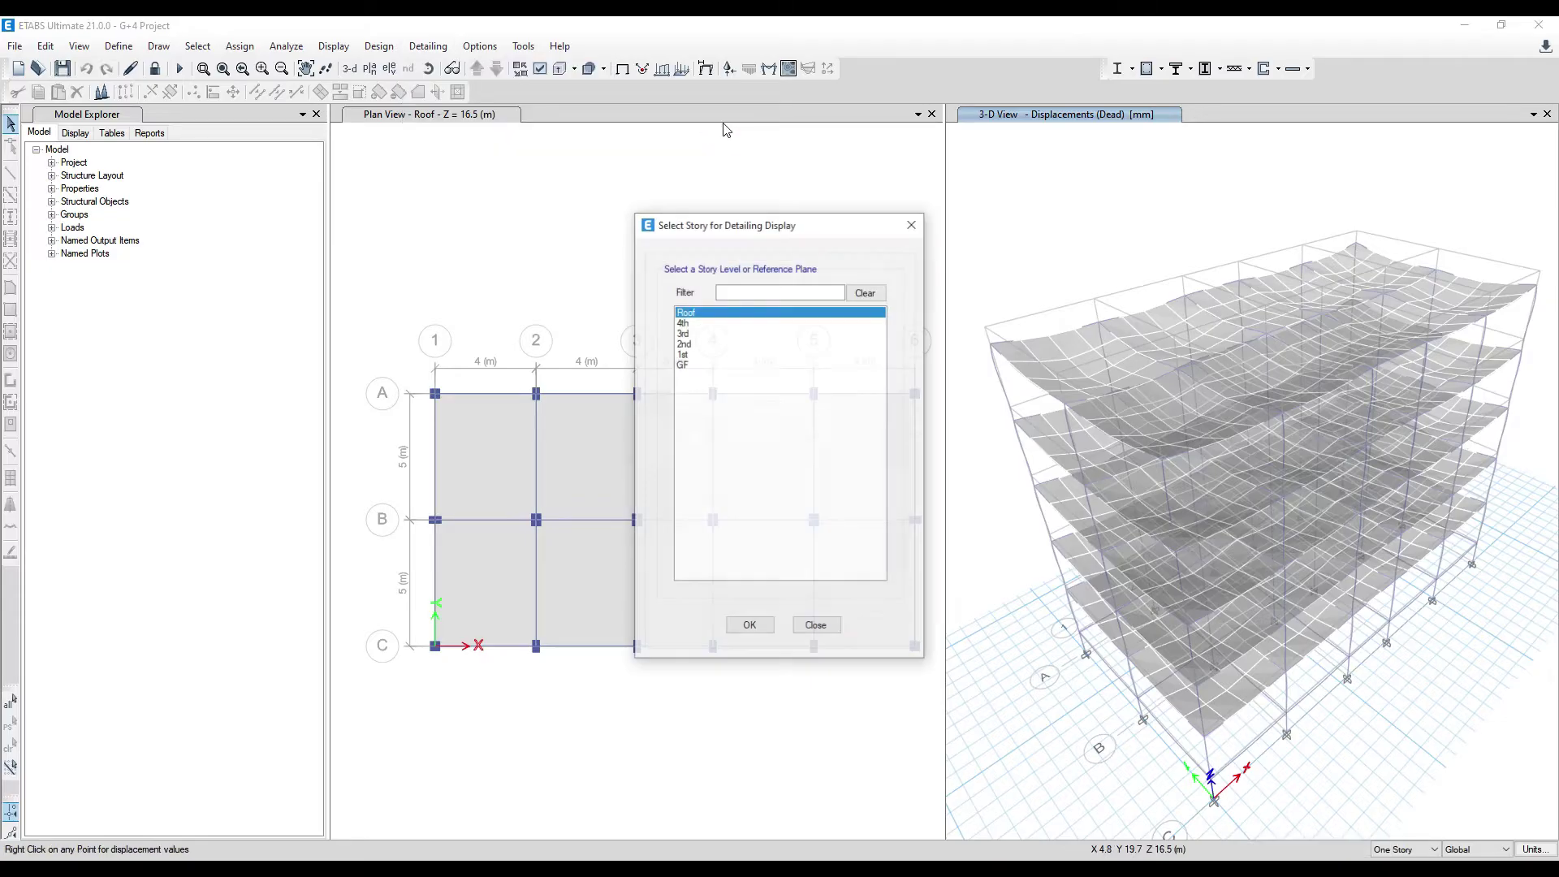
pyautogui.click(698, 344)
pyautogui.click(749, 626)
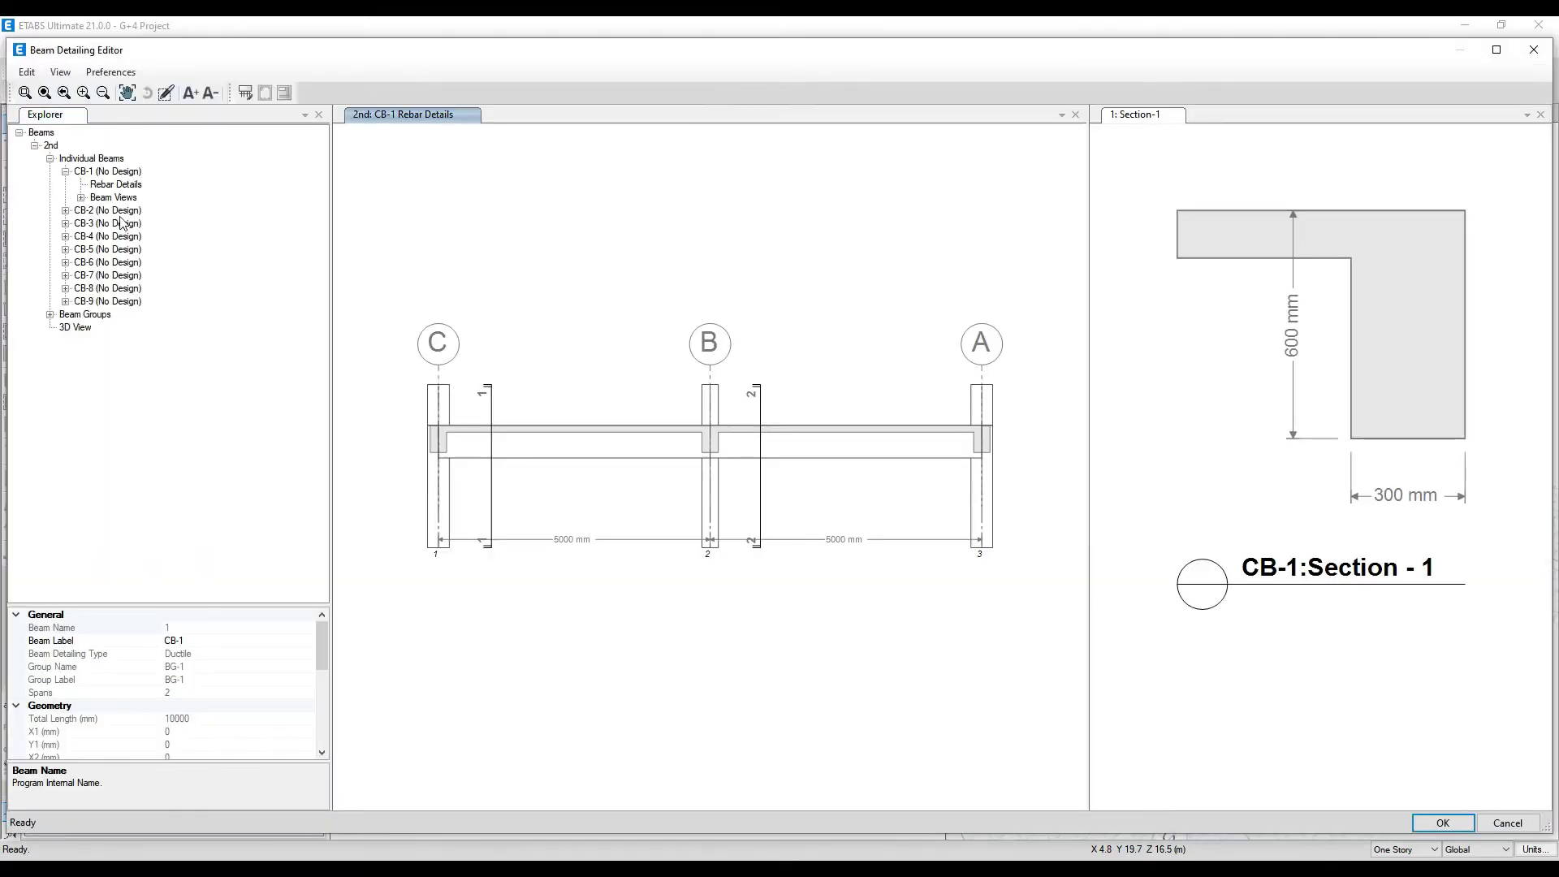
# Examine the rebar details of individual 2nd-story beams, including CB-3, CB-4 and CB-7, and close the beam detailing editor
pyautogui.click(121, 223)
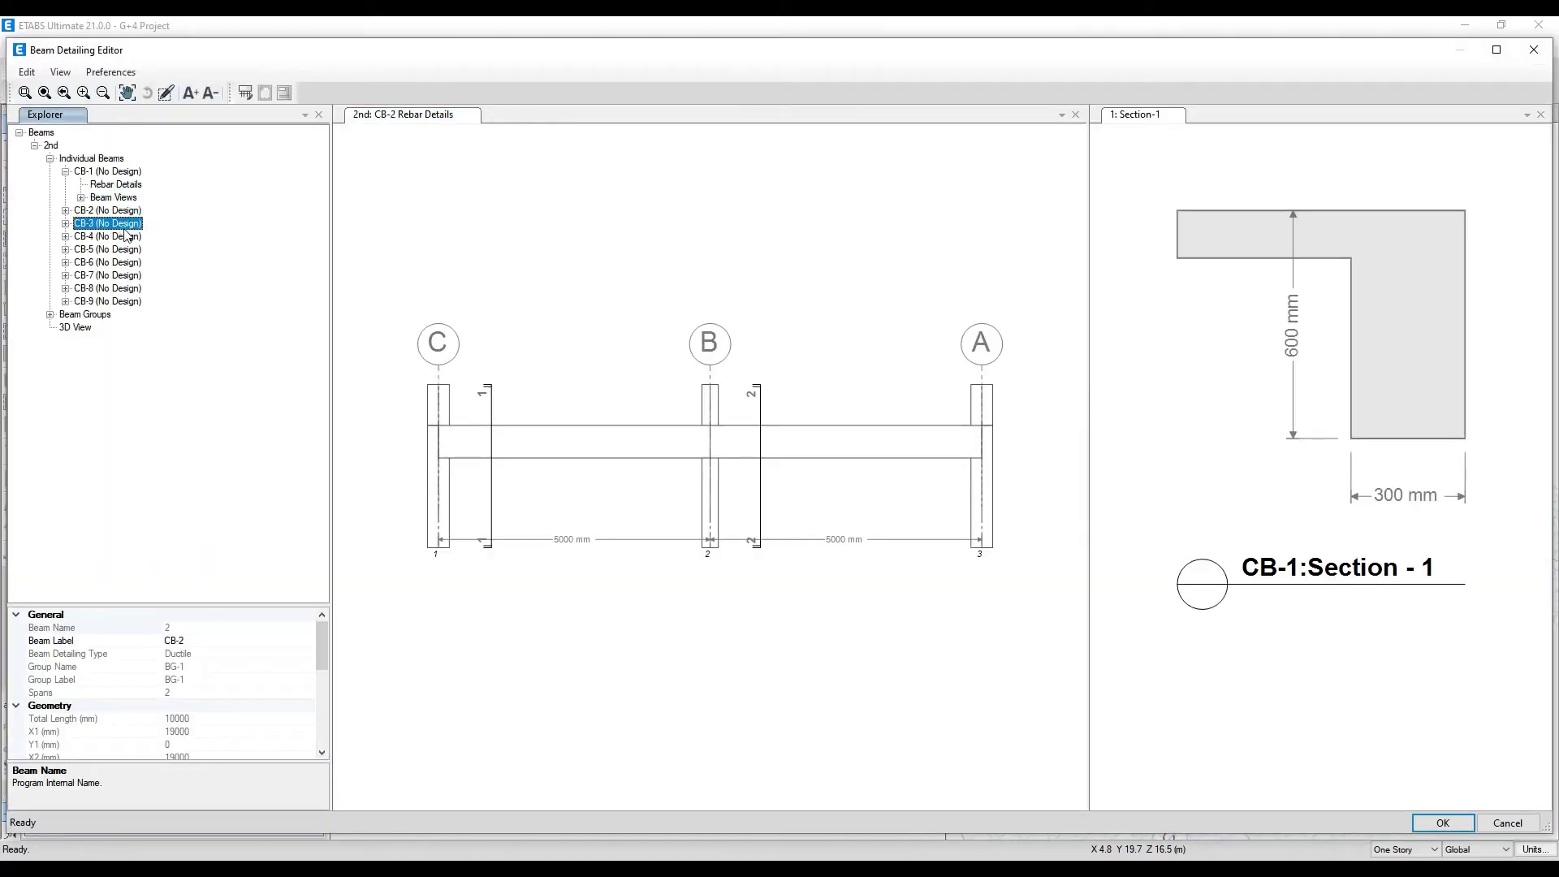
pyautogui.press('Down')
pyautogui.press('Down')
pyautogui.click(66, 211)
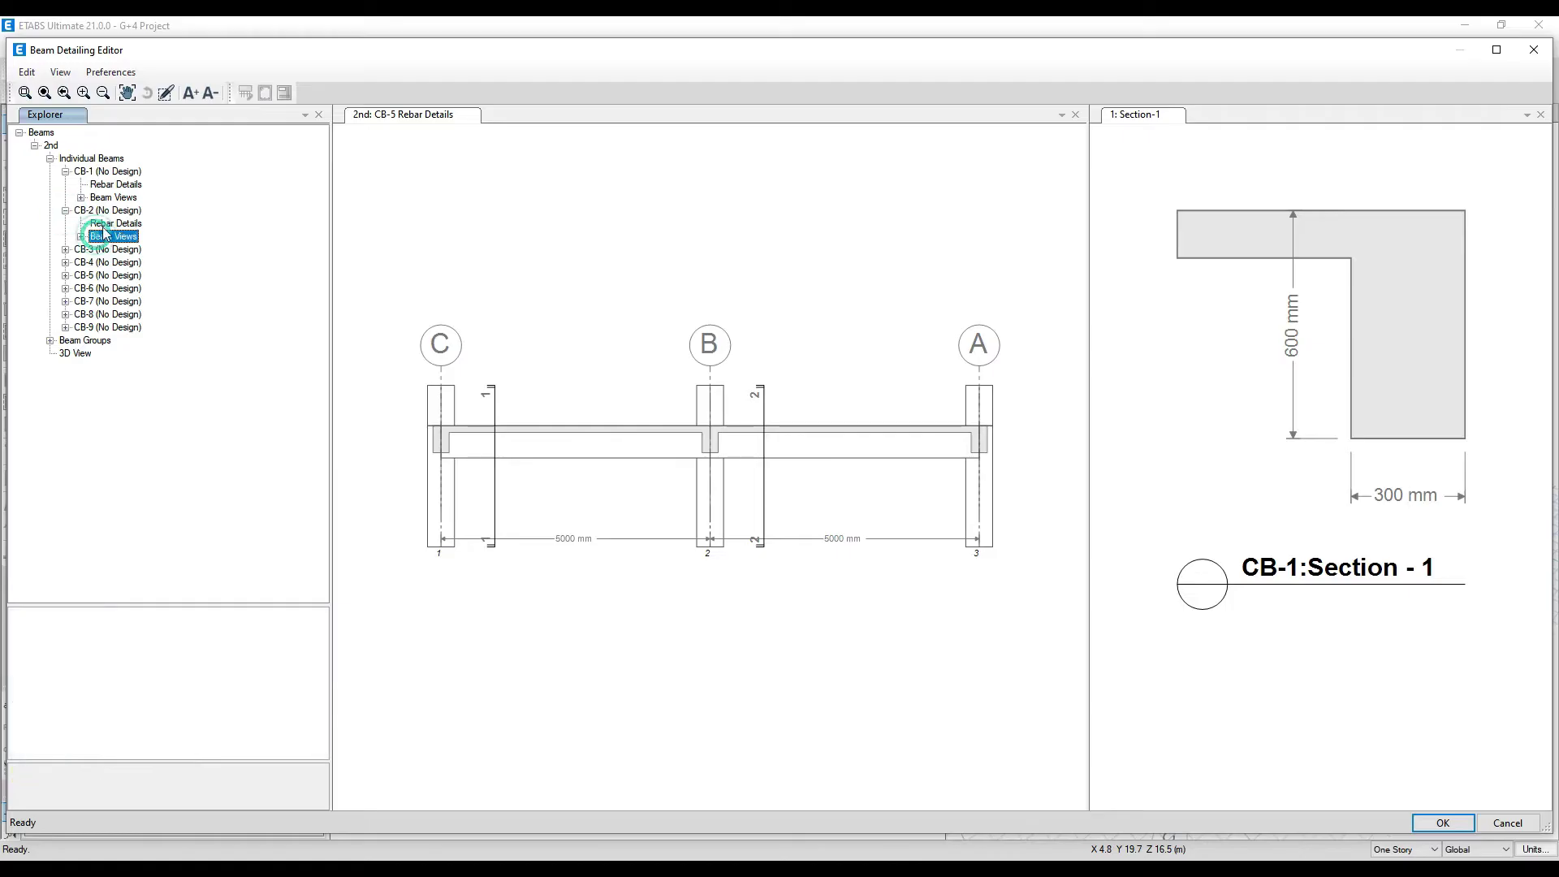
pyautogui.click(103, 262)
pyautogui.click(101, 301)
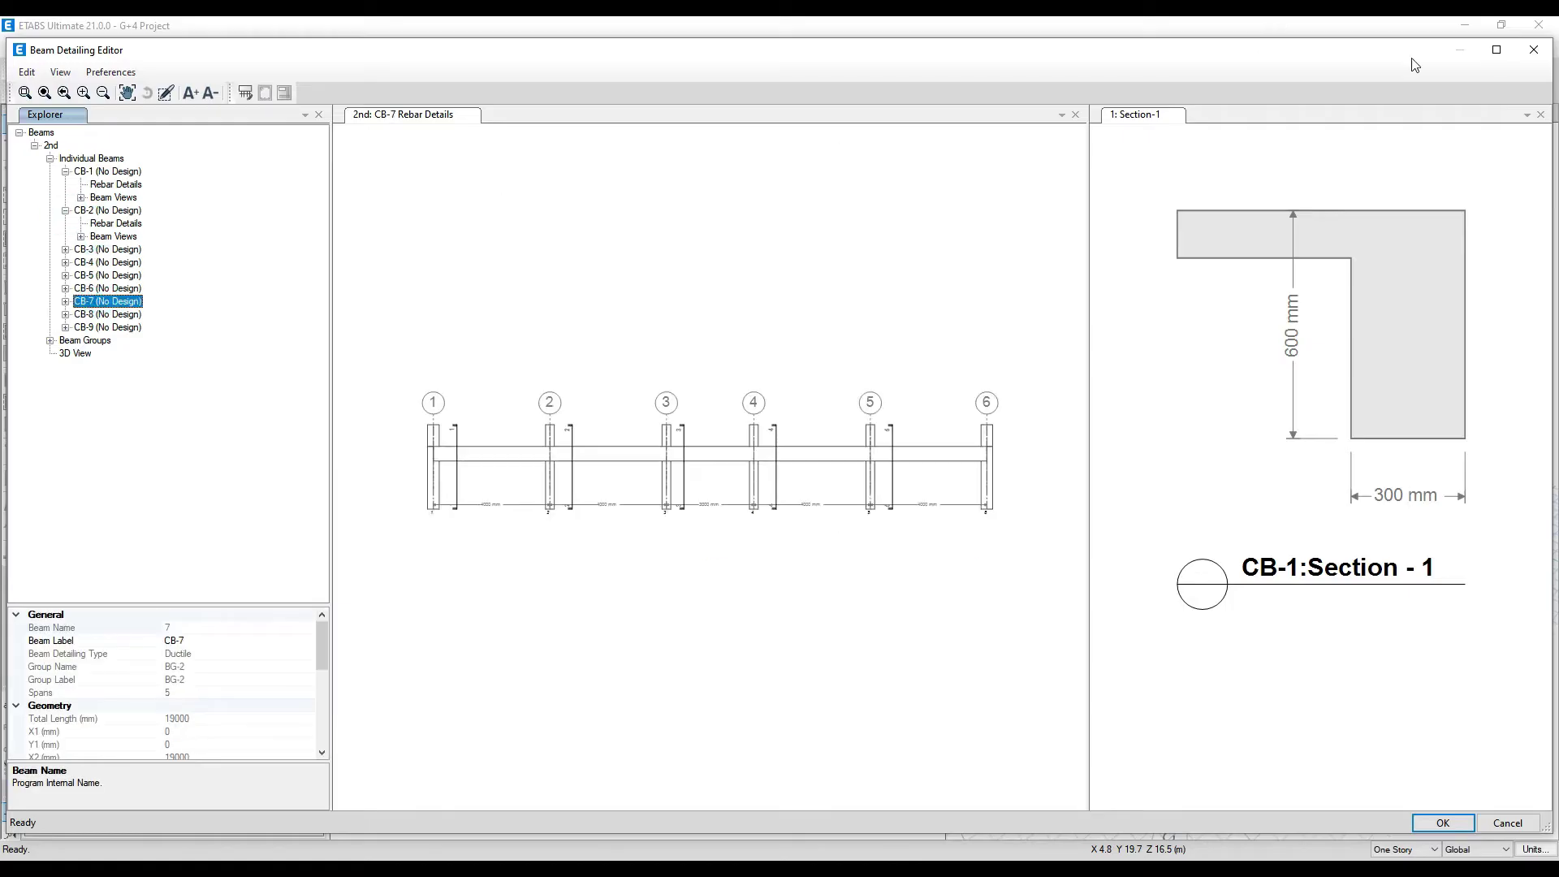
pyautogui.click(1534, 50)
pyautogui.click(840, 513)
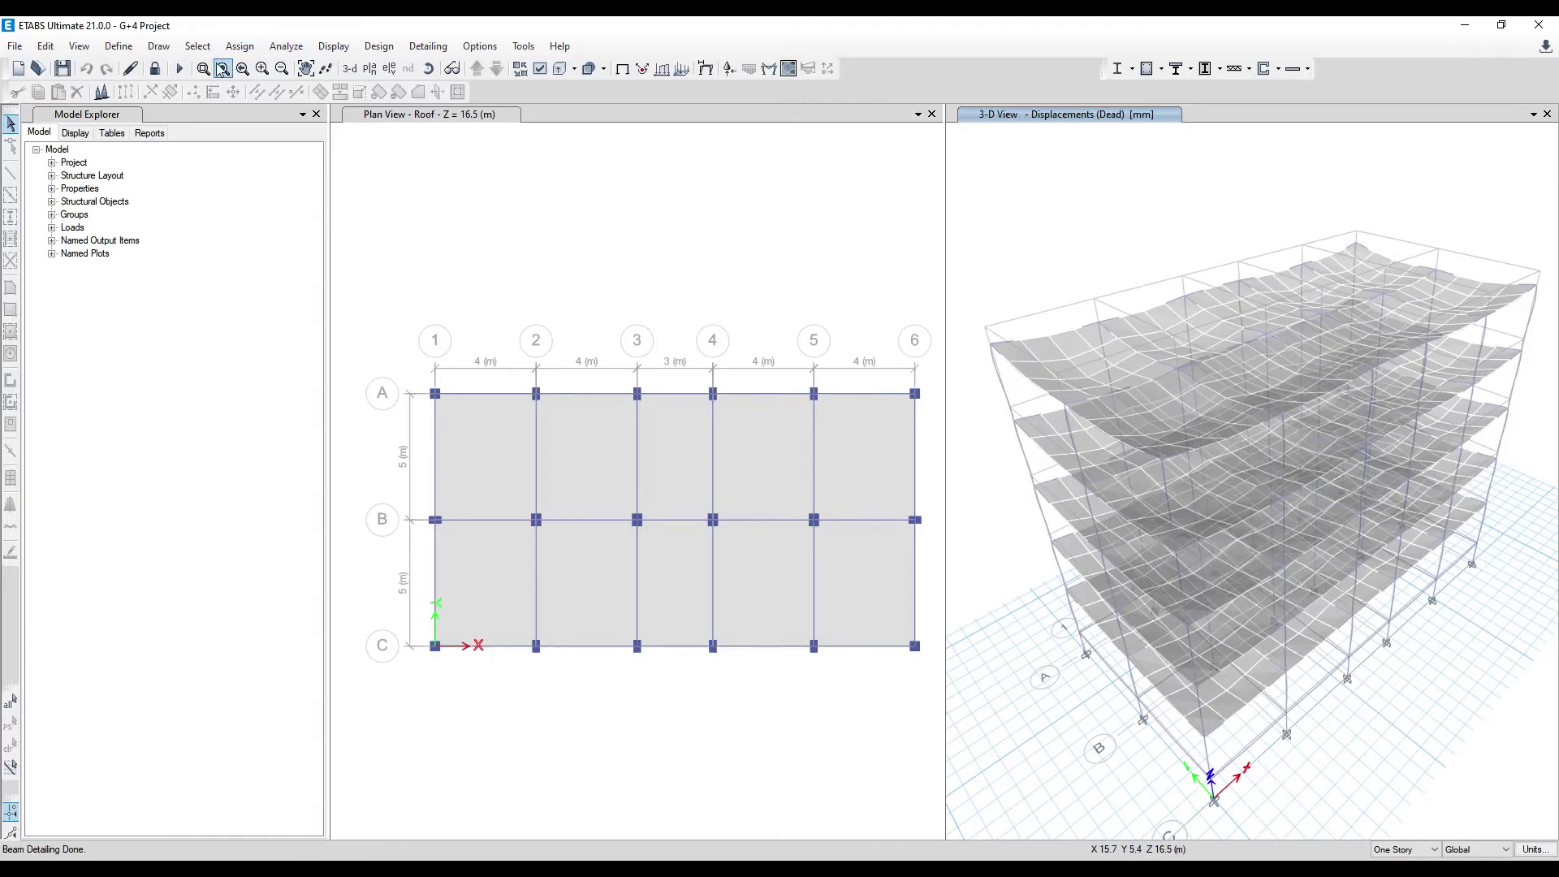
# Run the concrete frame design and clear the existing concrete beam detailing
pyautogui.click(1145, 70)
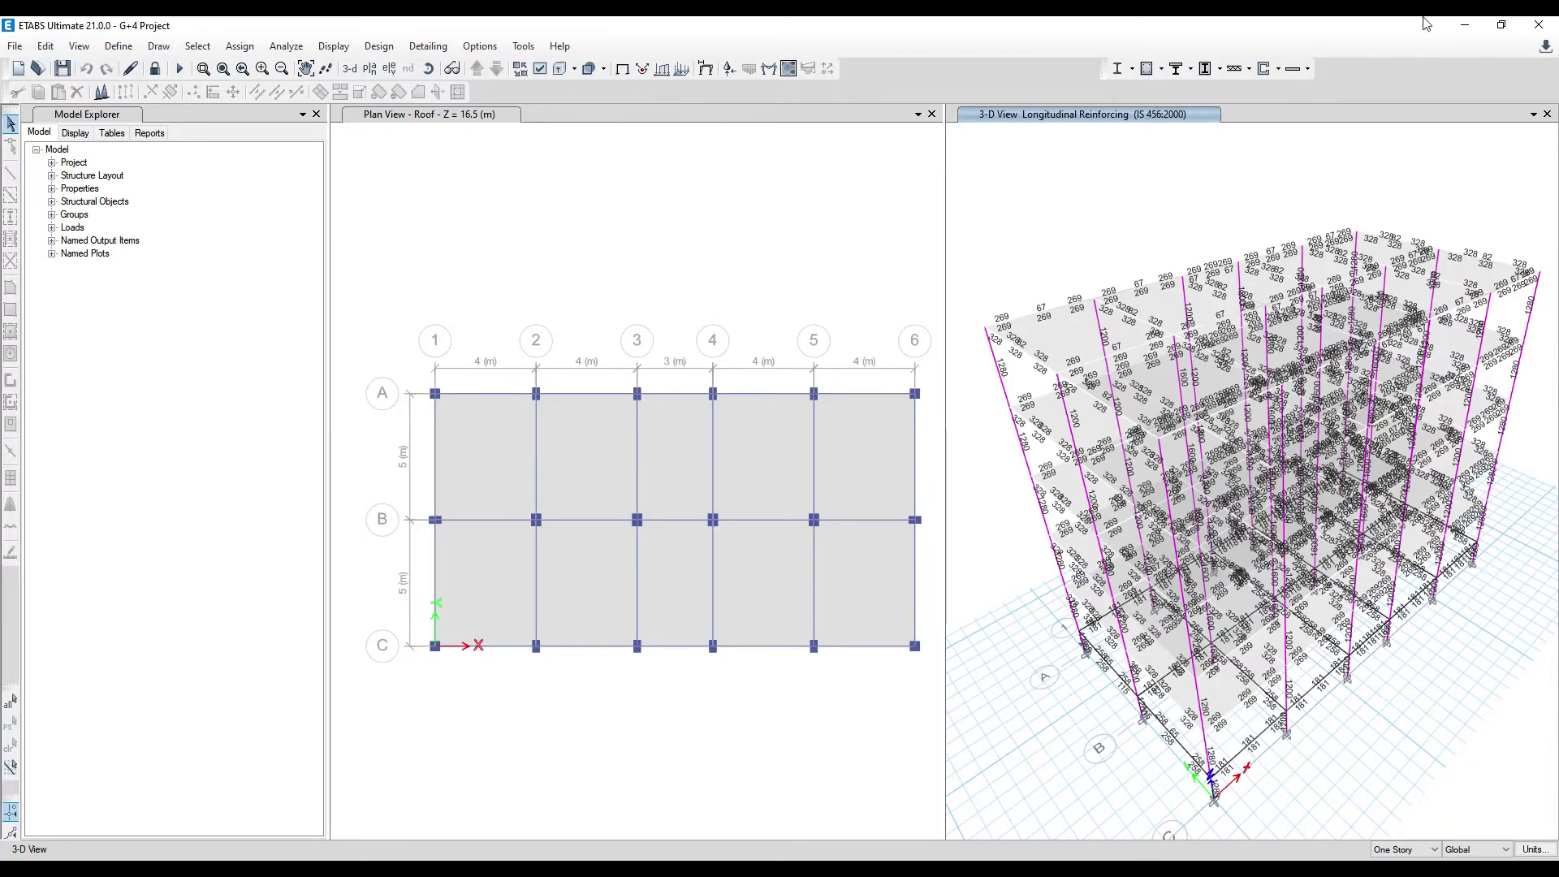
pyautogui.click(429, 48)
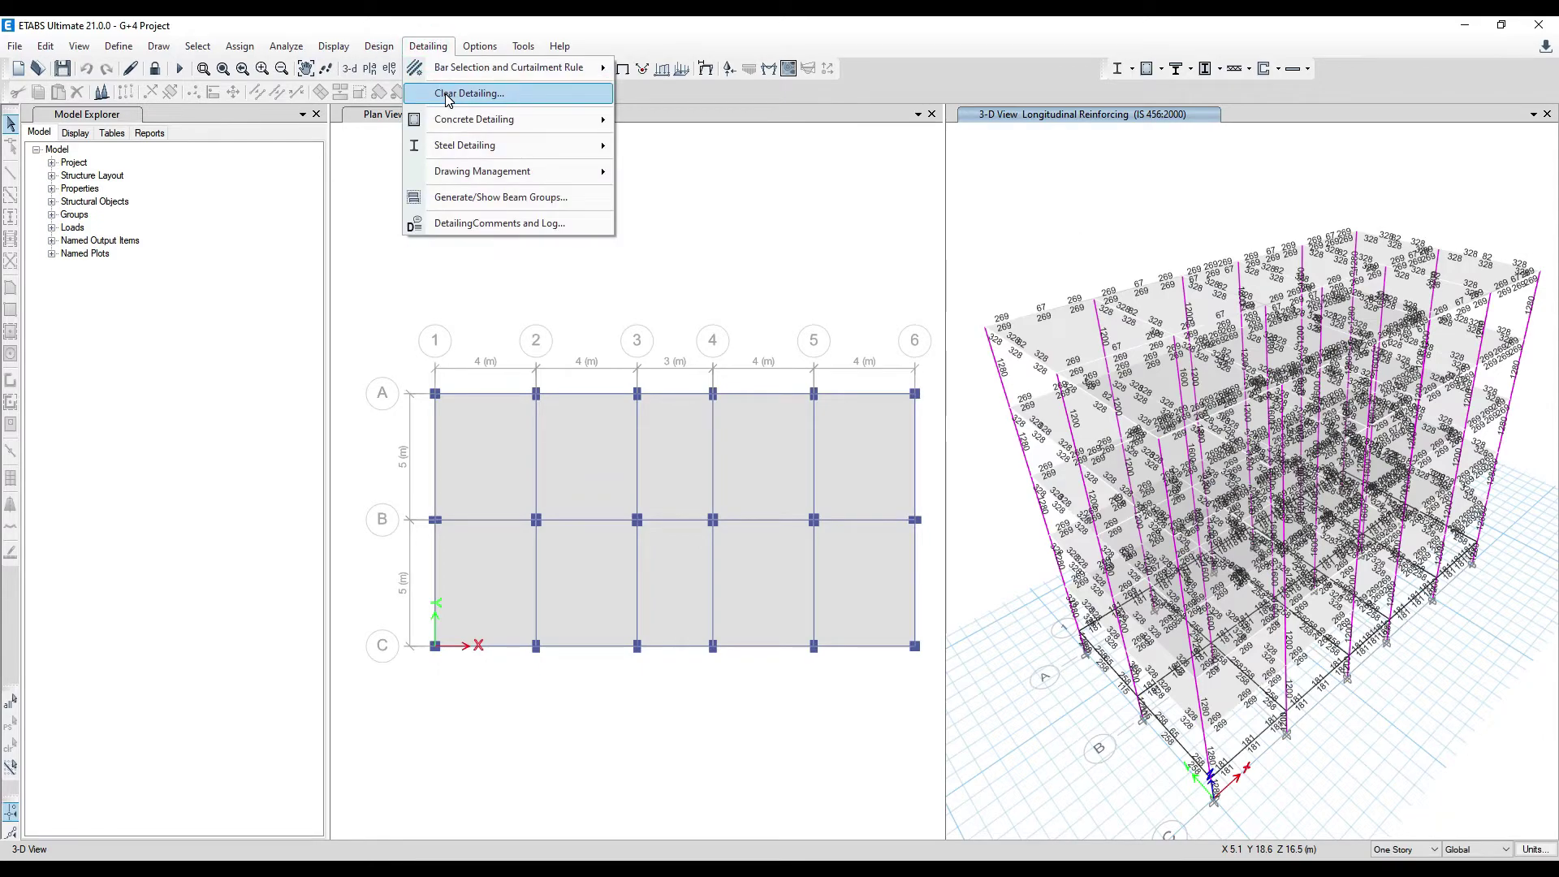
pyautogui.click(468, 93)
pyautogui.click(940, 481)
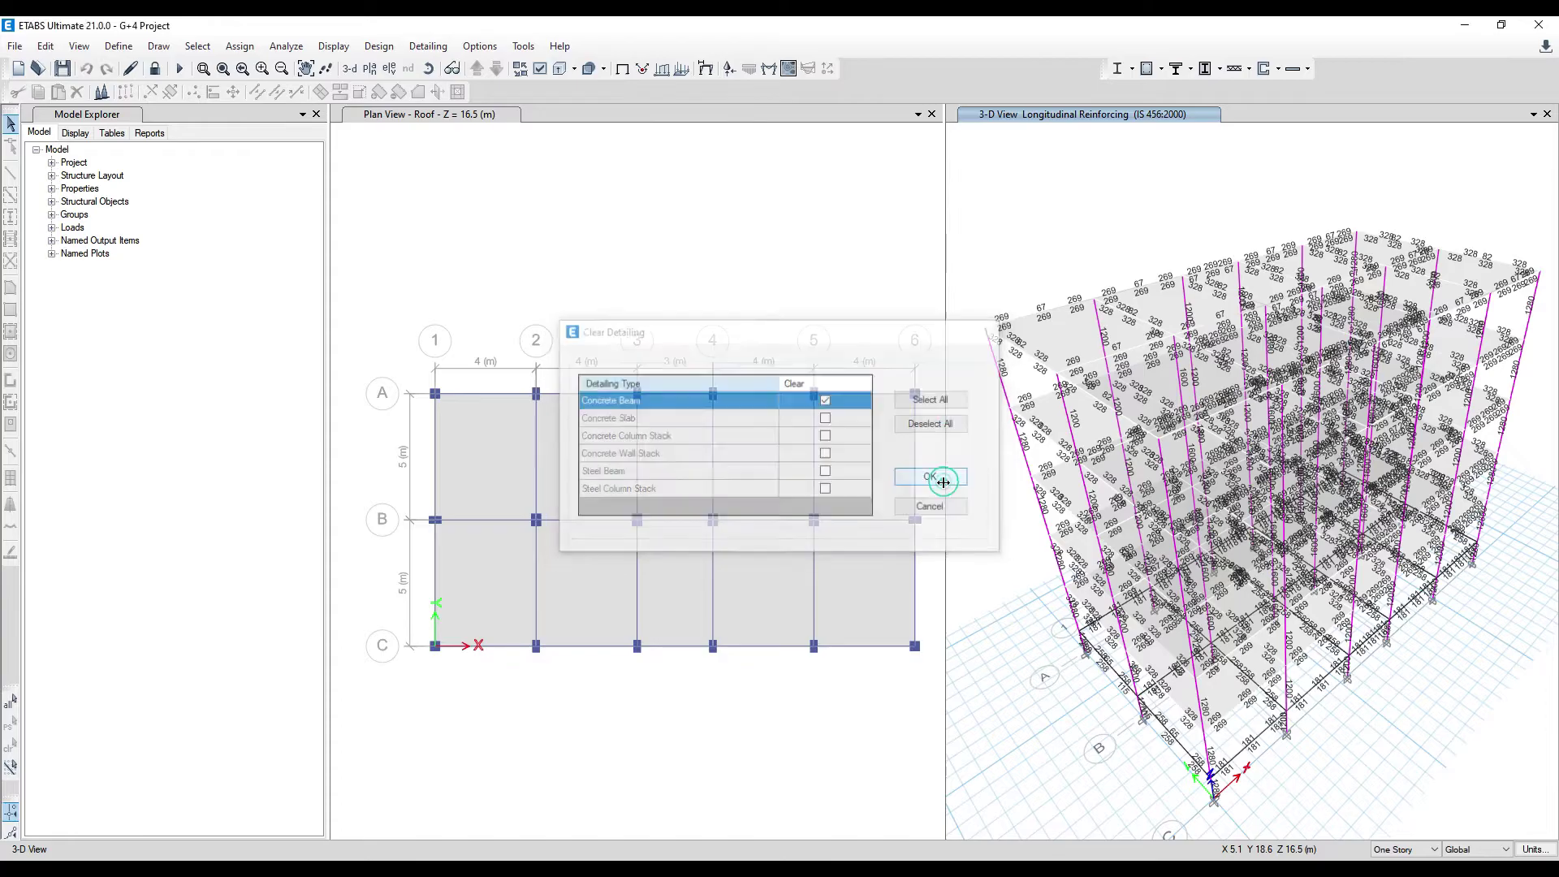
# Run concrete beam detailing again and display it for the 1st story
pyautogui.click(429, 47)
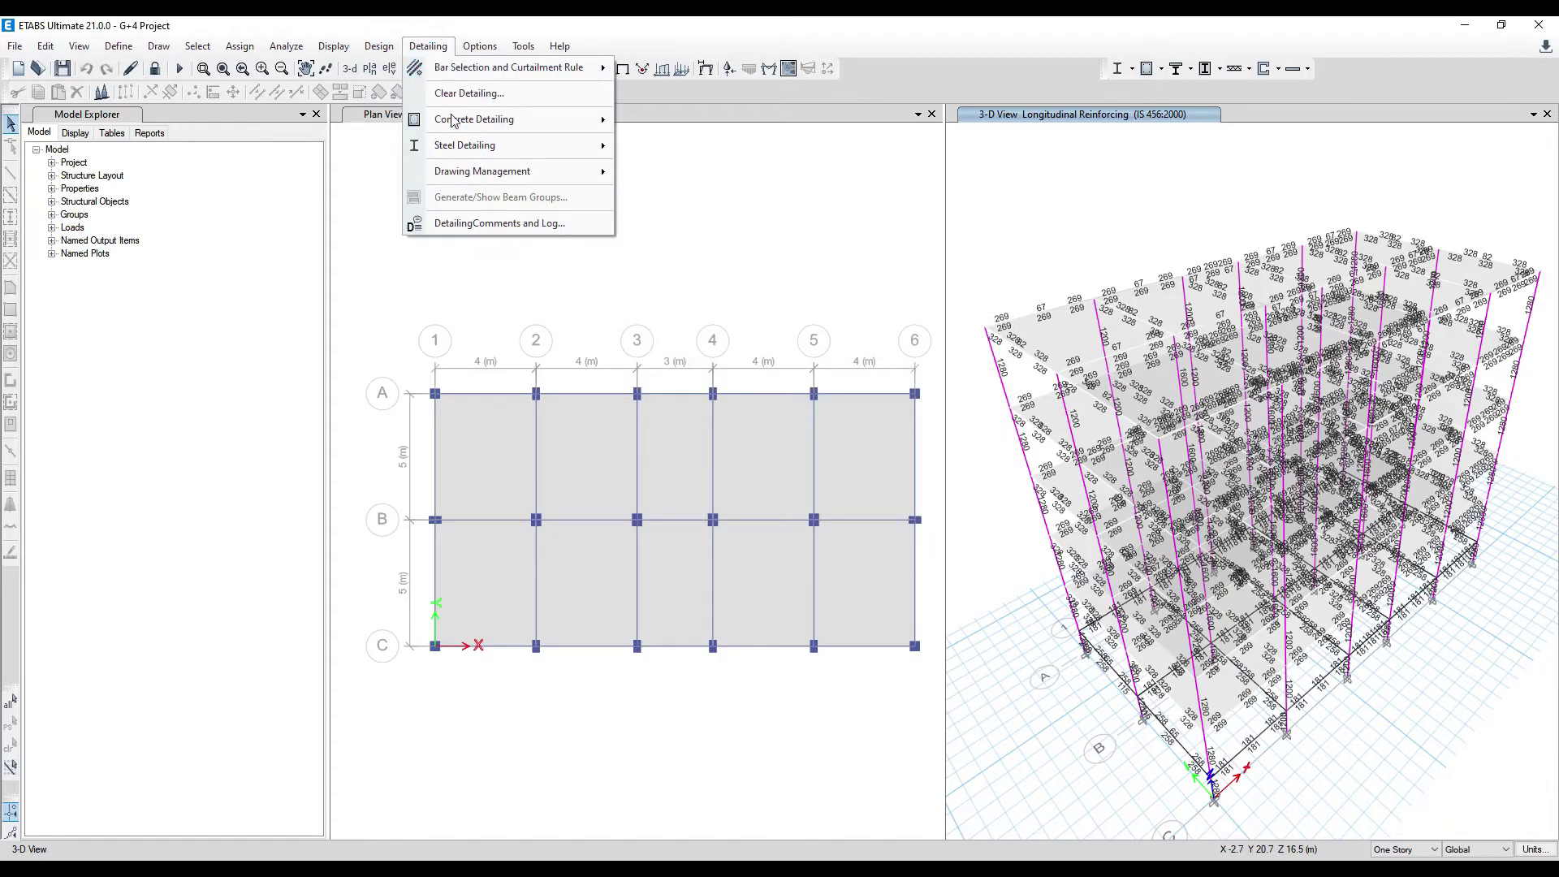
pyautogui.moveTo(459, 122)
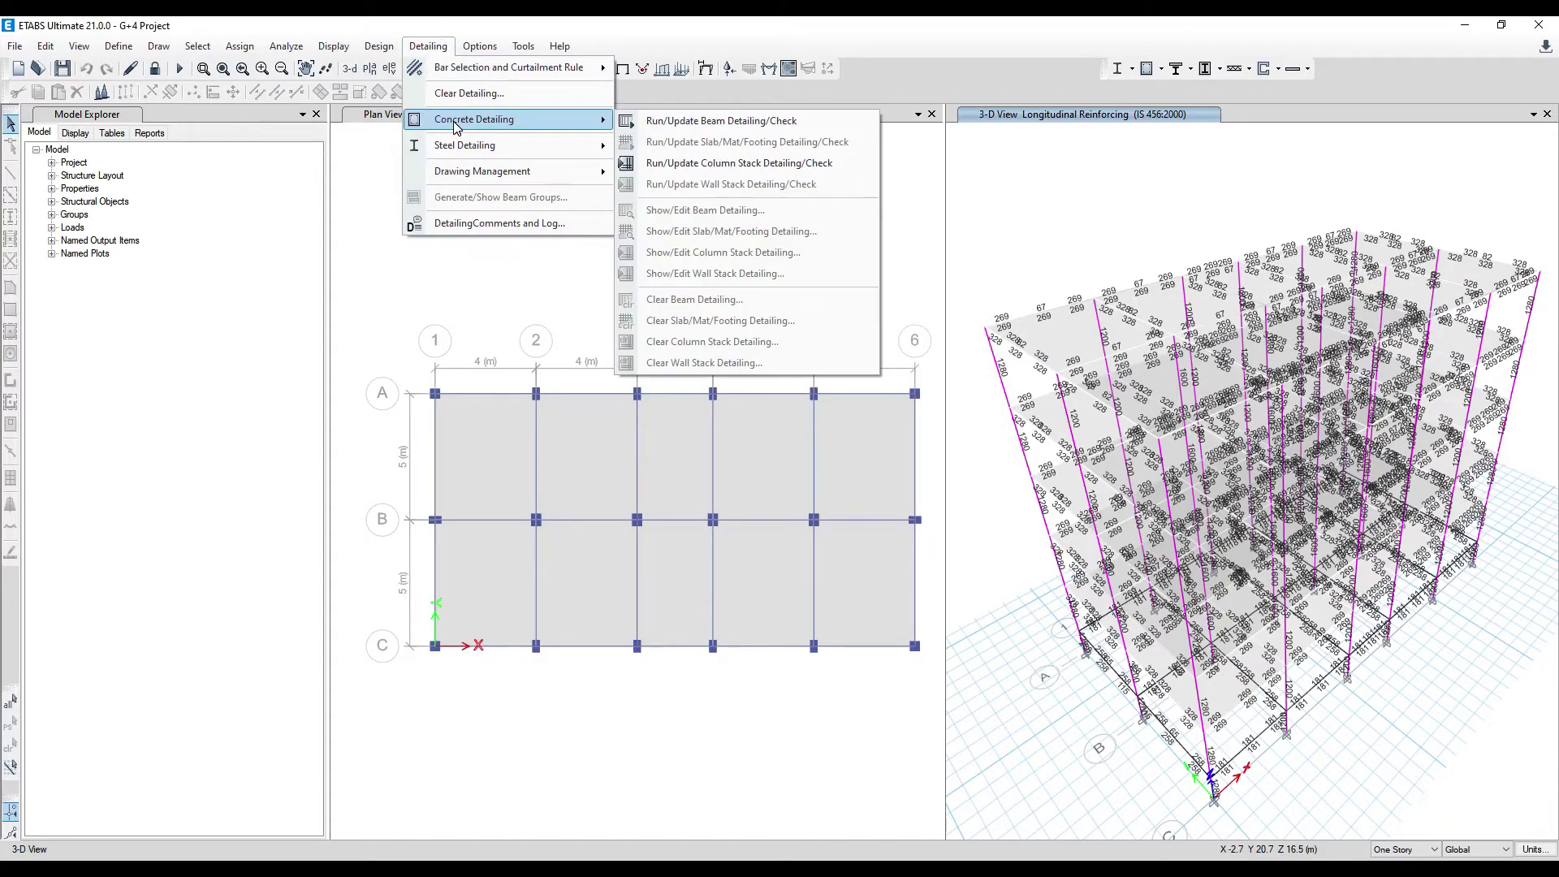
pyautogui.click(679, 122)
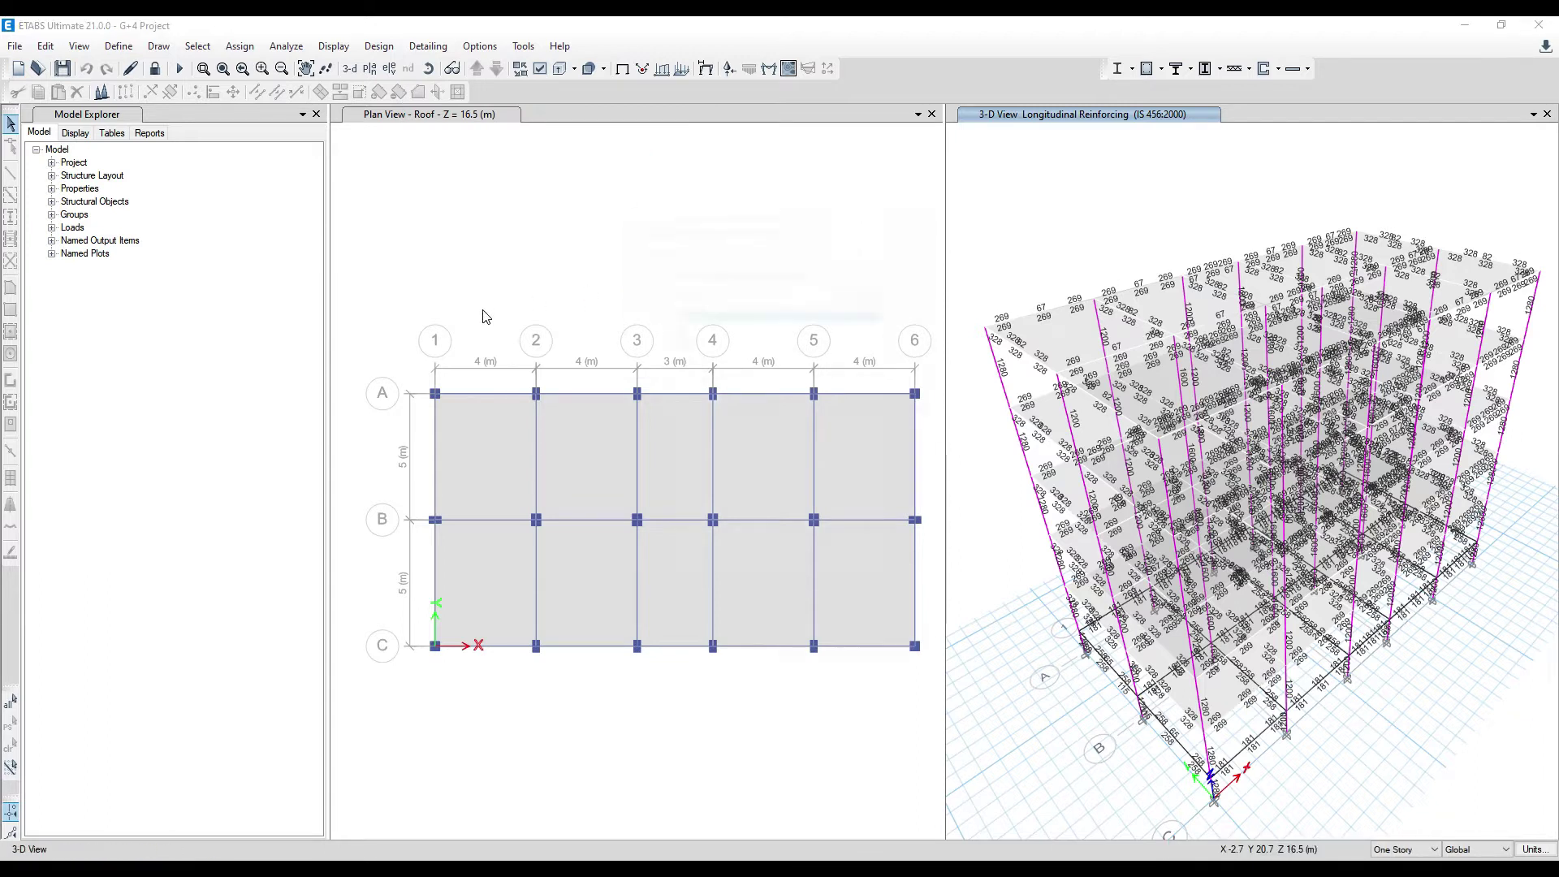
pyautogui.click(682, 354)
pyautogui.click(755, 627)
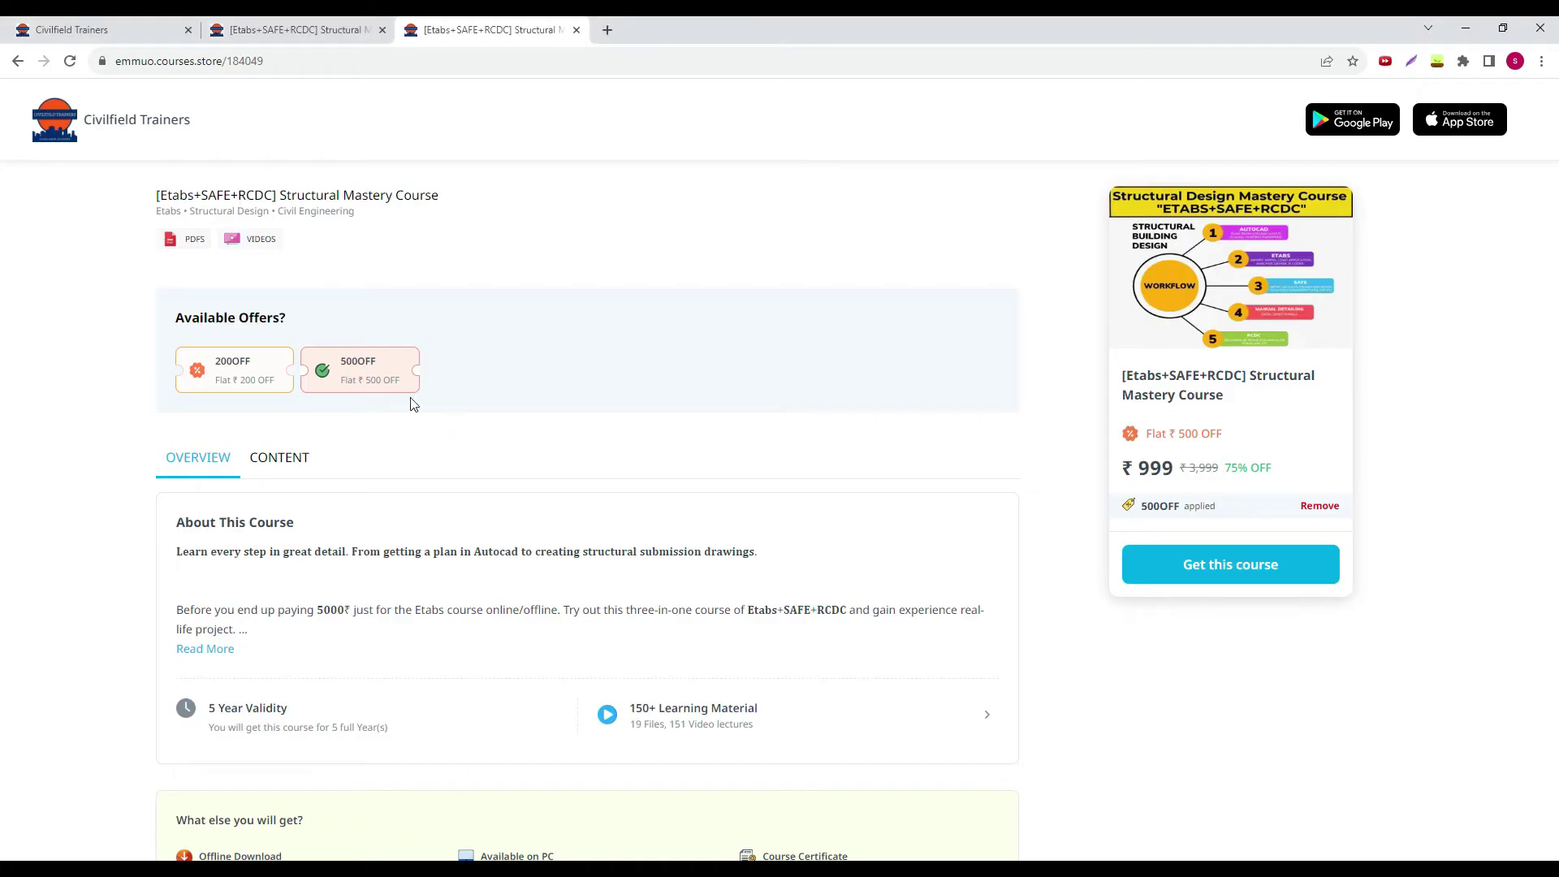
# In the browser, review the Civilfield Trainers popular courses and the Structural Mastery Course's coupons, price and overview
pyautogui.click(89, 24)
pyautogui.scroll(-2, 219, 605)
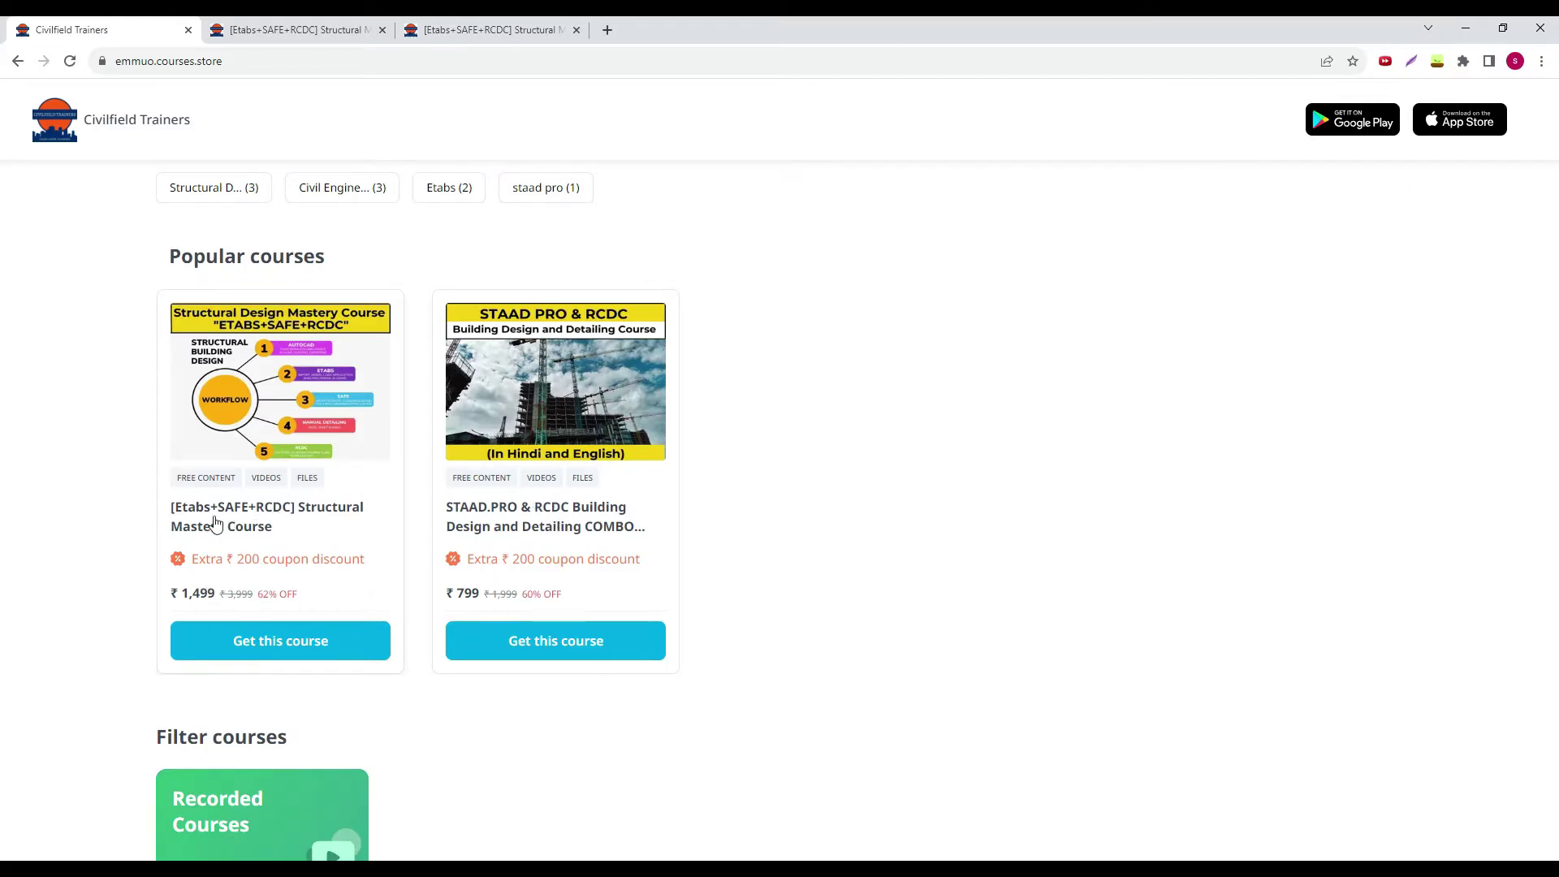
pyautogui.click(283, 25)
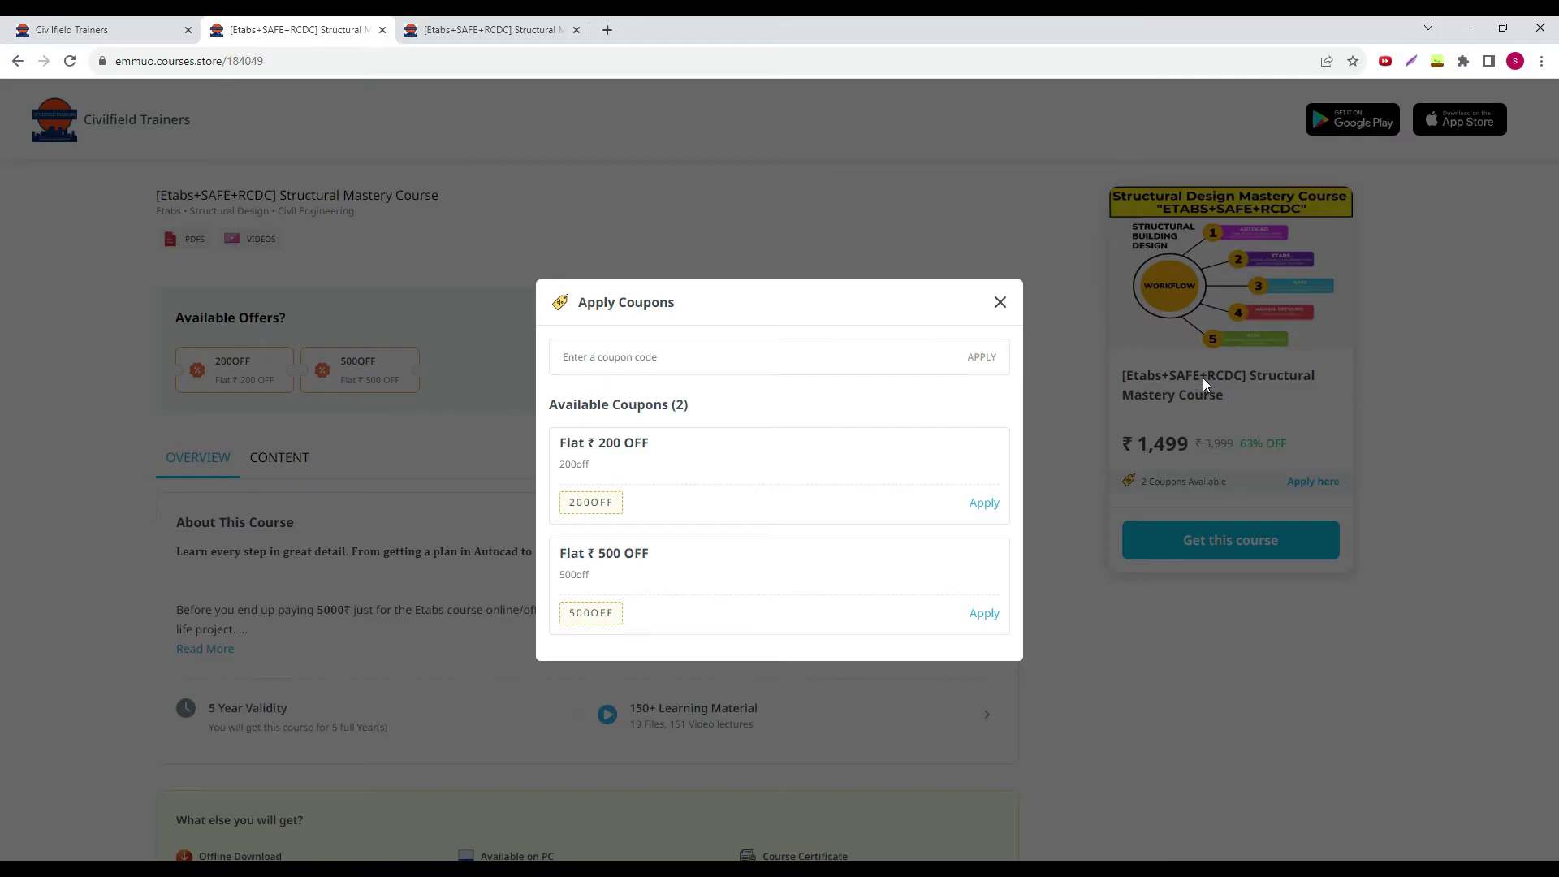
pyautogui.click(552, 31)
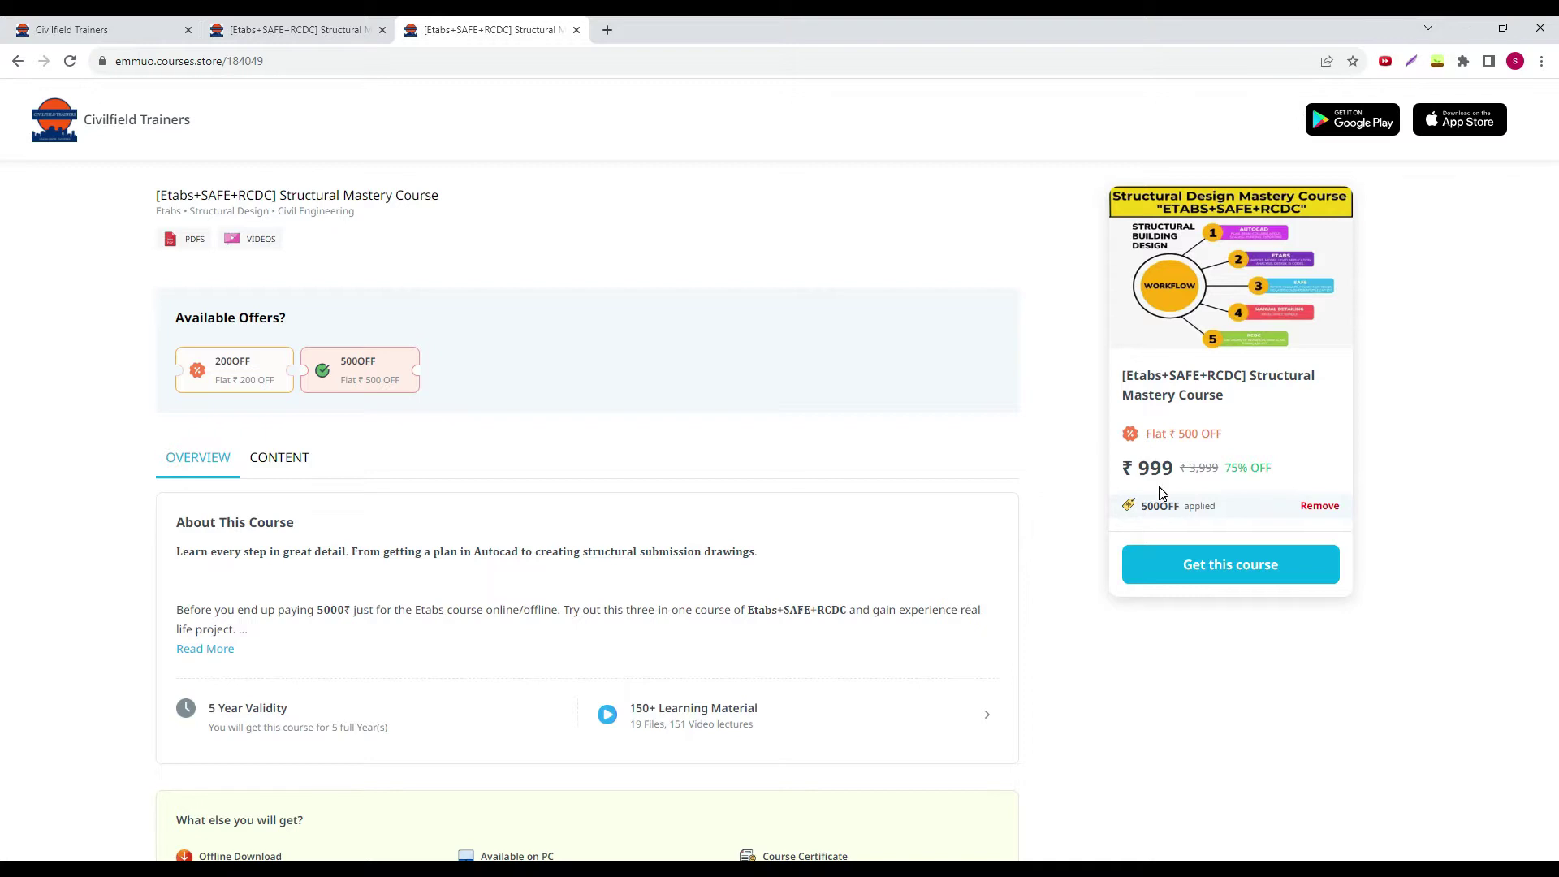
pyautogui.scroll(-2, 1159, 493)
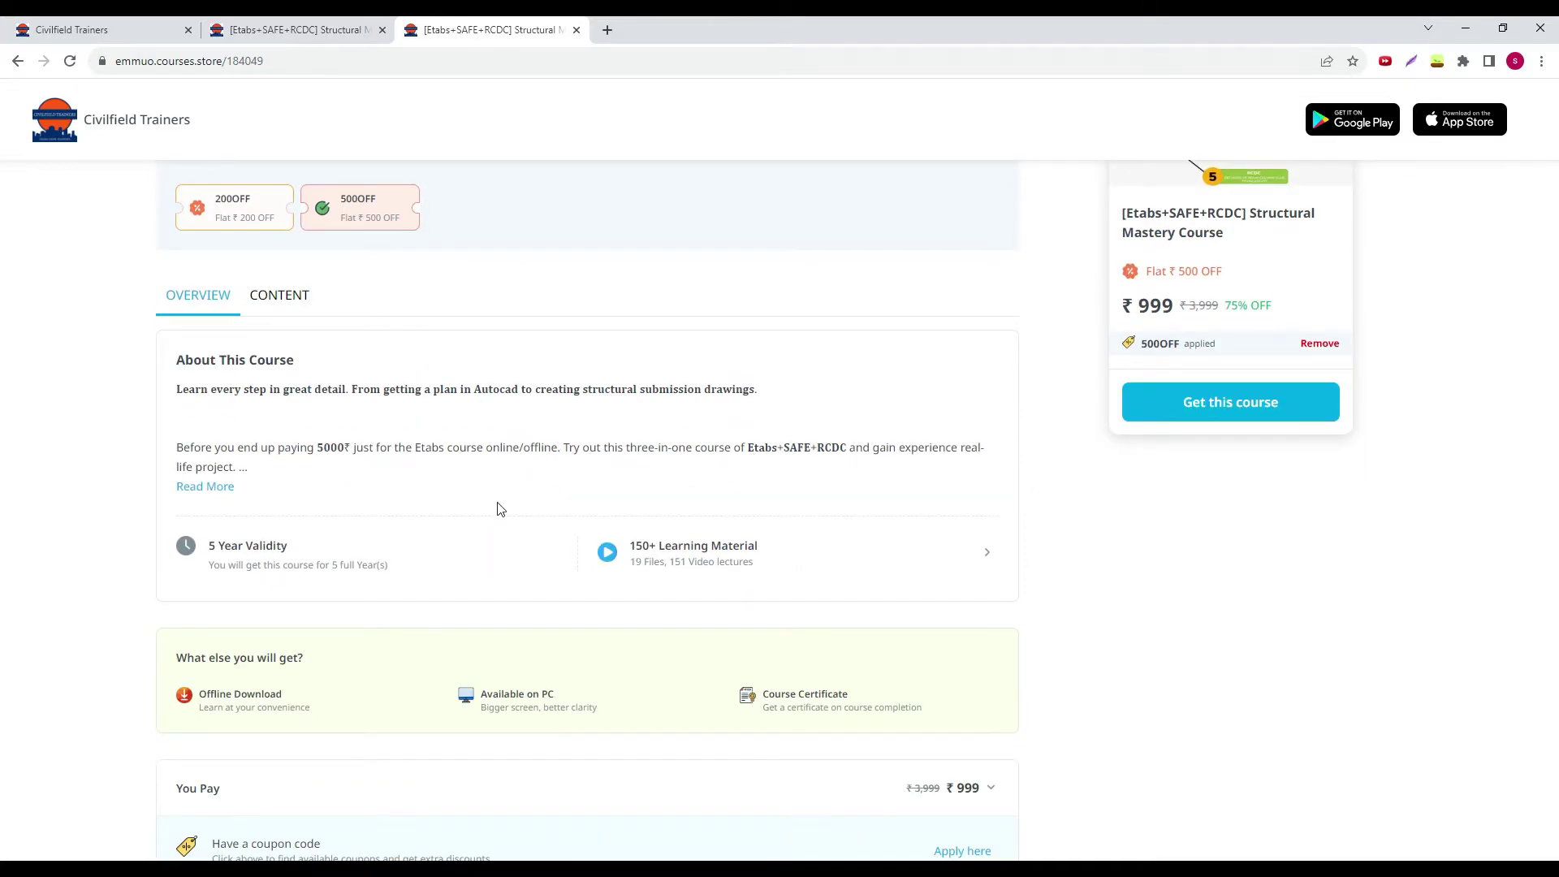
pyautogui.scroll(-2, 641, 552)
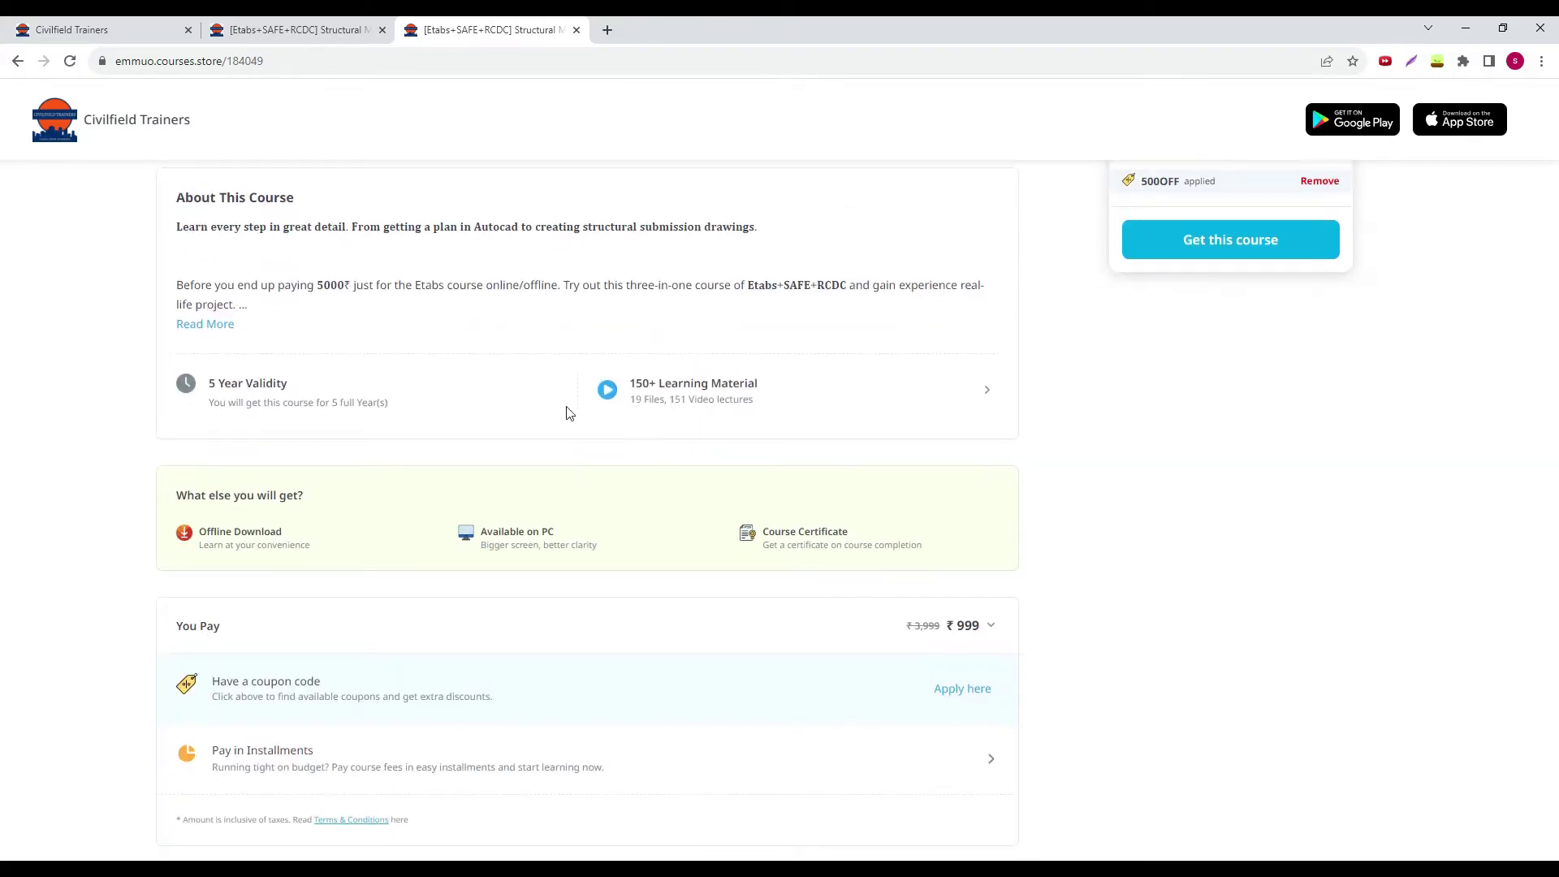
pyautogui.scroll(3, 641, 455)
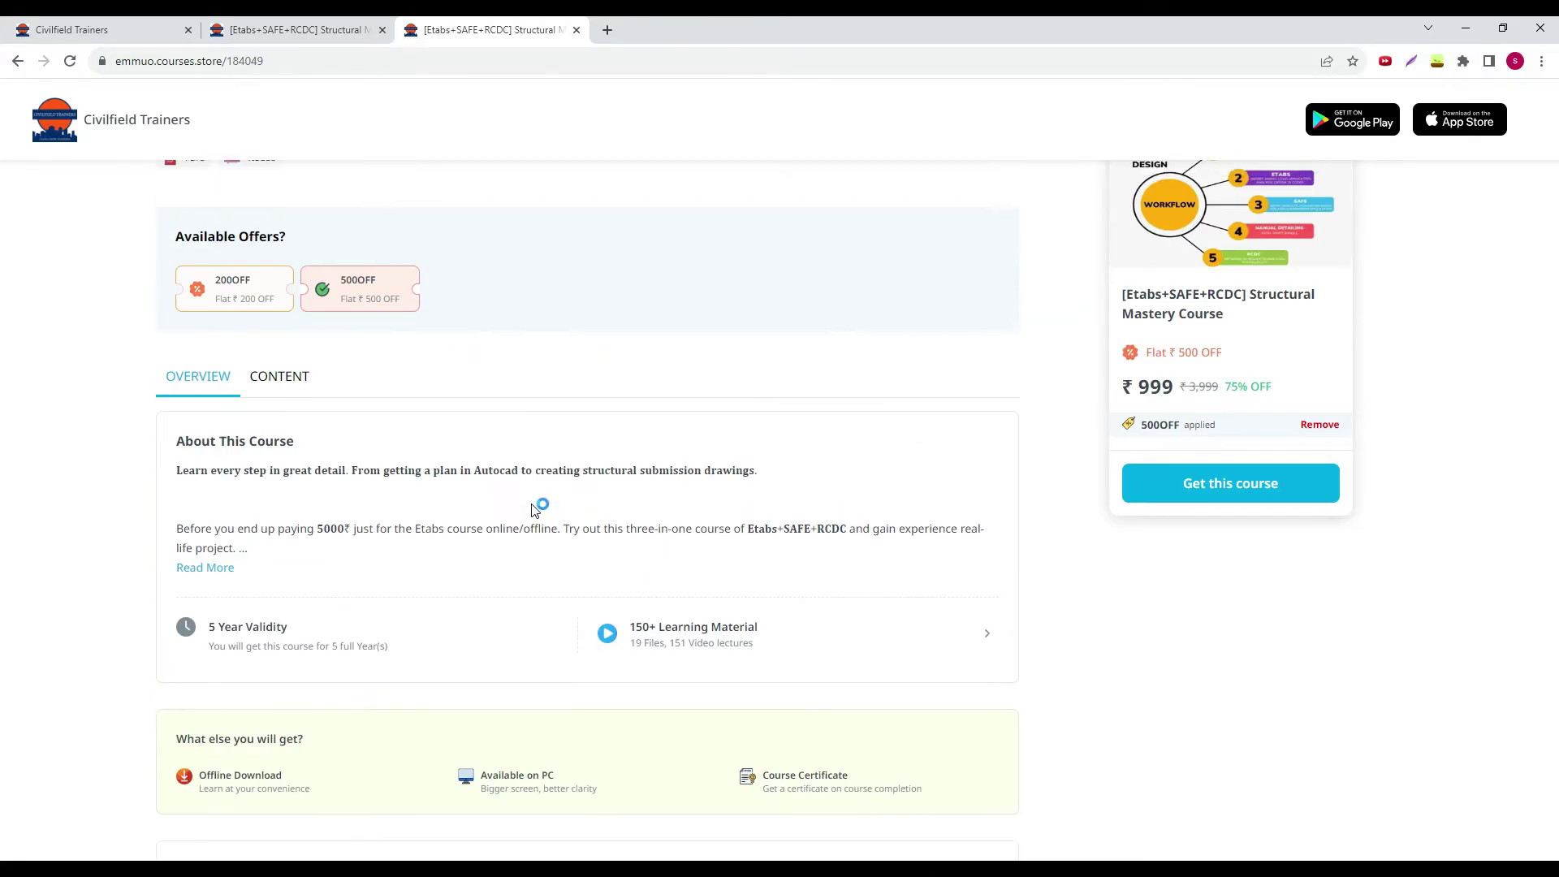
# Examine the content list of the [Etabs+SAFE+RCDC] Structural Mastery Course, from course details to the bonus drawings bundle
pyautogui.click(270, 392)
pyautogui.scroll(-6, 369, 515)
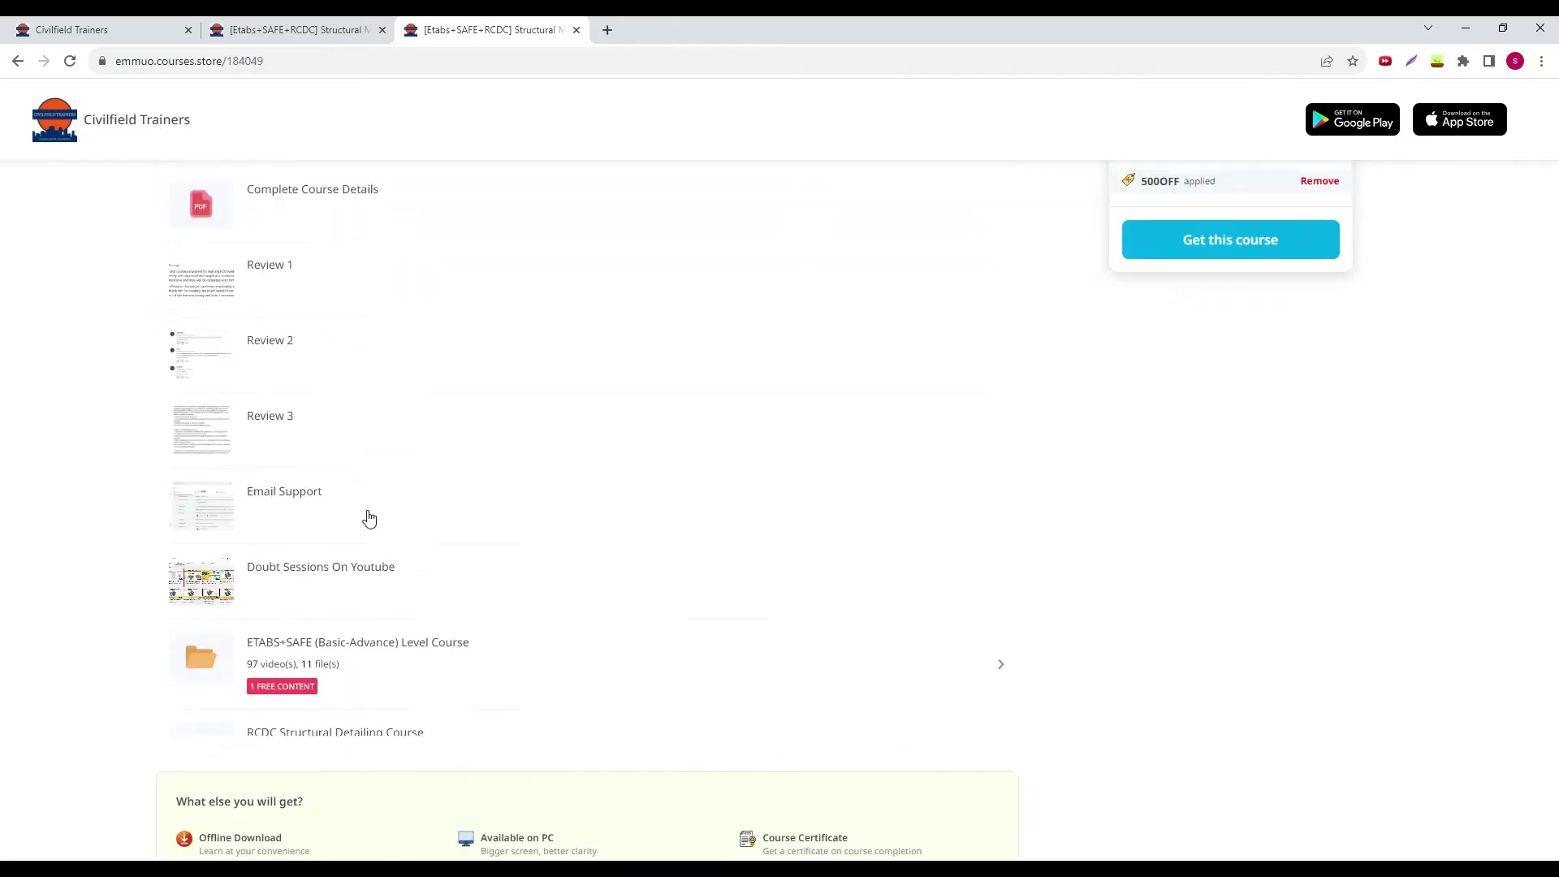
pyautogui.scroll(-3, 349, 559)
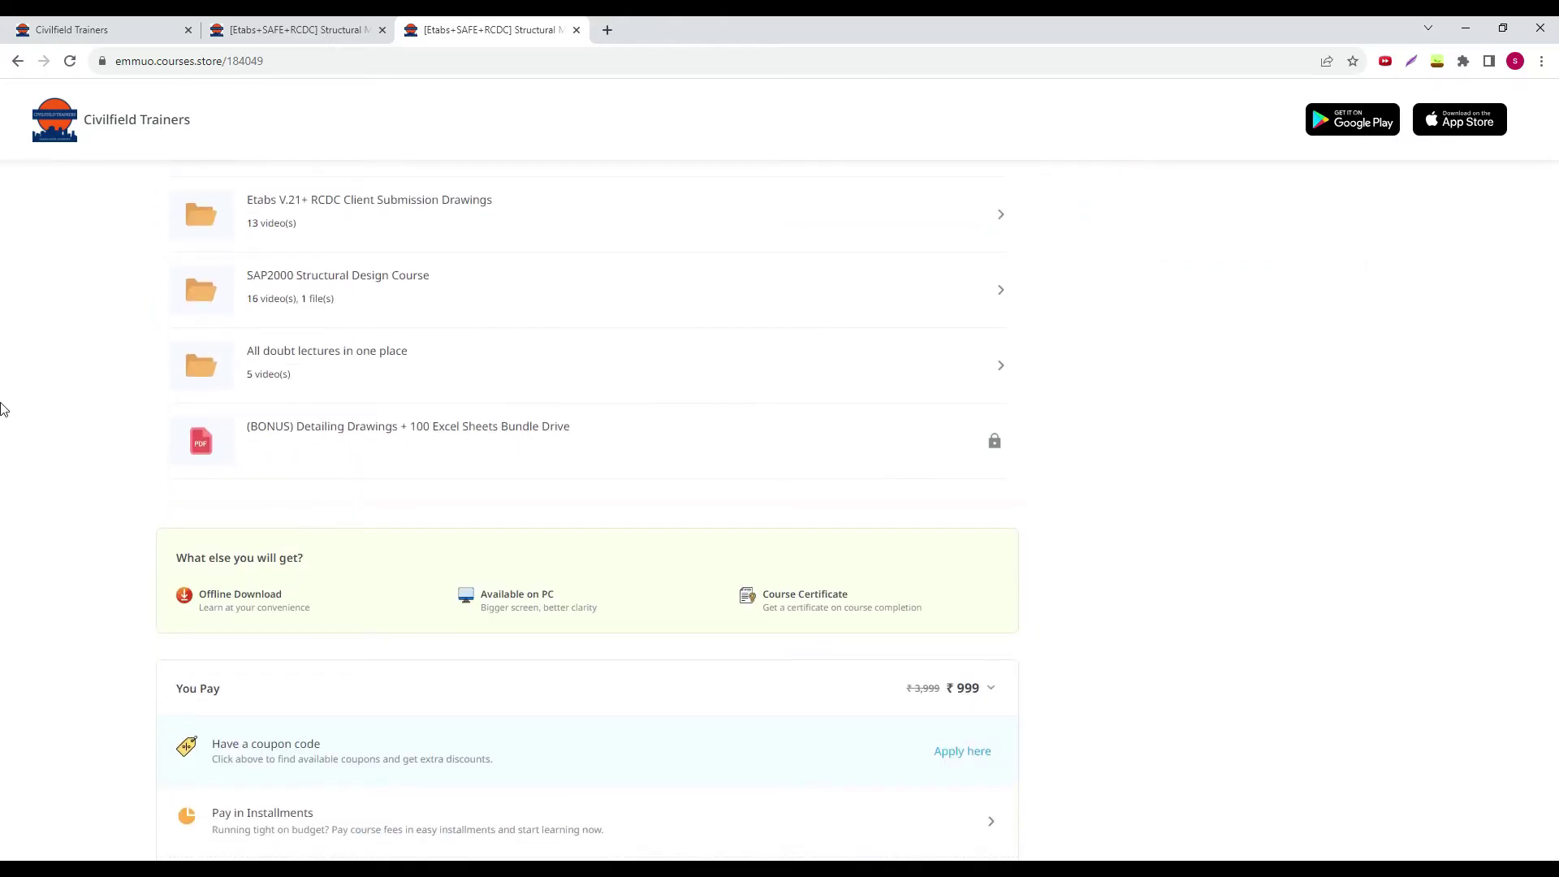
pyautogui.scroll(3, 75, 418)
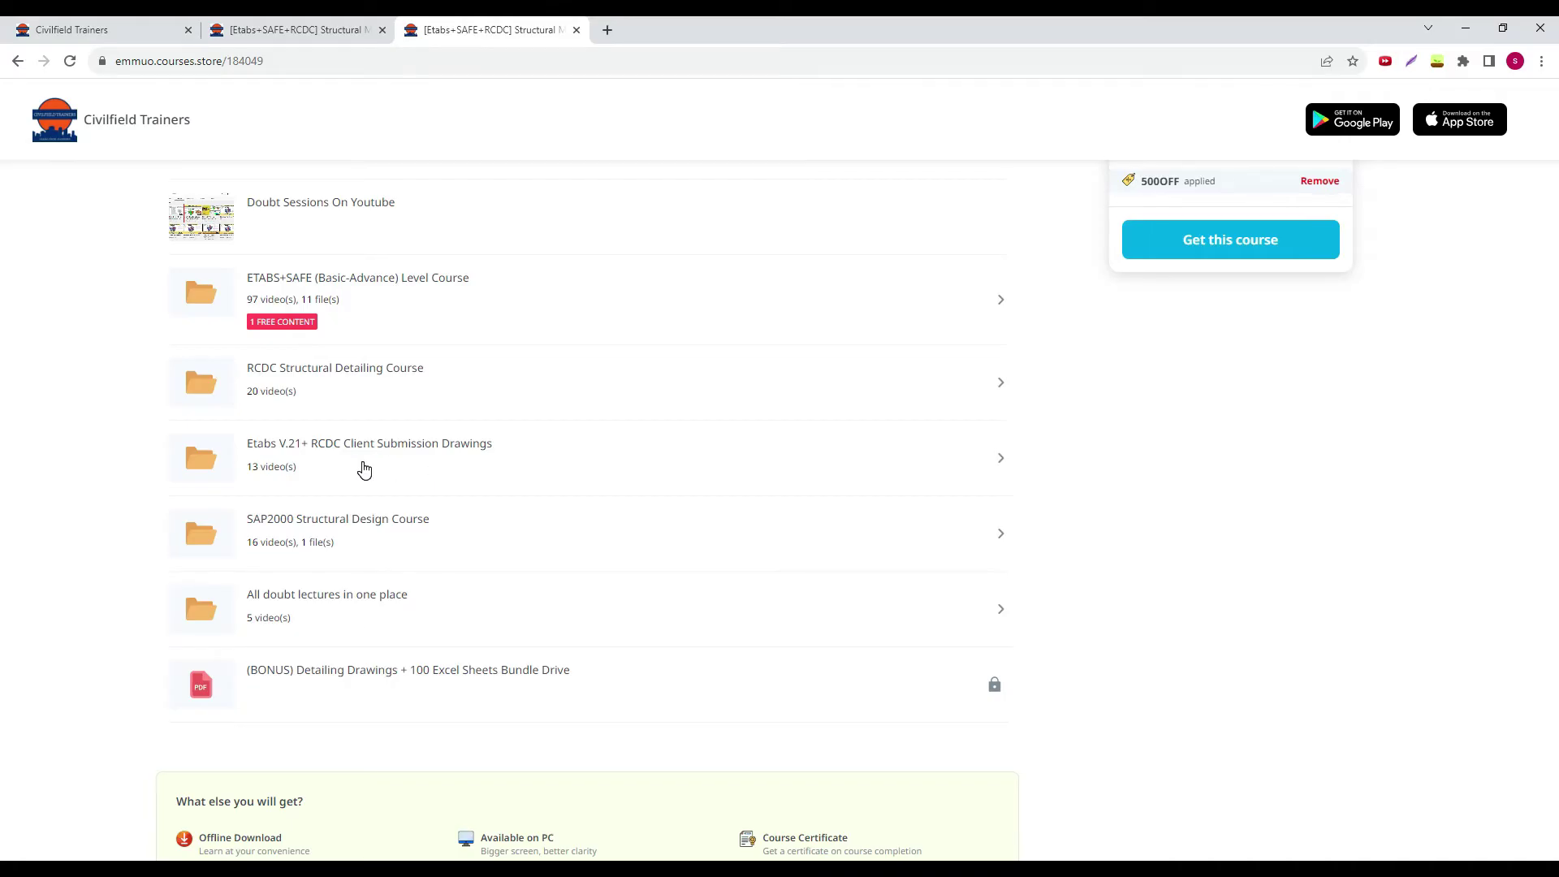
pyautogui.scroll(5, 365, 471)
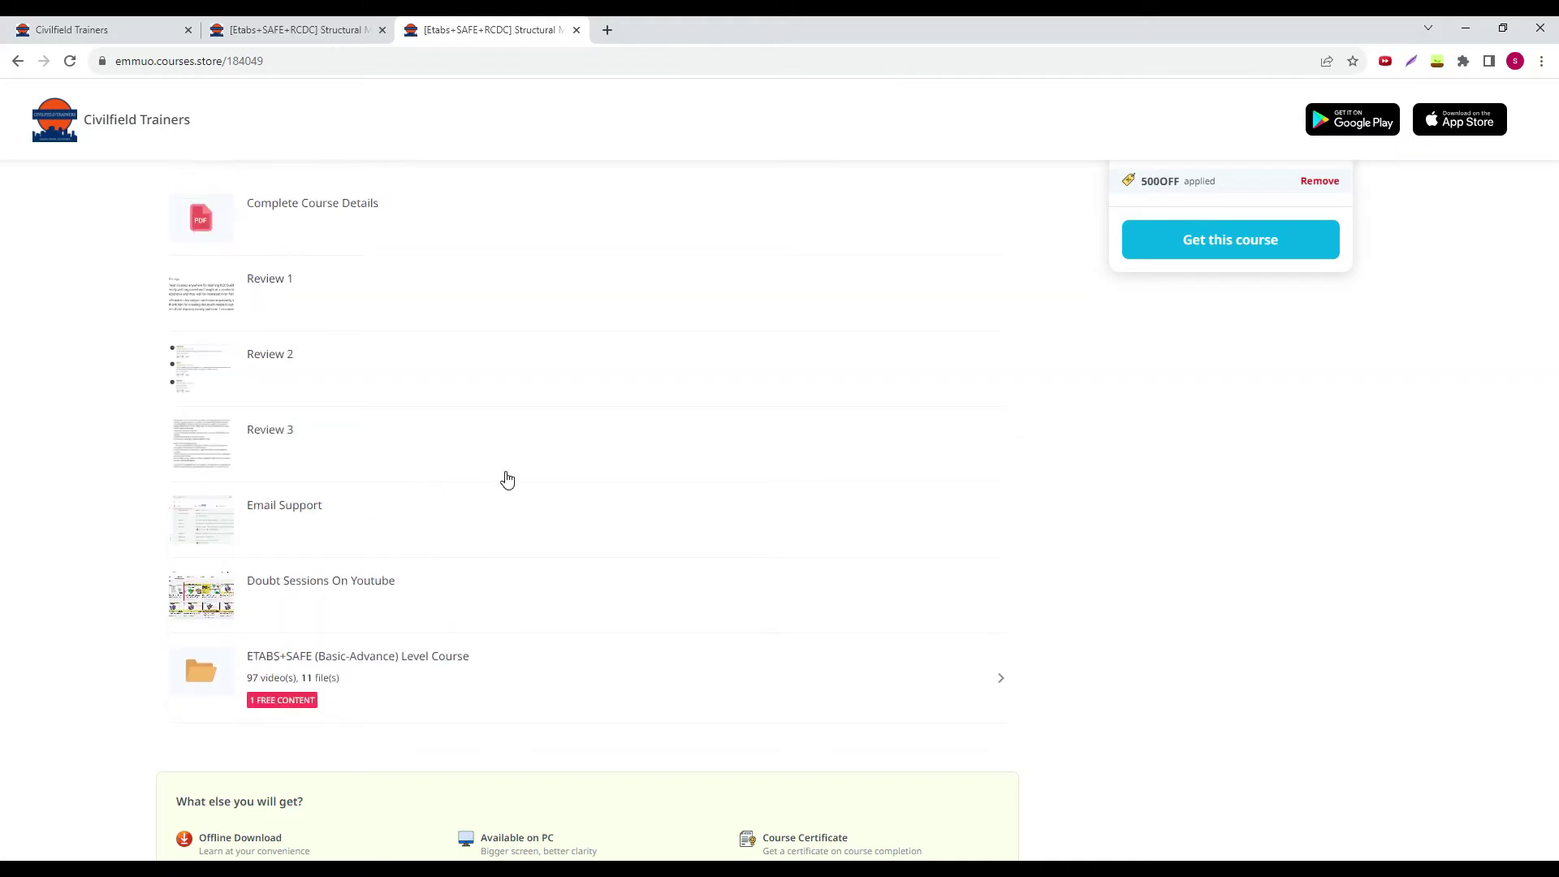
pyautogui.scroll(-3, 428, 481)
pyautogui.scroll(-2, 268, 473)
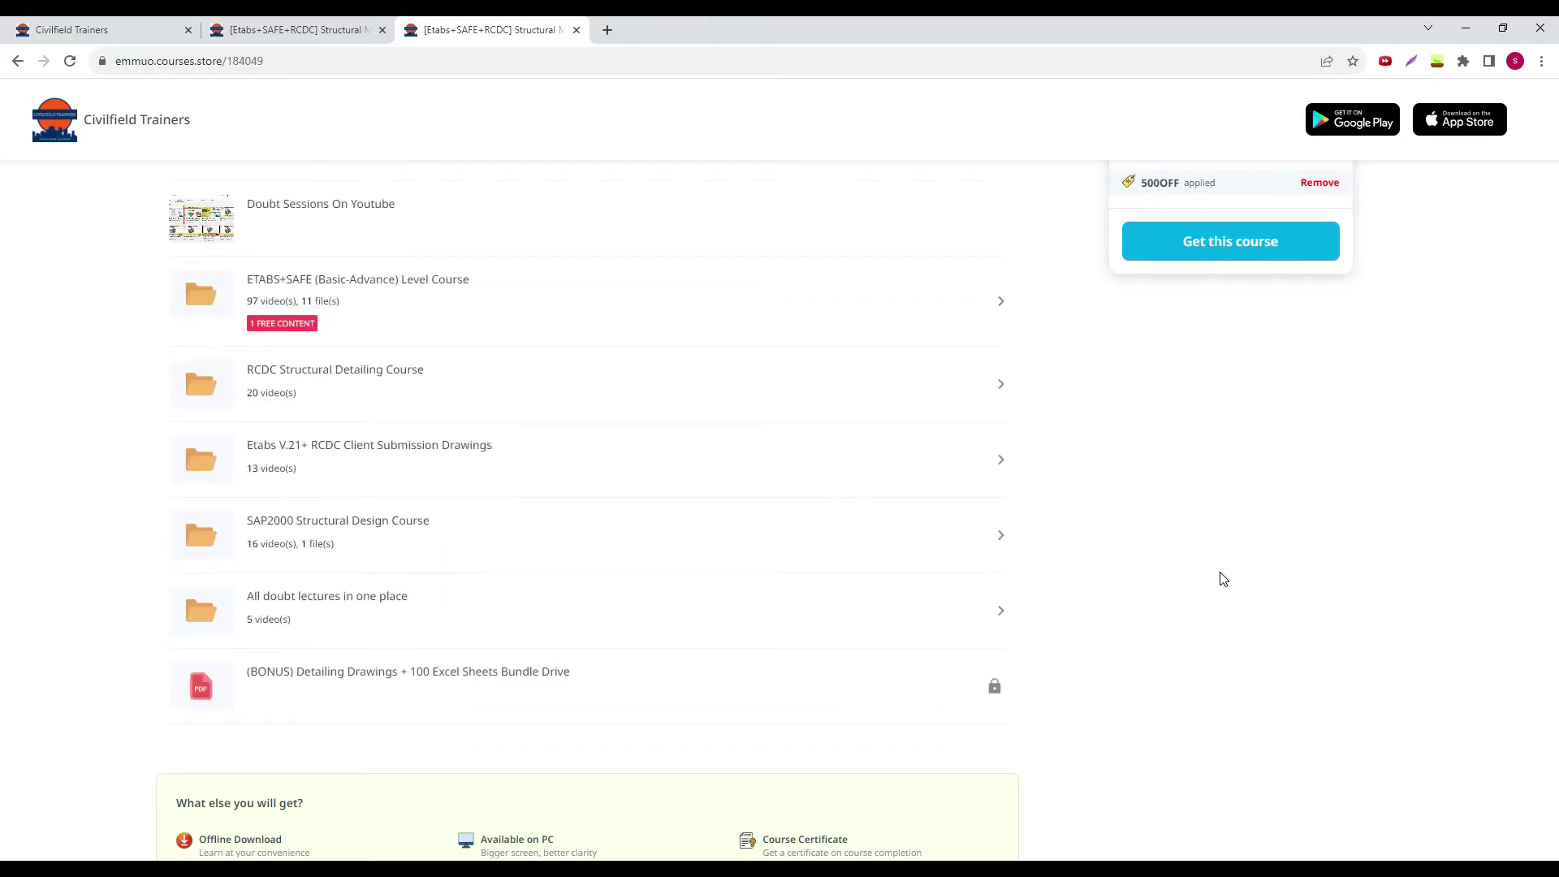
# Inspect the rebar detail drawings of beam CB-1 in ETABS, then close the Beam Detailing Editor without saving changes
pyautogui.scroll(3, 1228, 352)
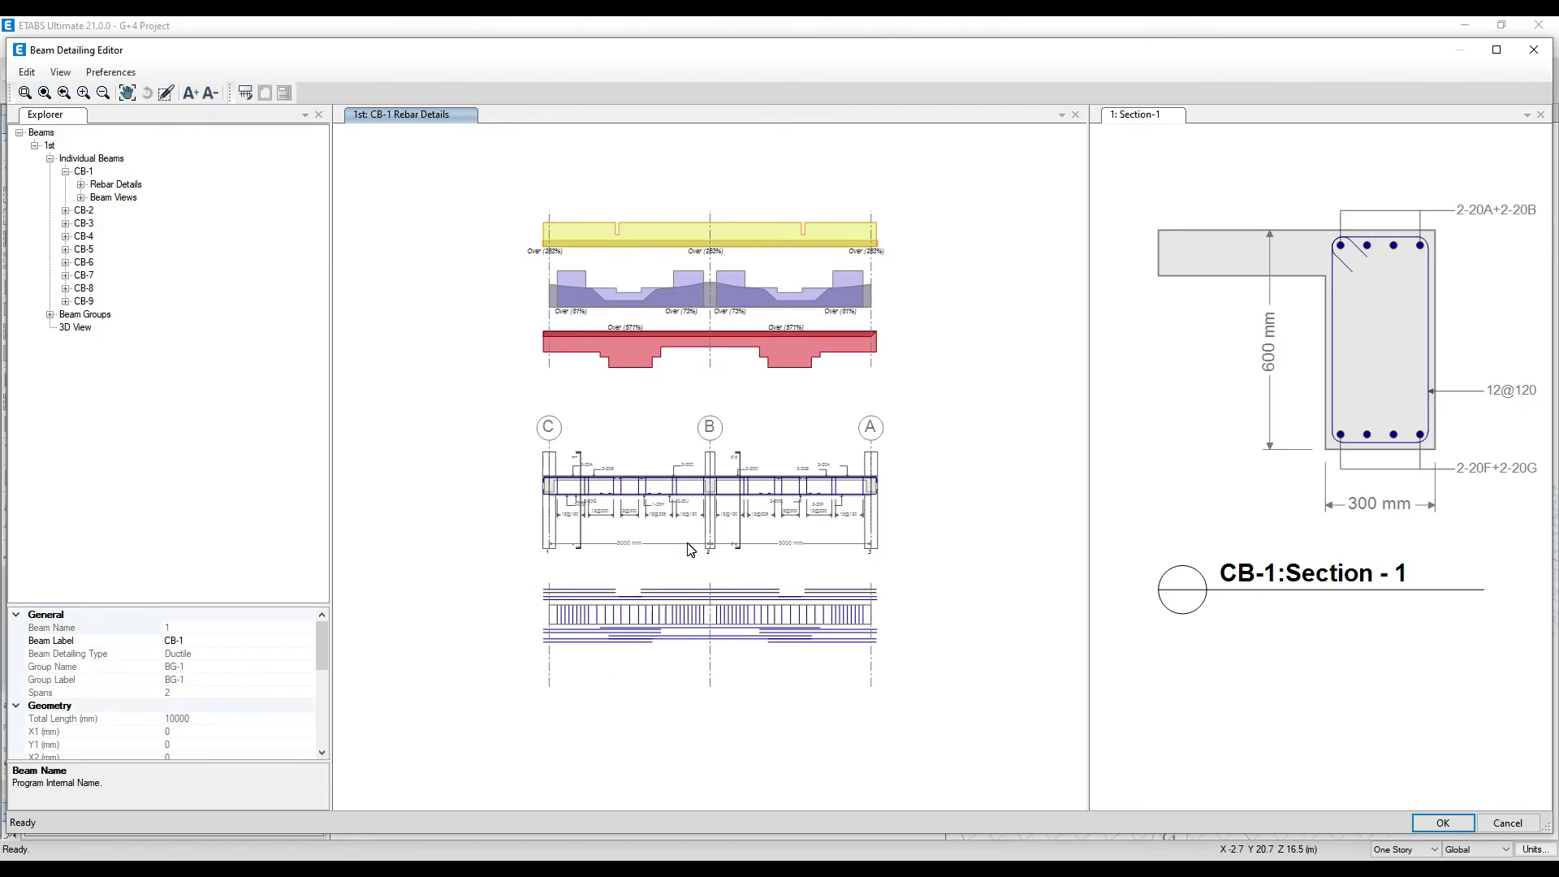
pyautogui.moveTo(688, 550); pyautogui.dragTo(623, 480, button='middle')
pyautogui.scroll(4, 623, 480)
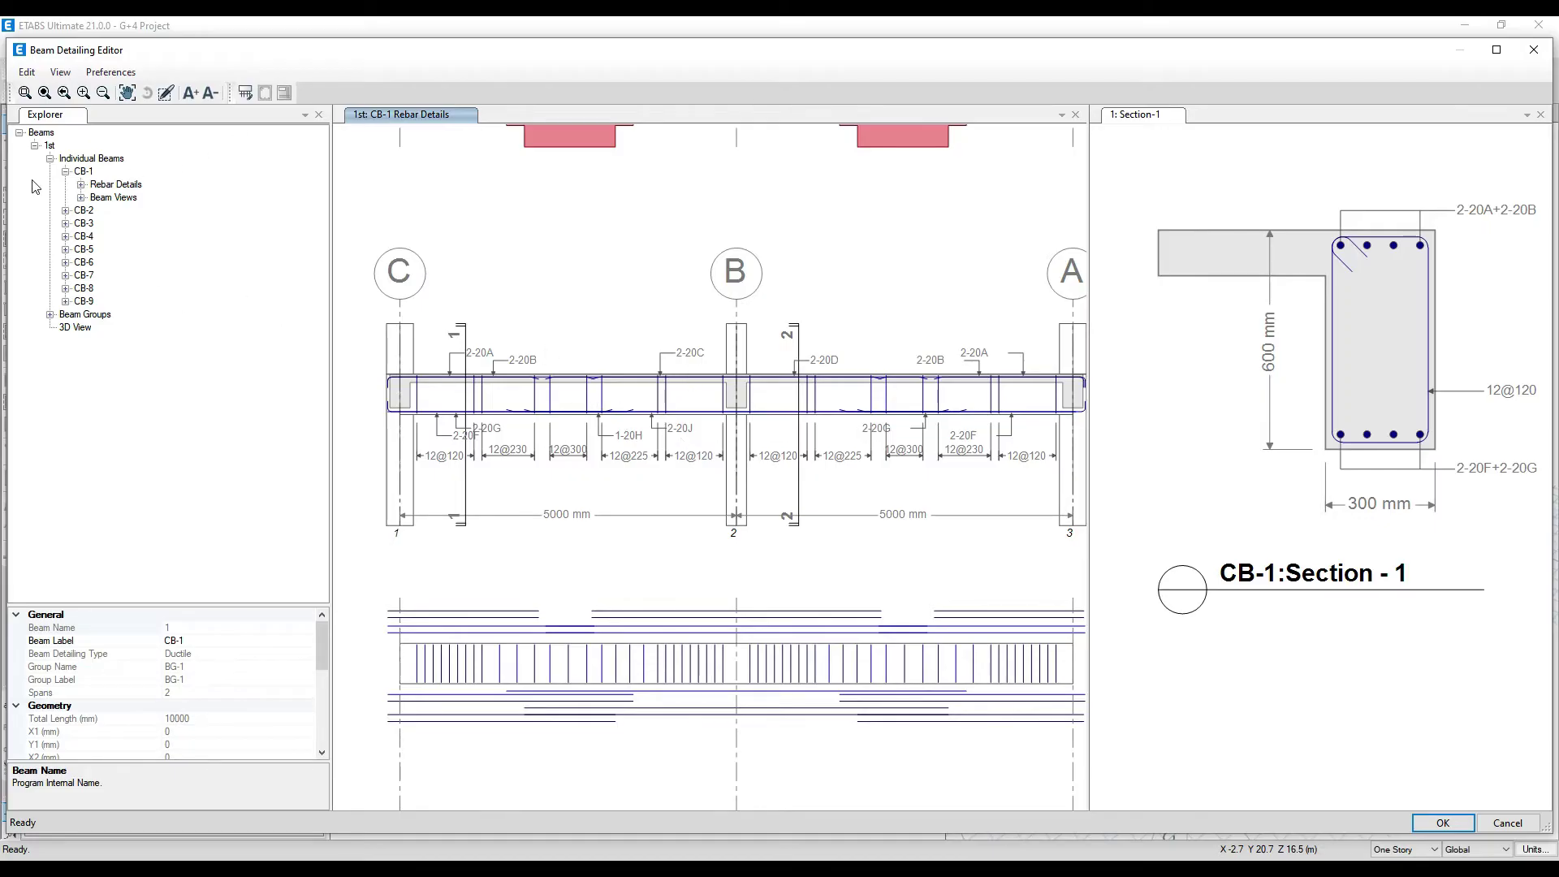
pyautogui.click(50, 158)
pyautogui.click(19, 132)
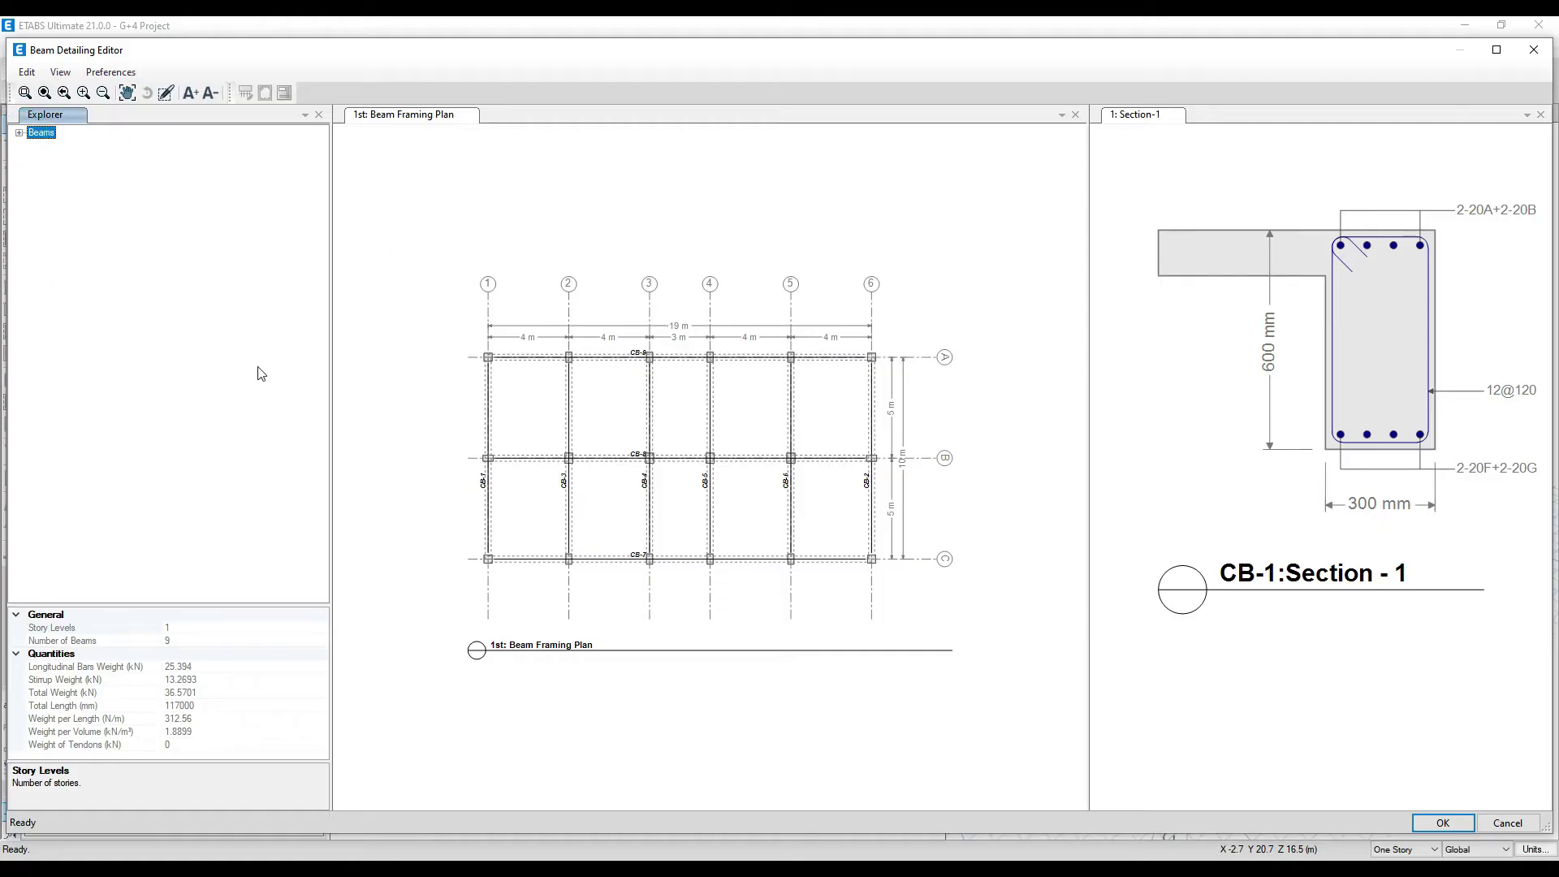
pyautogui.click(1534, 50)
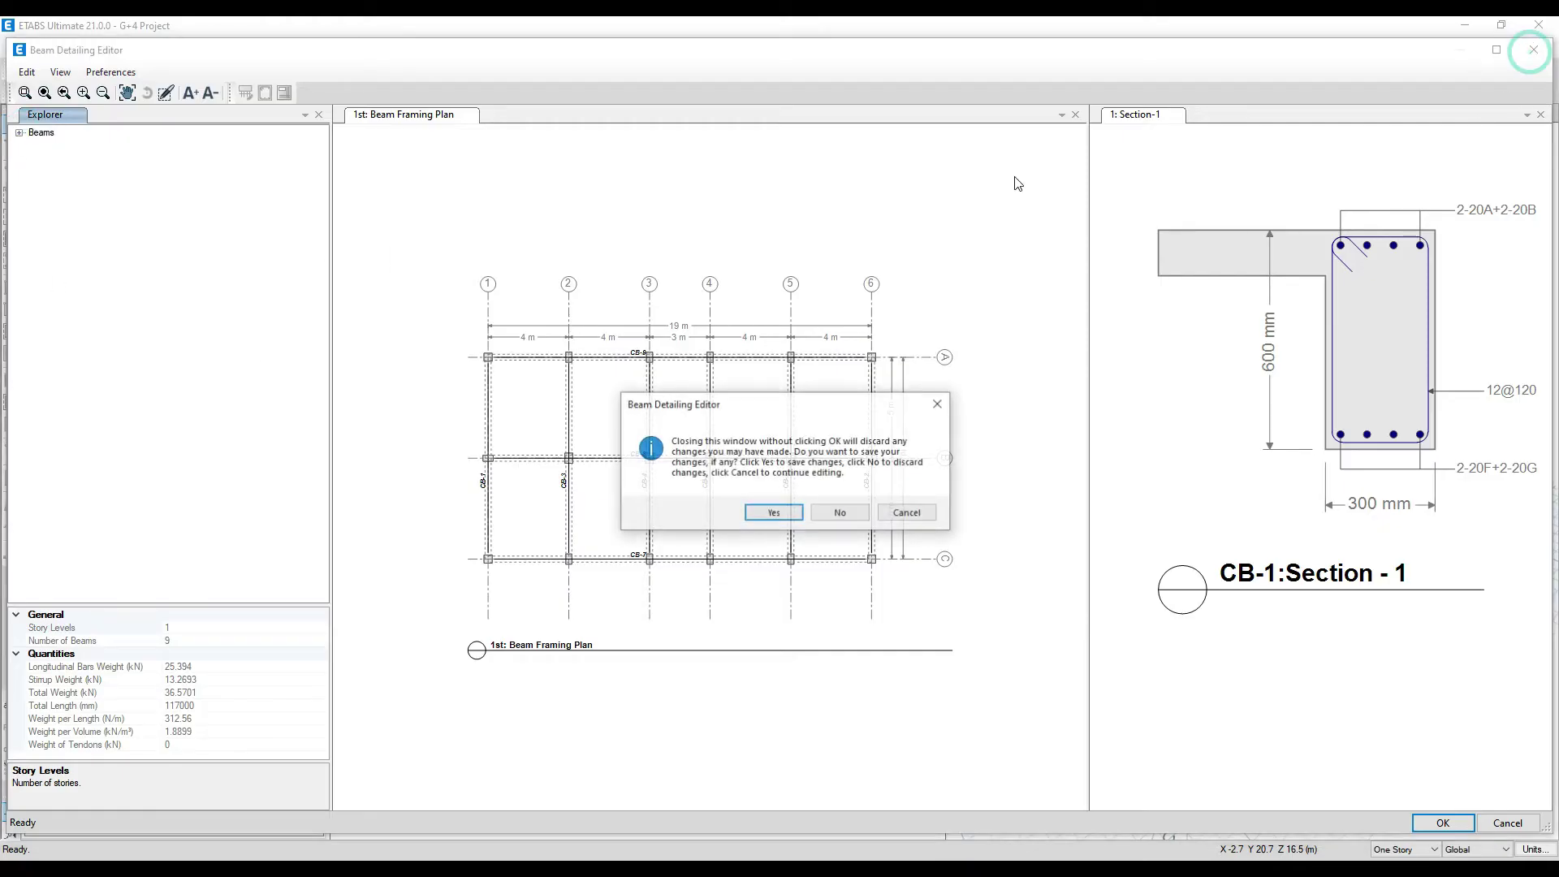
pyautogui.click(840, 513)
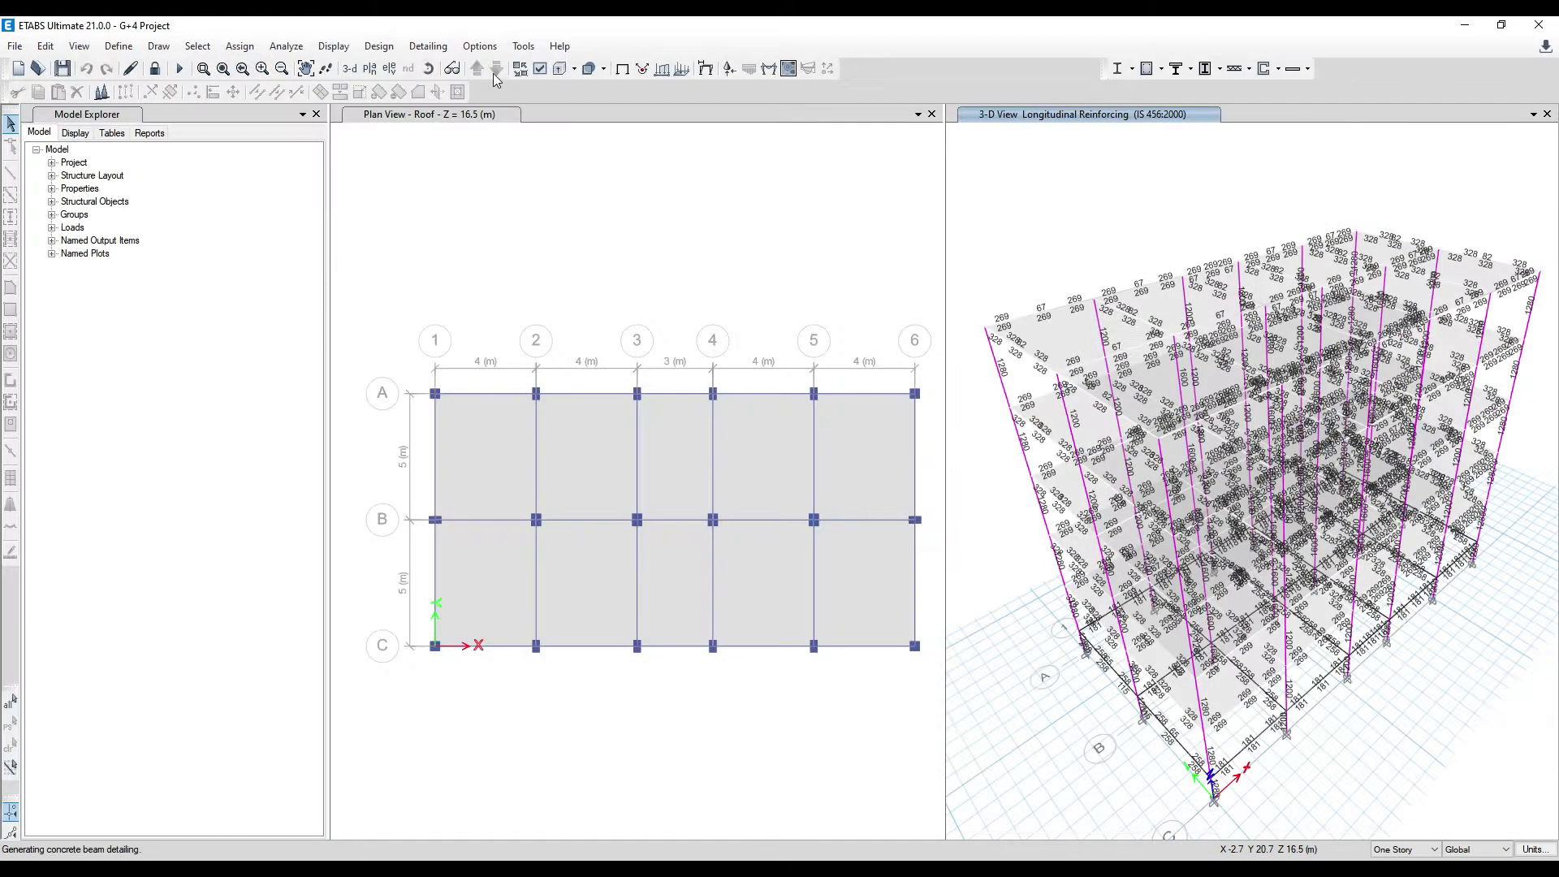
# Clear the existing detailing with all available detailing types selected
pyautogui.click(428, 47)
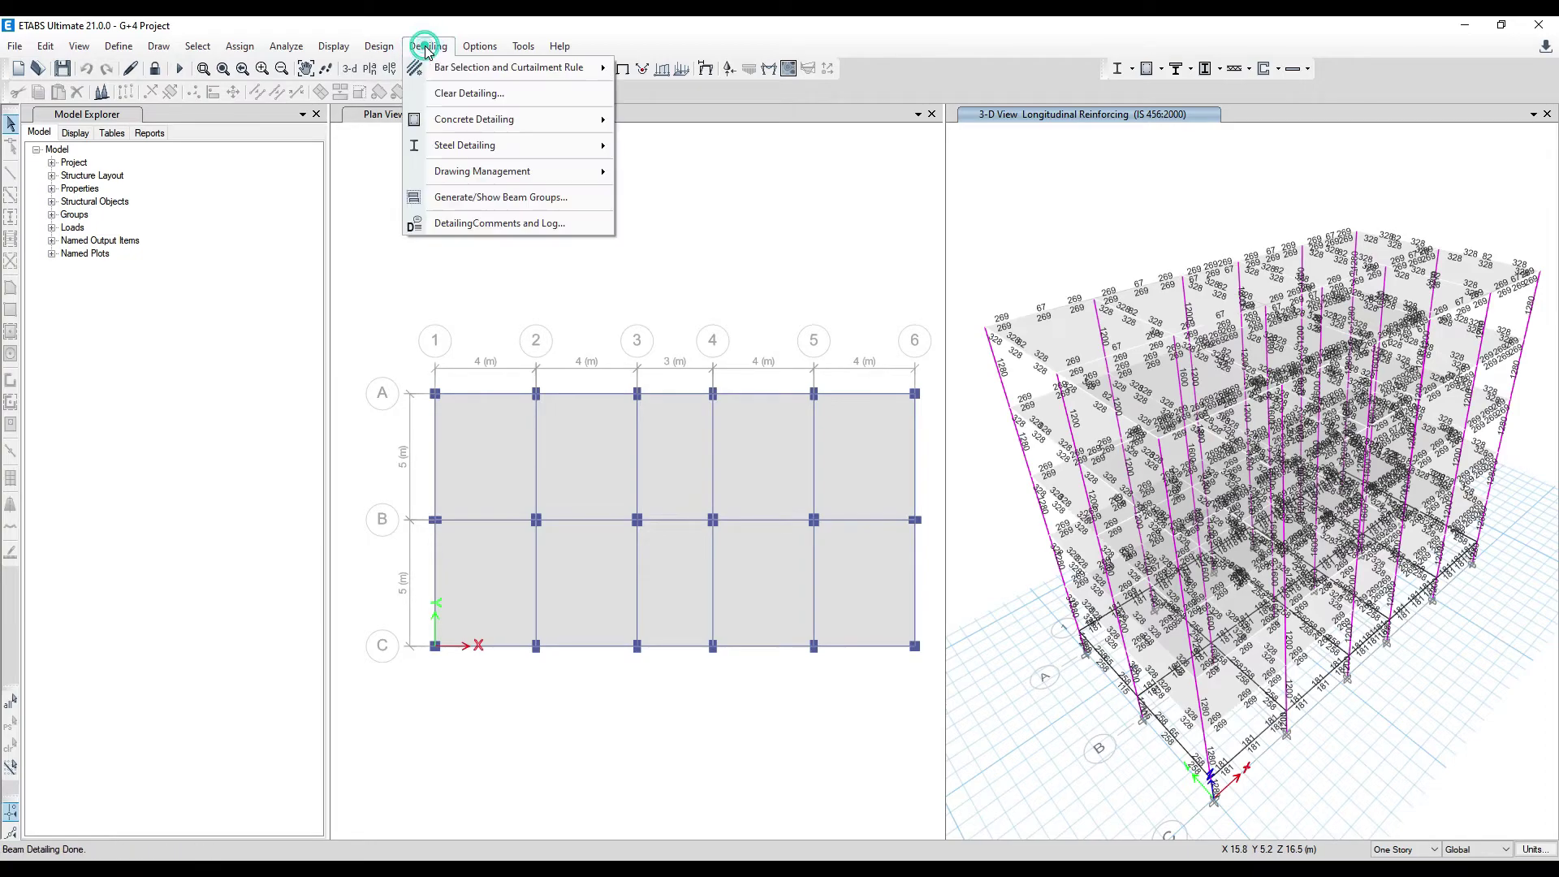
pyautogui.moveTo(475, 119)
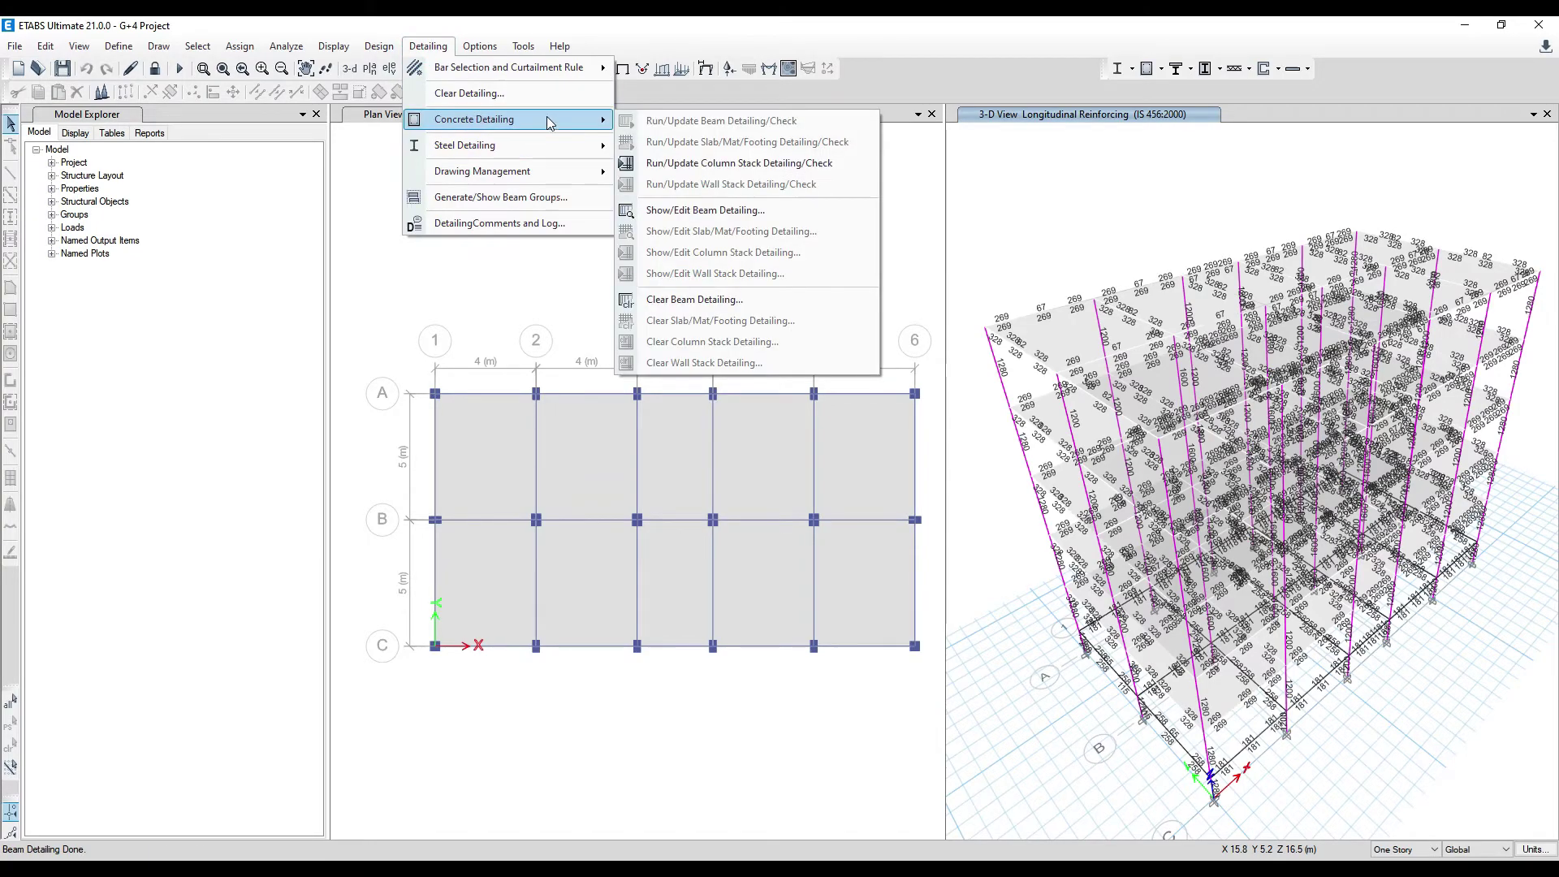
pyautogui.click(533, 94)
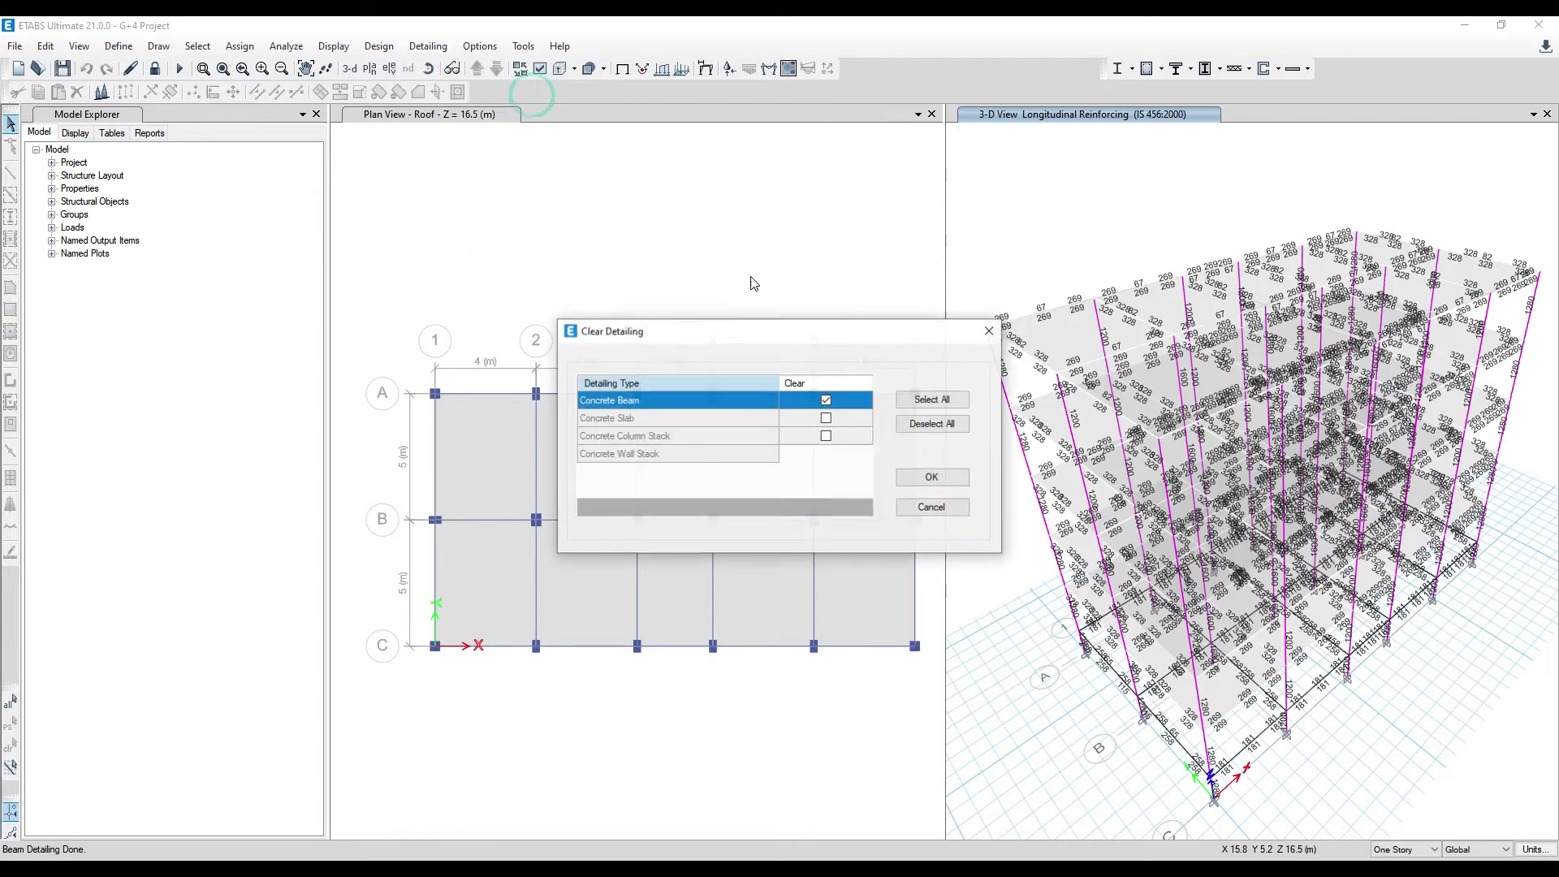
pyautogui.click(934, 401)
pyautogui.click(932, 477)
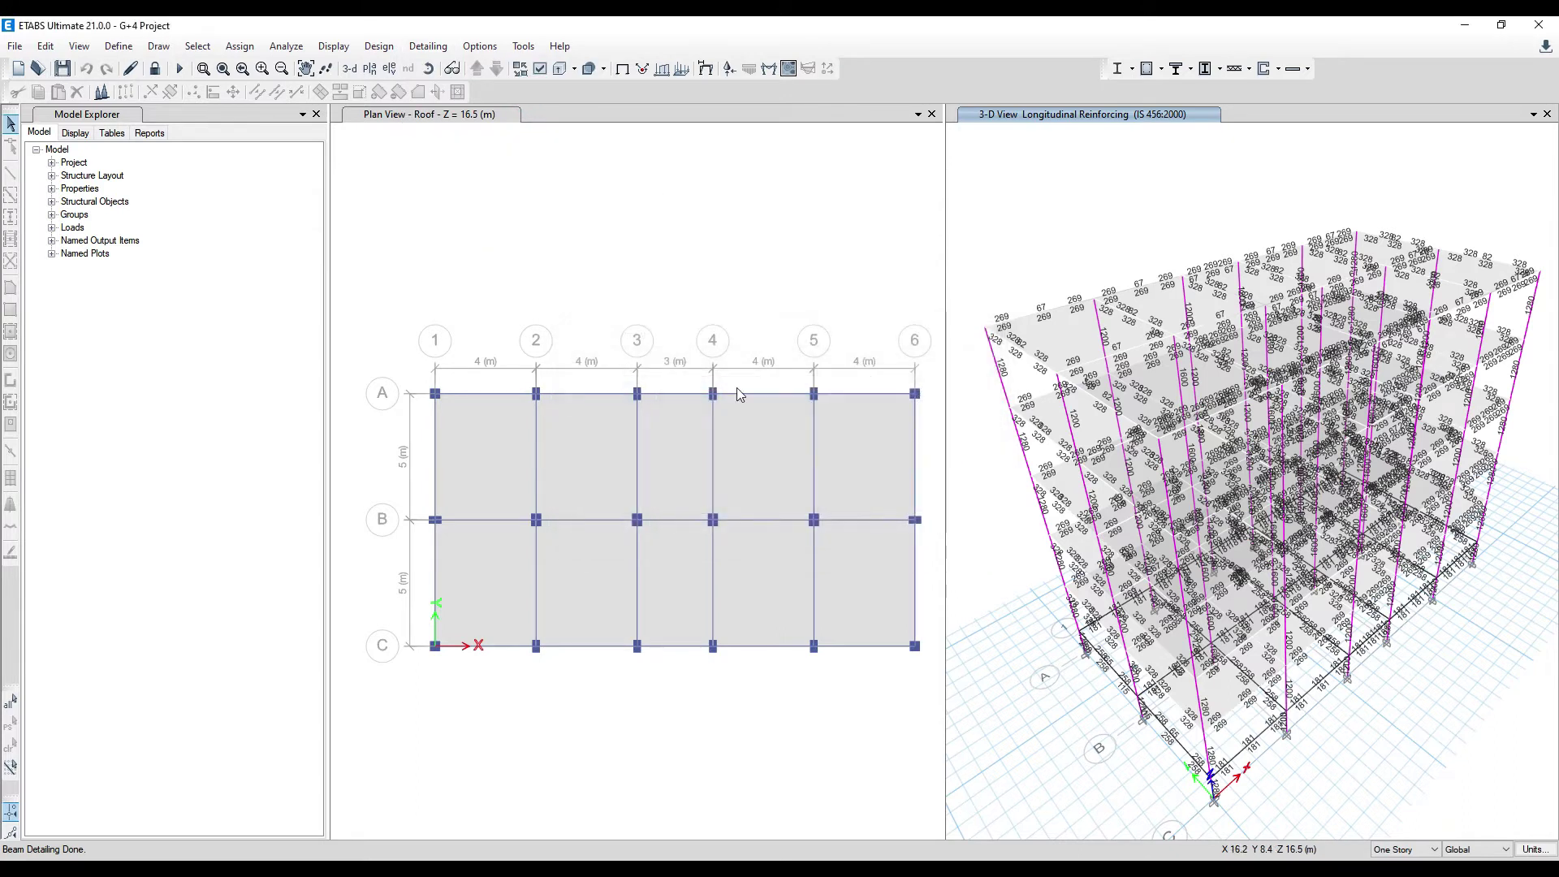
# Run the concrete beam detailing check and display the detailing for the 1st story
pyautogui.click(428, 47)
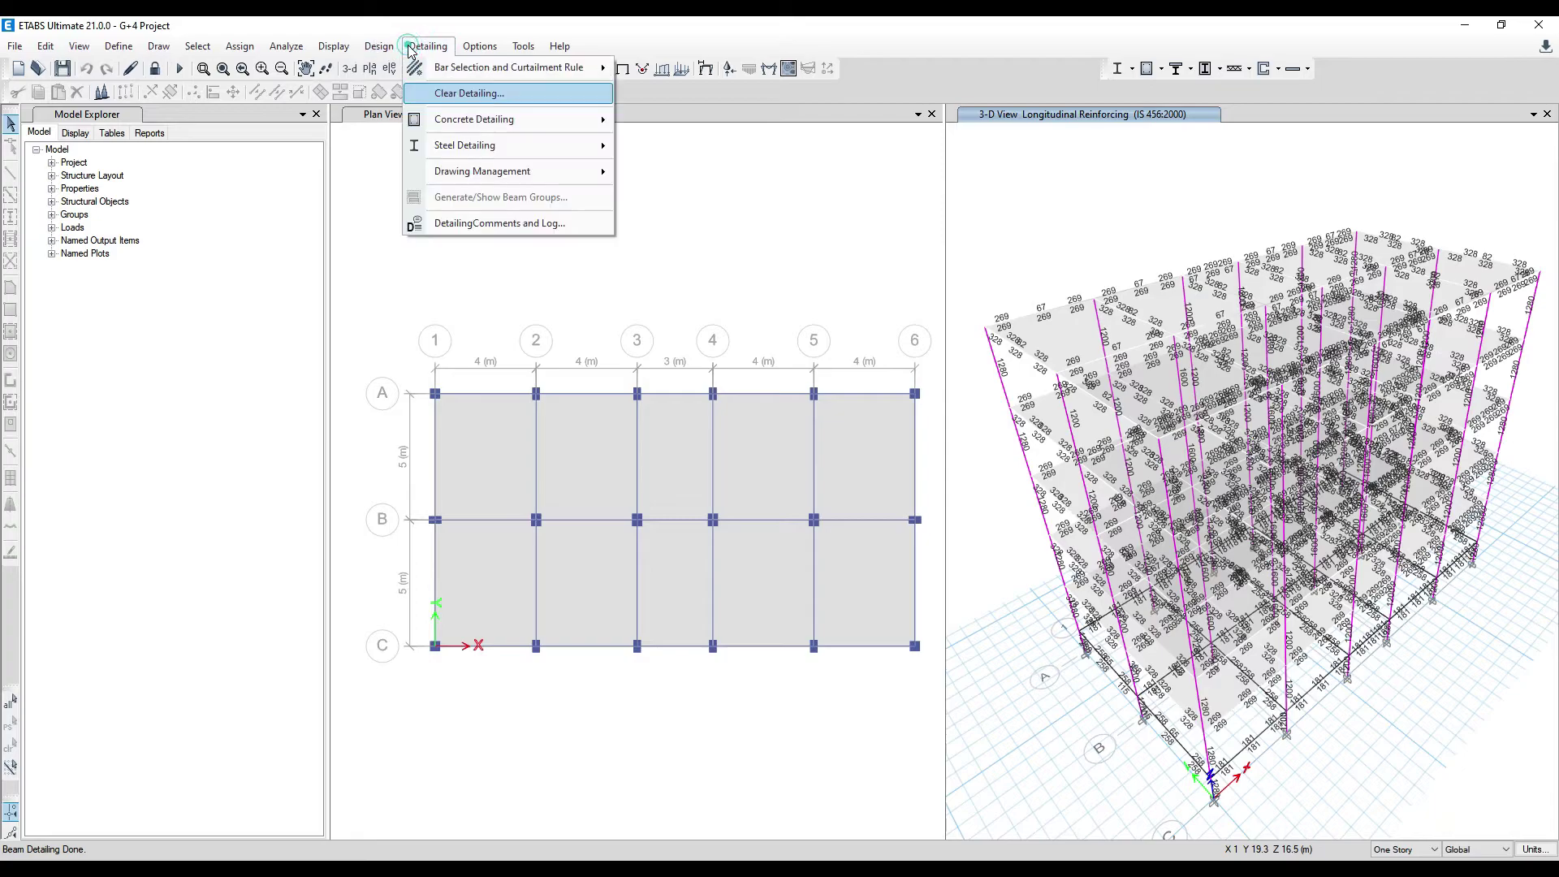
pyautogui.moveTo(469, 126)
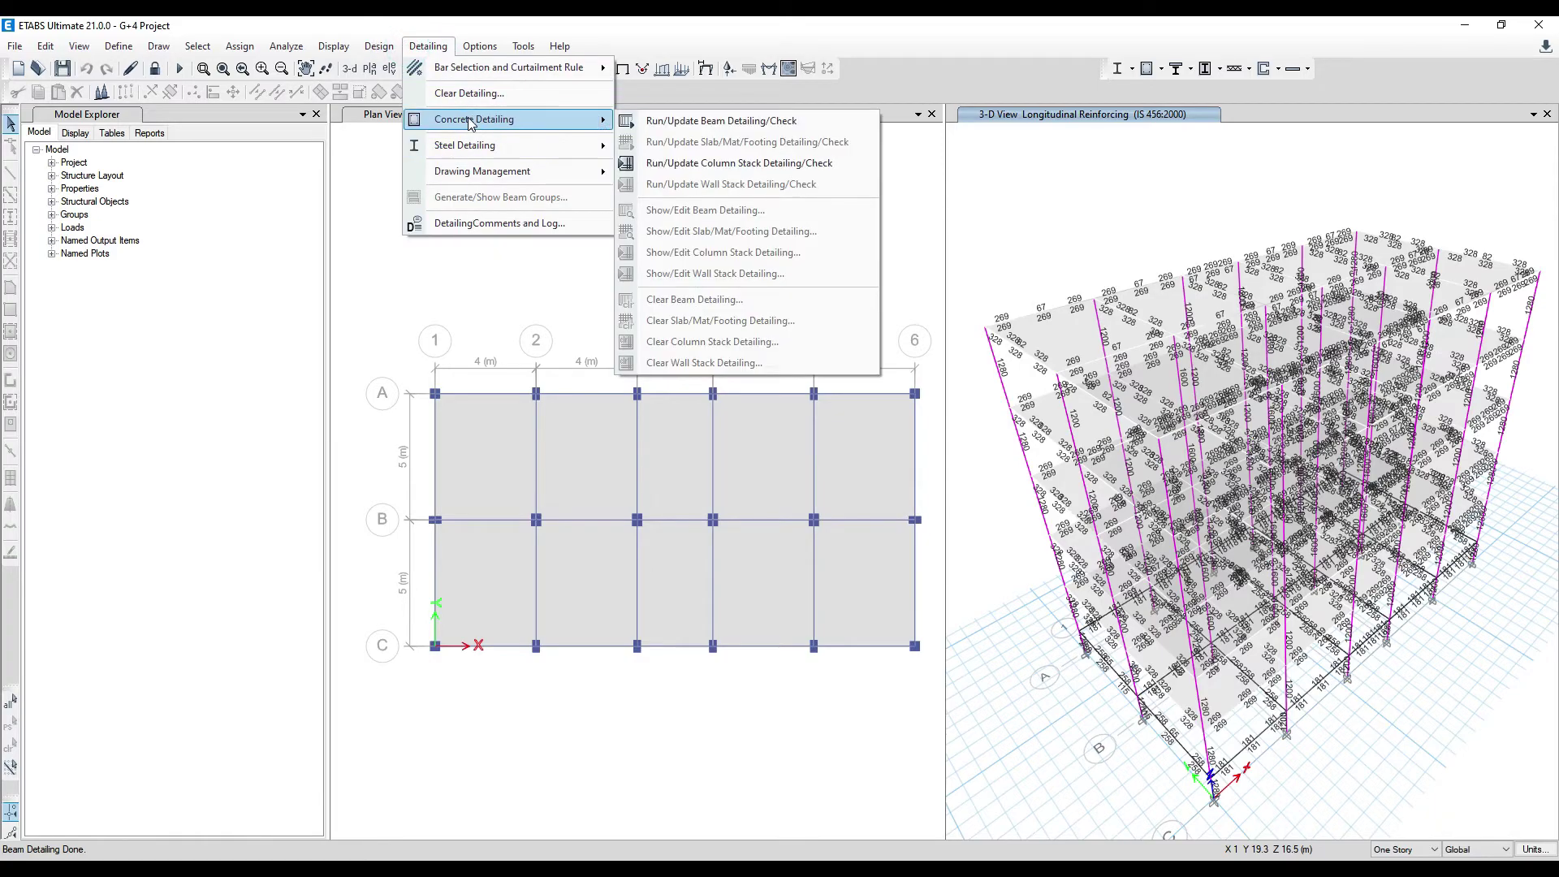
pyautogui.click(677, 124)
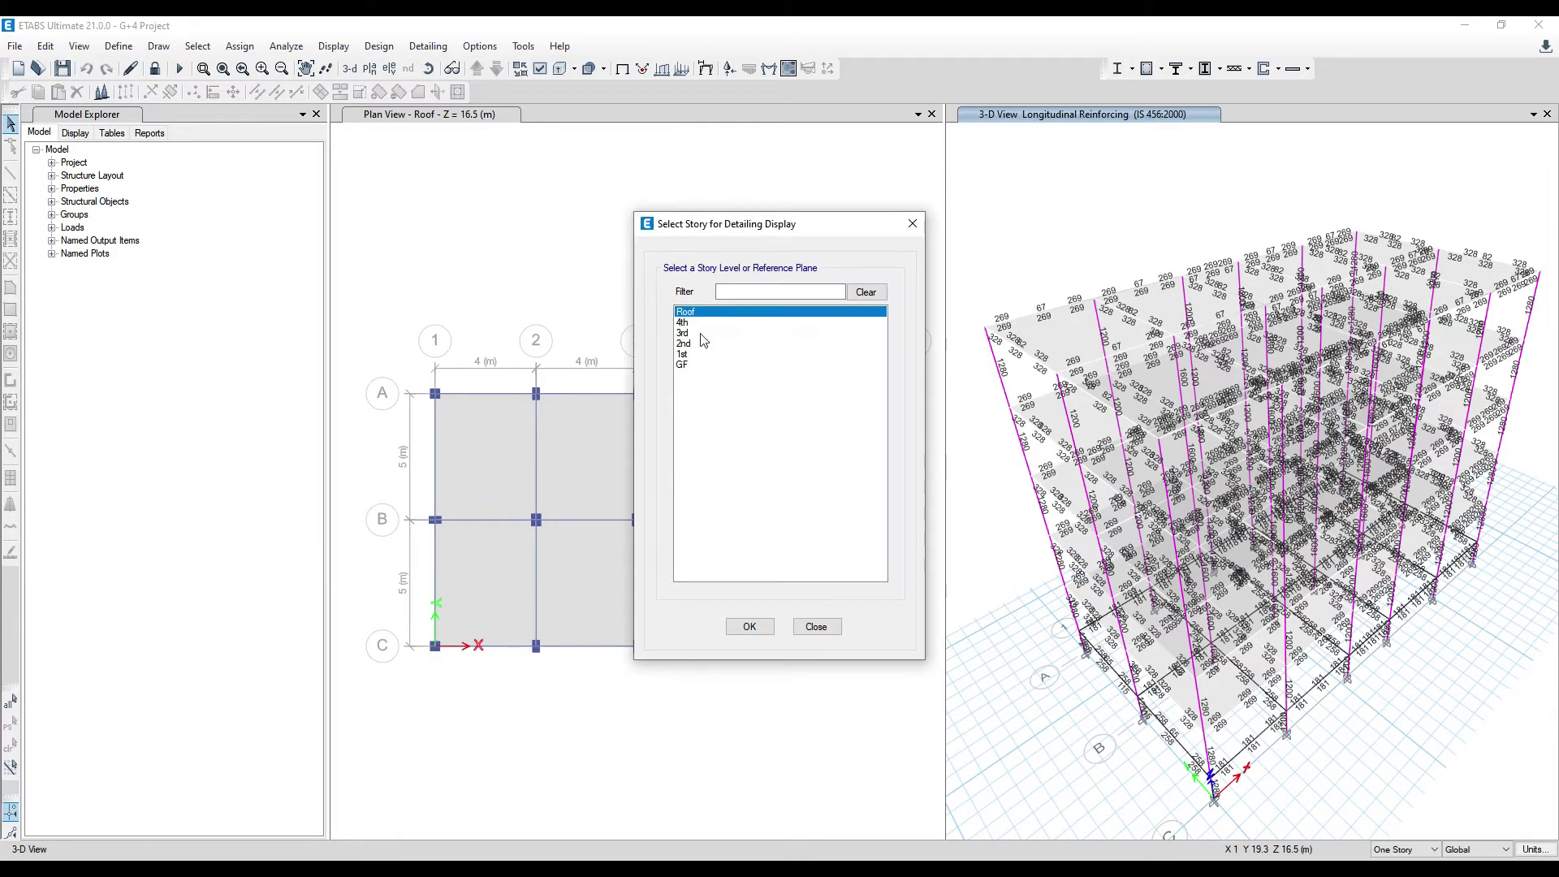
pyautogui.click(688, 355)
pyautogui.click(748, 626)
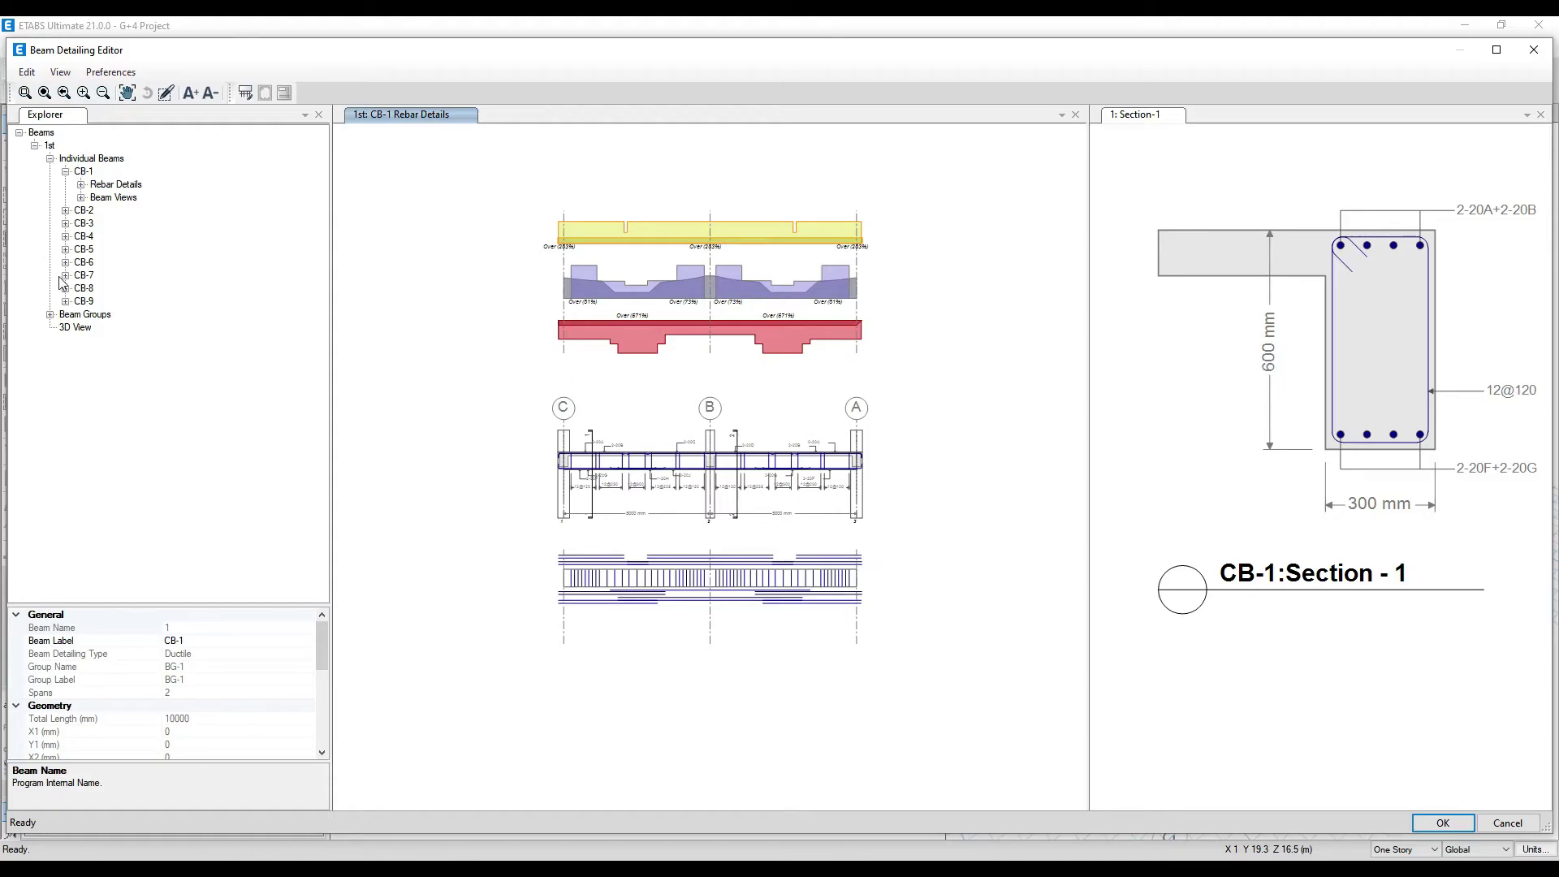
# Collapse the beam tree and examine the beam framing plan of the 1st story
pyautogui.click(65, 171)
pyautogui.click(50, 158)
pyautogui.click(34, 145)
pyautogui.click(18, 132)
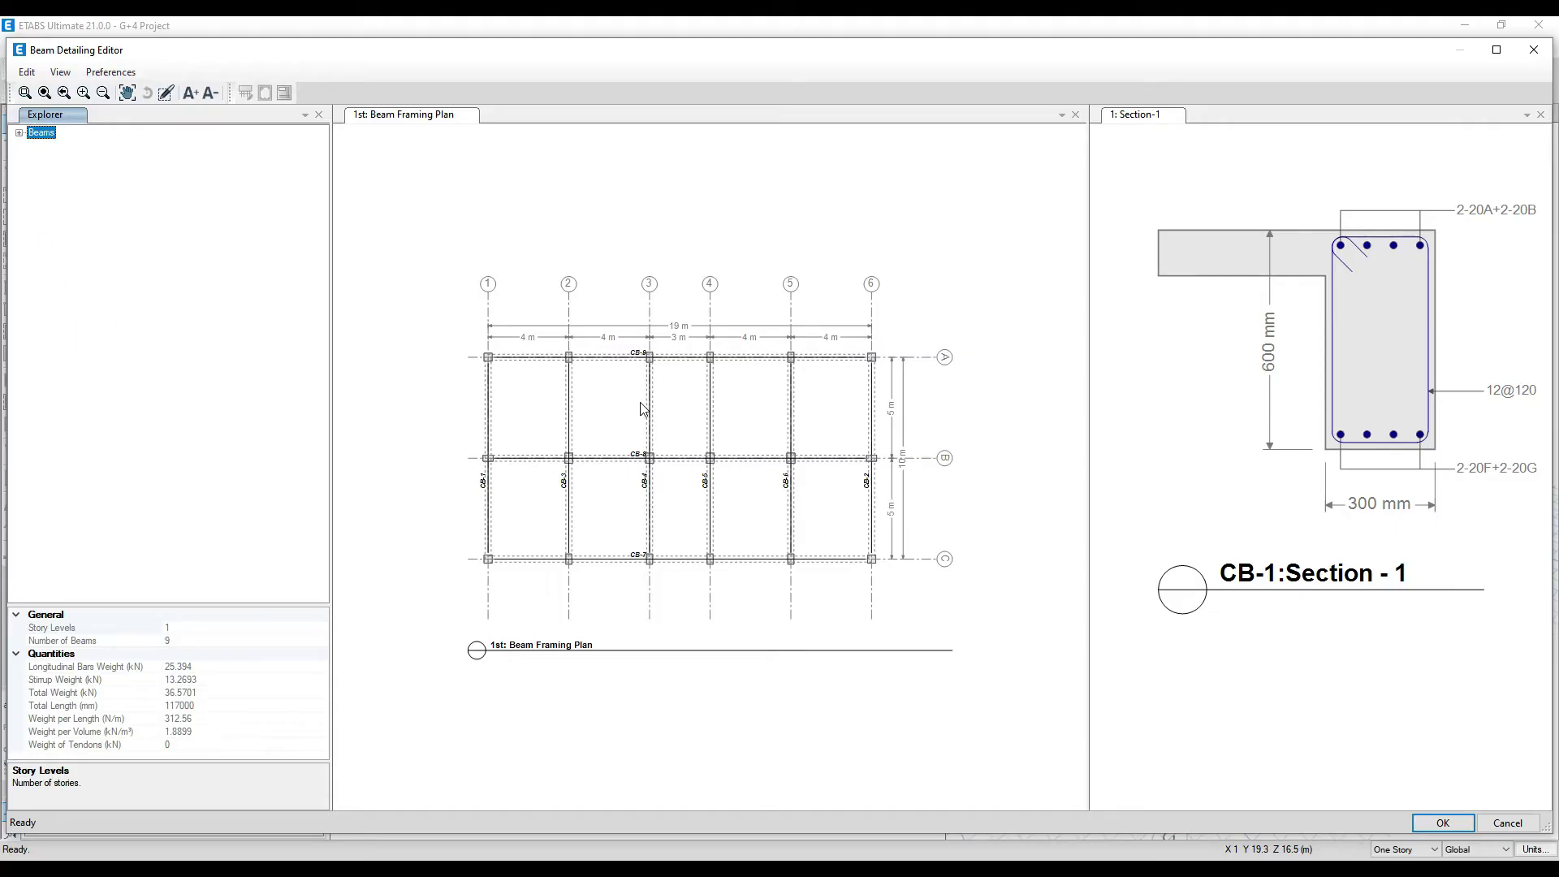
pyautogui.scroll(1, 644, 408)
pyautogui.moveTo(689, 439); pyautogui.dragTo(665, 372)
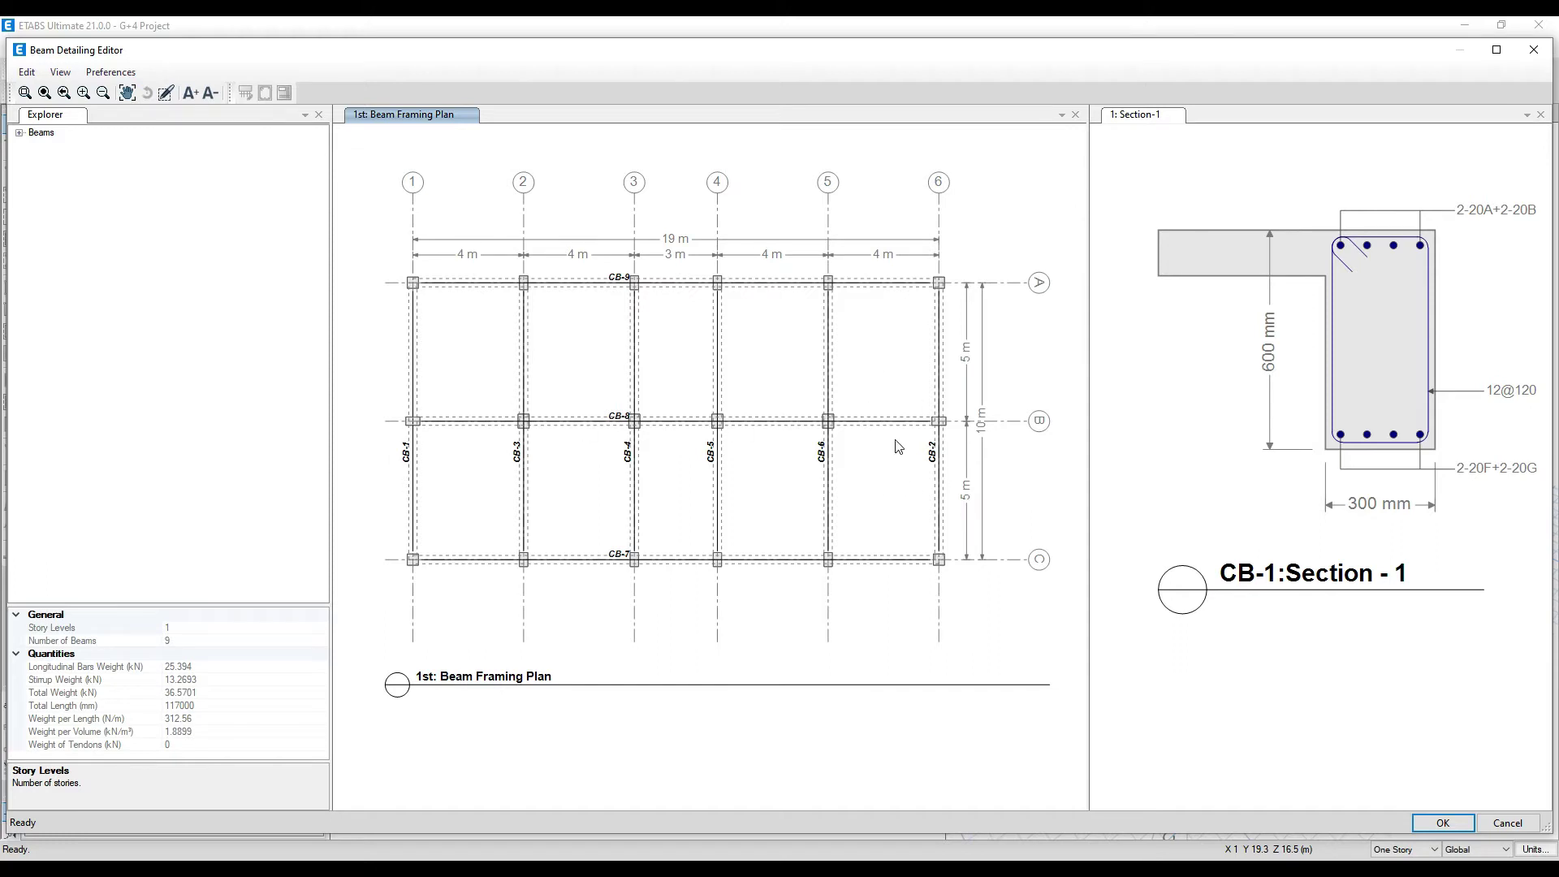
pyautogui.scroll(3, 933, 444)
pyautogui.scroll(-3, 944, 443)
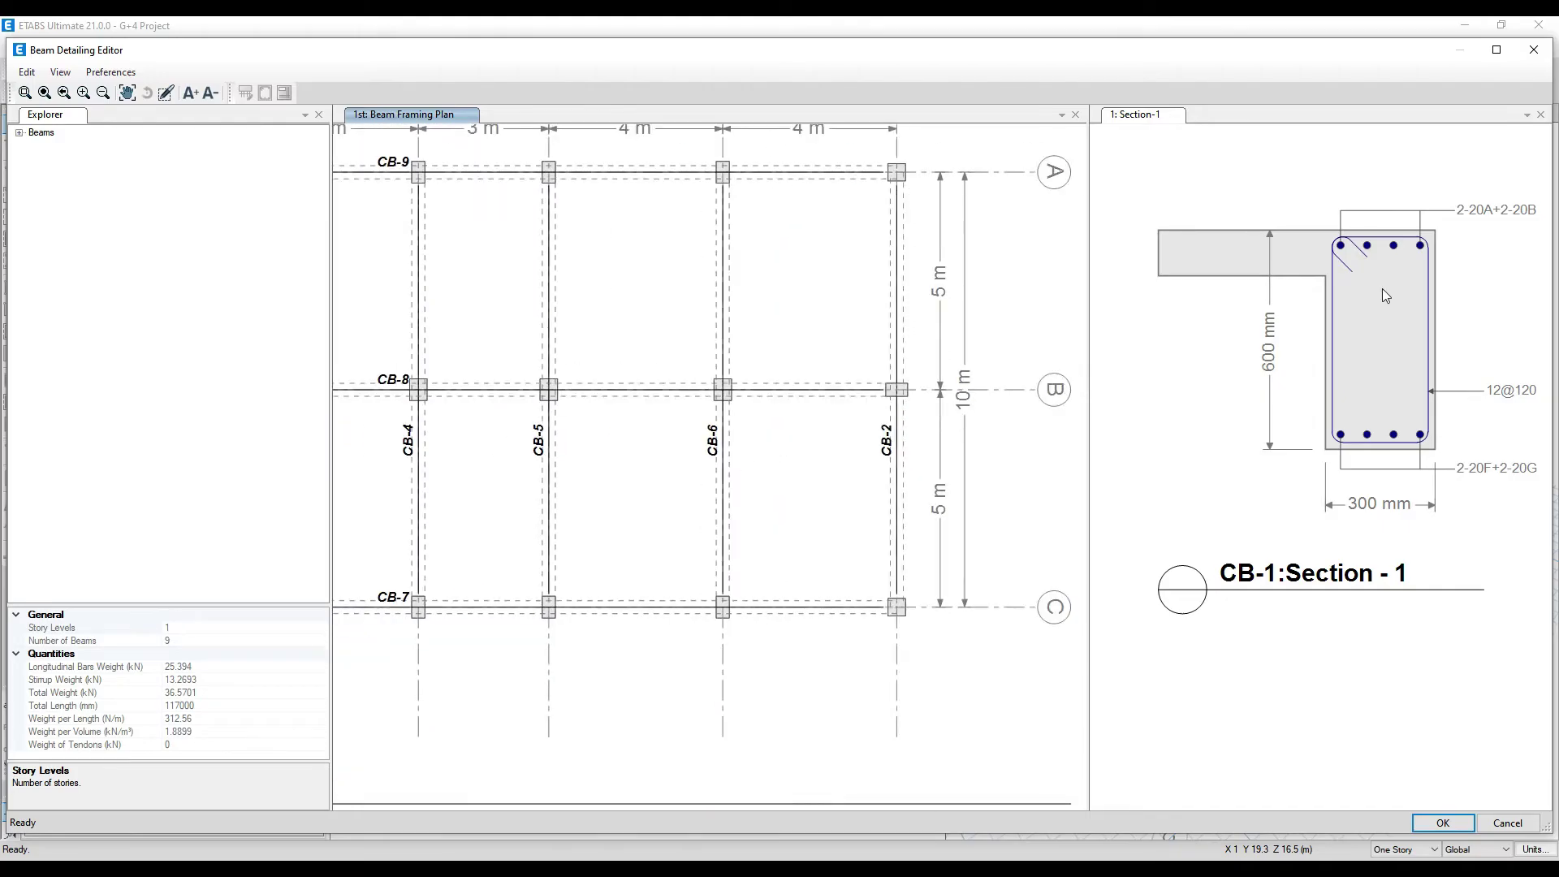
# Close the CB-1 section view and bring the whole beam layout of the framing plan into view
pyautogui.click(1530, 115)
pyautogui.click(1541, 114)
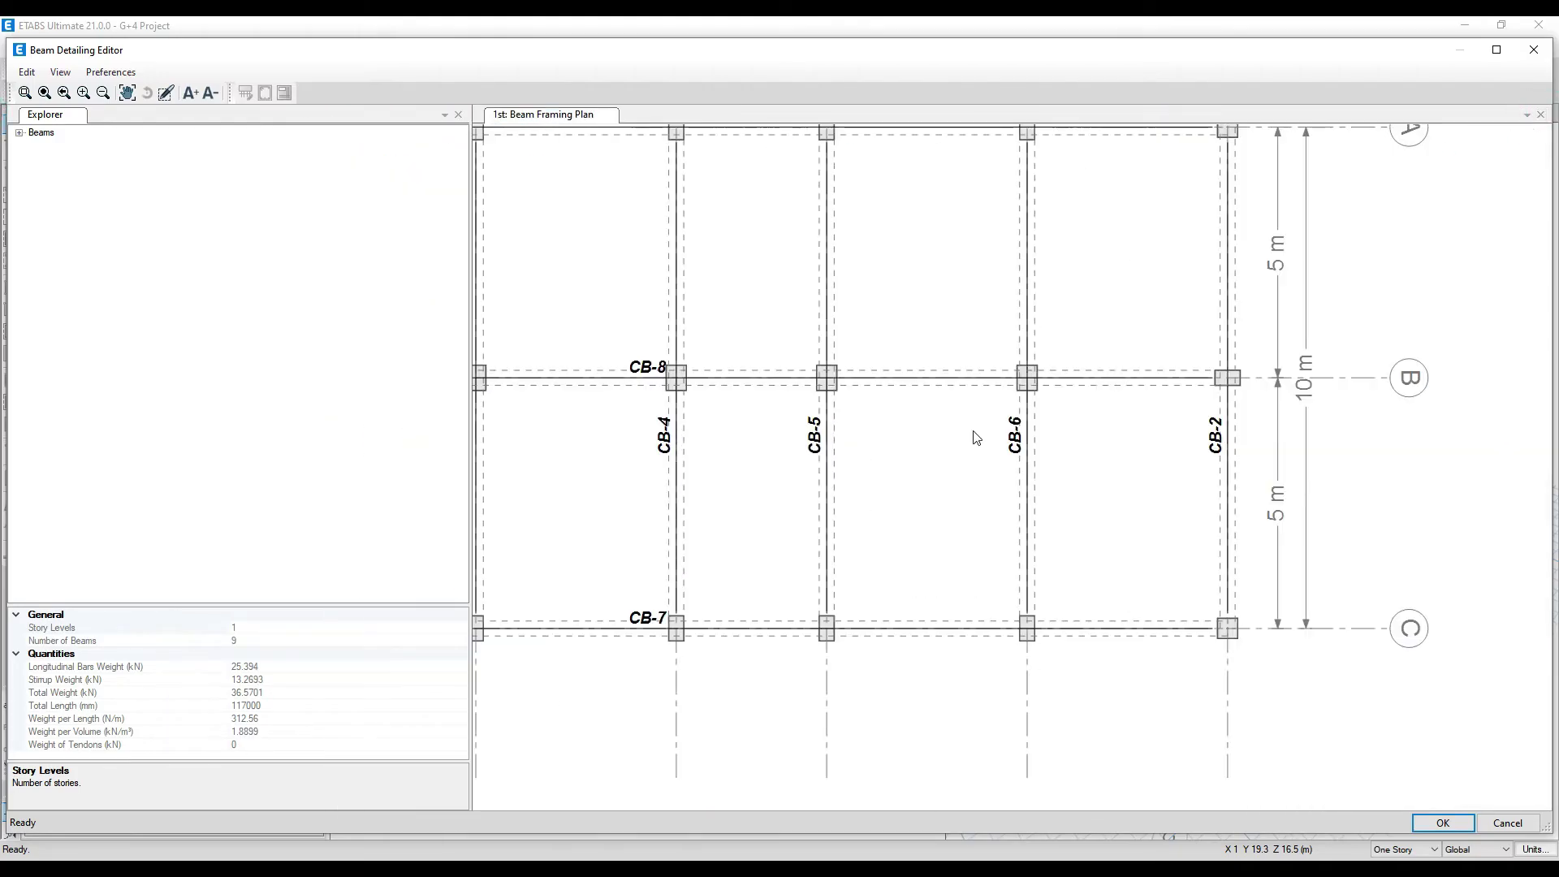
pyautogui.scroll(-1, 794, 497)
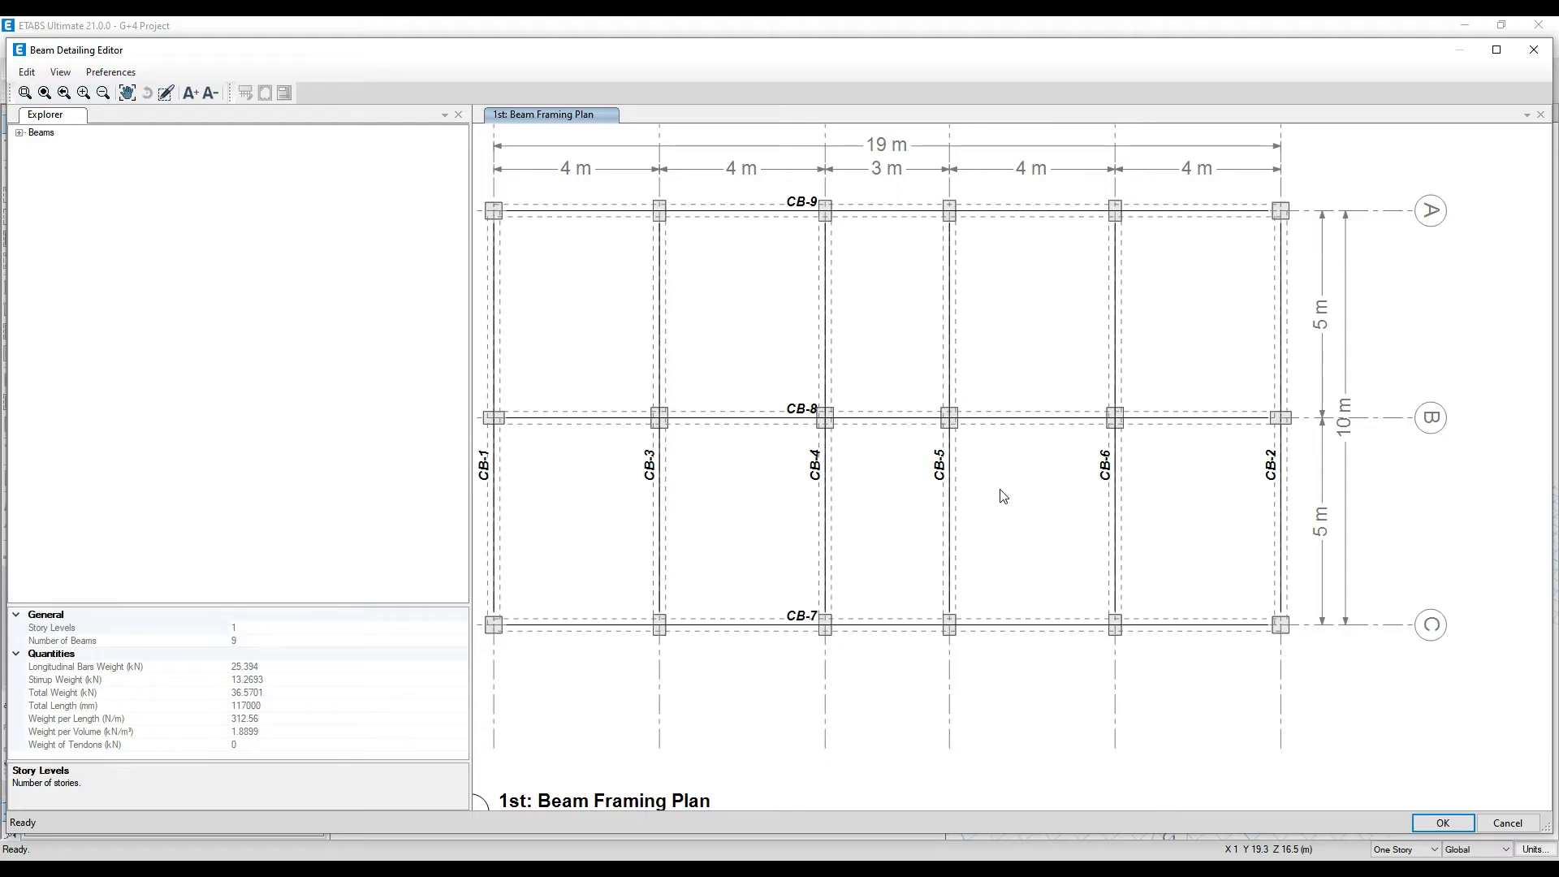
pyautogui.moveTo(1201, 256); pyautogui.dragTo(570, 242, button='middle')
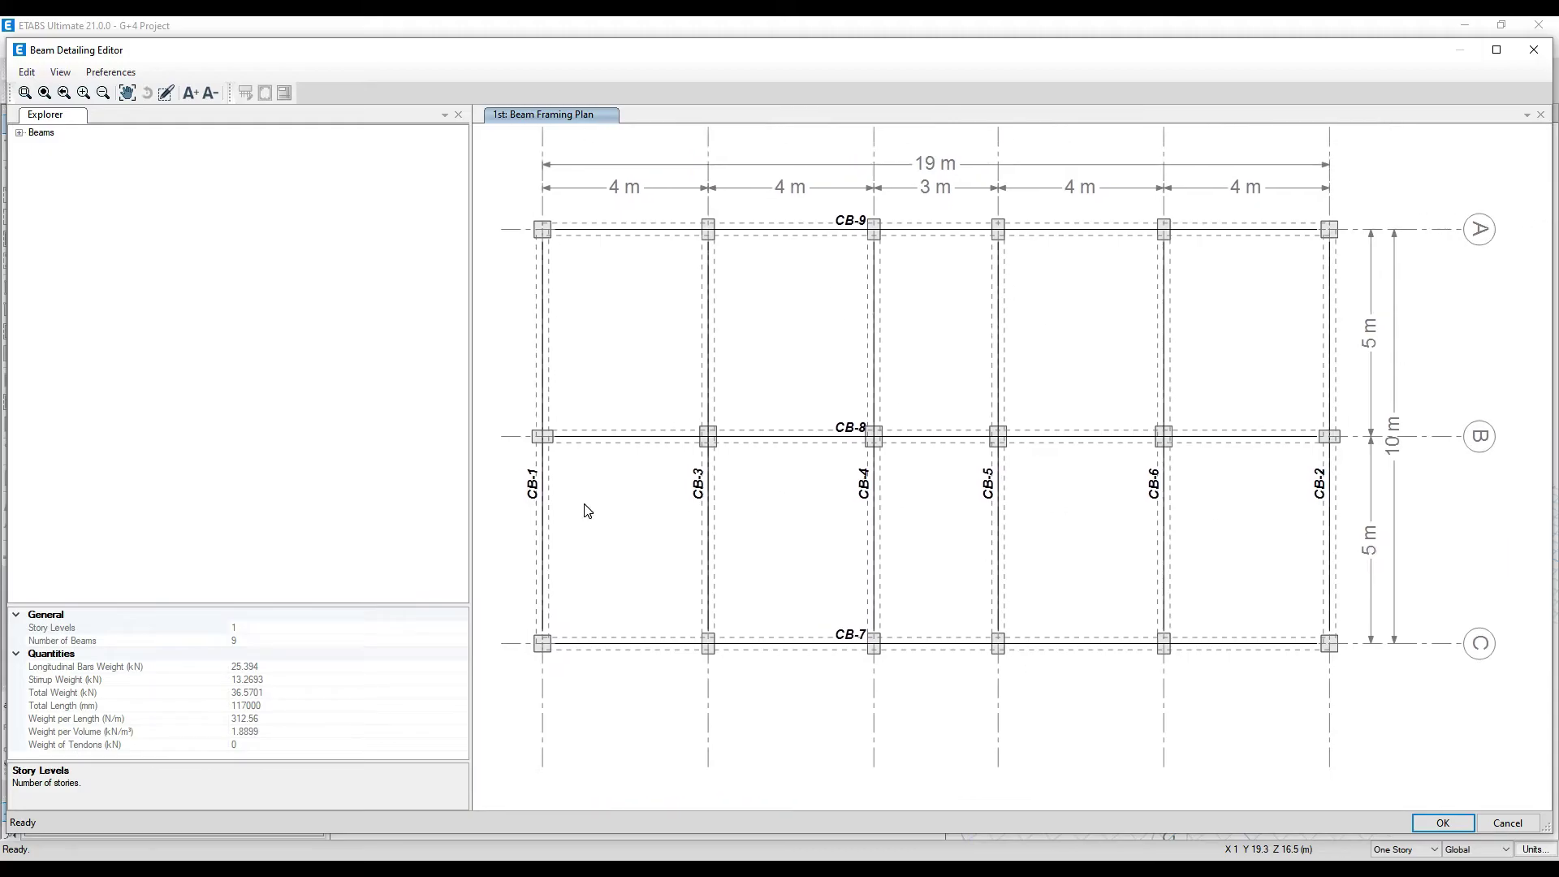
# Open the 3D view of the 1st story beams and examine the reinforcement layout of the whole grid
pyautogui.doubleClick(36, 133)
pyautogui.click(35, 145)
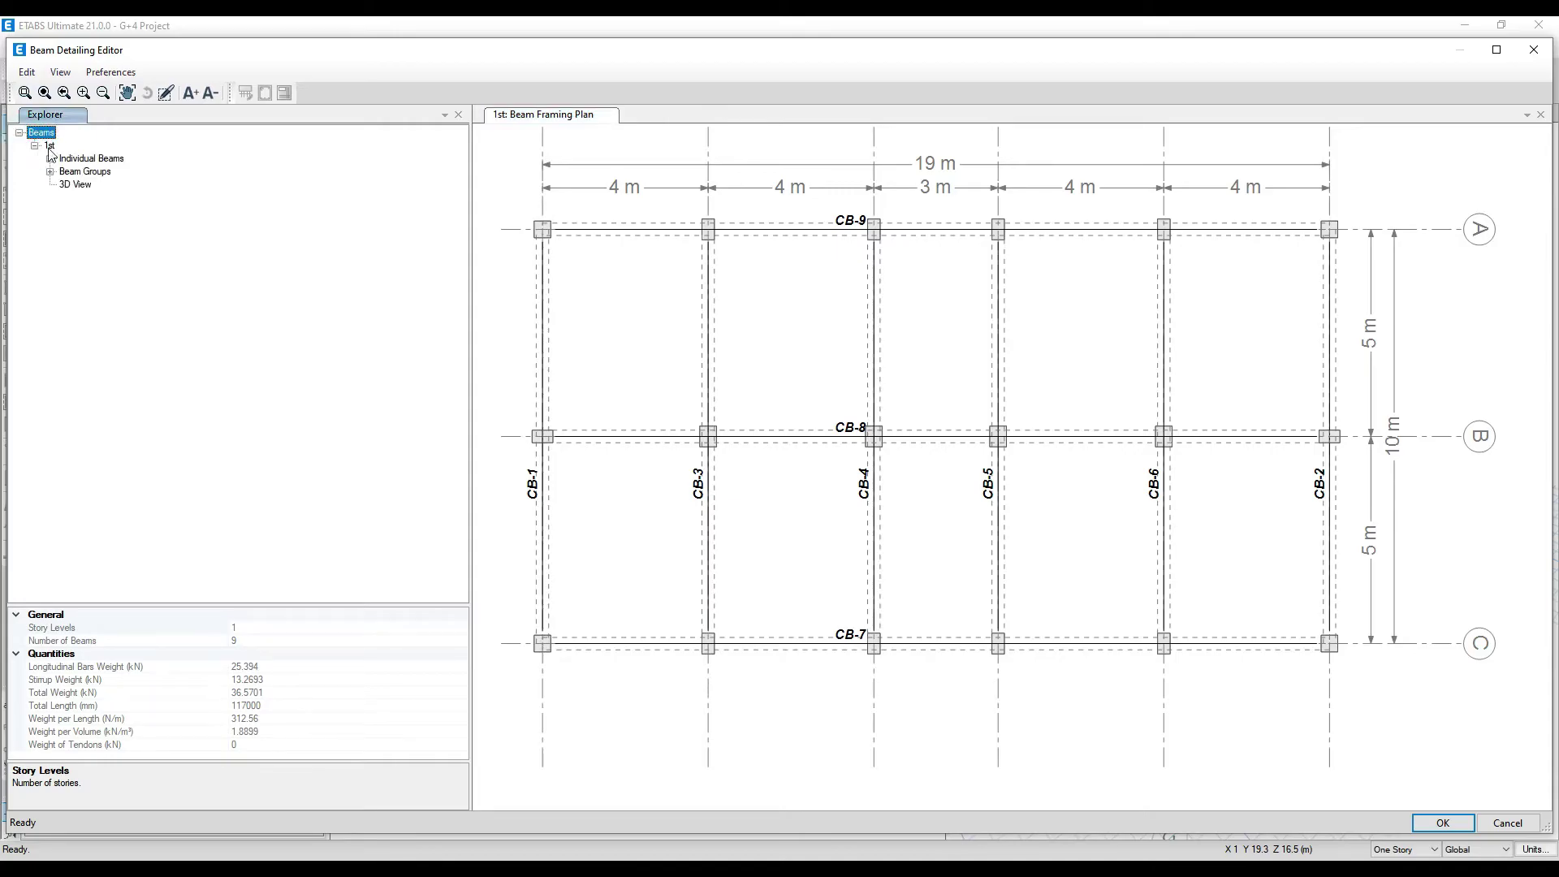
pyautogui.click(75, 184)
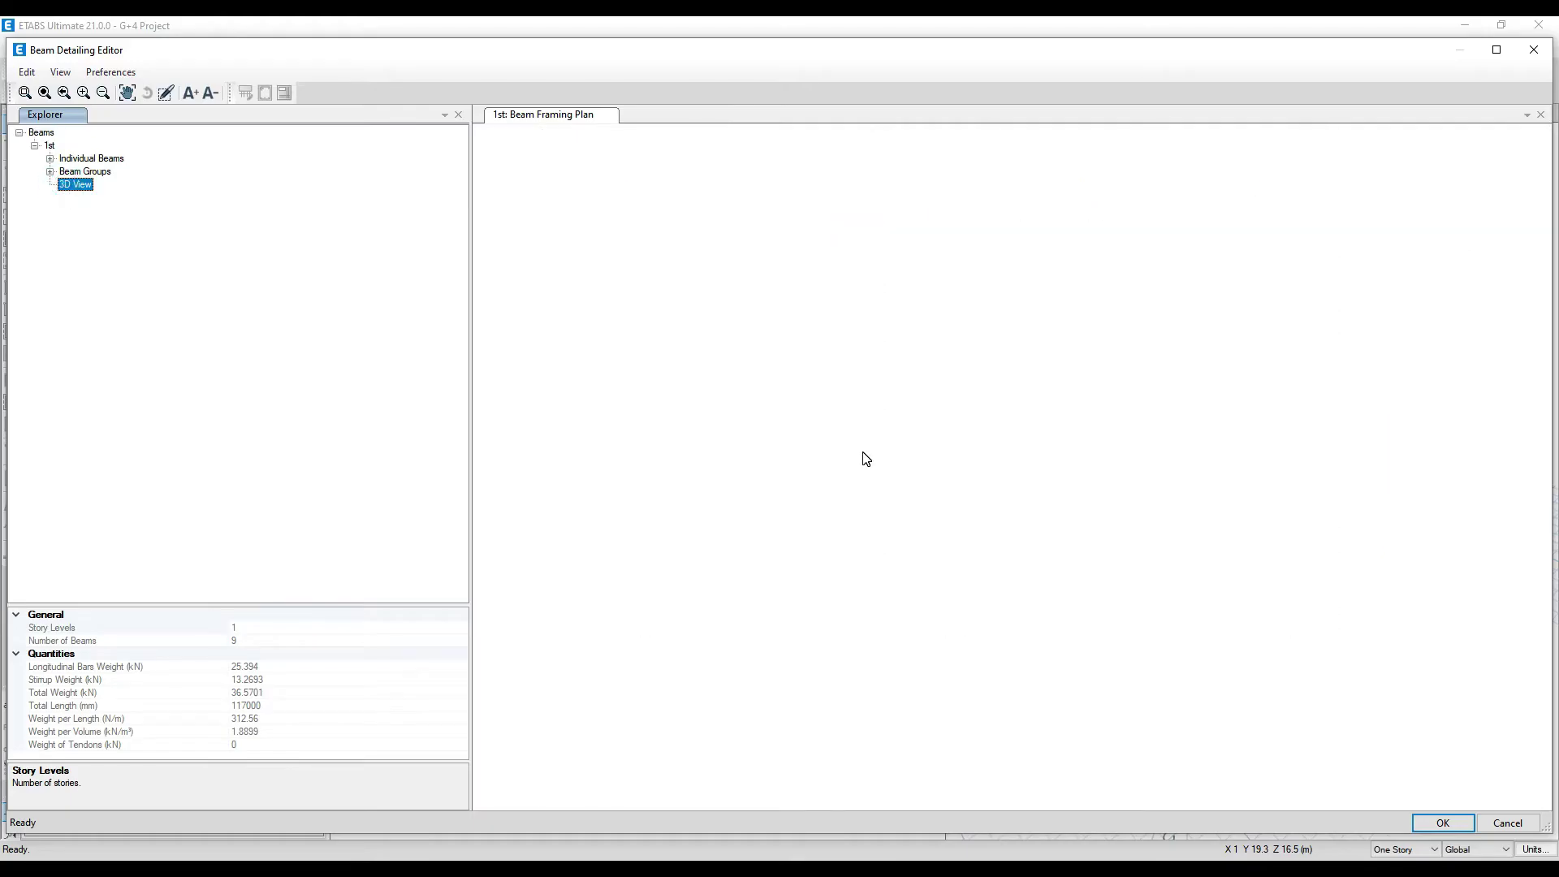
pyautogui.scroll(5, 972, 572)
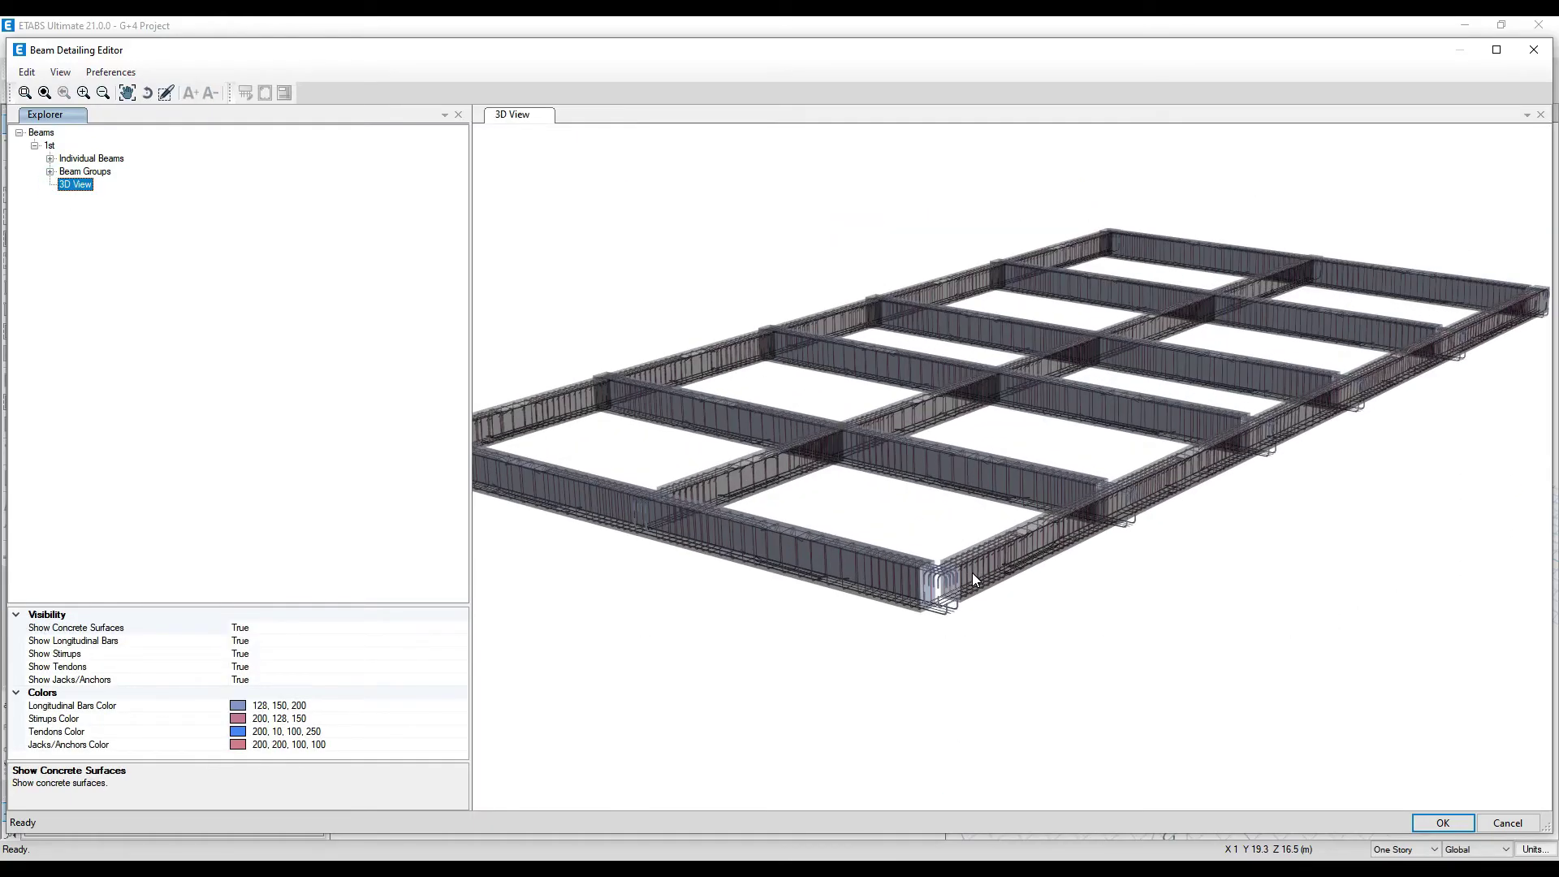
pyautogui.scroll(-5, 971, 572)
pyautogui.moveTo(1111, 599); pyautogui.dragTo(980, 715)
pyautogui.scroll(3, 668, 460)
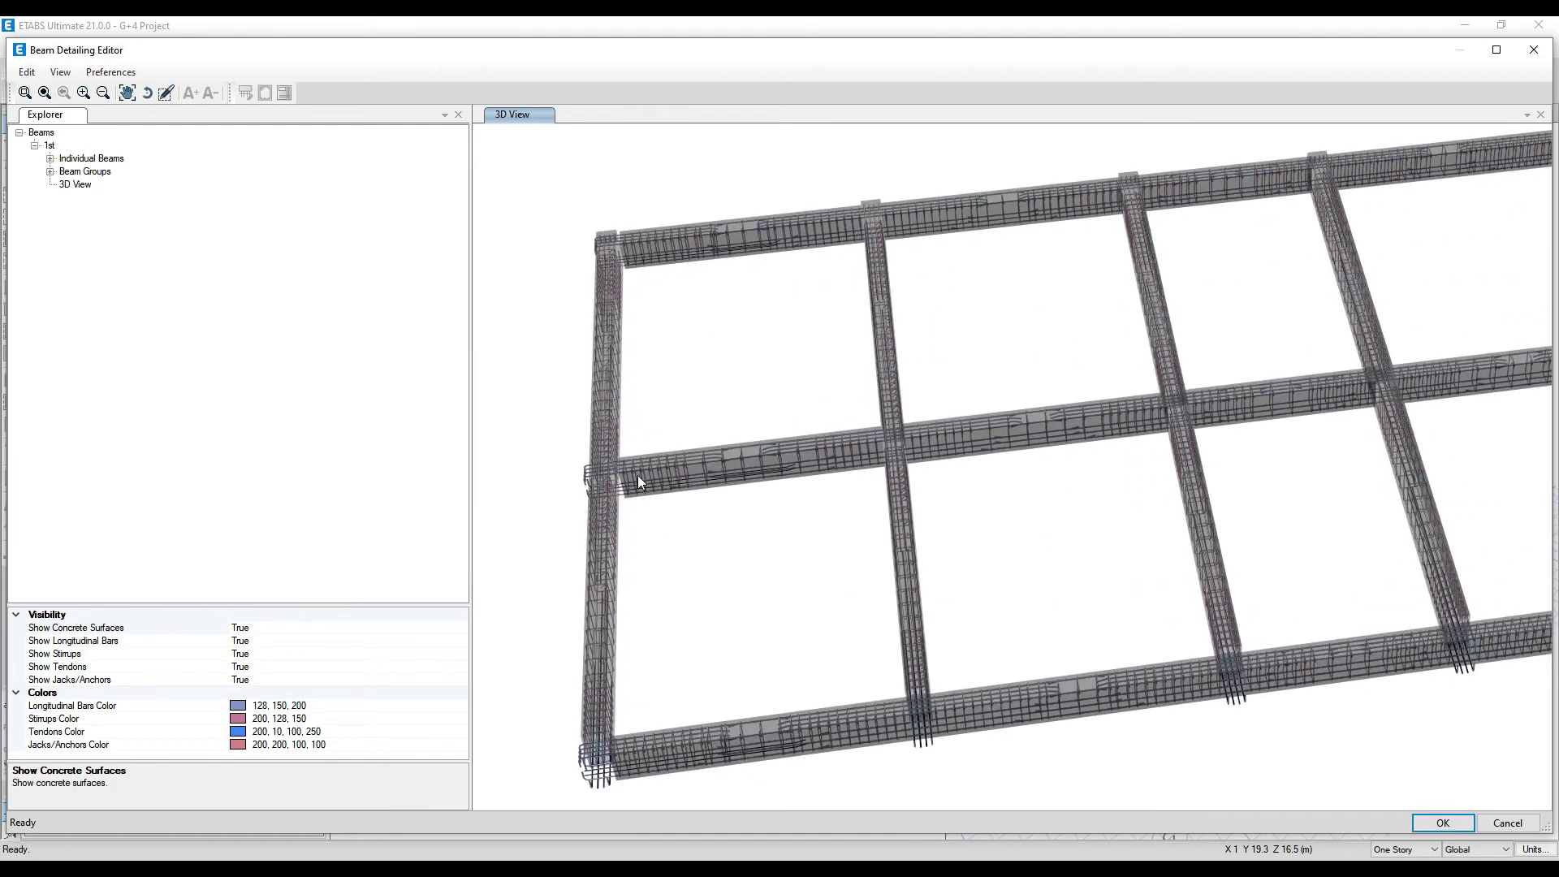
pyautogui.scroll(-3, 766, 426)
pyautogui.moveTo(811, 660); pyautogui.dragTo(888, 572)
pyautogui.scroll(8, 871, 466)
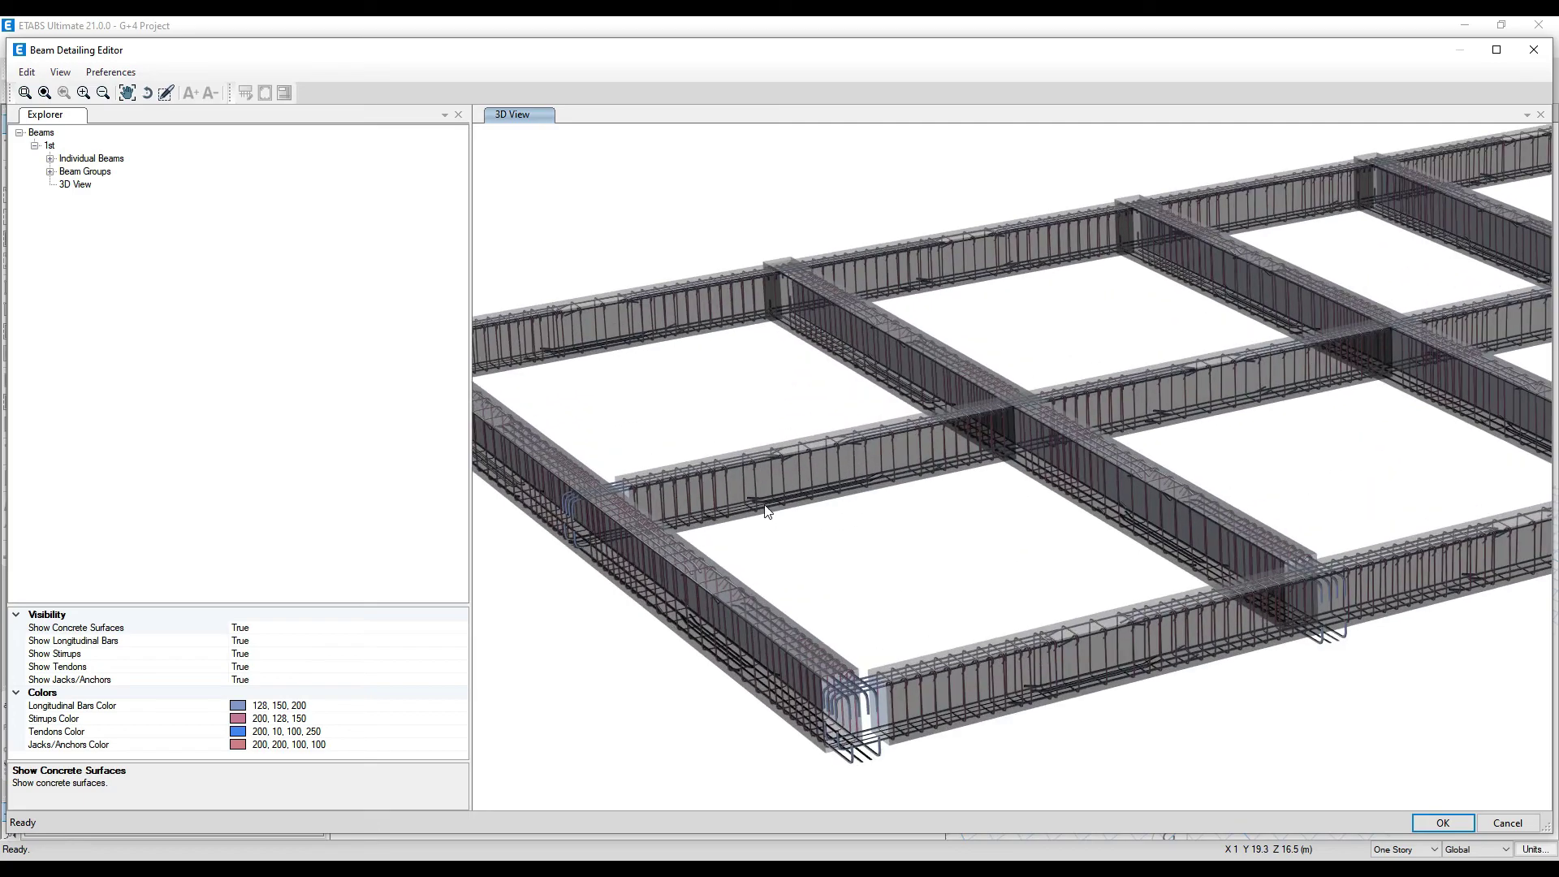
# Inspect the hooked bars and stirrups where the middle longitudinal beam meets the edge beam in 3D
pyautogui.scroll(3, 607, 490)
pyautogui.moveTo(606, 492); pyautogui.dragTo(1214, 408)
pyautogui.moveTo(899, 522); pyautogui.dragTo(1088, 444)
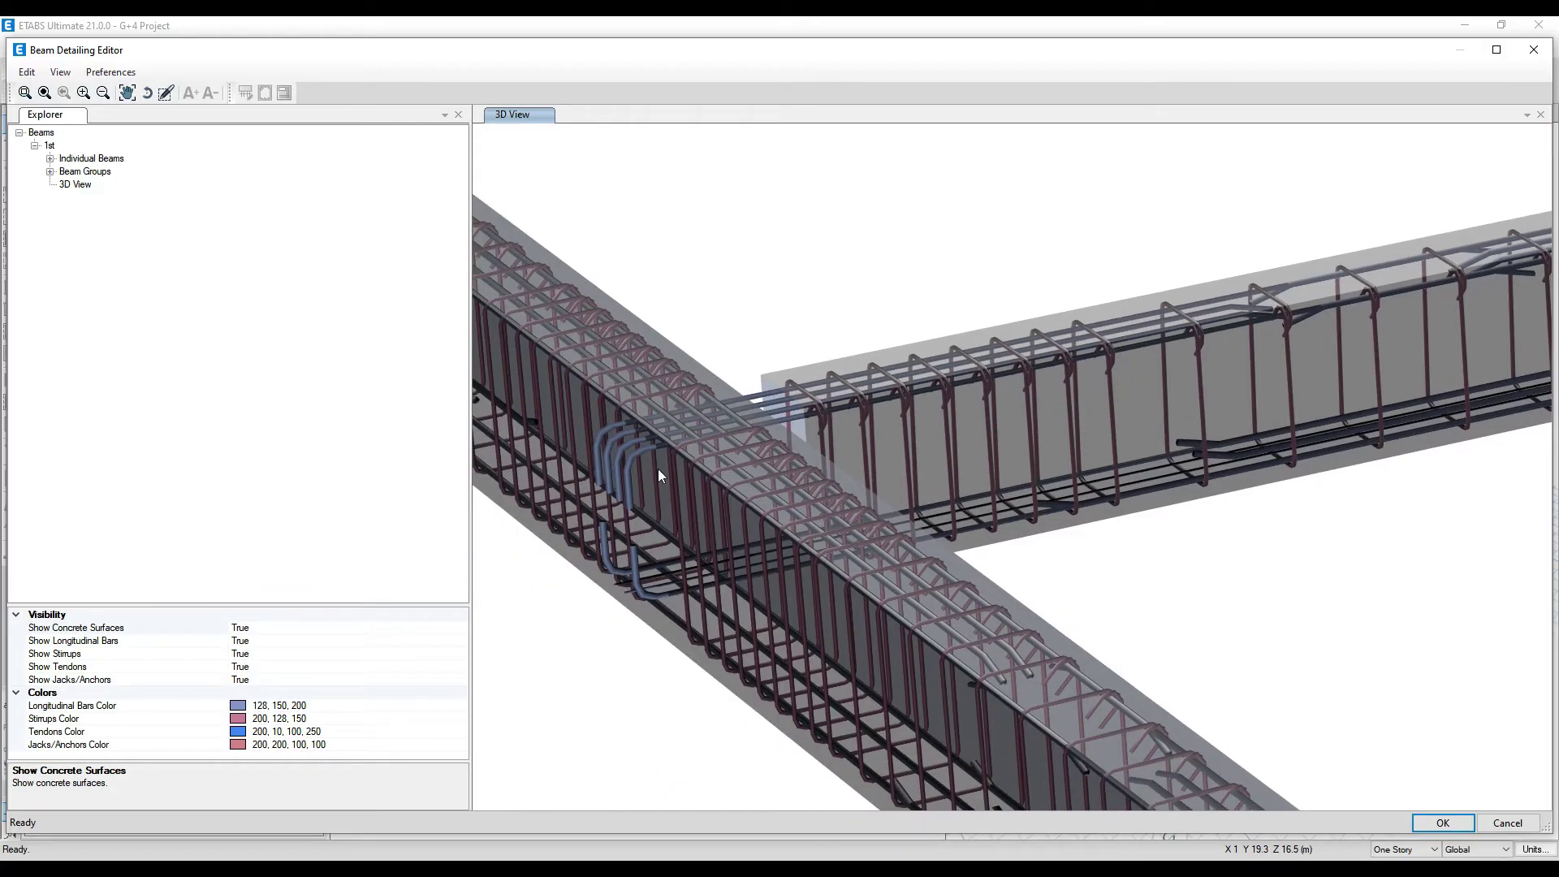
pyautogui.scroll(-5, 911, 378)
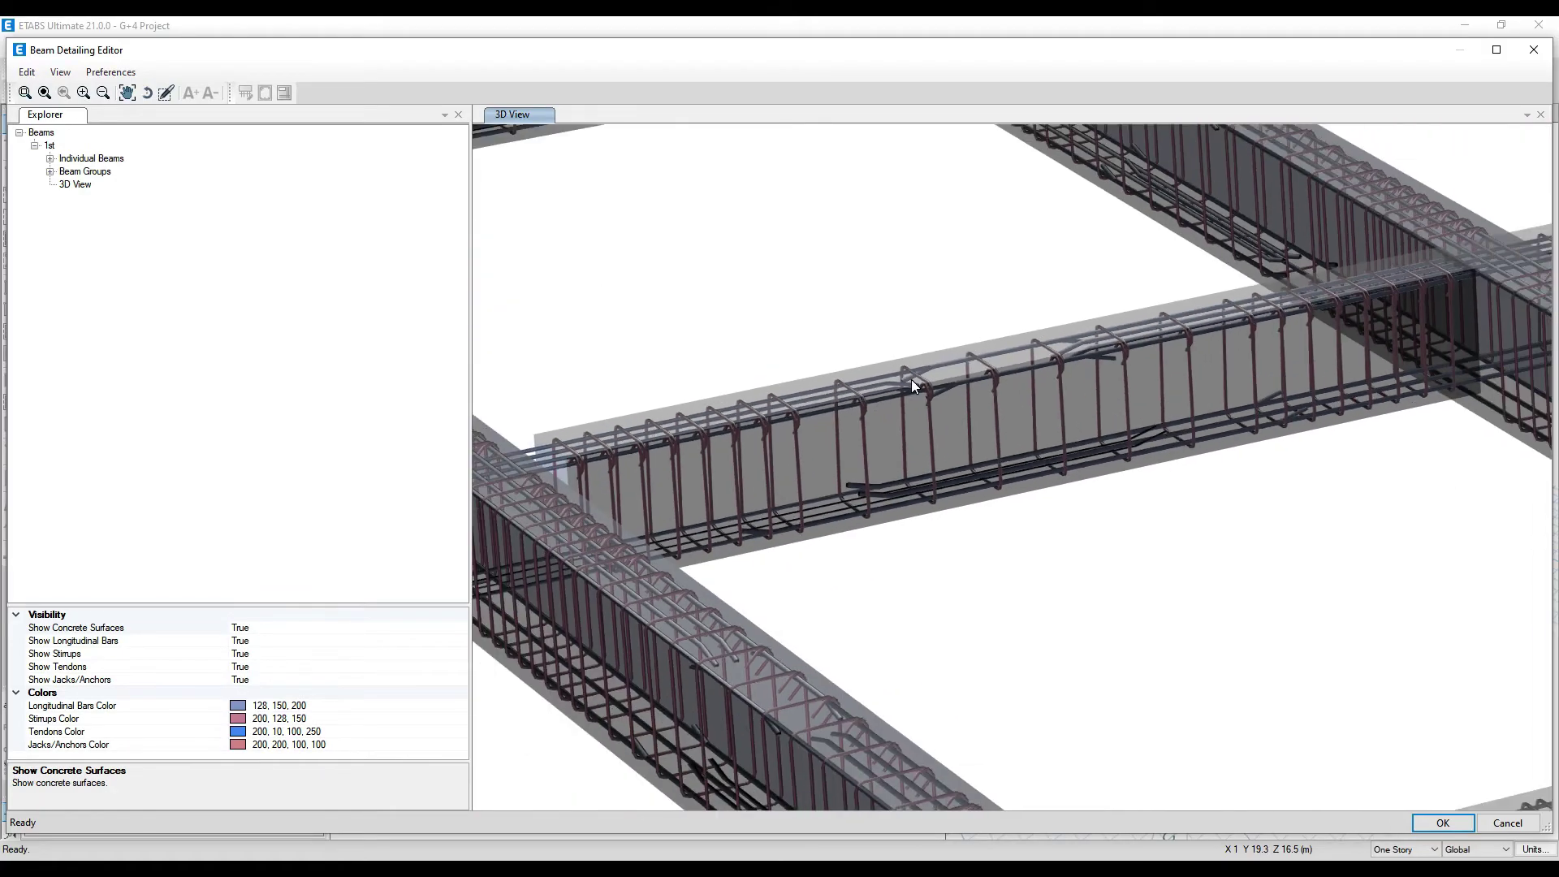
pyautogui.scroll(-2, 1168, 713)
# Examine the anchorage hooks, longitudinal bars and stirrup spacing at the corner beam junction in 3D
pyautogui.scroll(8, 1031, 674)
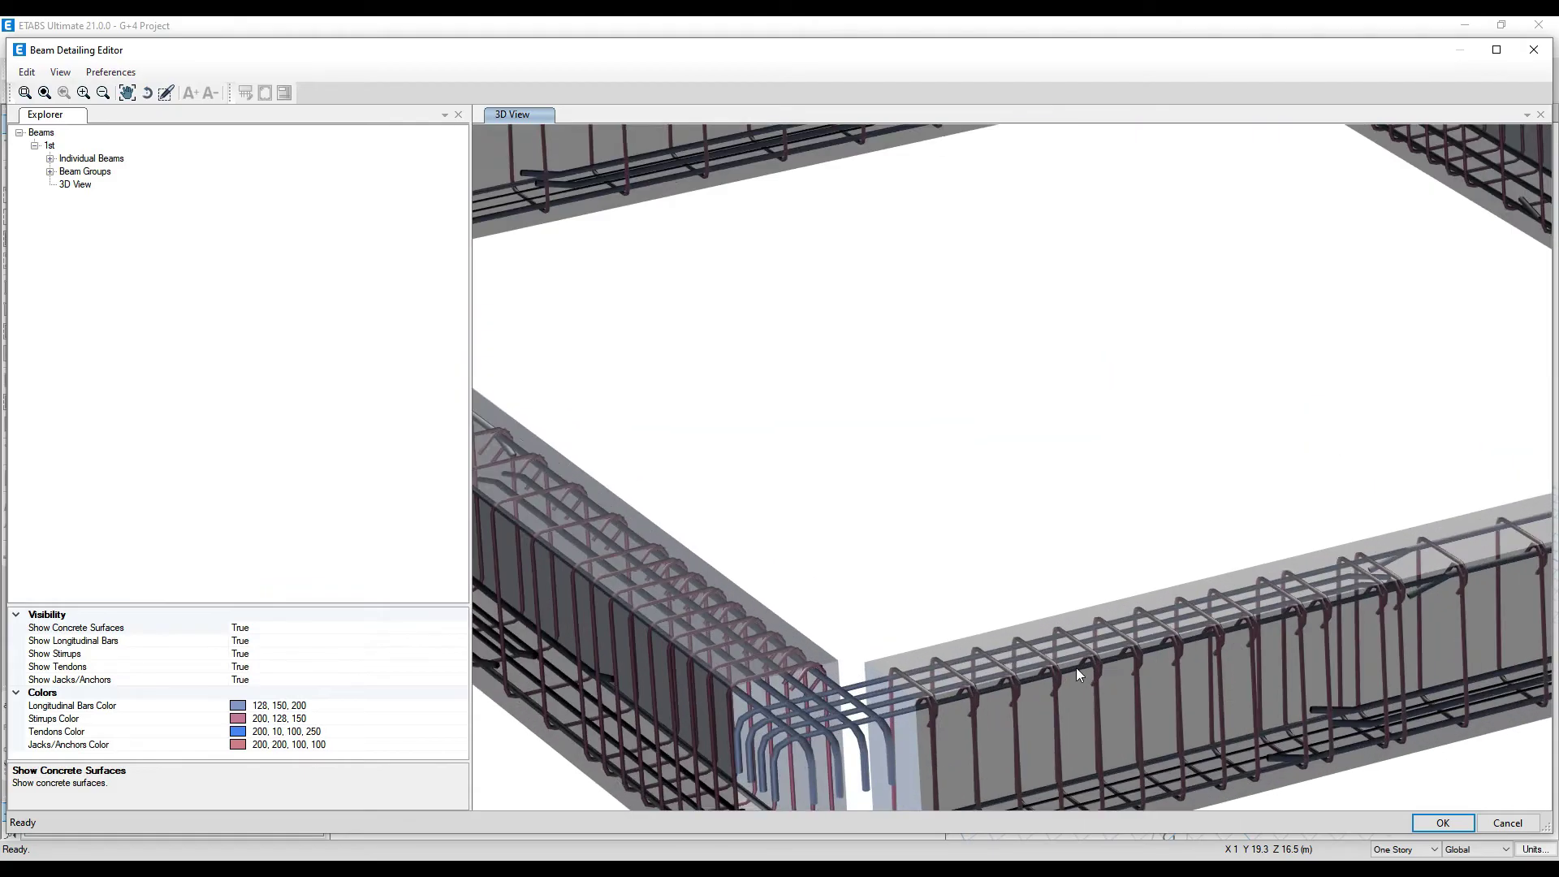
pyautogui.scroll(2, 947, 569)
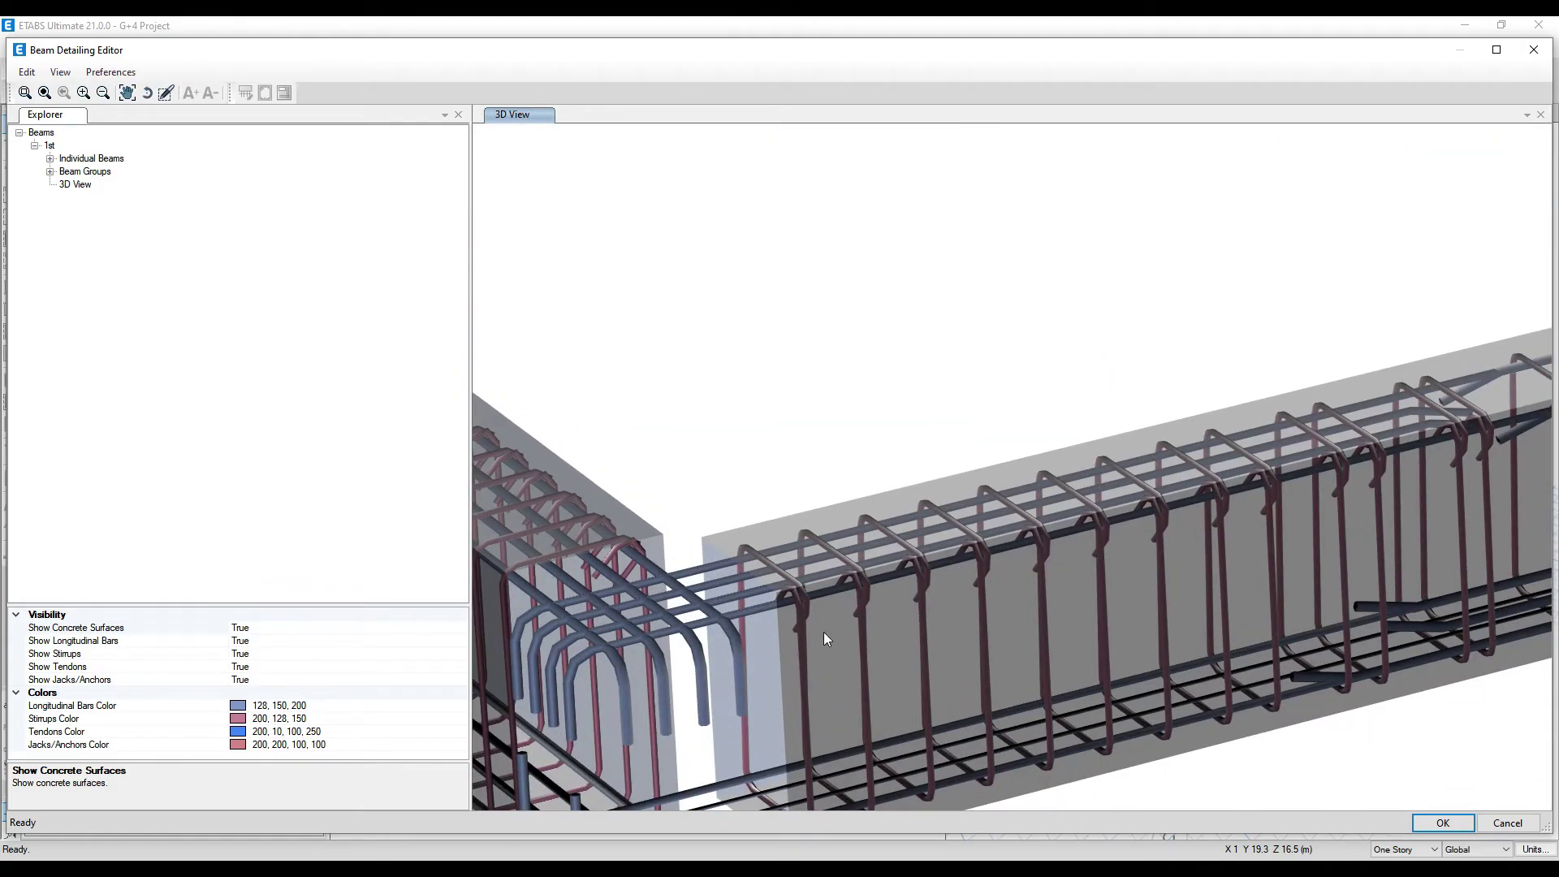
pyautogui.scroll(3, 815, 610)
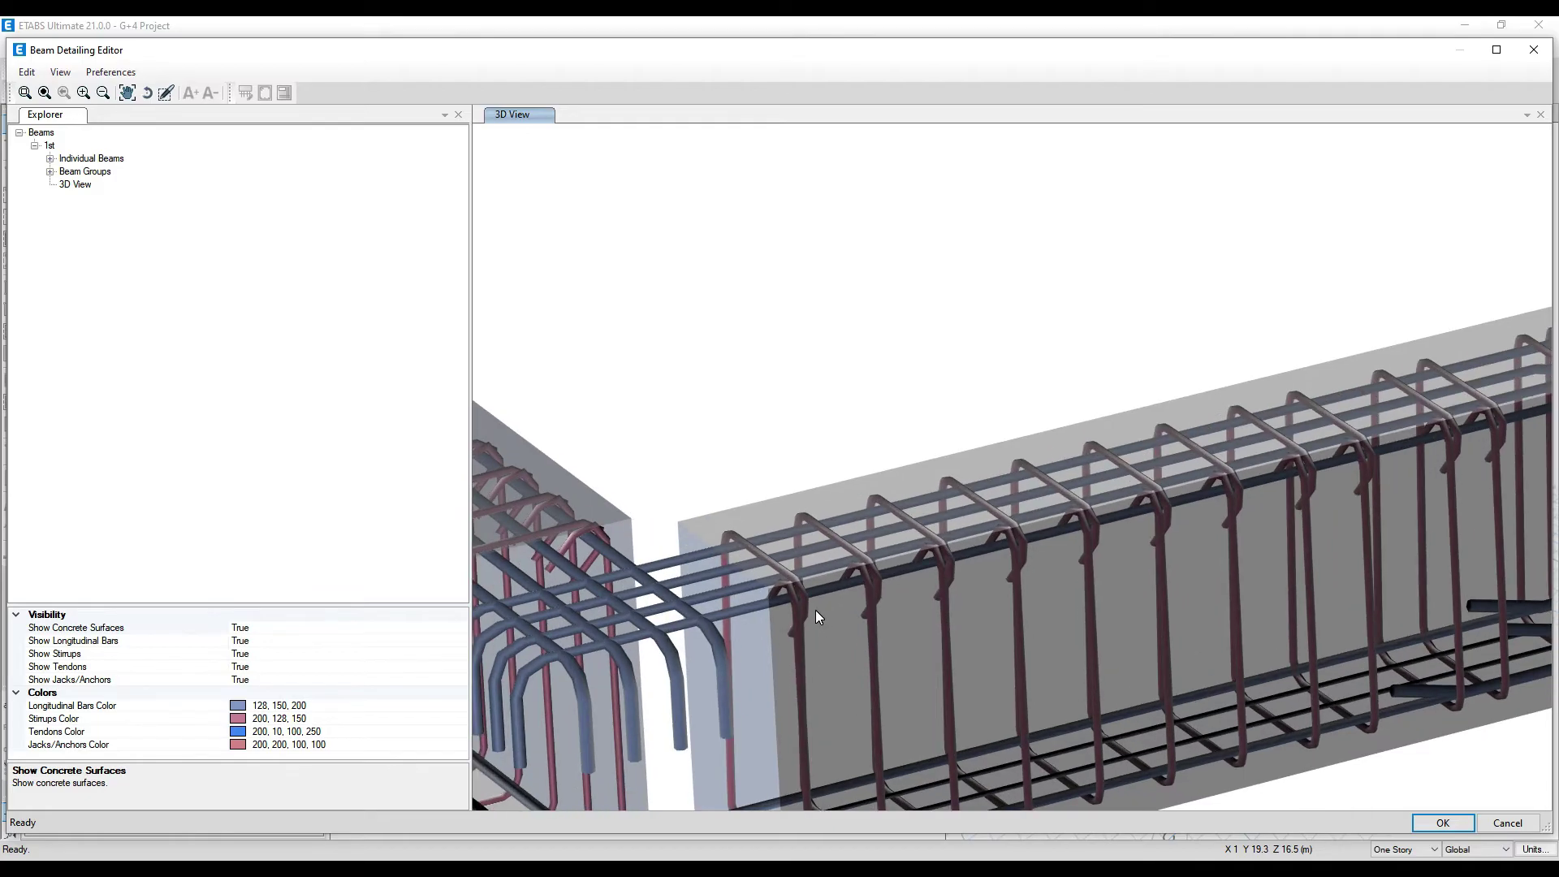
pyautogui.moveTo(1210, 534); pyautogui.dragTo(688, 578, button='middle')
pyautogui.scroll(-1, 1169, 473)
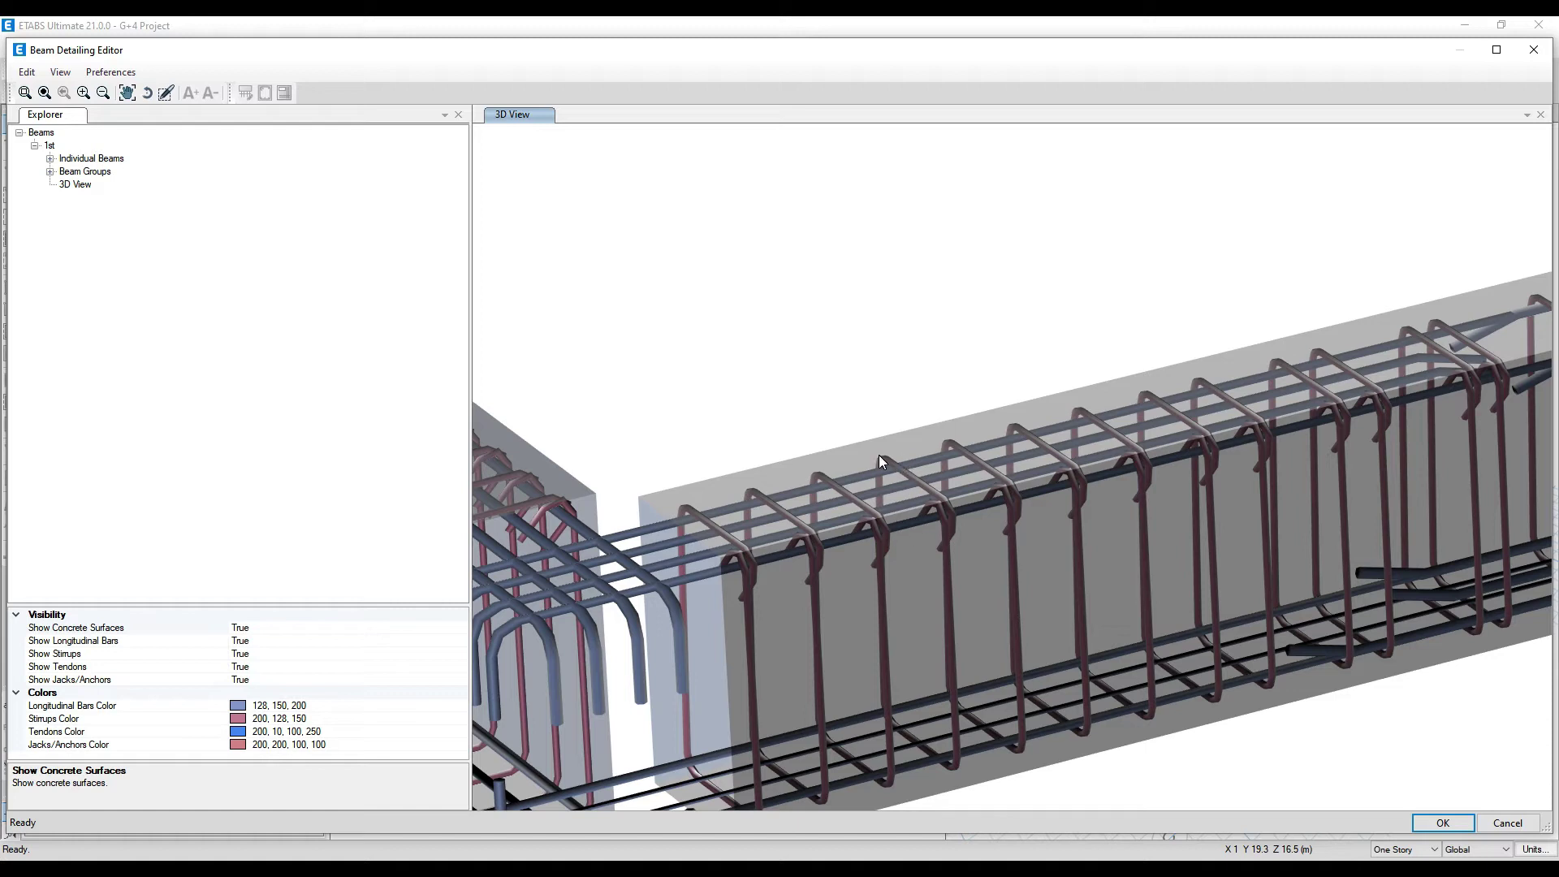
pyautogui.scroll(-3, 872, 528)
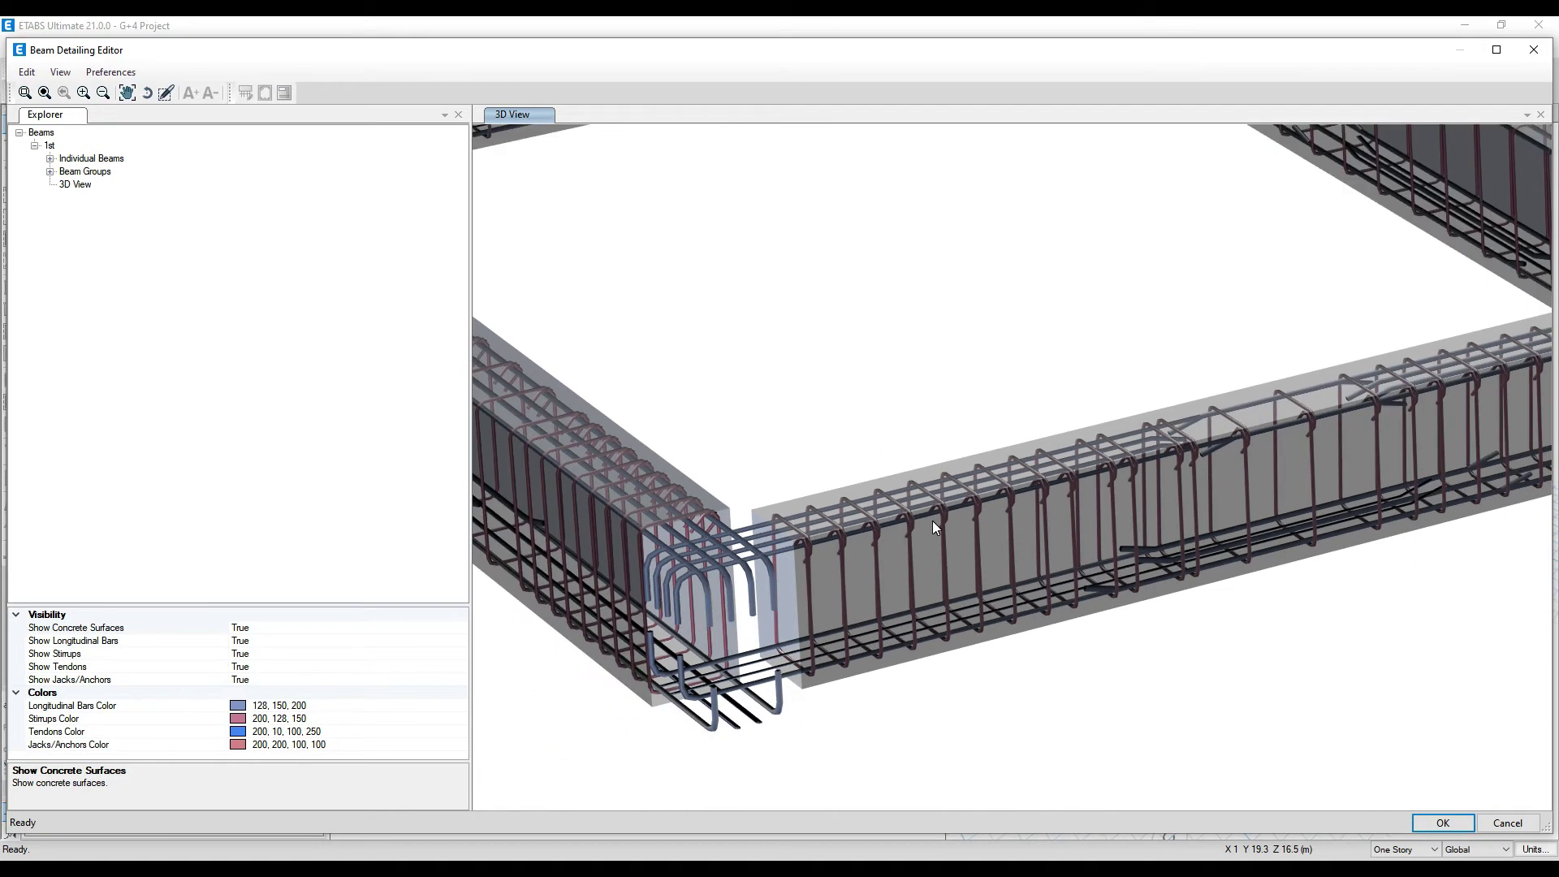
pyautogui.scroll(-4, 933, 522)
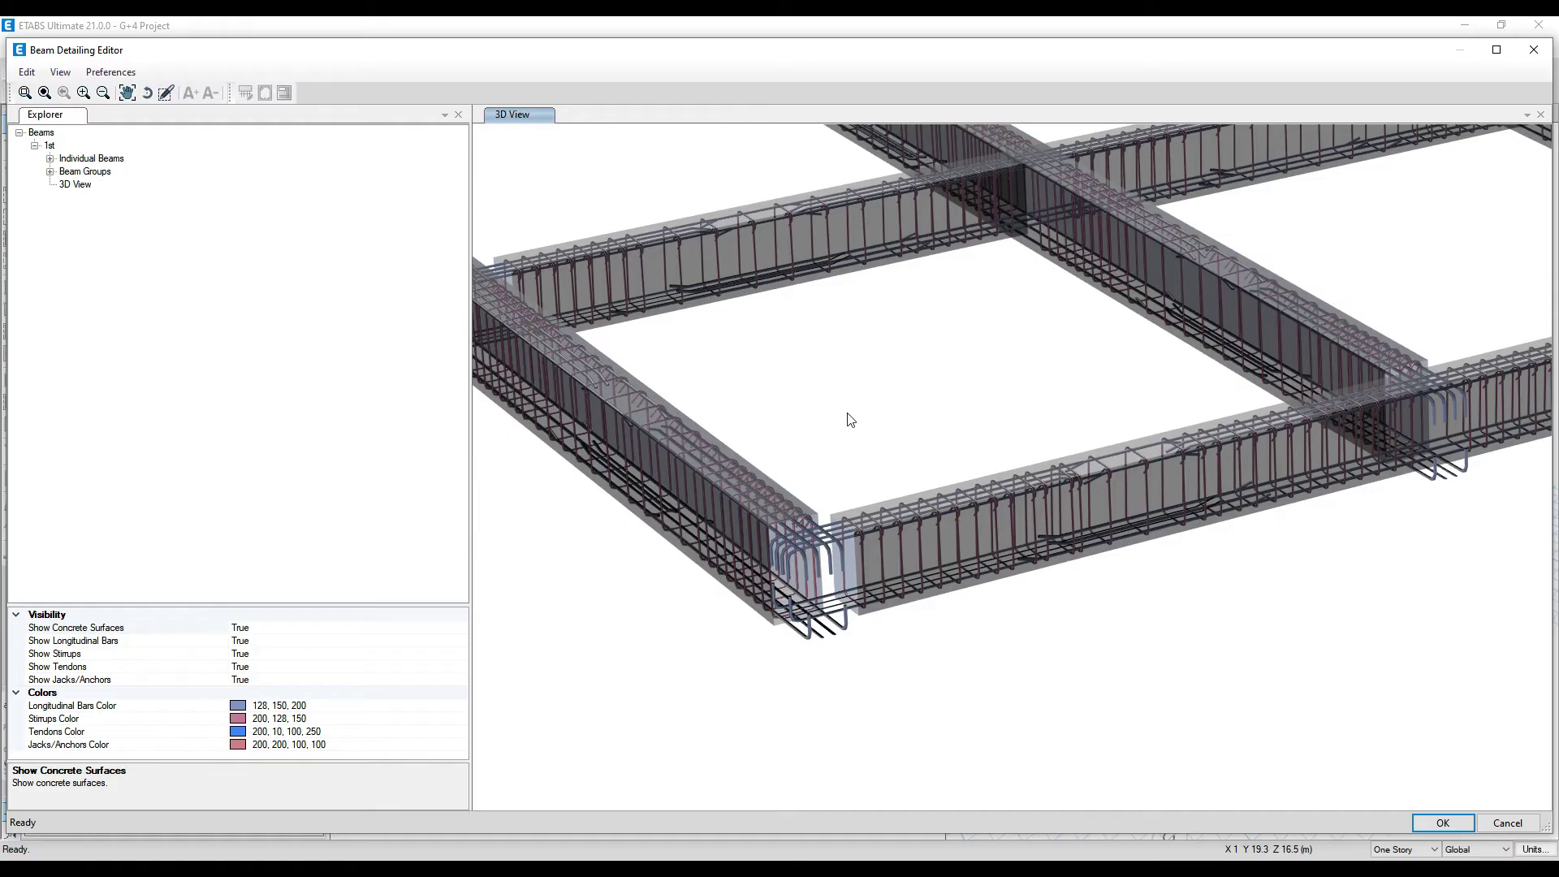
pyautogui.scroll(-3, 850, 419)
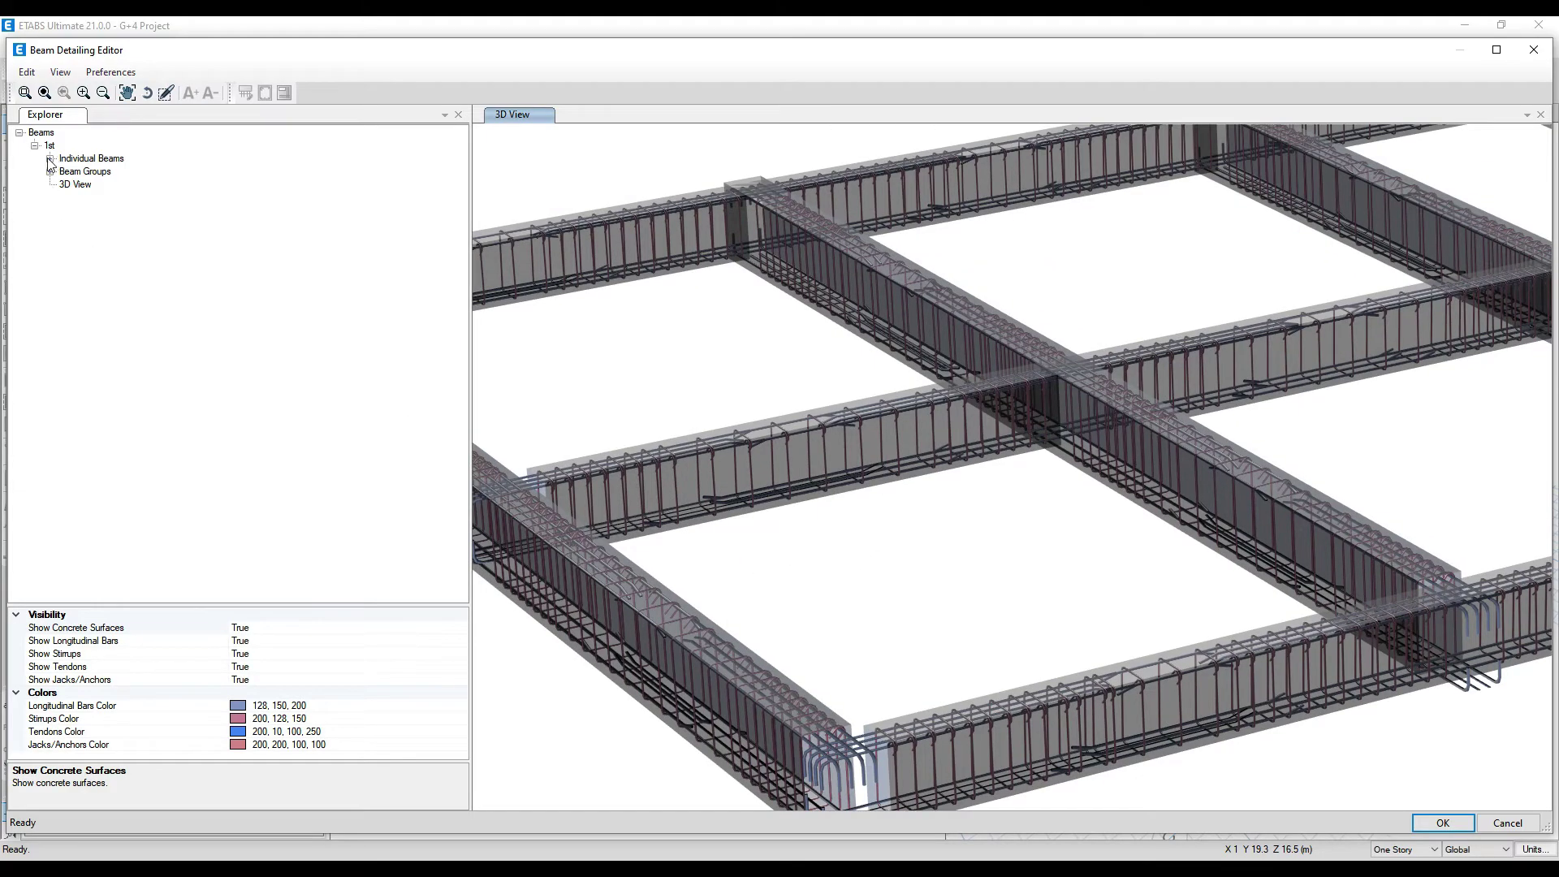
# Open the rebar details of beam CB-8 from beam group BG-4
pyautogui.click(49, 171)
pyautogui.click(65, 224)
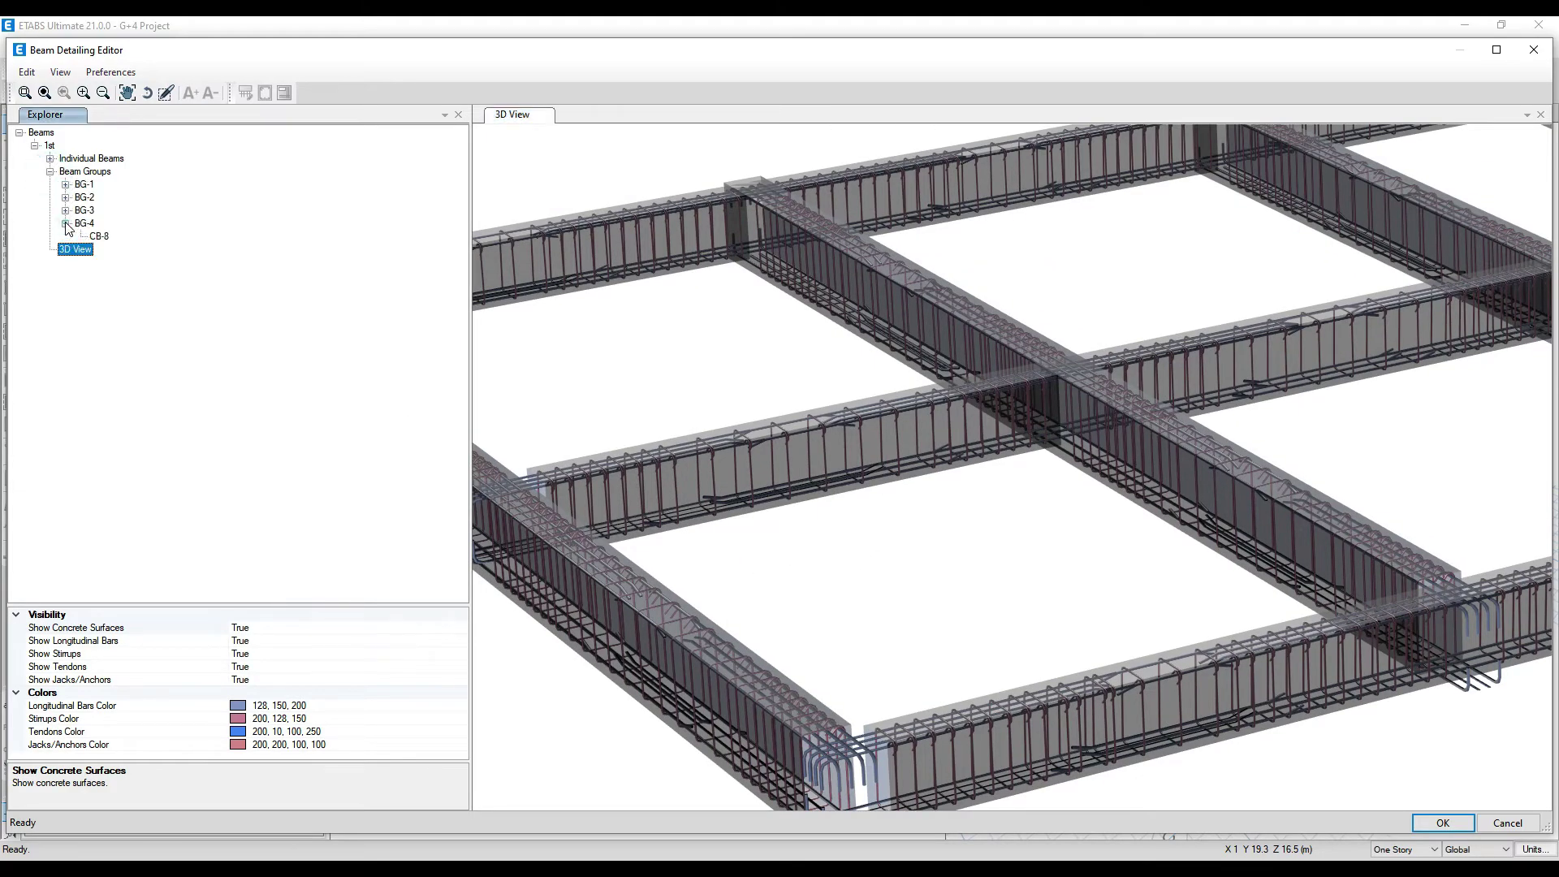
pyautogui.click(98, 237)
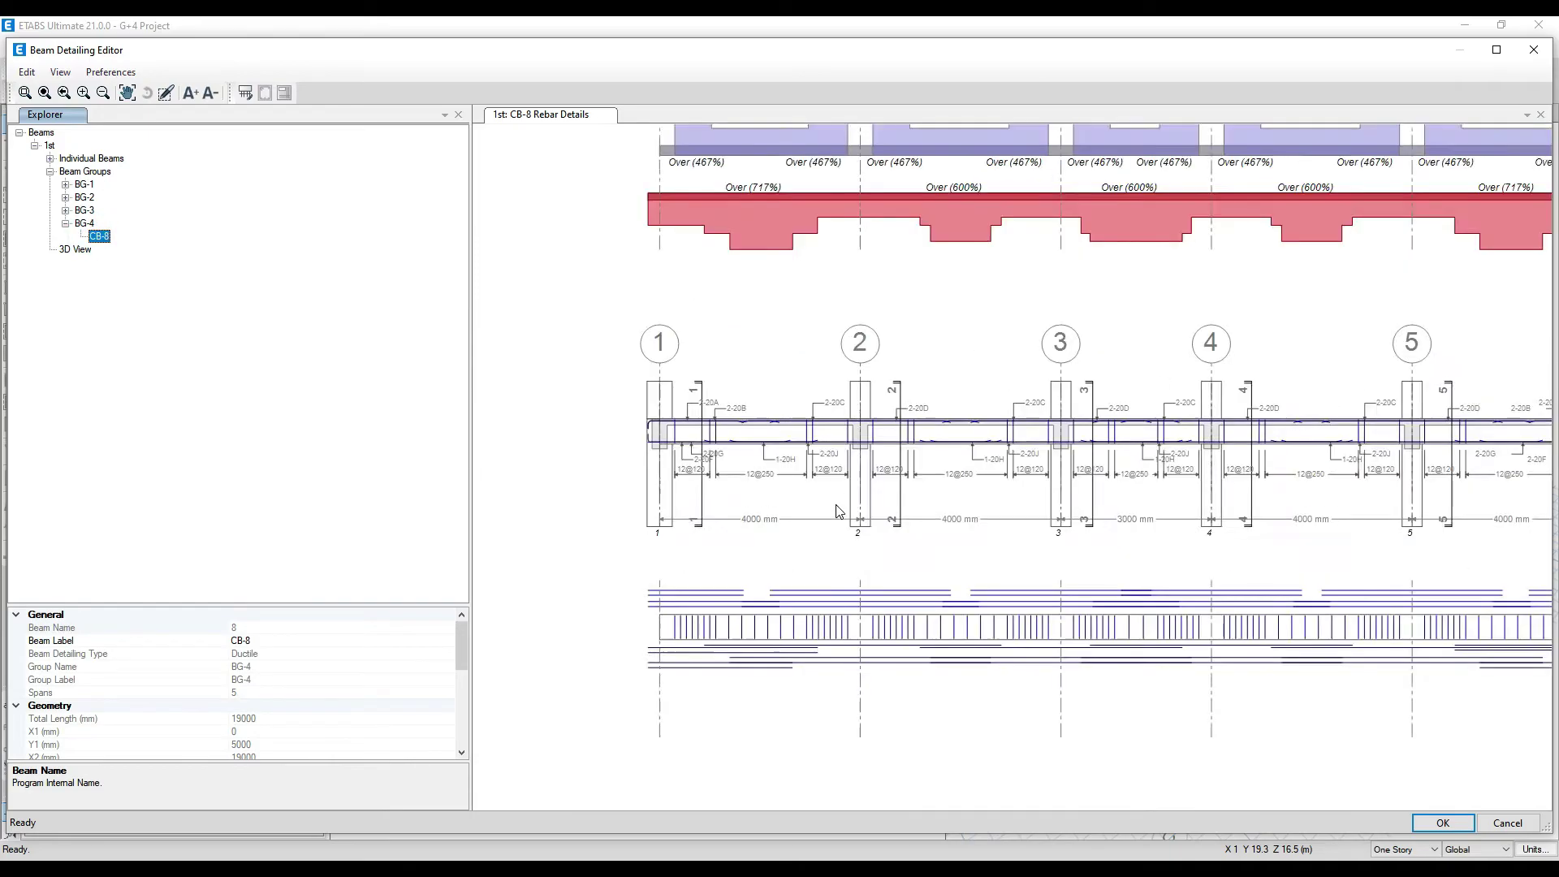
# Leave the CB-8 rebar drawing, collapse the beam groups and list the individual beams of the 1st story
pyautogui.scroll(-2, 874, 455)
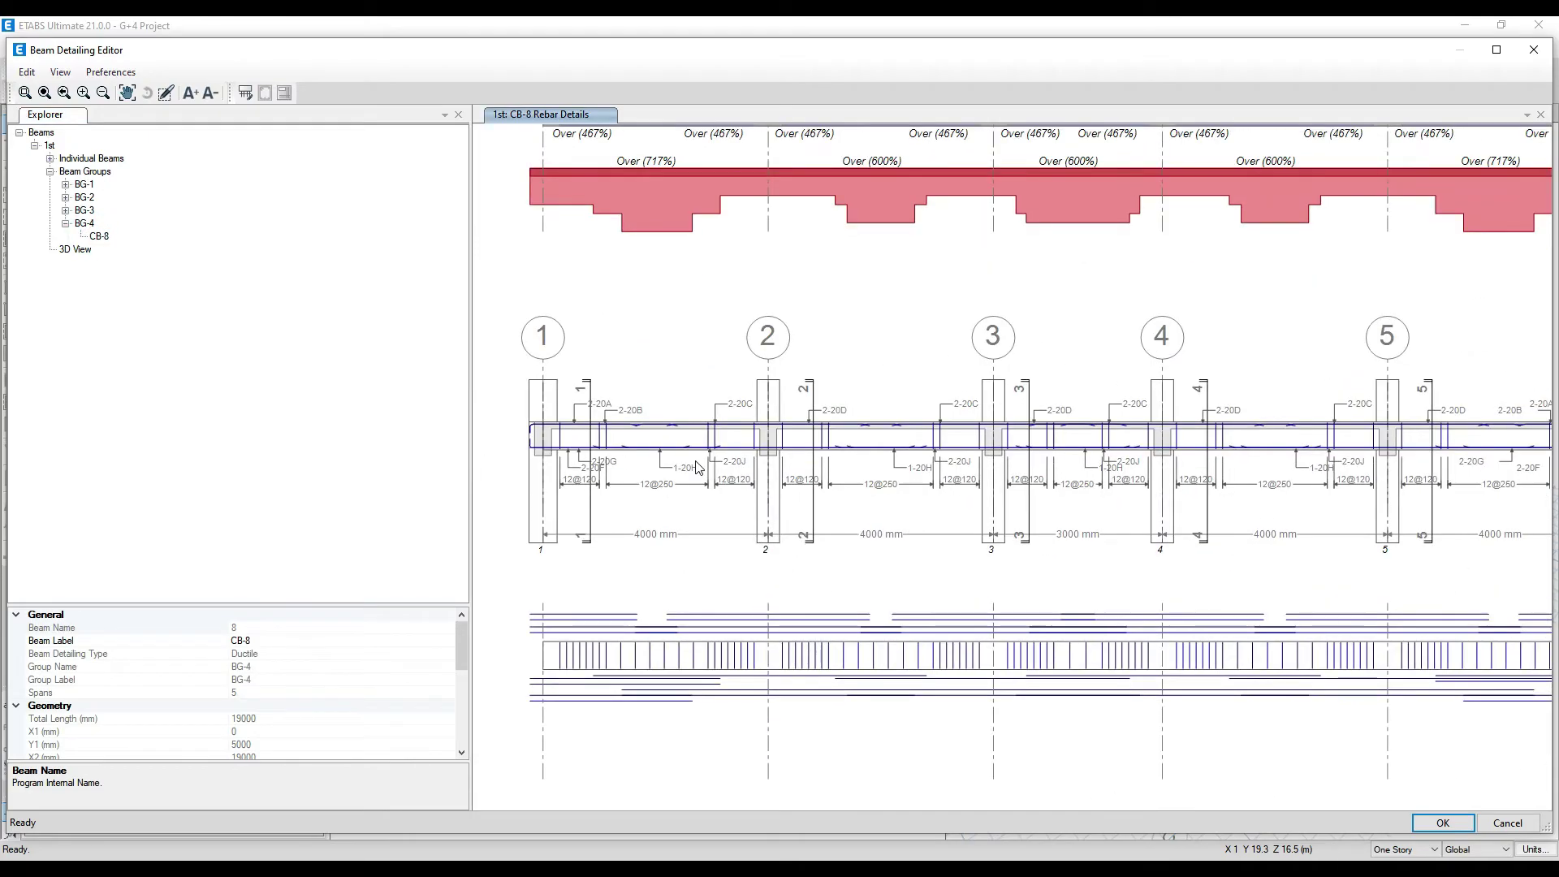
pyautogui.click(66, 222)
pyautogui.click(50, 171)
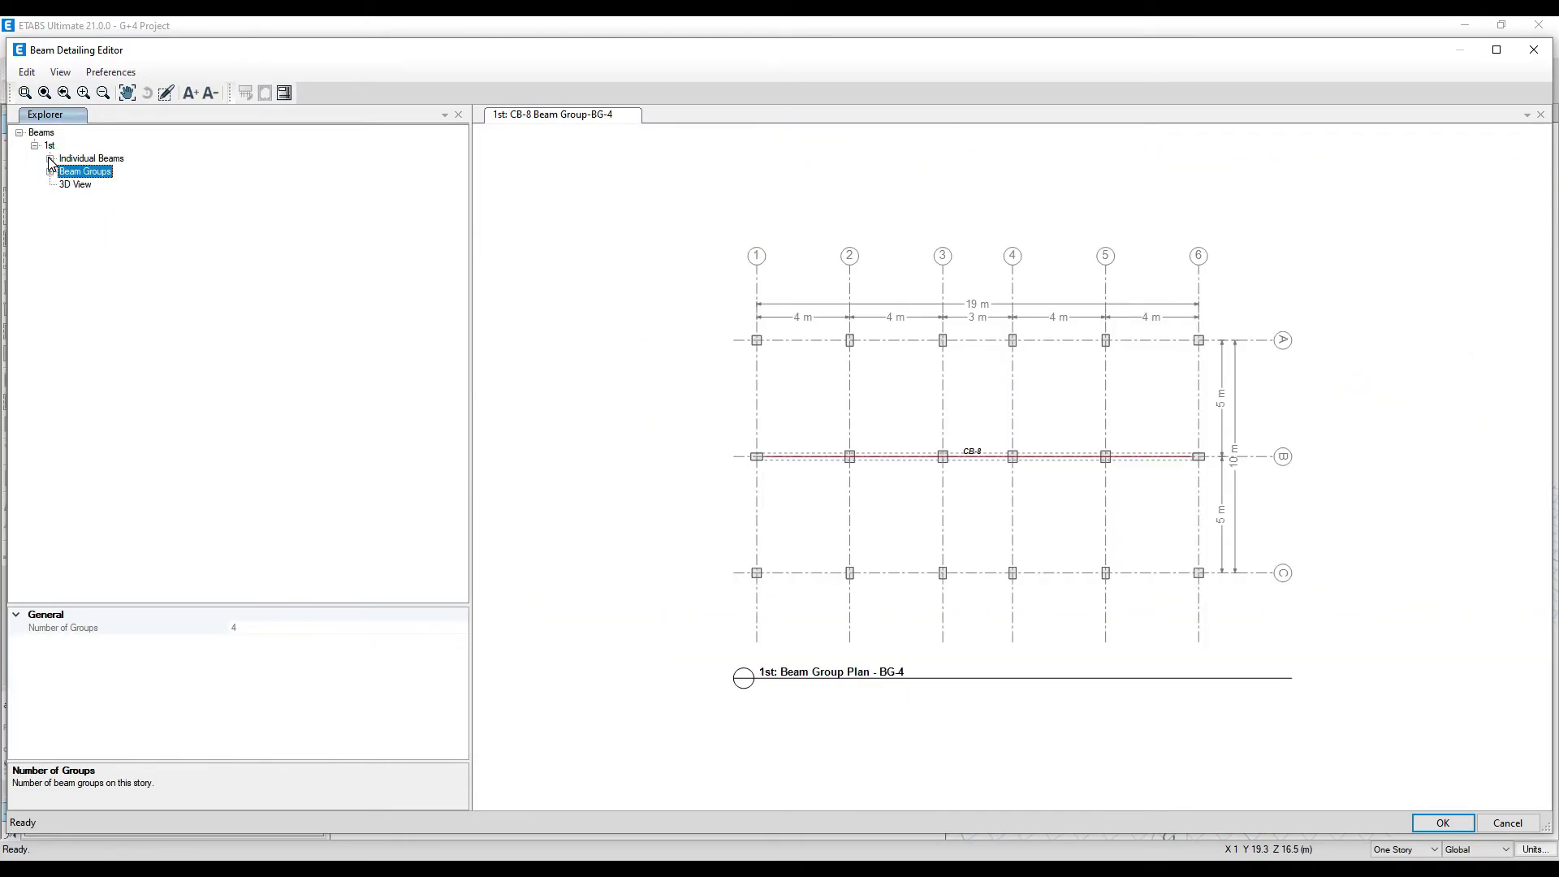
pyautogui.click(50, 159)
pyautogui.scroll(2, 990, 380)
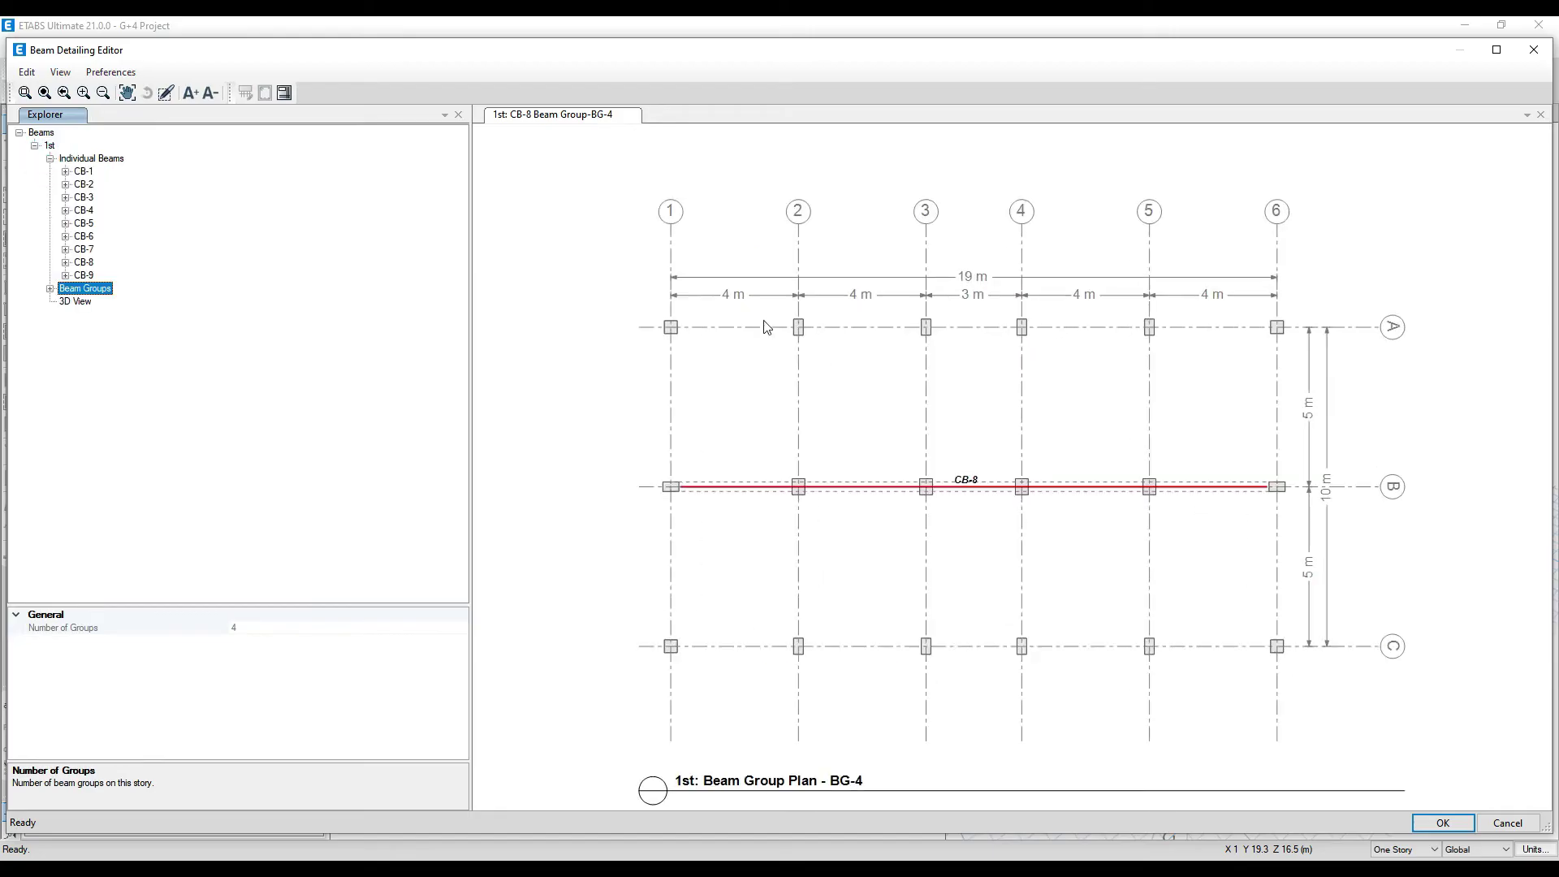
# Open the rebar details of beam CB-9 and examine Top Bar-A at Support-1 in the elevation
pyautogui.click(66, 275)
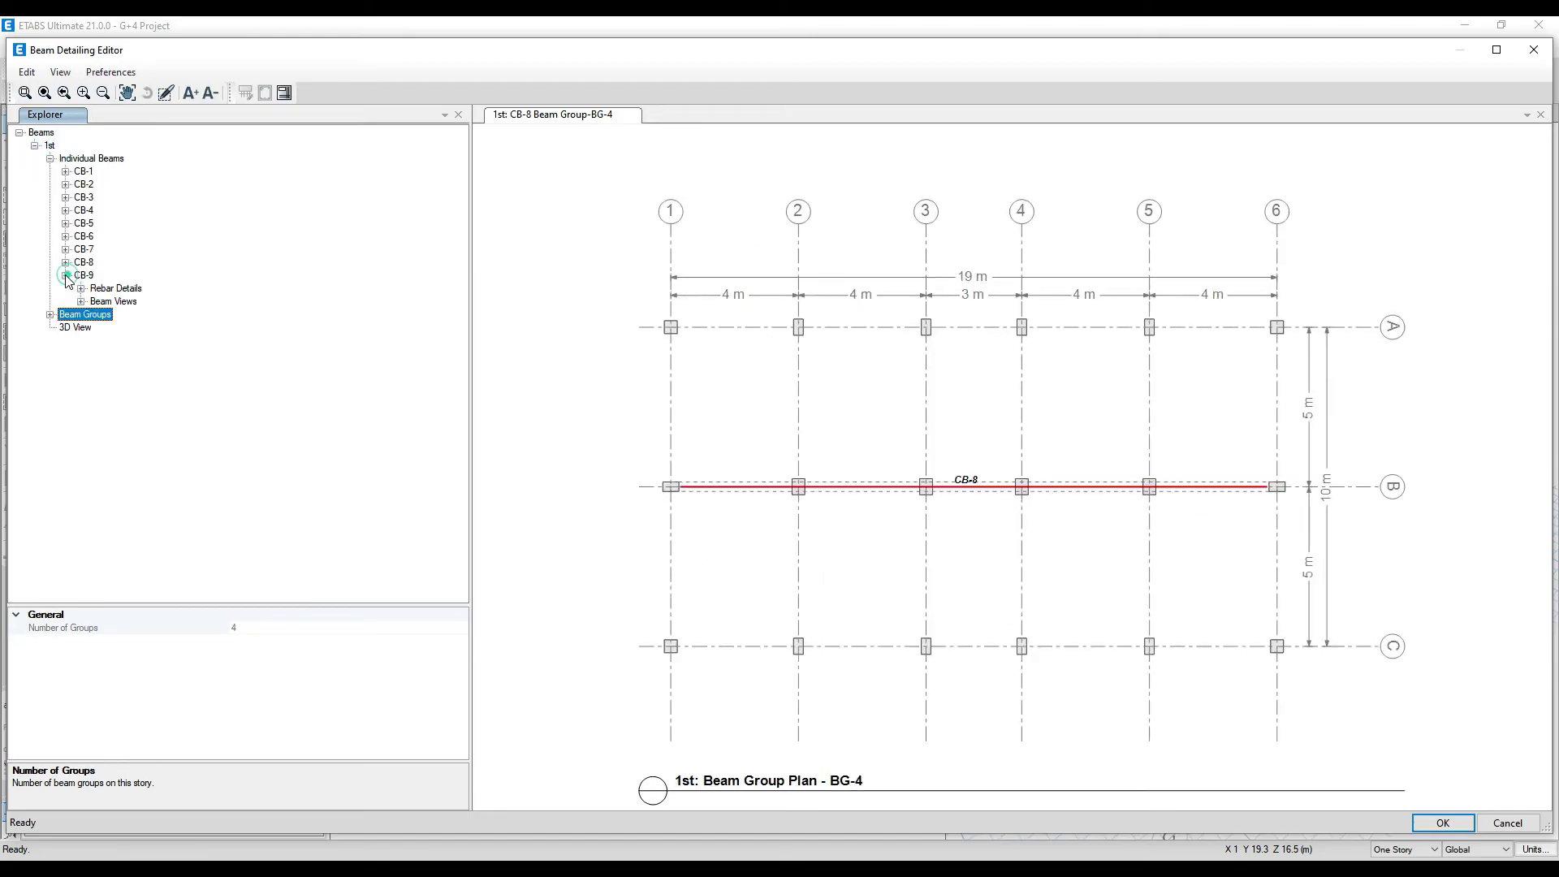
pyautogui.click(81, 289)
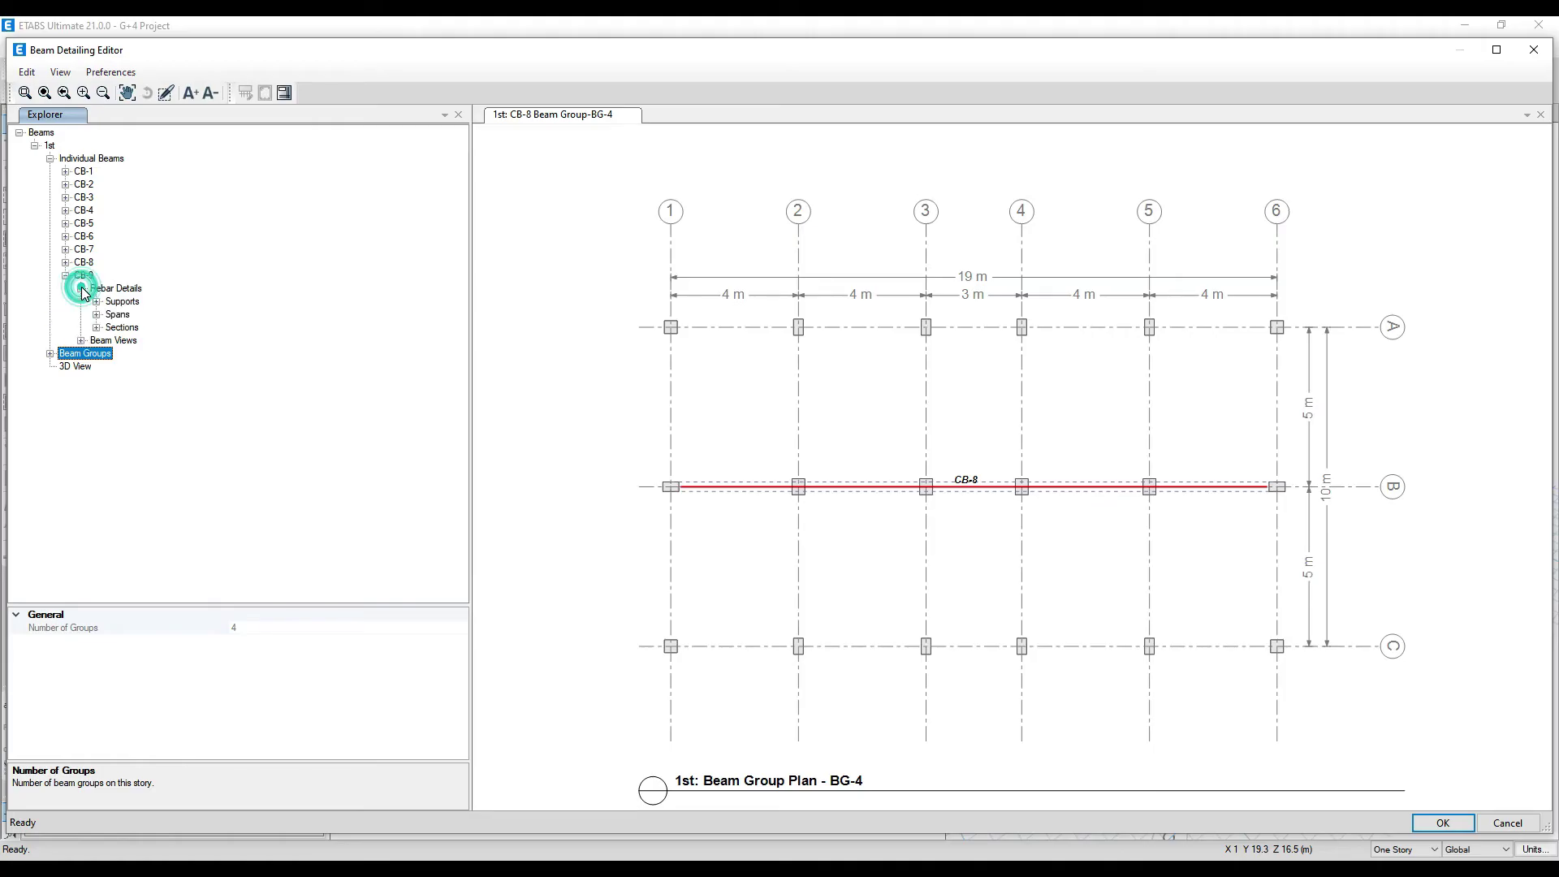
pyautogui.doubleClick(118, 302)
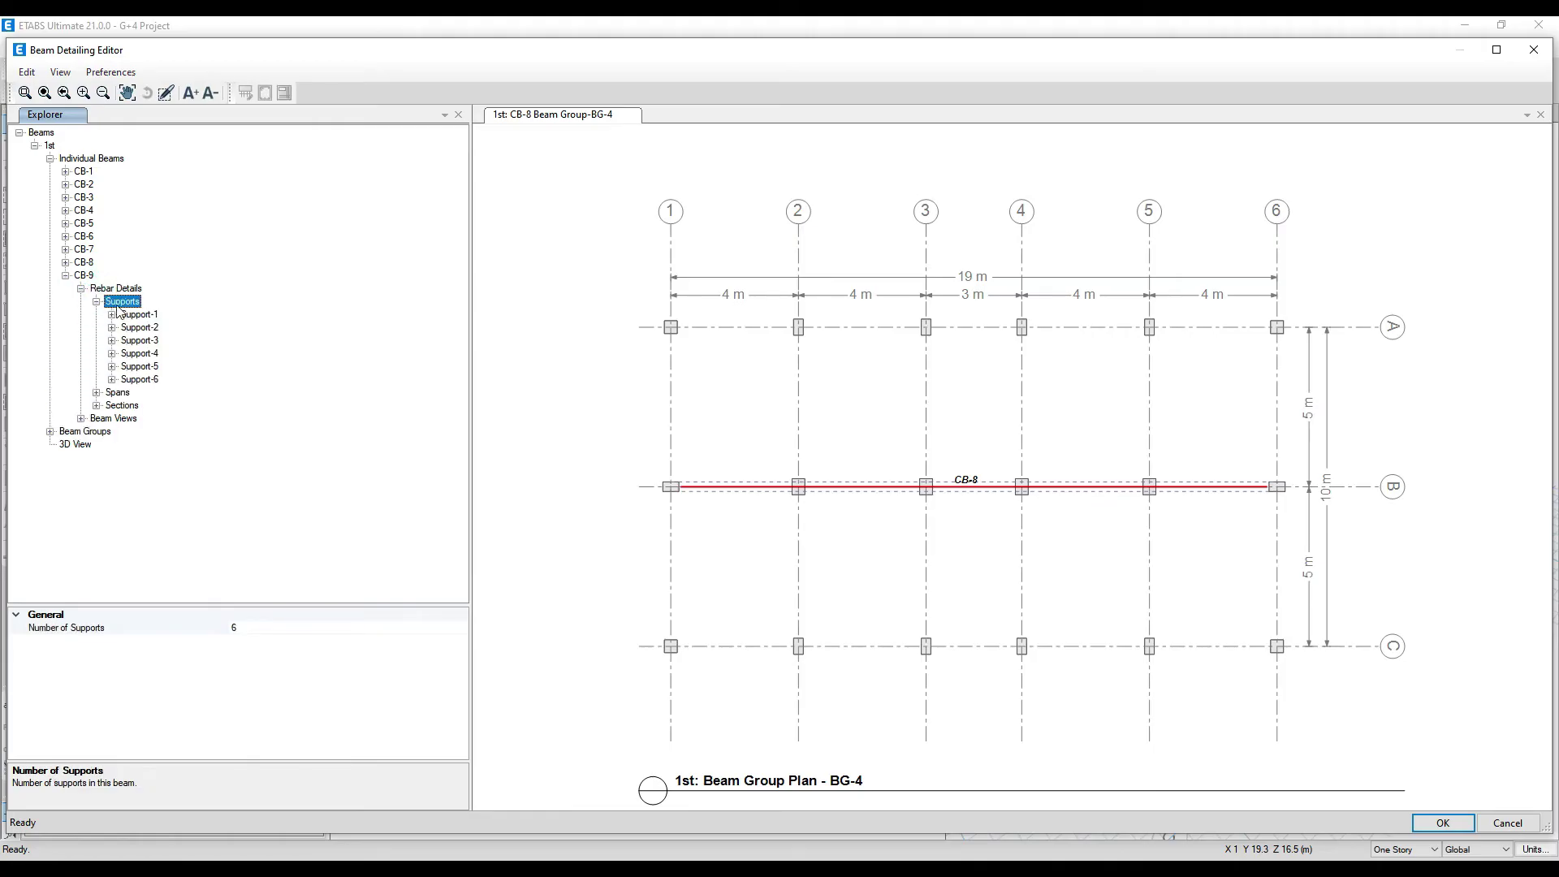
pyautogui.doubleClick(139, 314)
pyautogui.click(153, 327)
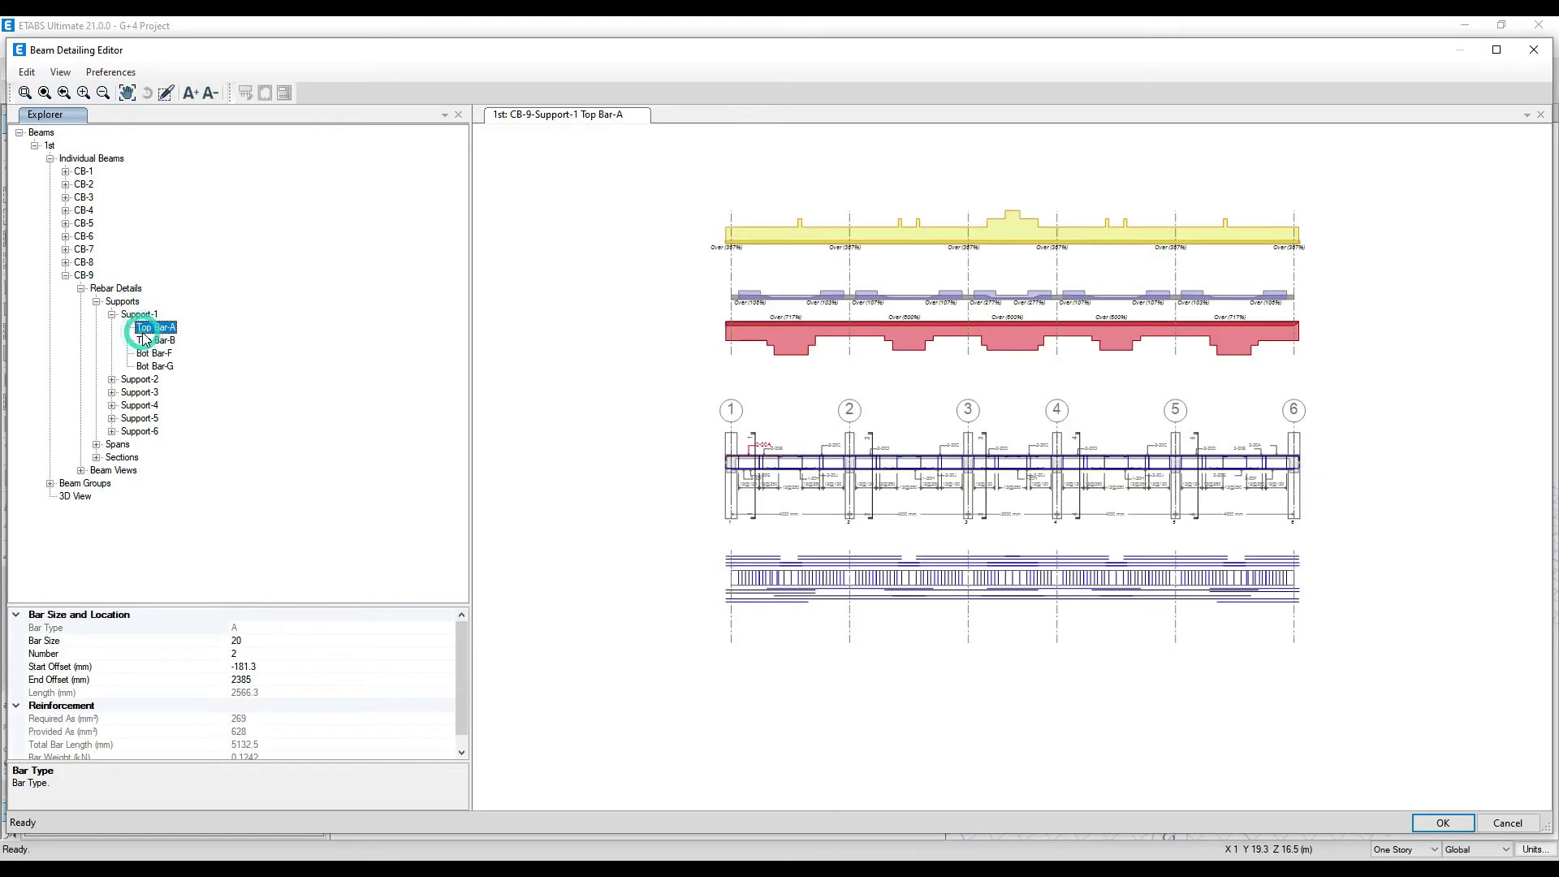
pyautogui.scroll(4, 1070, 468)
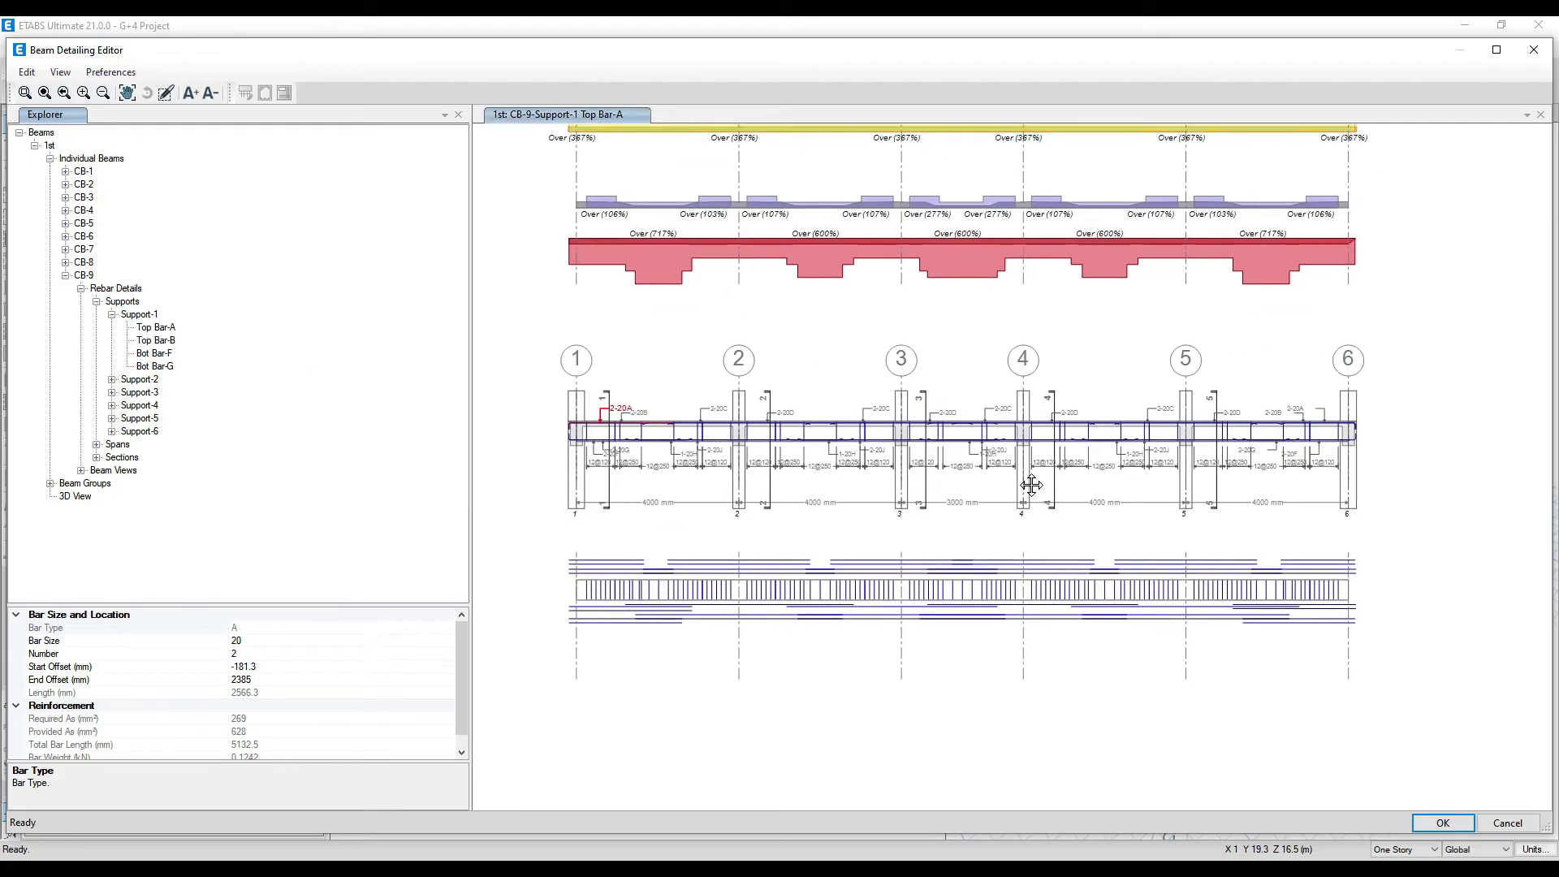
pyautogui.scroll(2, 548, 382)
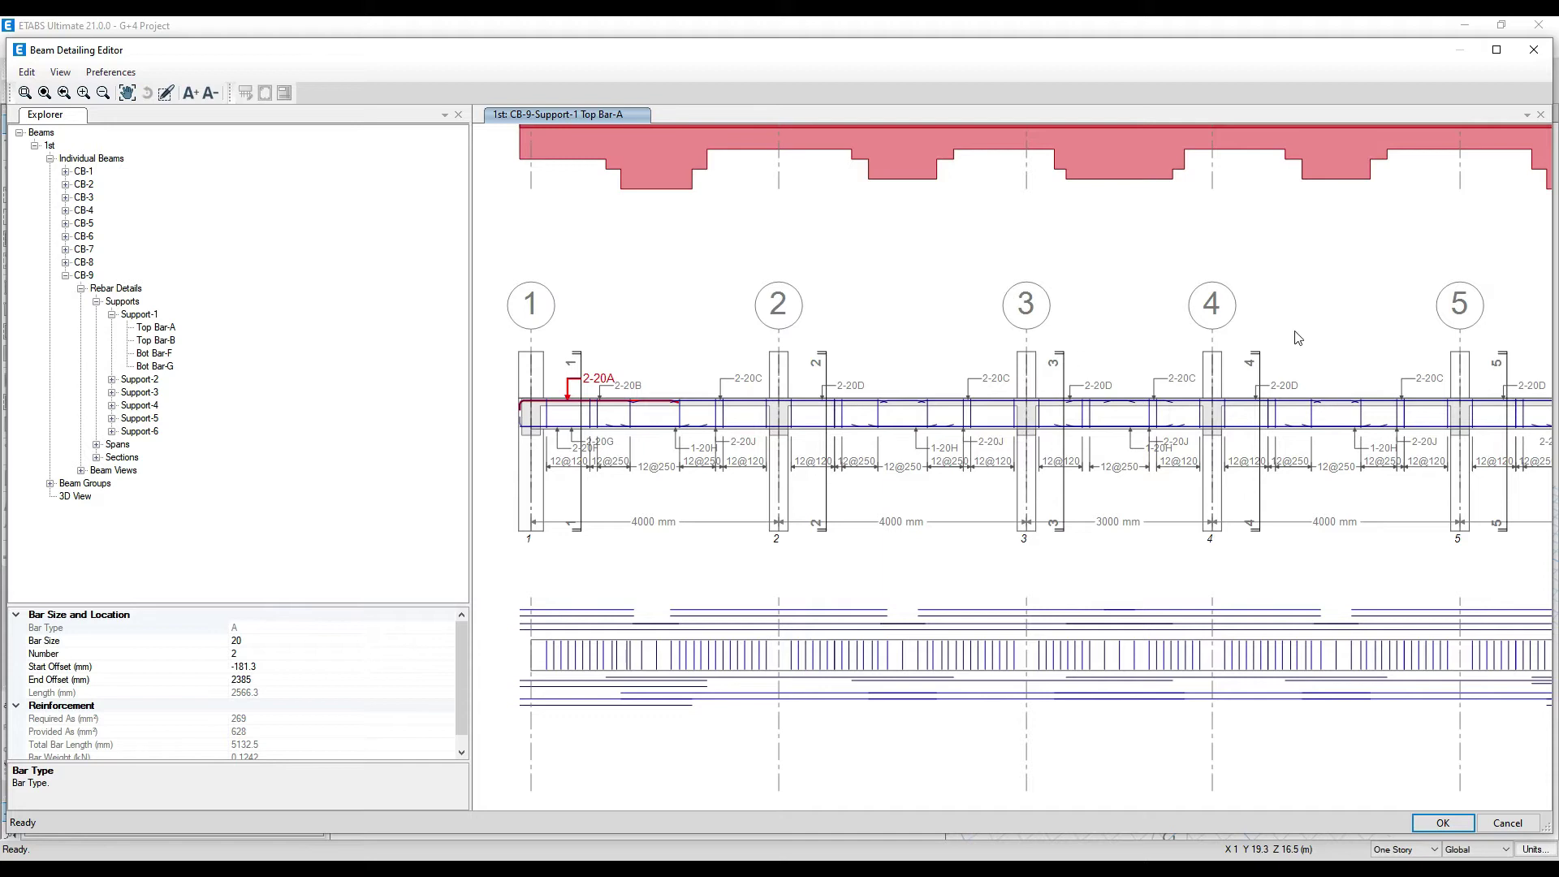
# Display the 1st story beam framing plan and examine where beam CB-9 lies in the grid
pyautogui.click(40, 133)
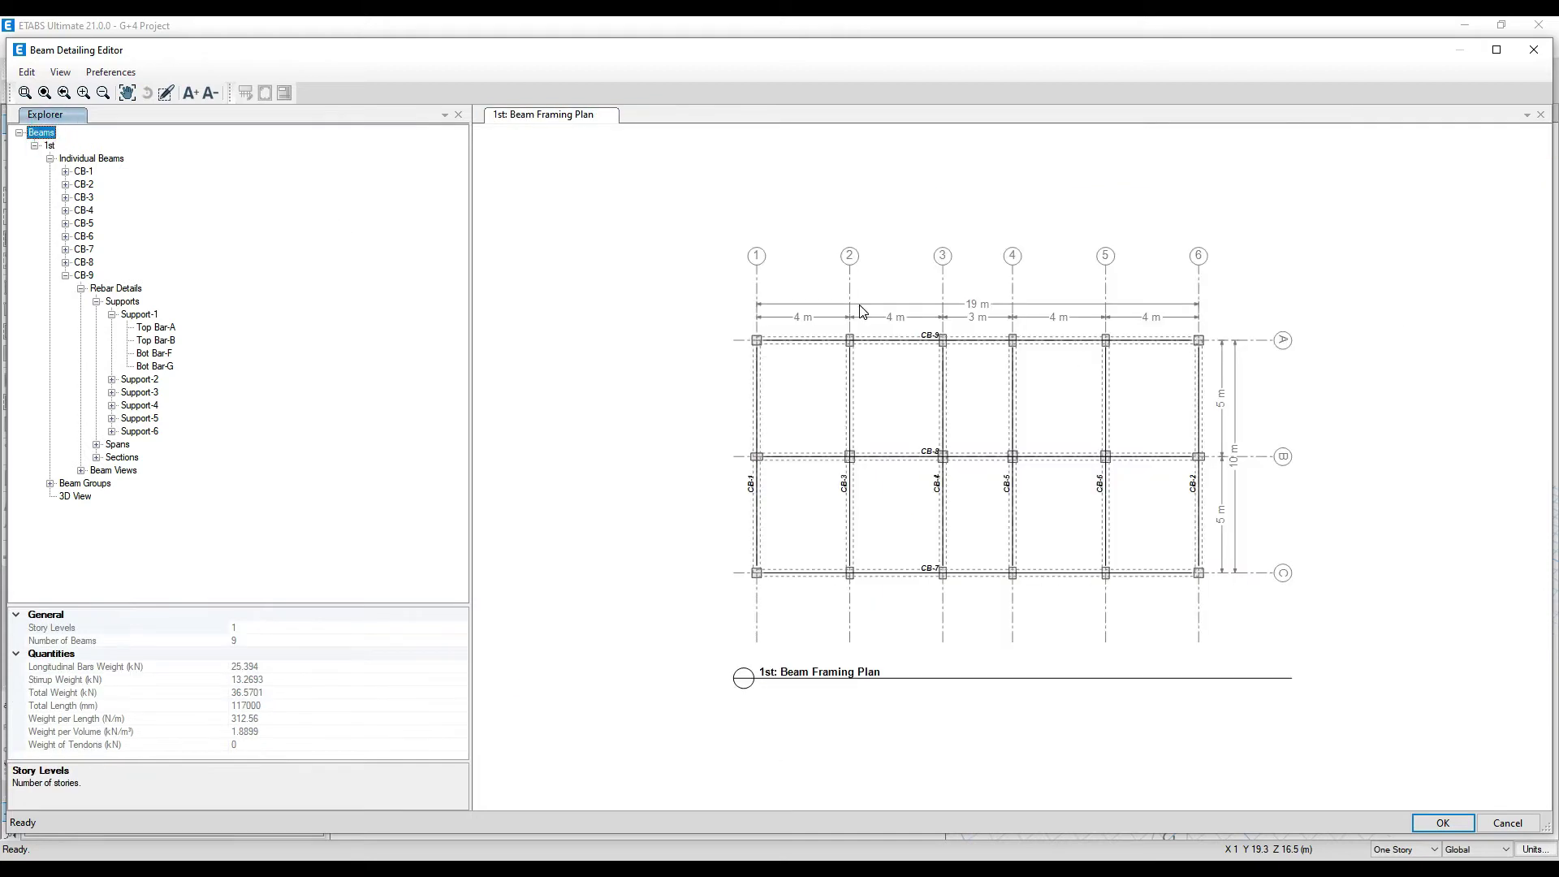
pyautogui.scroll(1, 863, 313)
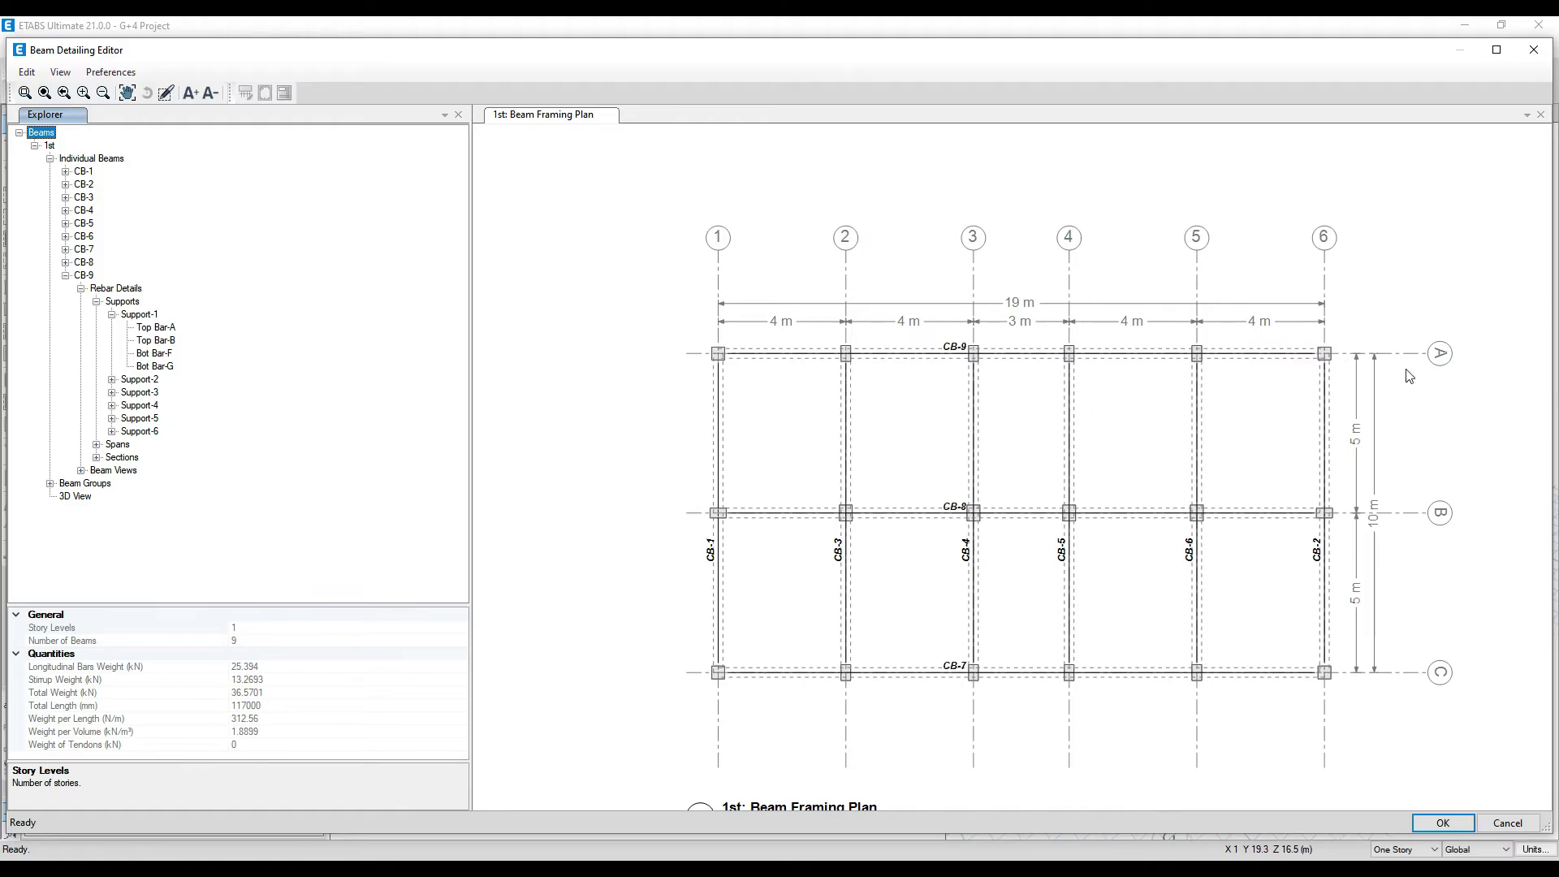
pyautogui.scroll(3, 867, 410)
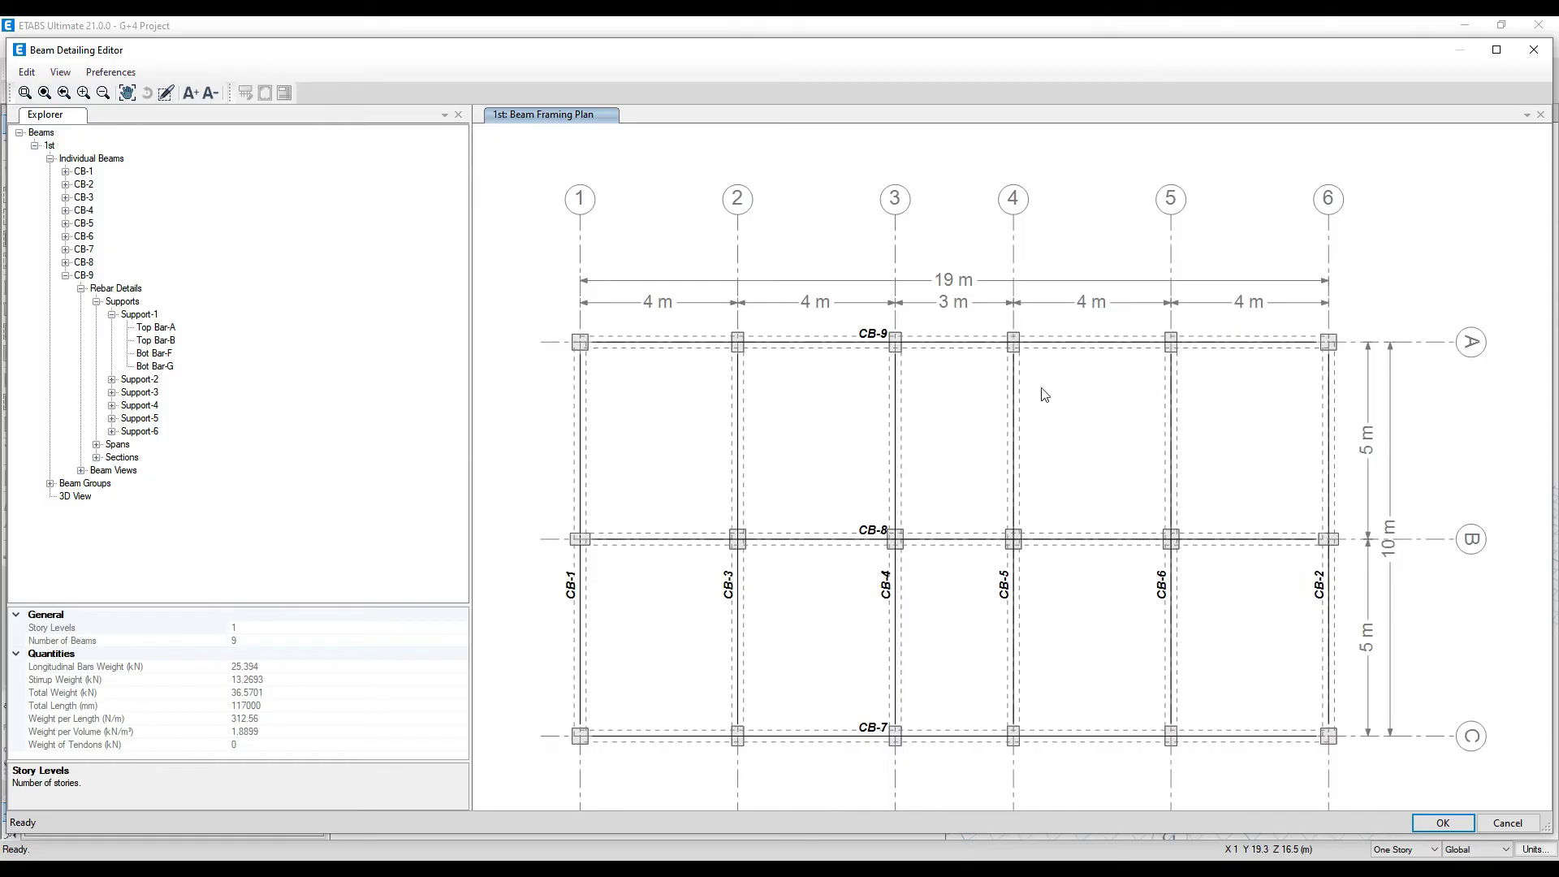
# Return to Top Bar-A at Support-1 of CB-9 and inspect the bar and stirrup labels along the beam
pyautogui.click(121, 302)
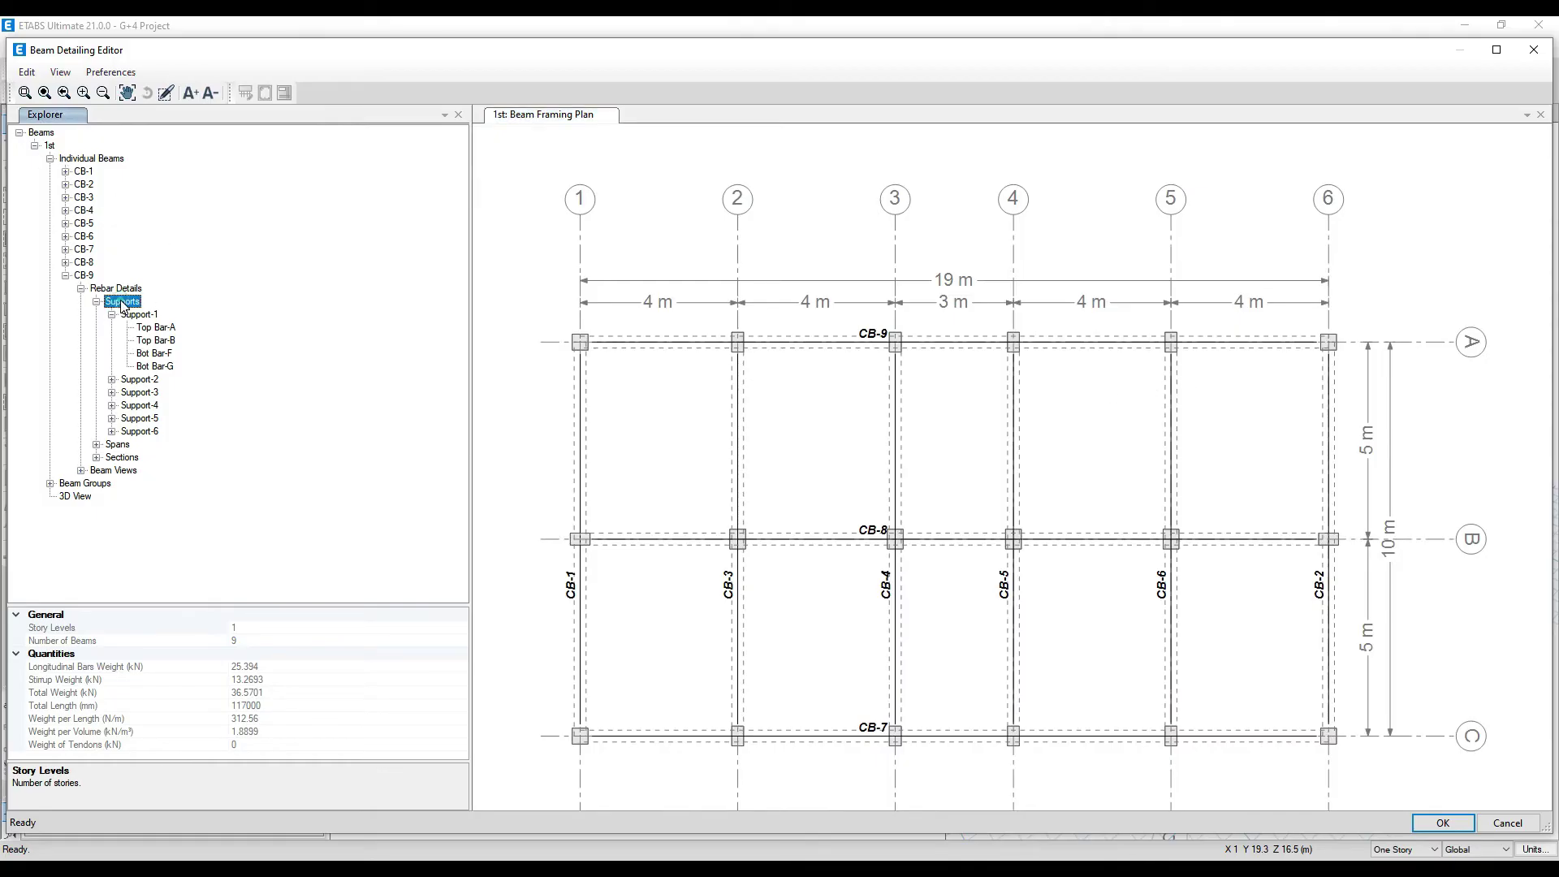
pyautogui.click(140, 317)
pyautogui.click(144, 328)
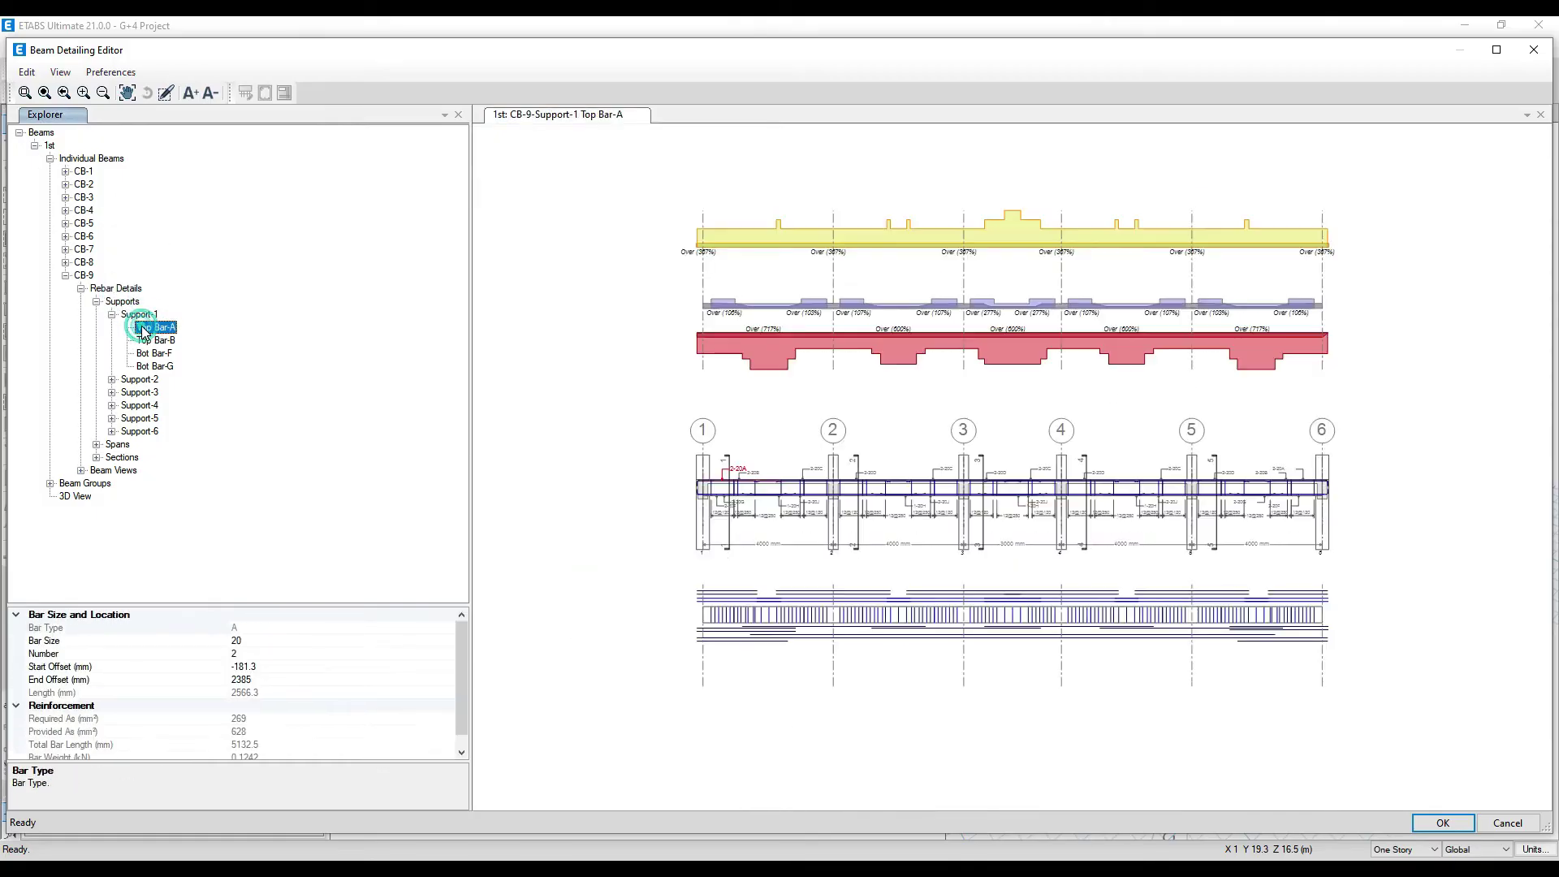
pyautogui.moveTo(1150, 529); pyautogui.dragTo(1044, 494, button='middle')
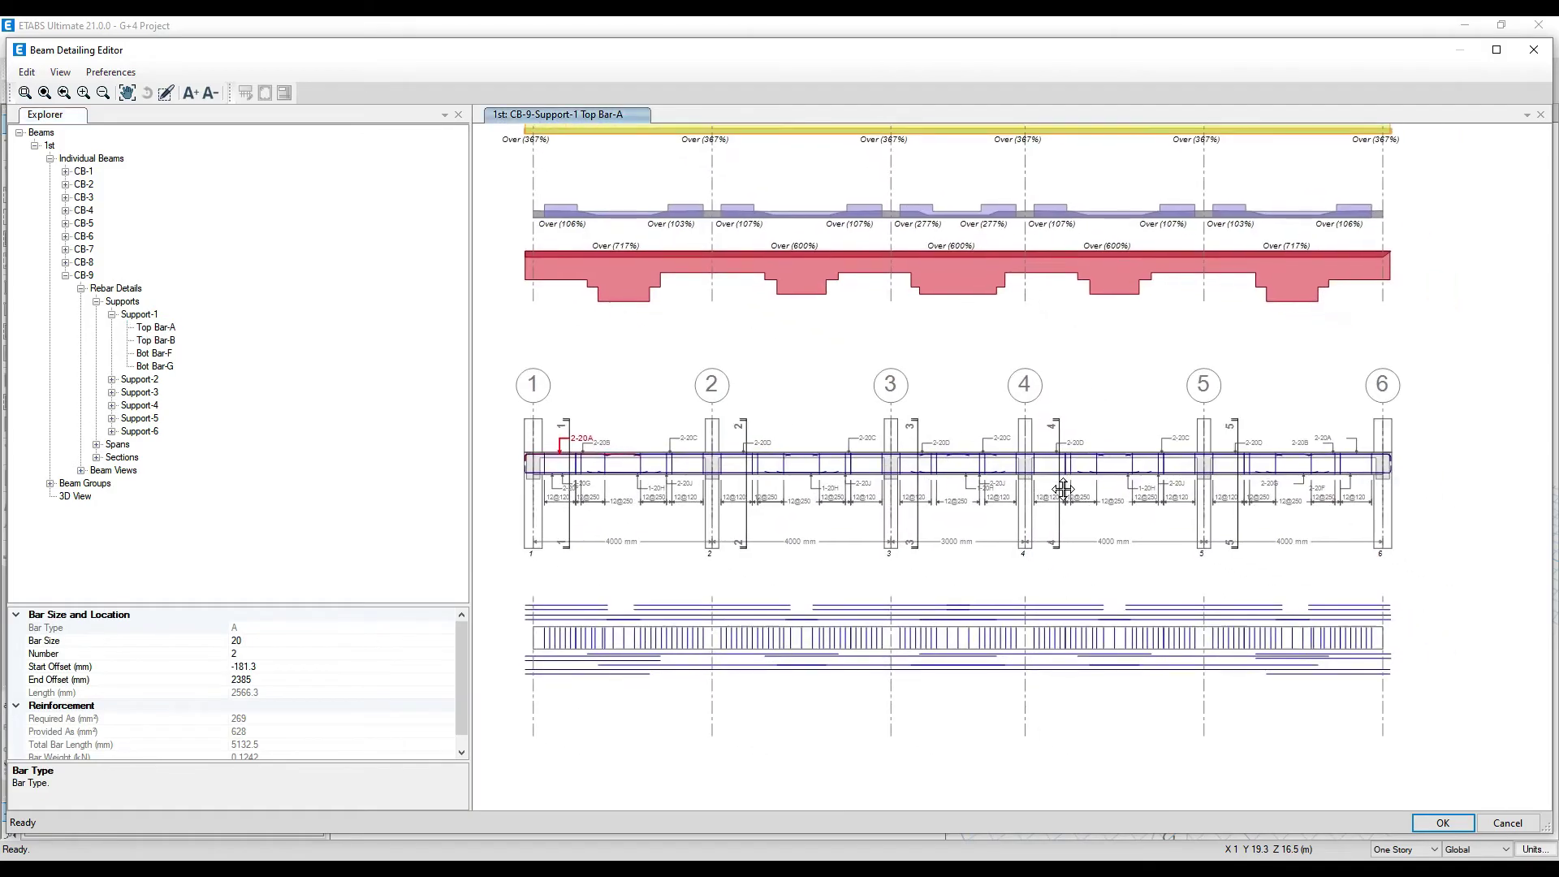
pyautogui.scroll(2, 567, 447)
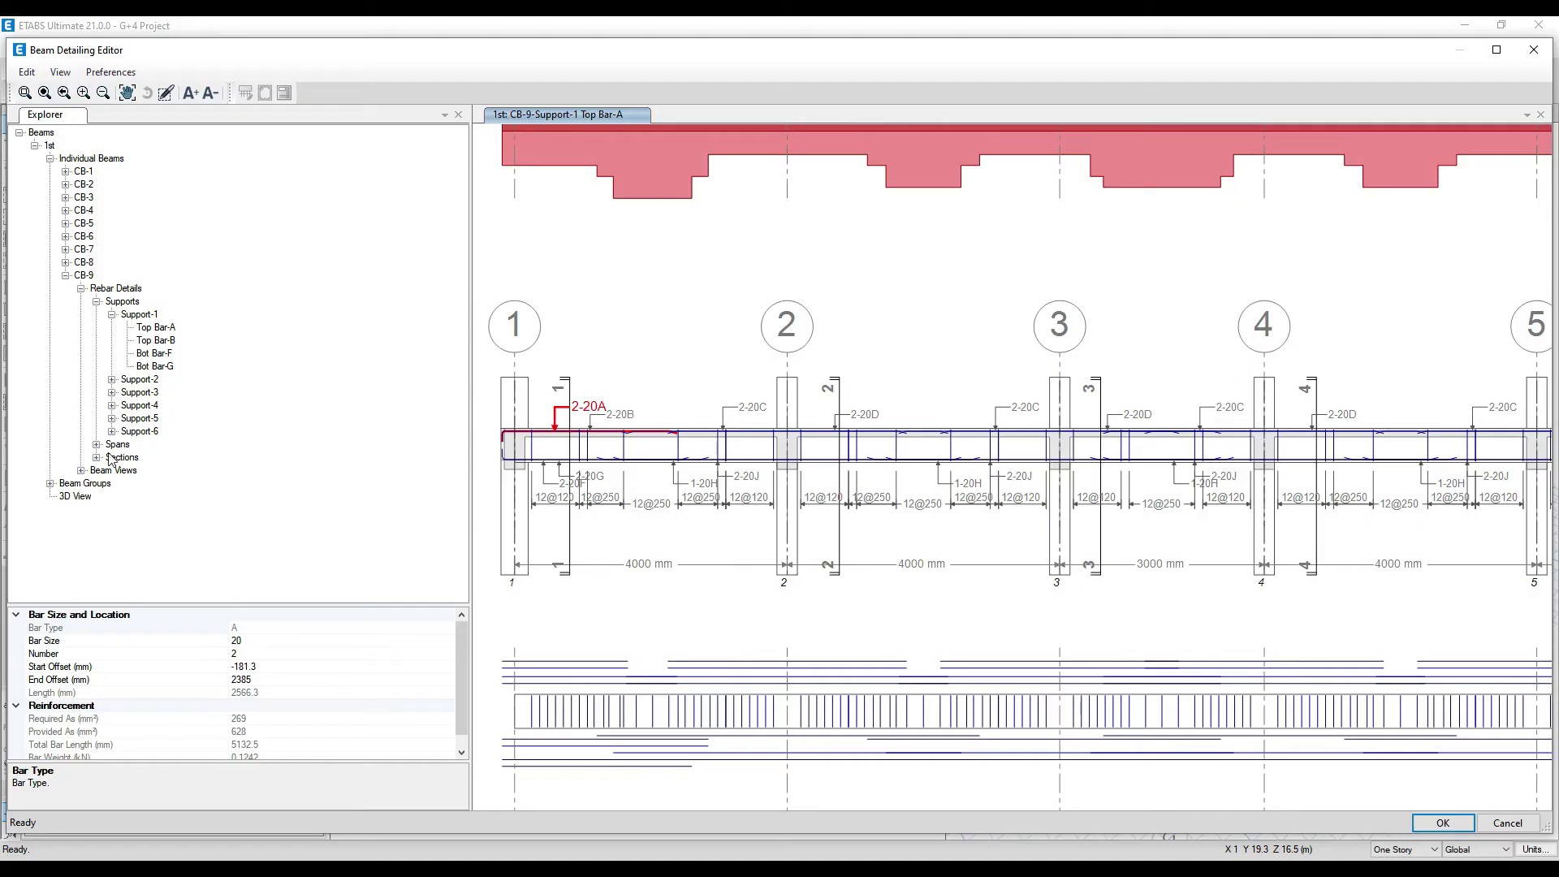
# Review the cross-section drawings Section-1 through Section-4 of beam CB-9
pyautogui.click(80, 471)
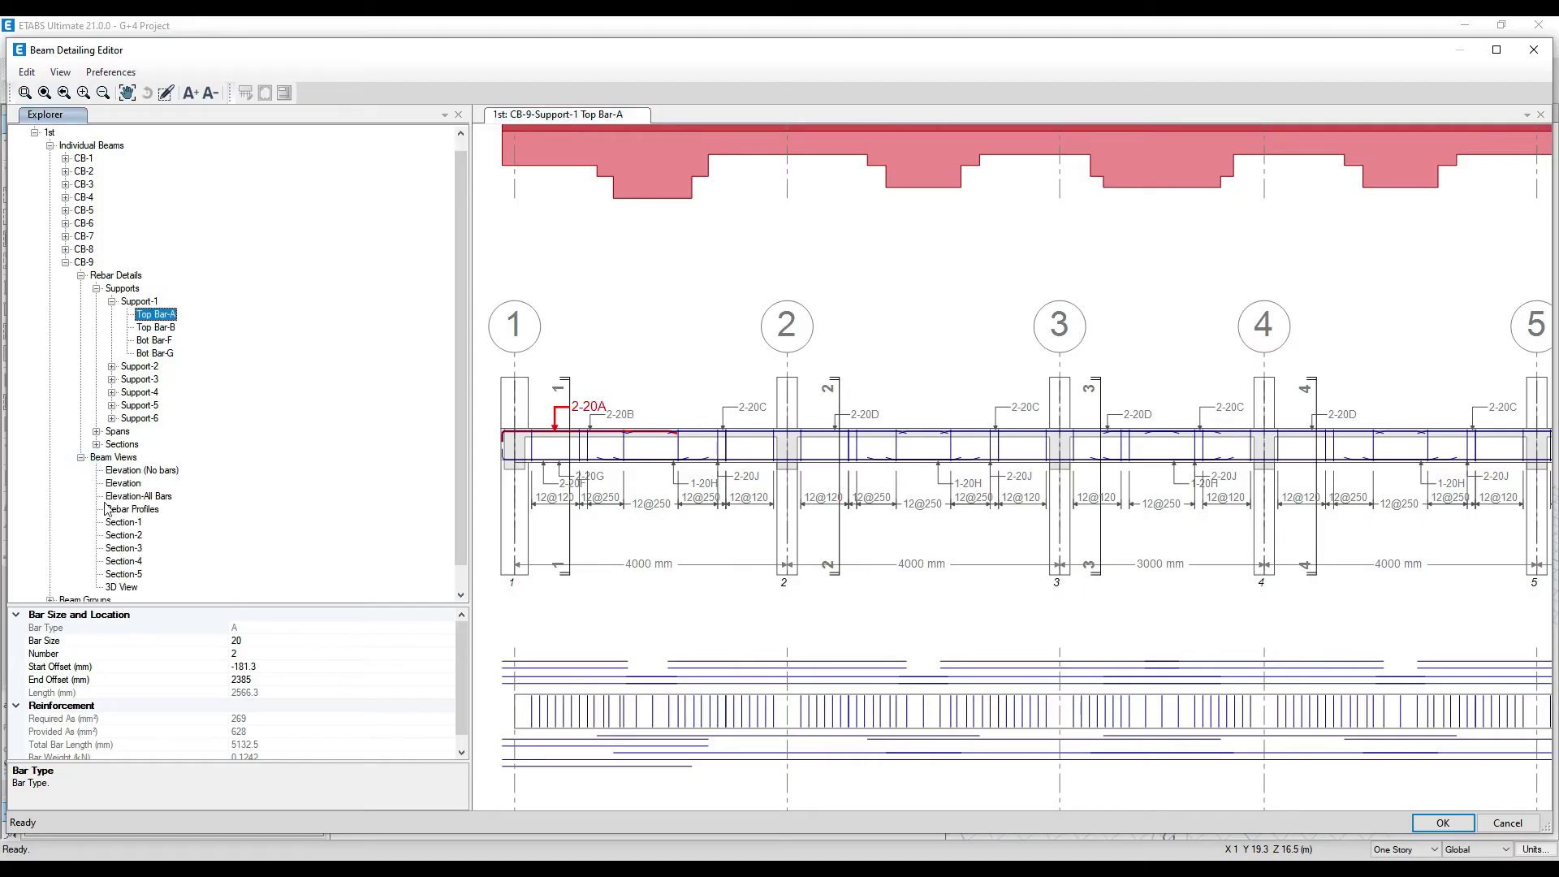
pyautogui.click(119, 522)
pyautogui.click(120, 536)
pyautogui.click(120, 549)
pyautogui.click(120, 562)
pyautogui.click(82, 458)
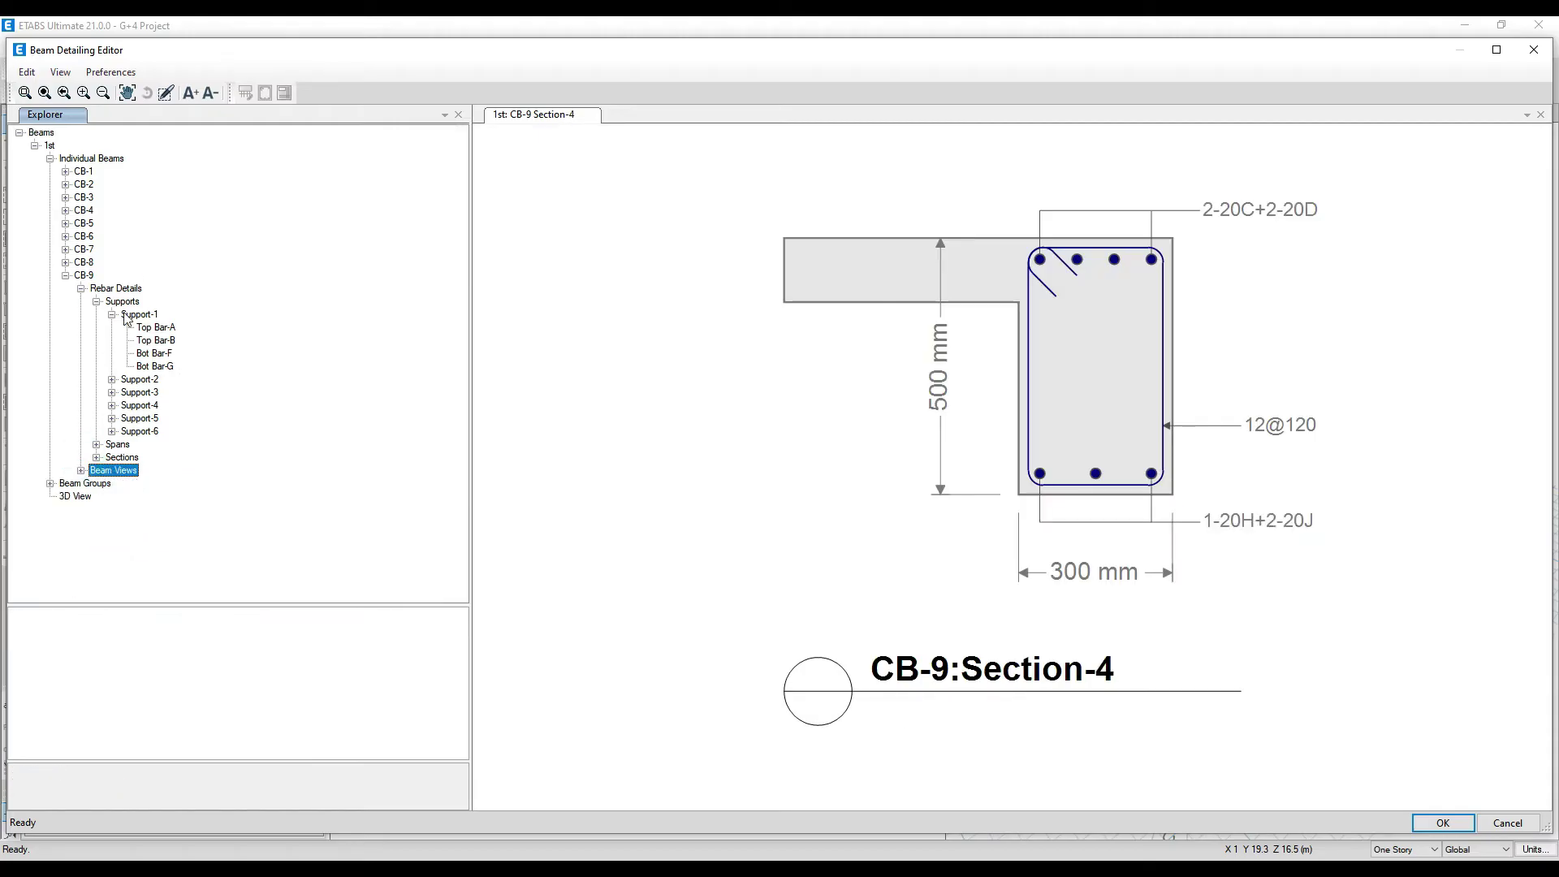
# Reopen Top Bar-A at Support-1 and bring the CB-9 elevation between grids 1 and 4 into close view
pyautogui.click(133, 315)
pyautogui.click(151, 326)
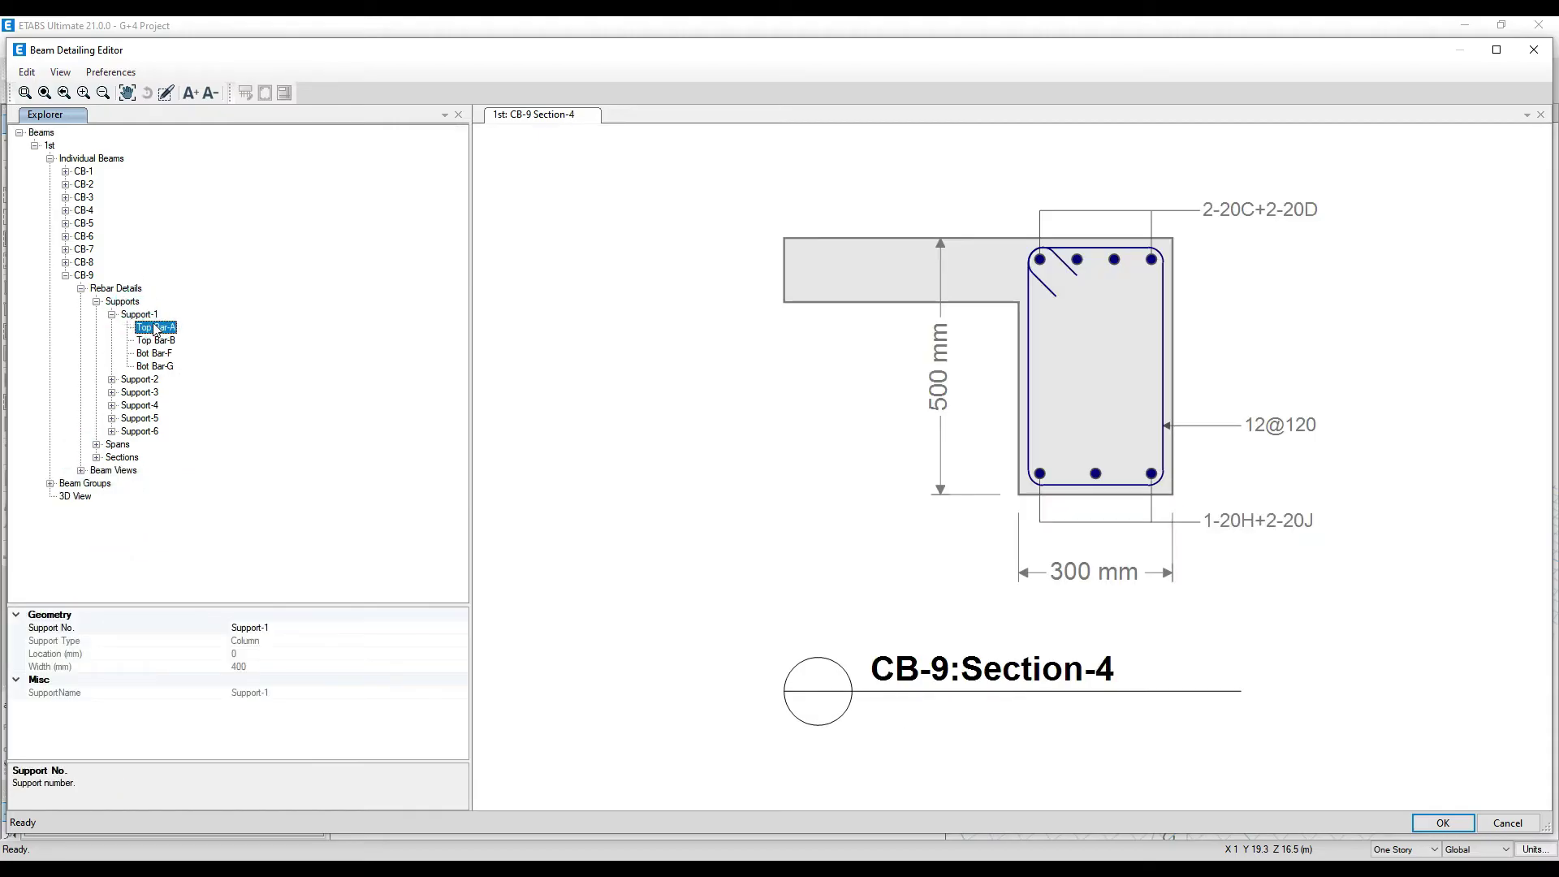
pyautogui.scroll(2, 999, 542)
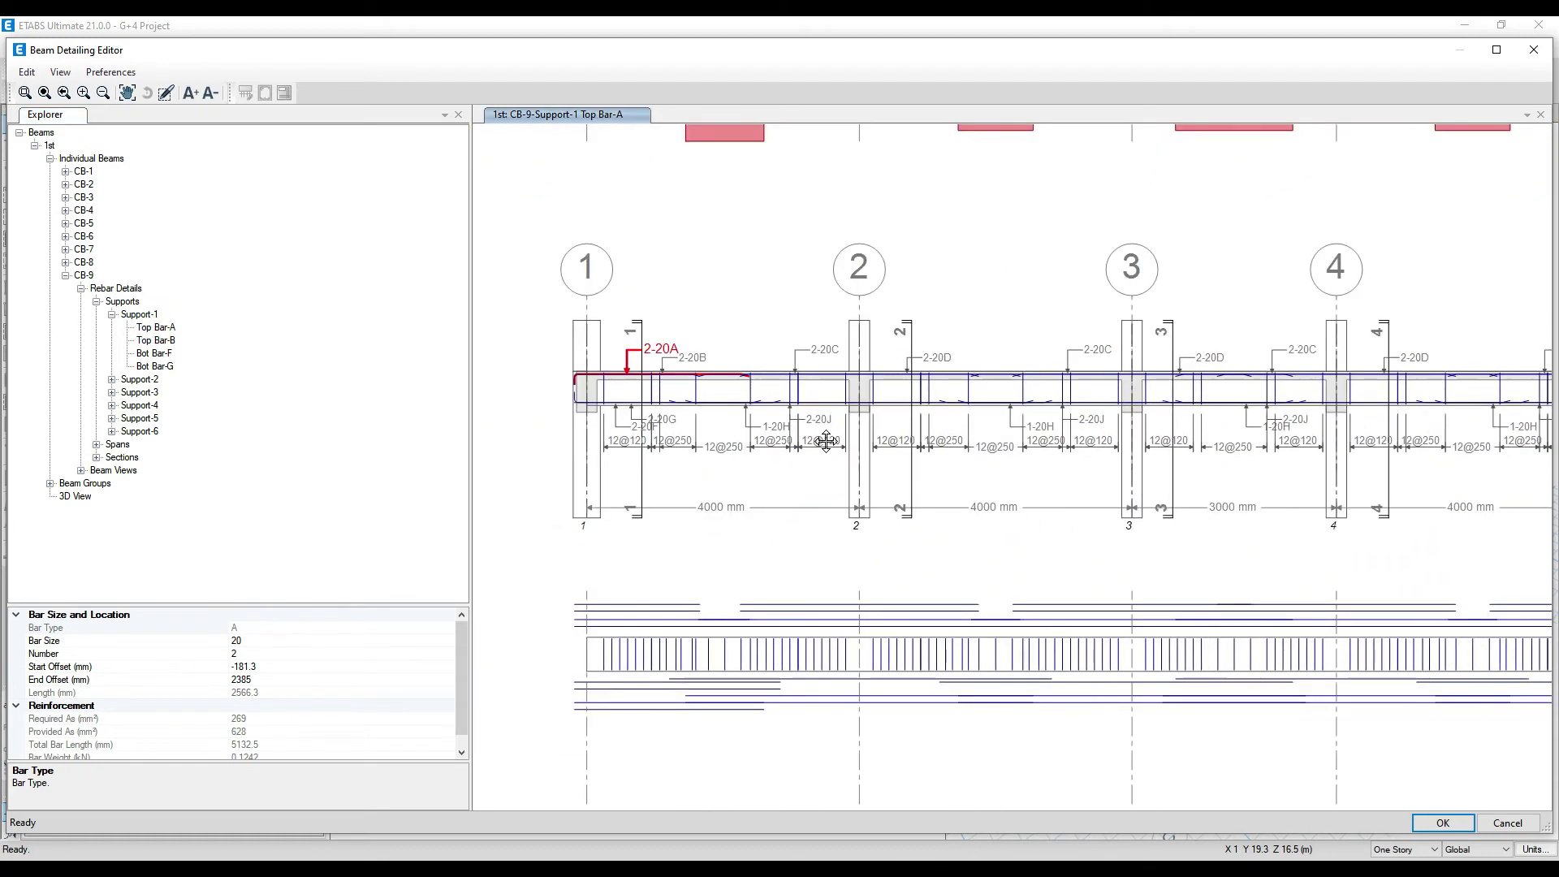
pyautogui.scroll(1, 627, 375)
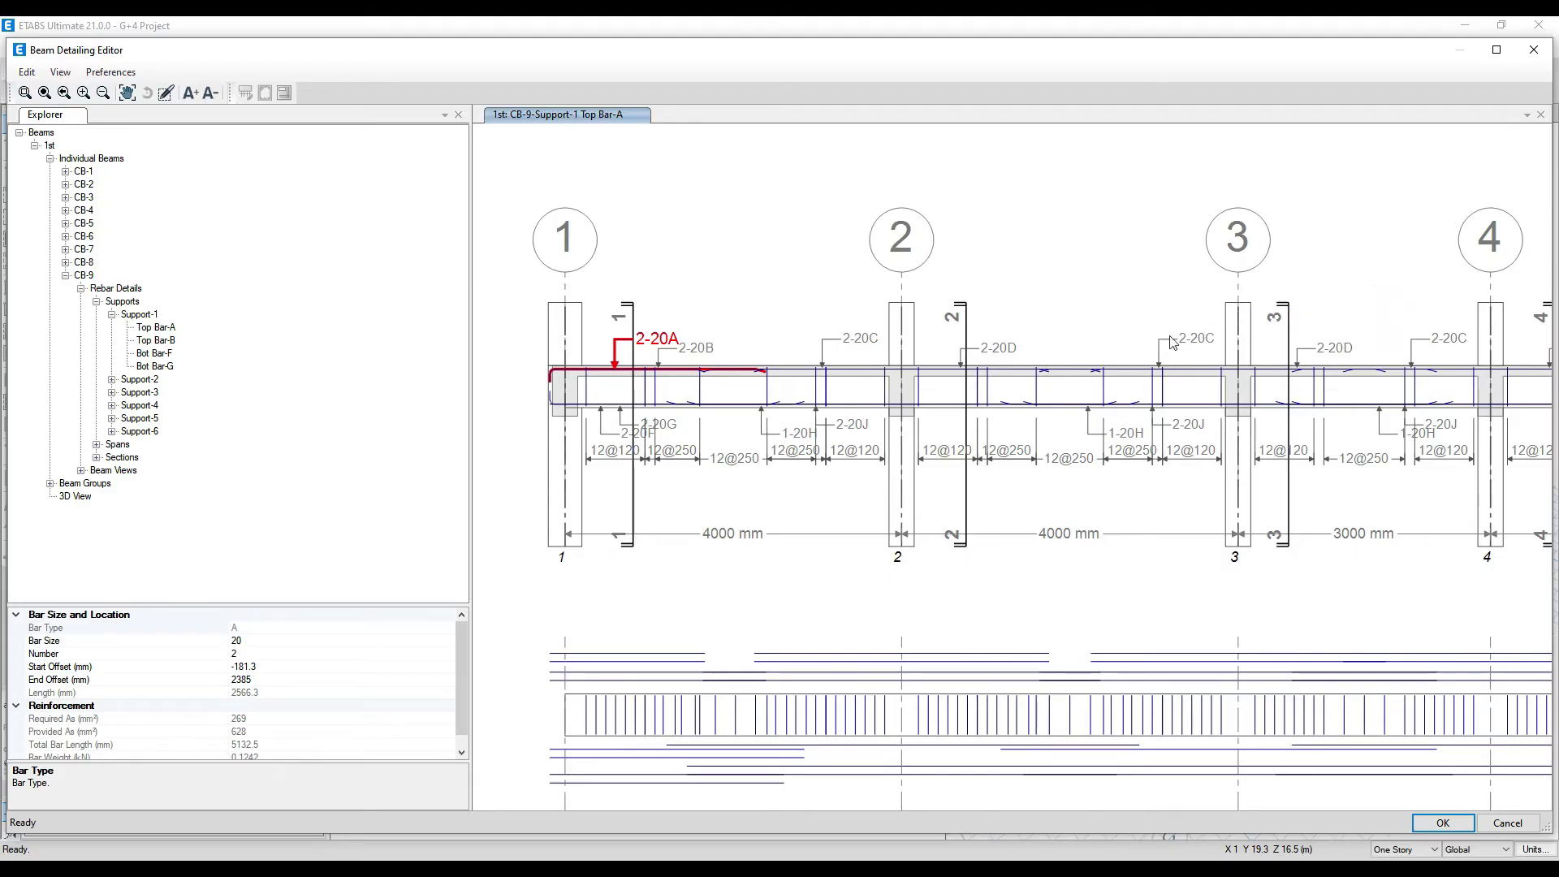
pyautogui.moveTo(588, 444); pyautogui.dragTo(536, 378, button='middle')
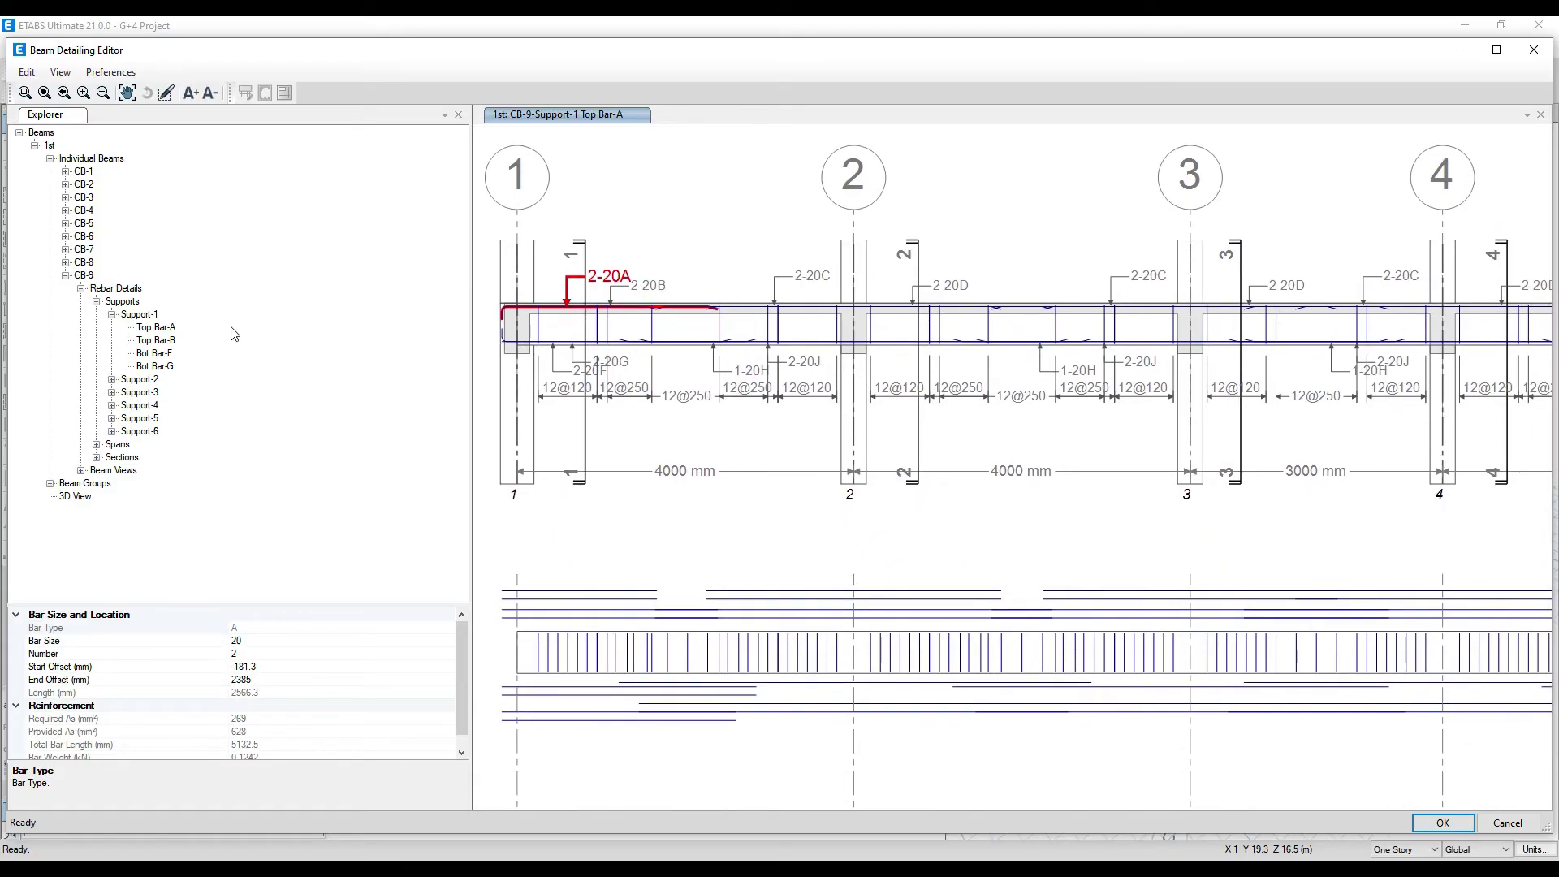
# Highlight top bars A and B and bottom bars F and G at Support-1 of CB-9 one after another
pyautogui.click(137, 328)
pyautogui.click(162, 341)
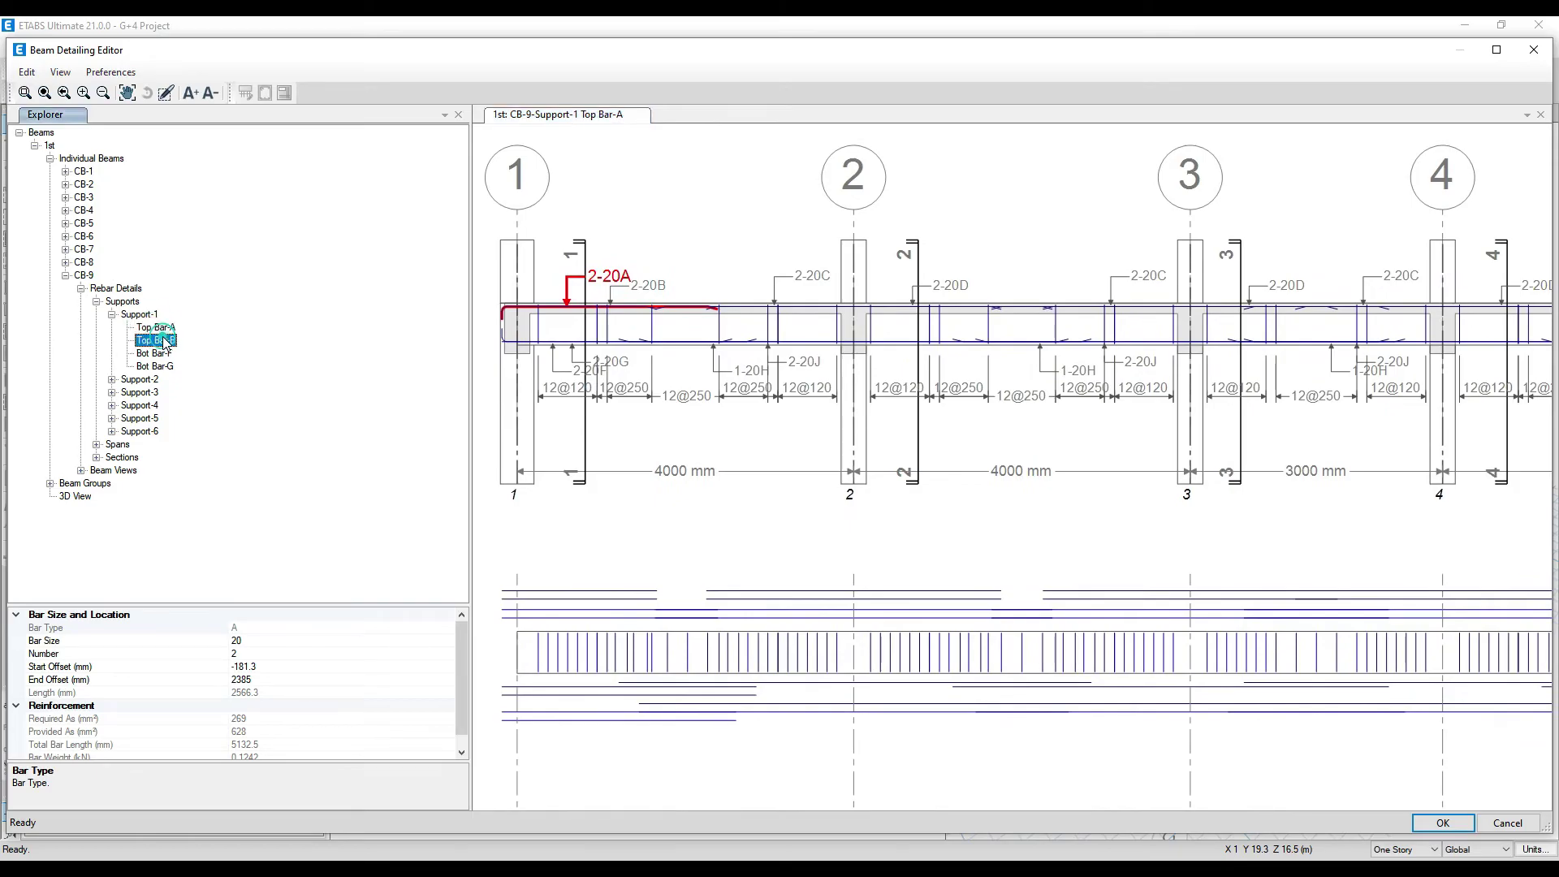
pyautogui.click(165, 355)
pyautogui.click(166, 366)
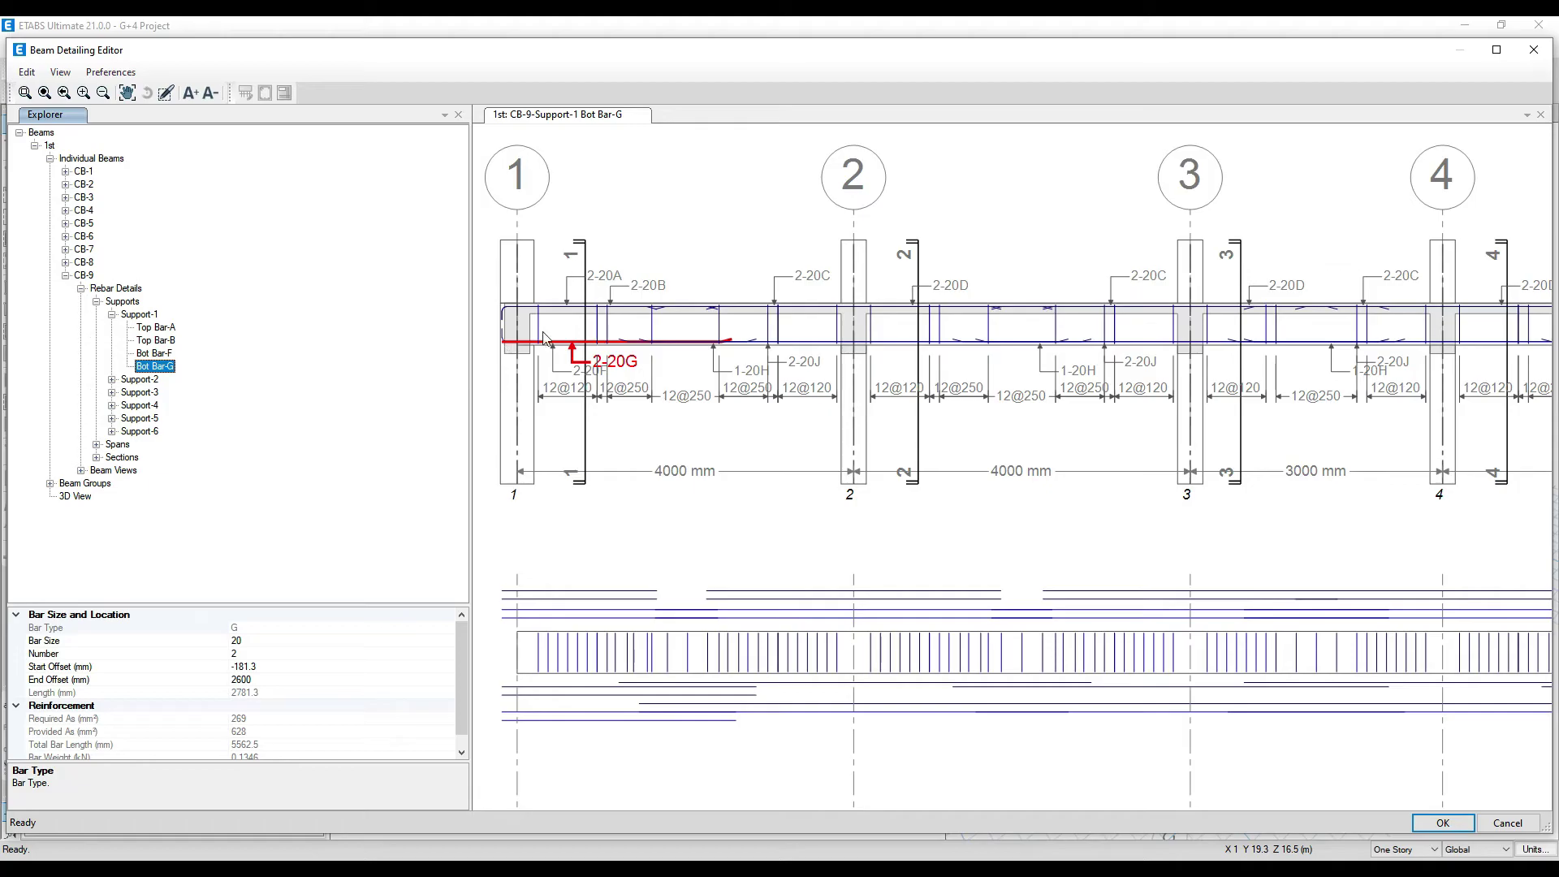
# Inspect top bars C and D and bottom bars H and J at Support-2 of CB-9 in the elevation
pyautogui.click(111, 380)
pyautogui.click(158, 393)
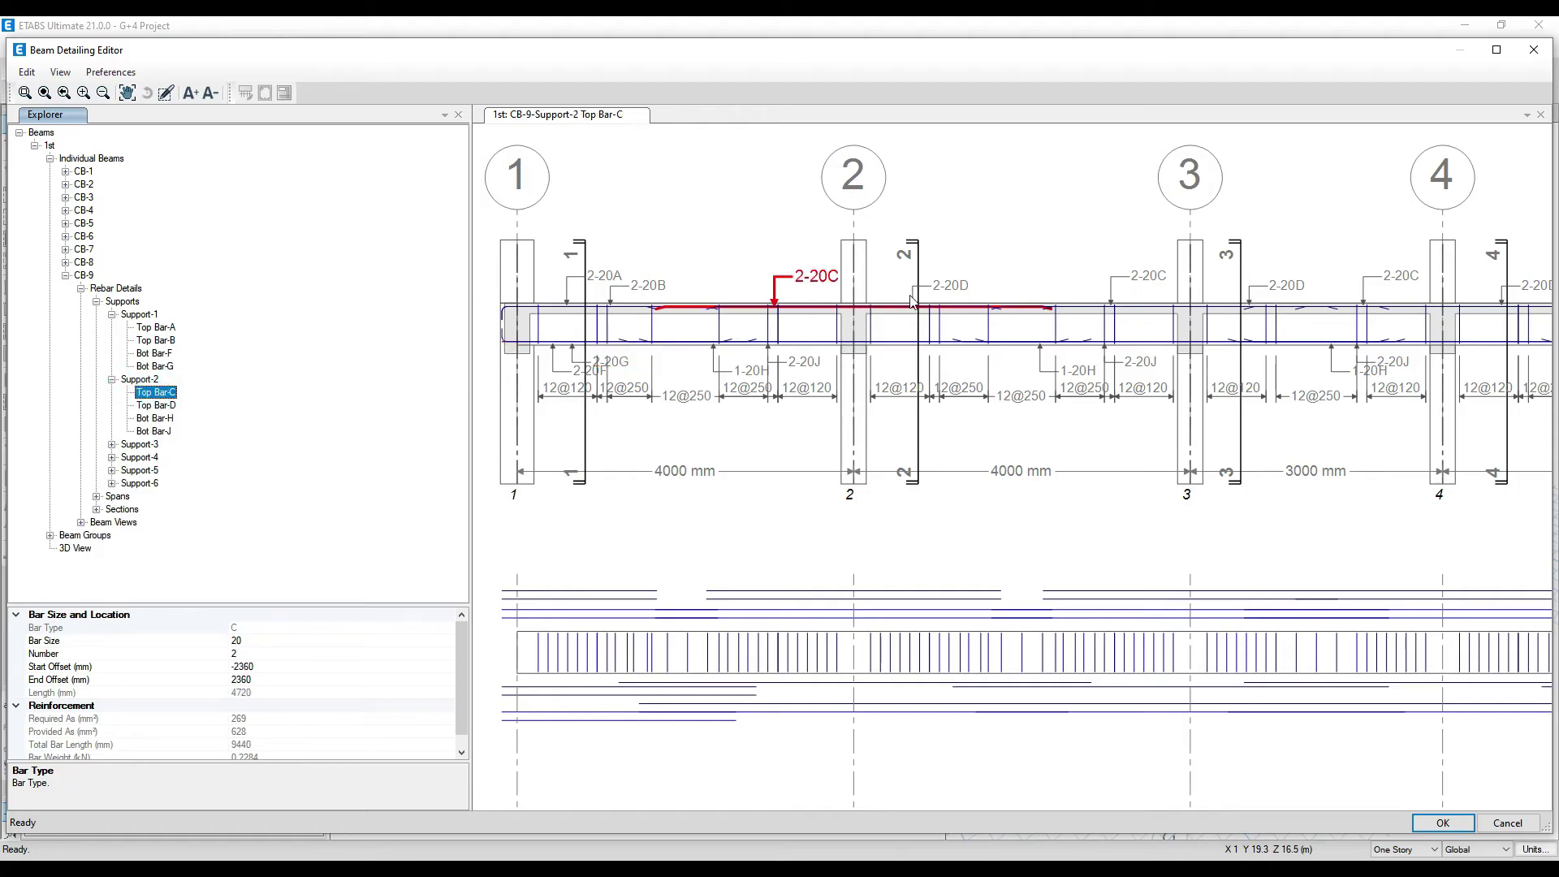
pyautogui.click(157, 406)
pyautogui.click(162, 419)
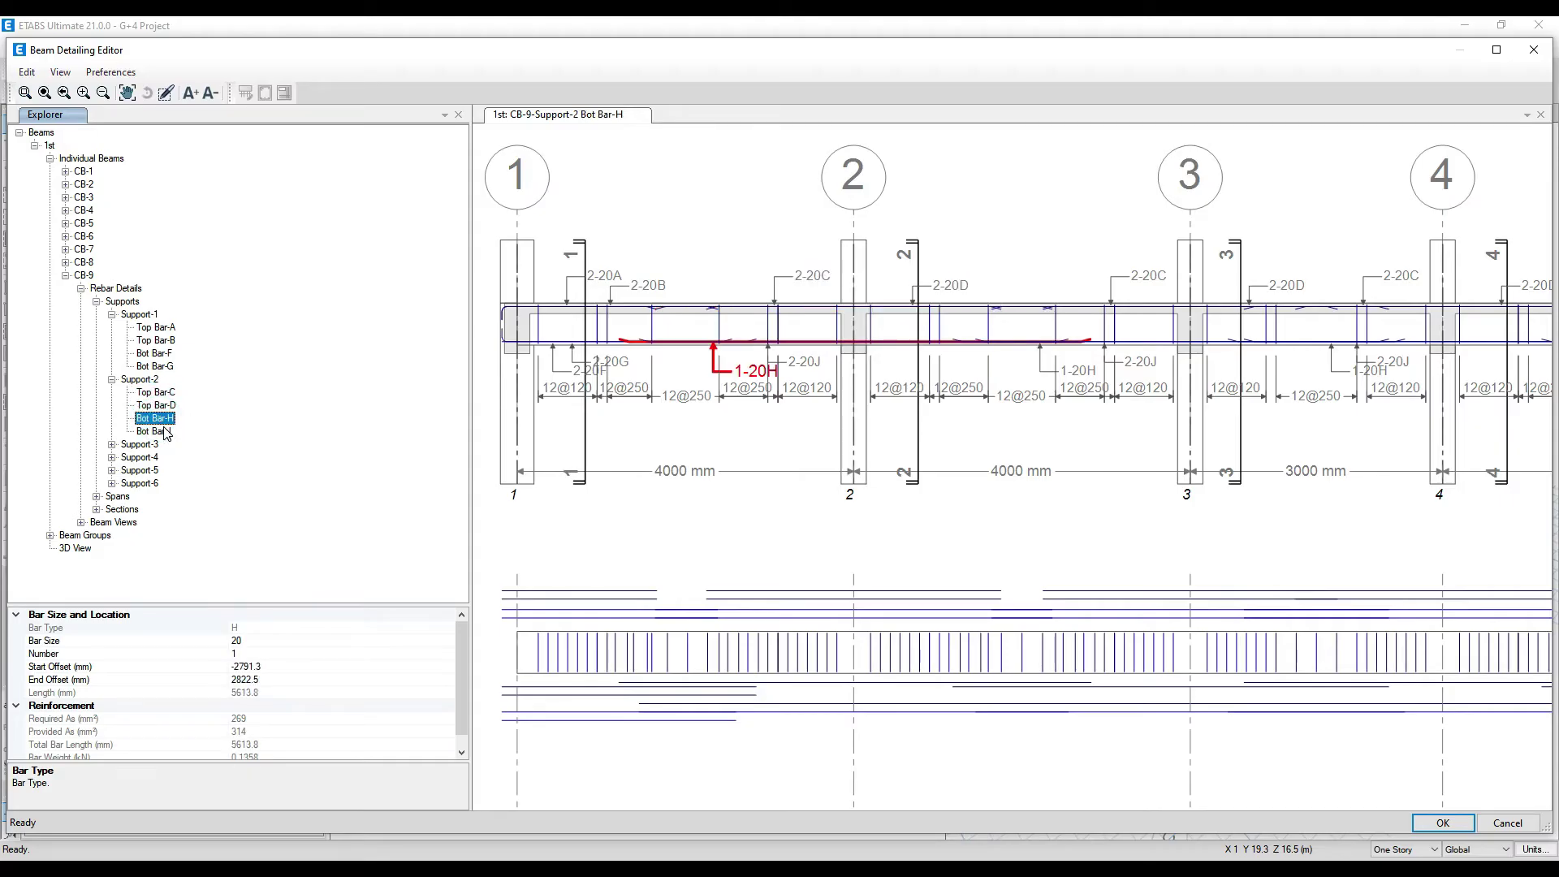
pyautogui.click(164, 432)
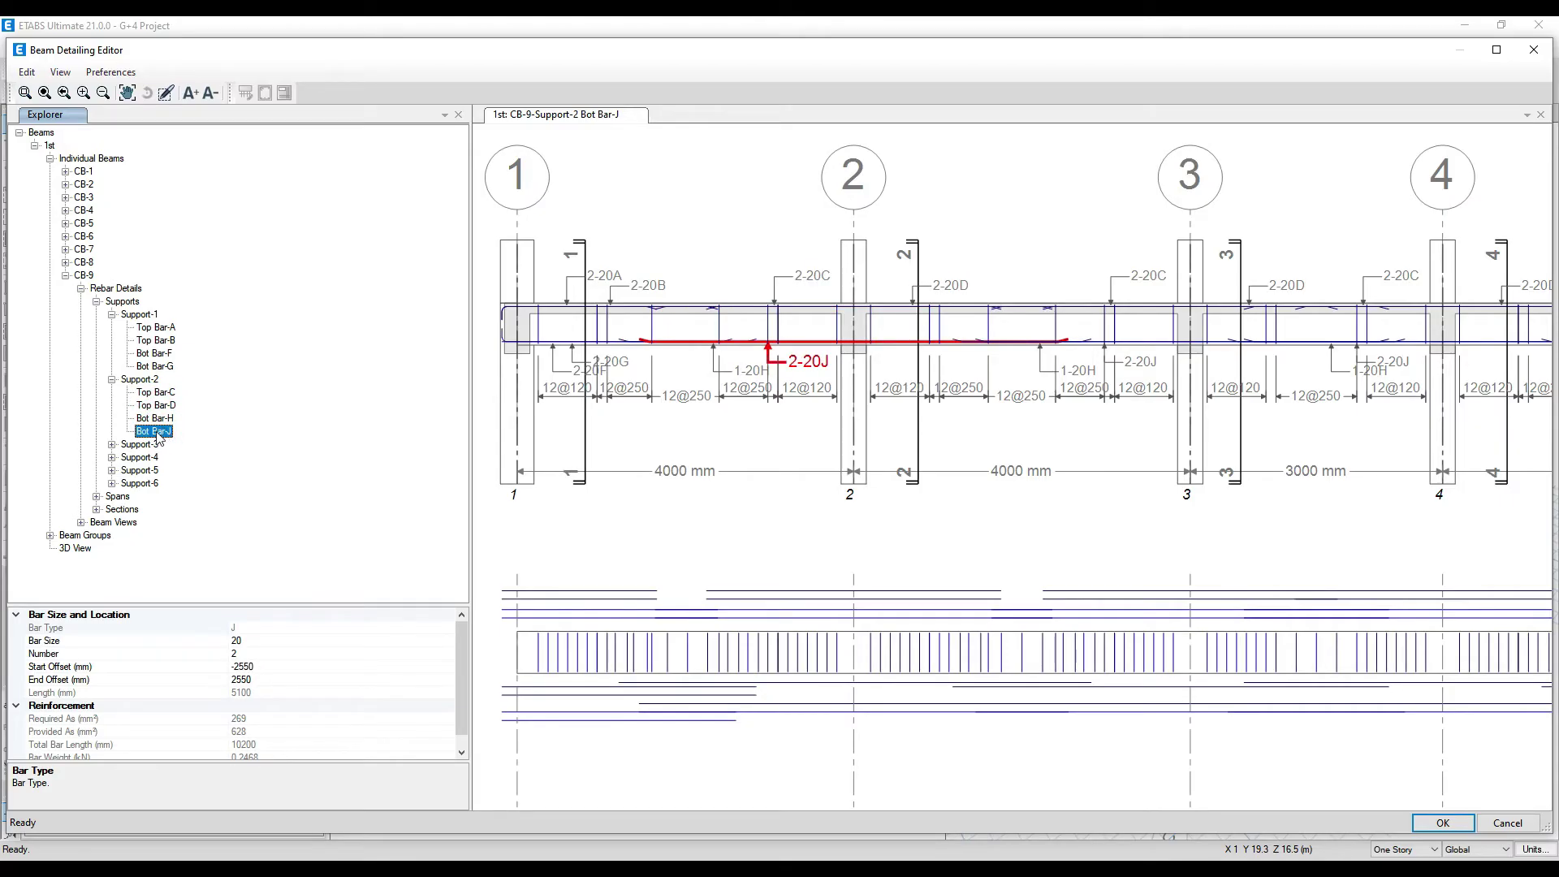
# Inspect top bars C and D and bottom bars H and J at Support-3 of CB-9 in the elevation
pyautogui.click(113, 444)
pyautogui.click(155, 458)
pyautogui.click(152, 471)
pyautogui.click(156, 483)
pyautogui.click(160, 497)
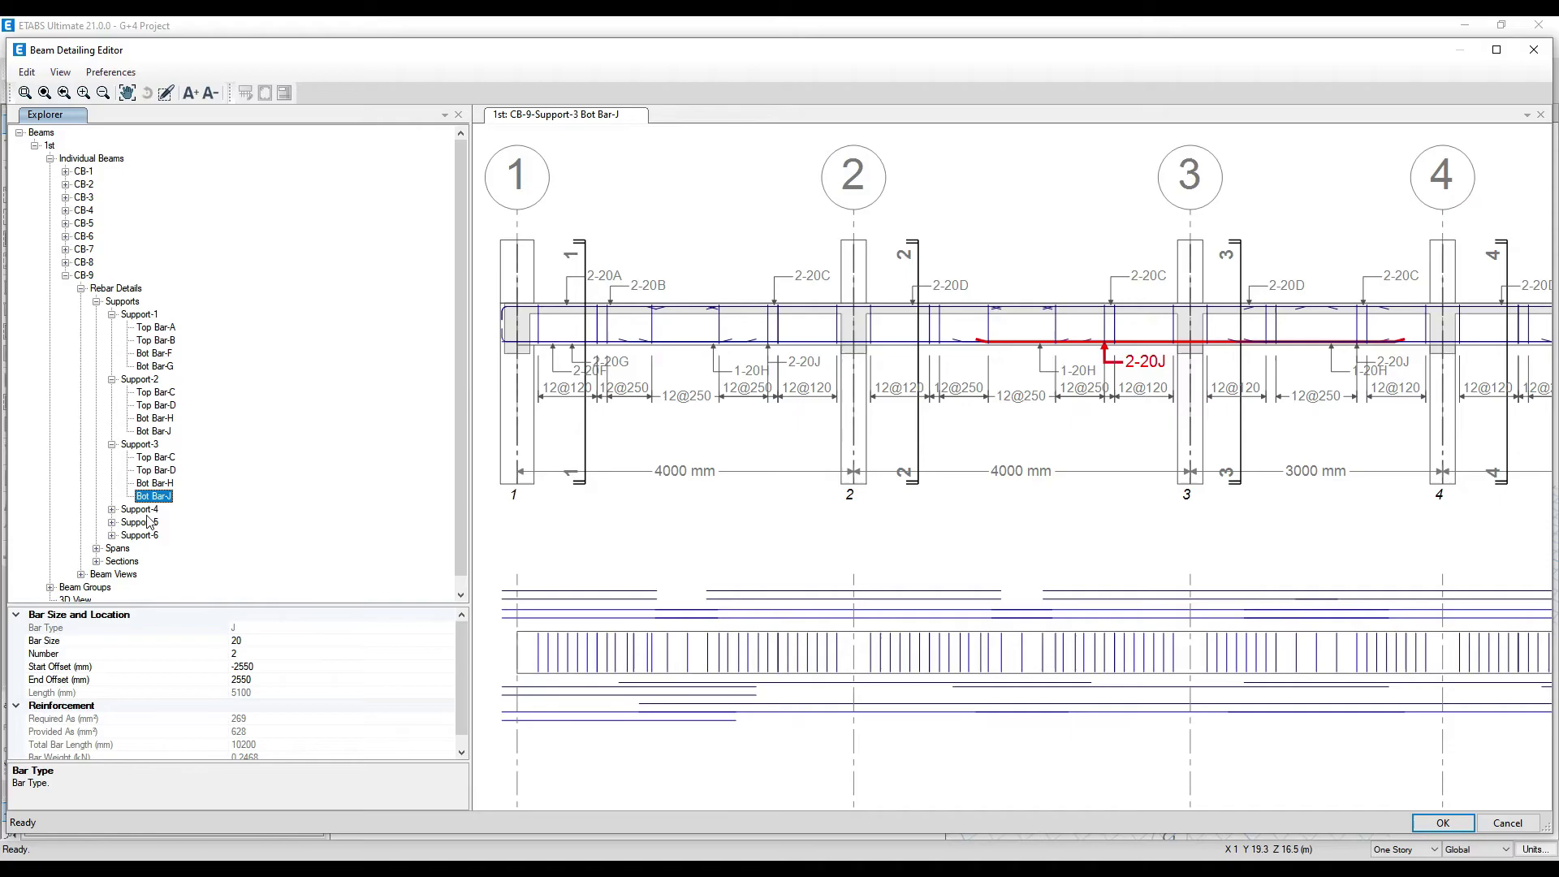
# Check the bar list of Support-4, and collapse the expanded support entries of CB-9
pyautogui.click(112, 509)
pyautogui.click(112, 509)
pyautogui.click(112, 444)
pyautogui.click(112, 379)
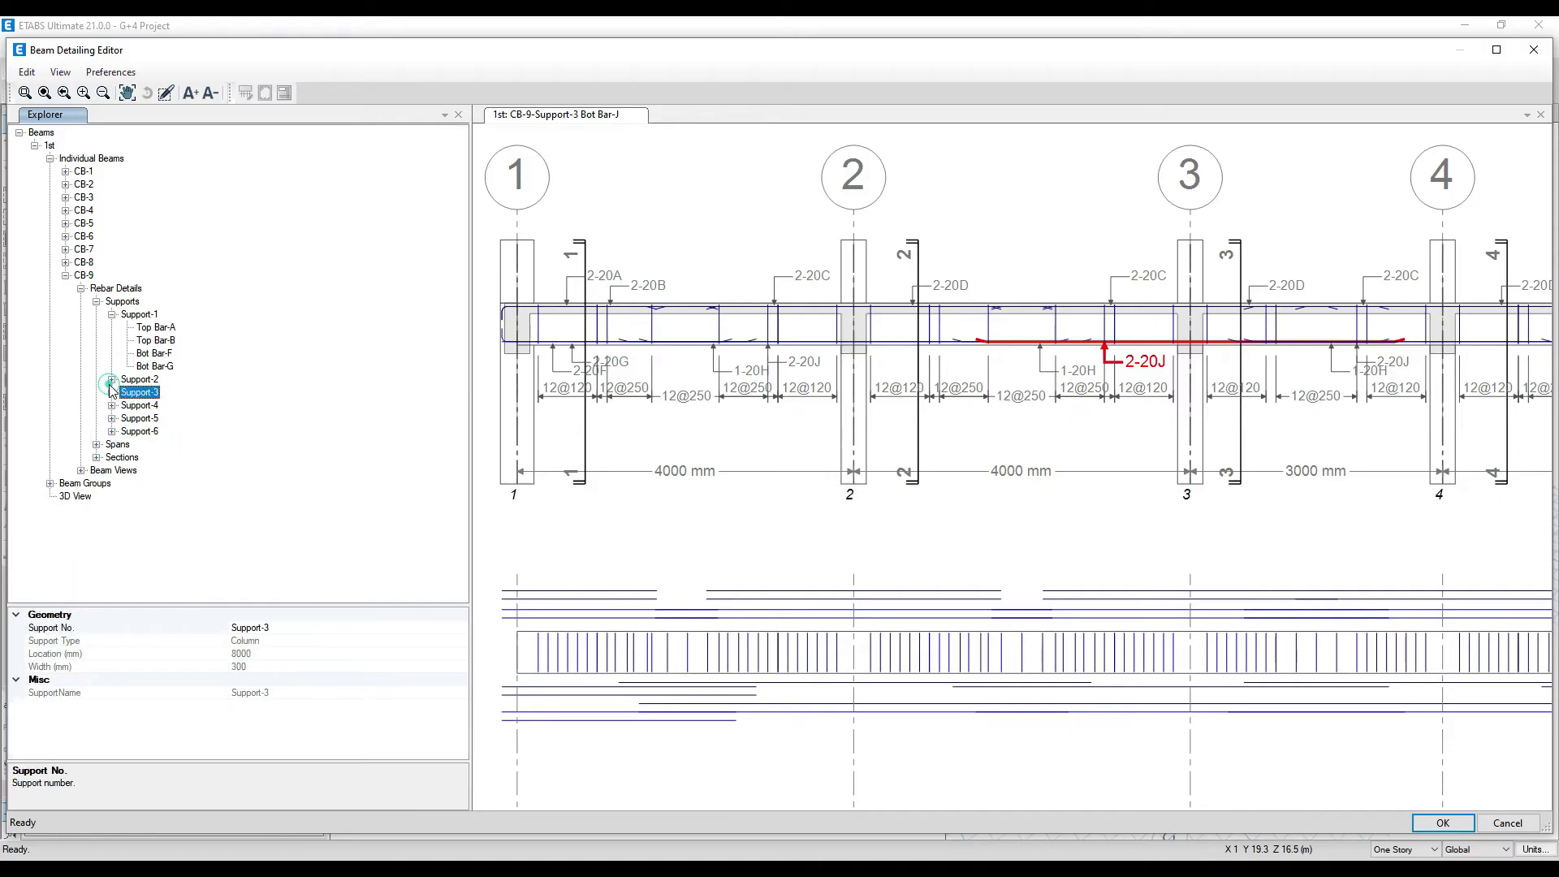
pyautogui.click(112, 314)
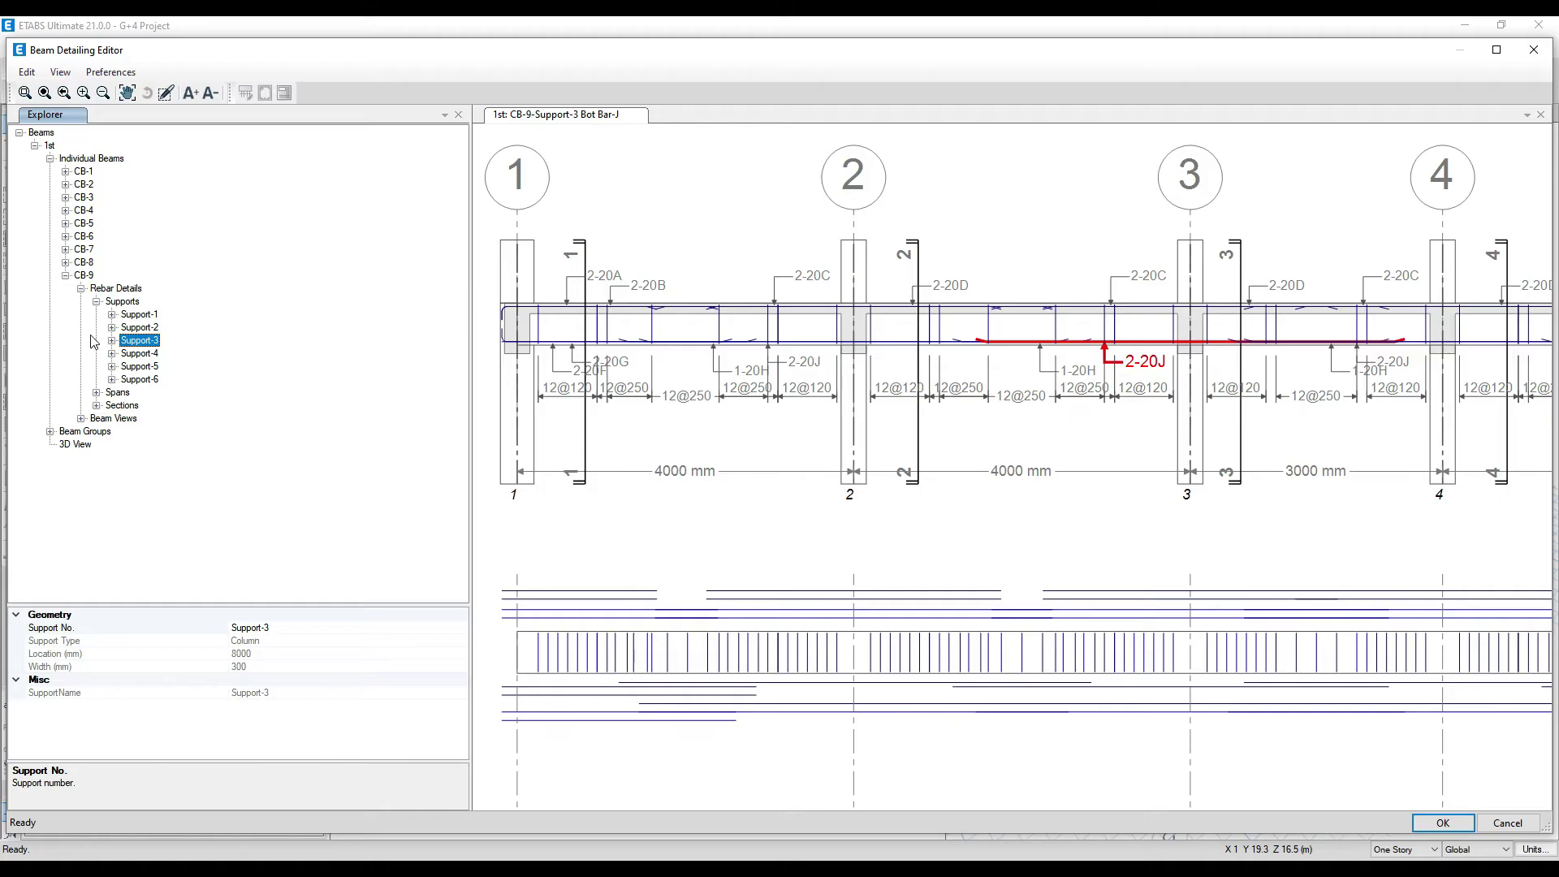
# Highlight stirrup zones A through E of Span-1 in CB-9 and review each zone's bar size and spacing
pyautogui.click(97, 392)
pyautogui.click(112, 405)
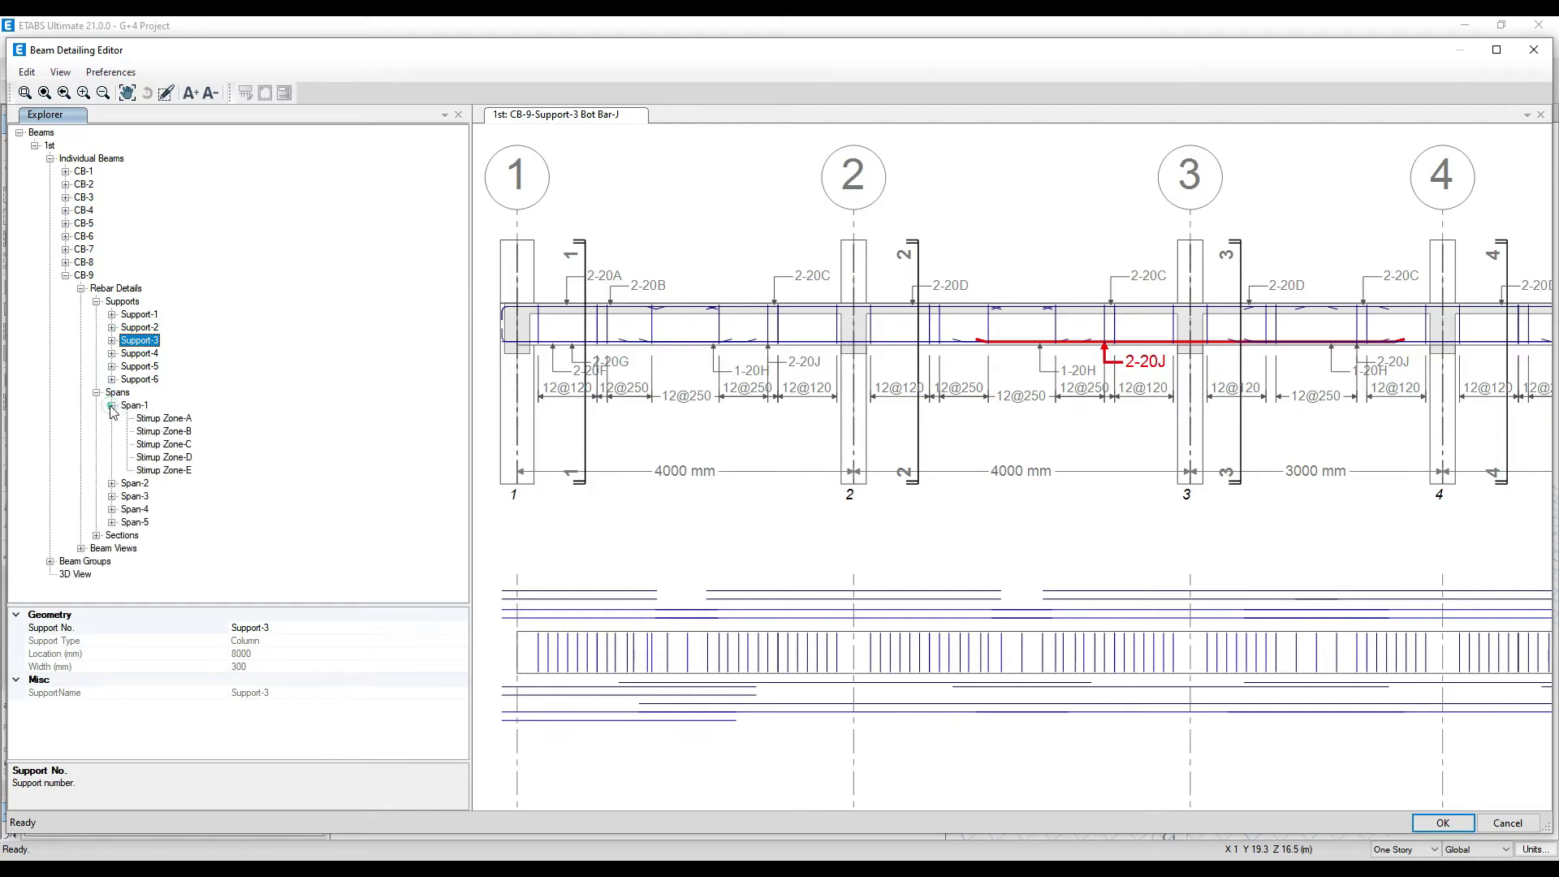
pyautogui.click(154, 418)
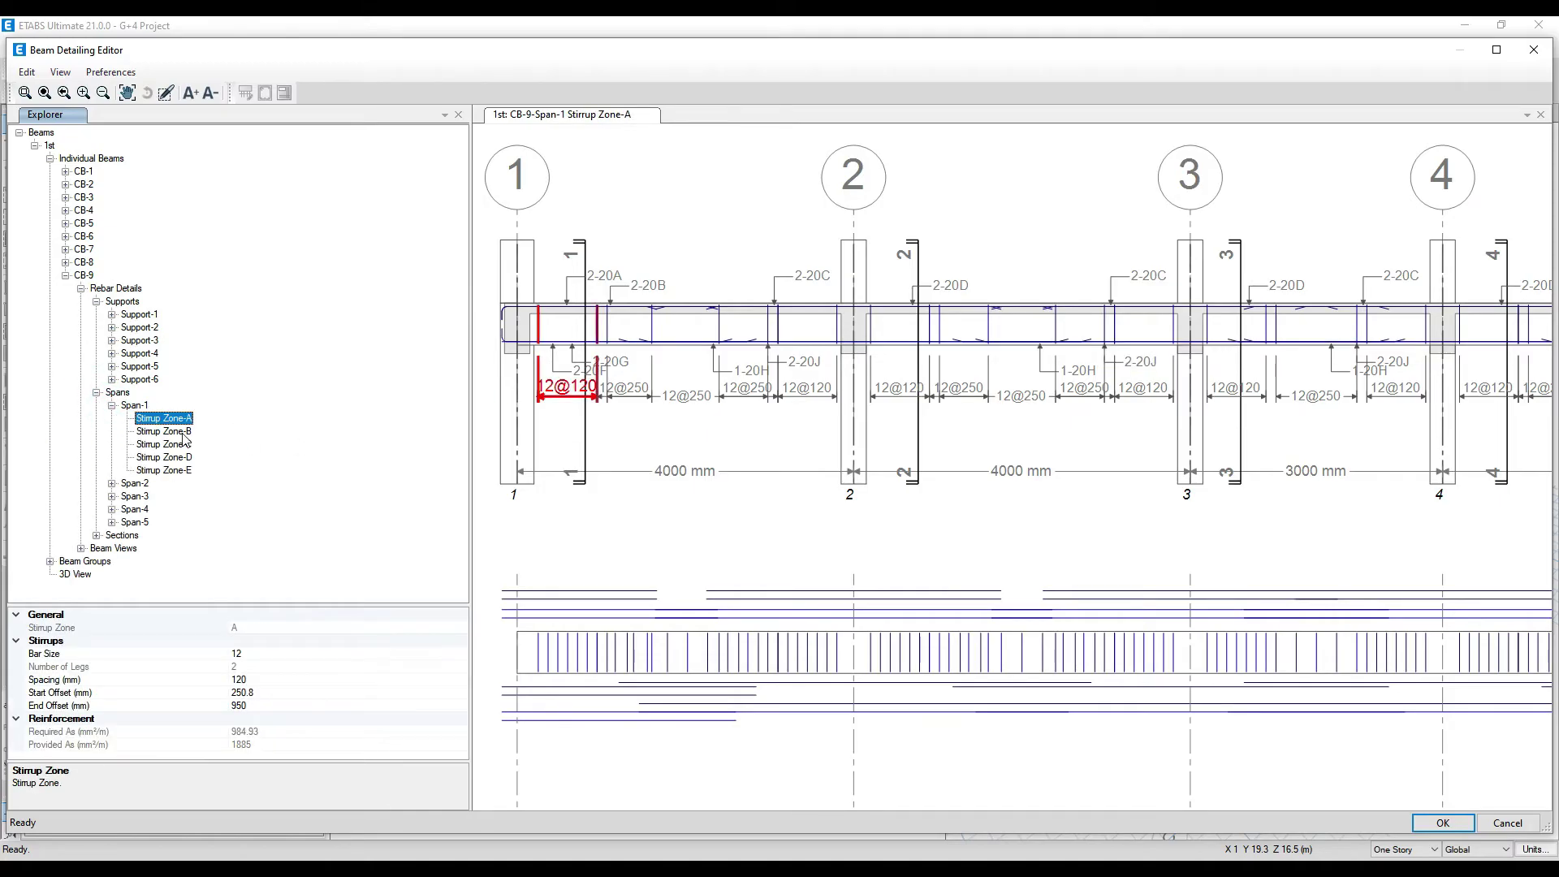
pyautogui.click(180, 432)
pyautogui.click(183, 444)
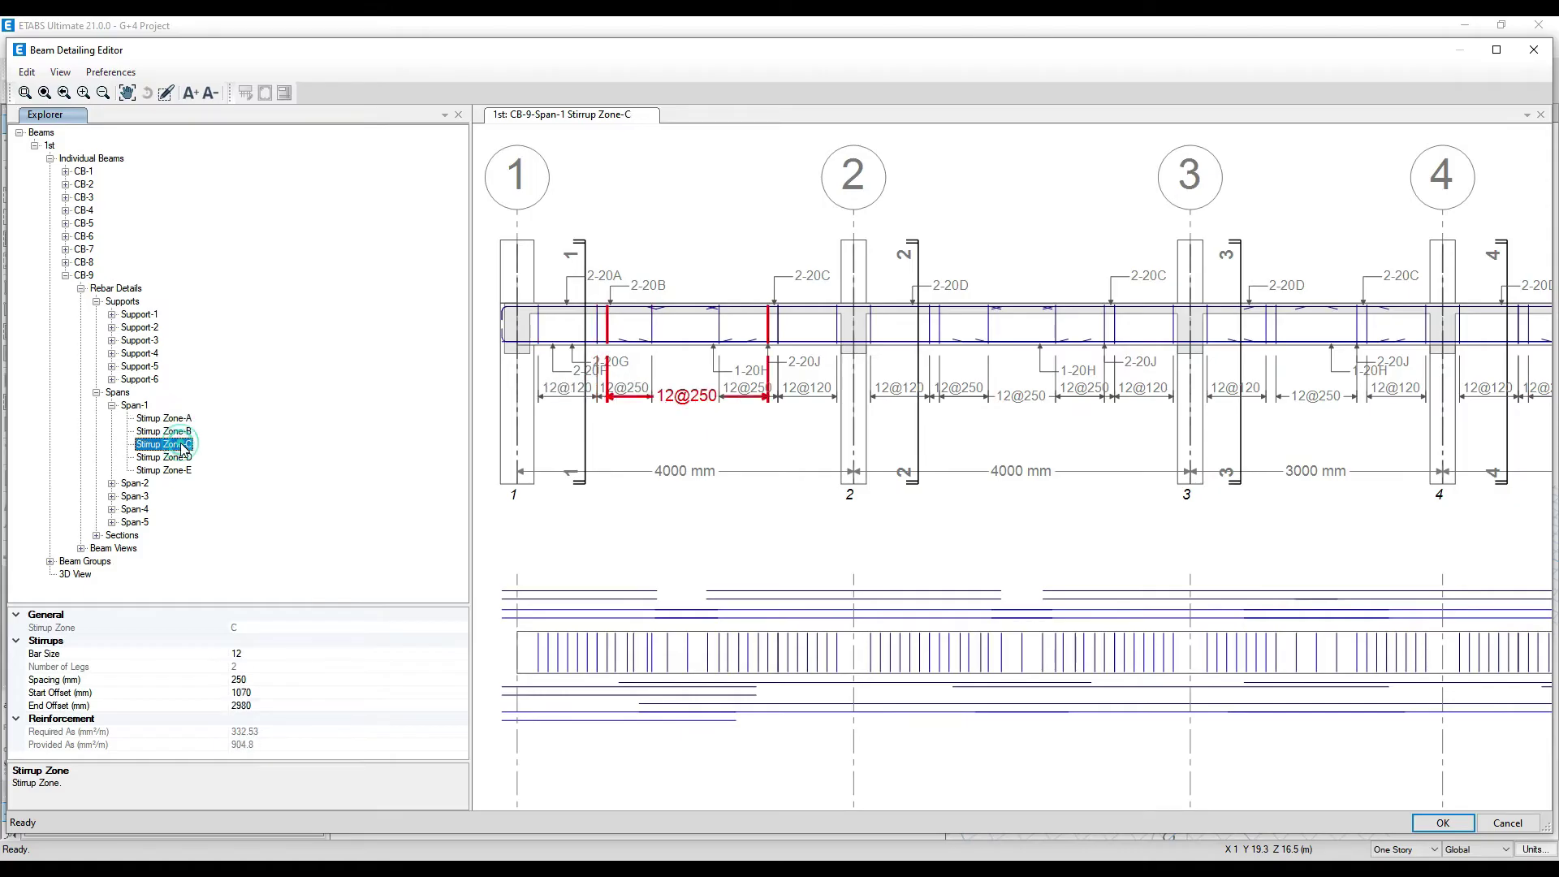
pyautogui.click(181, 457)
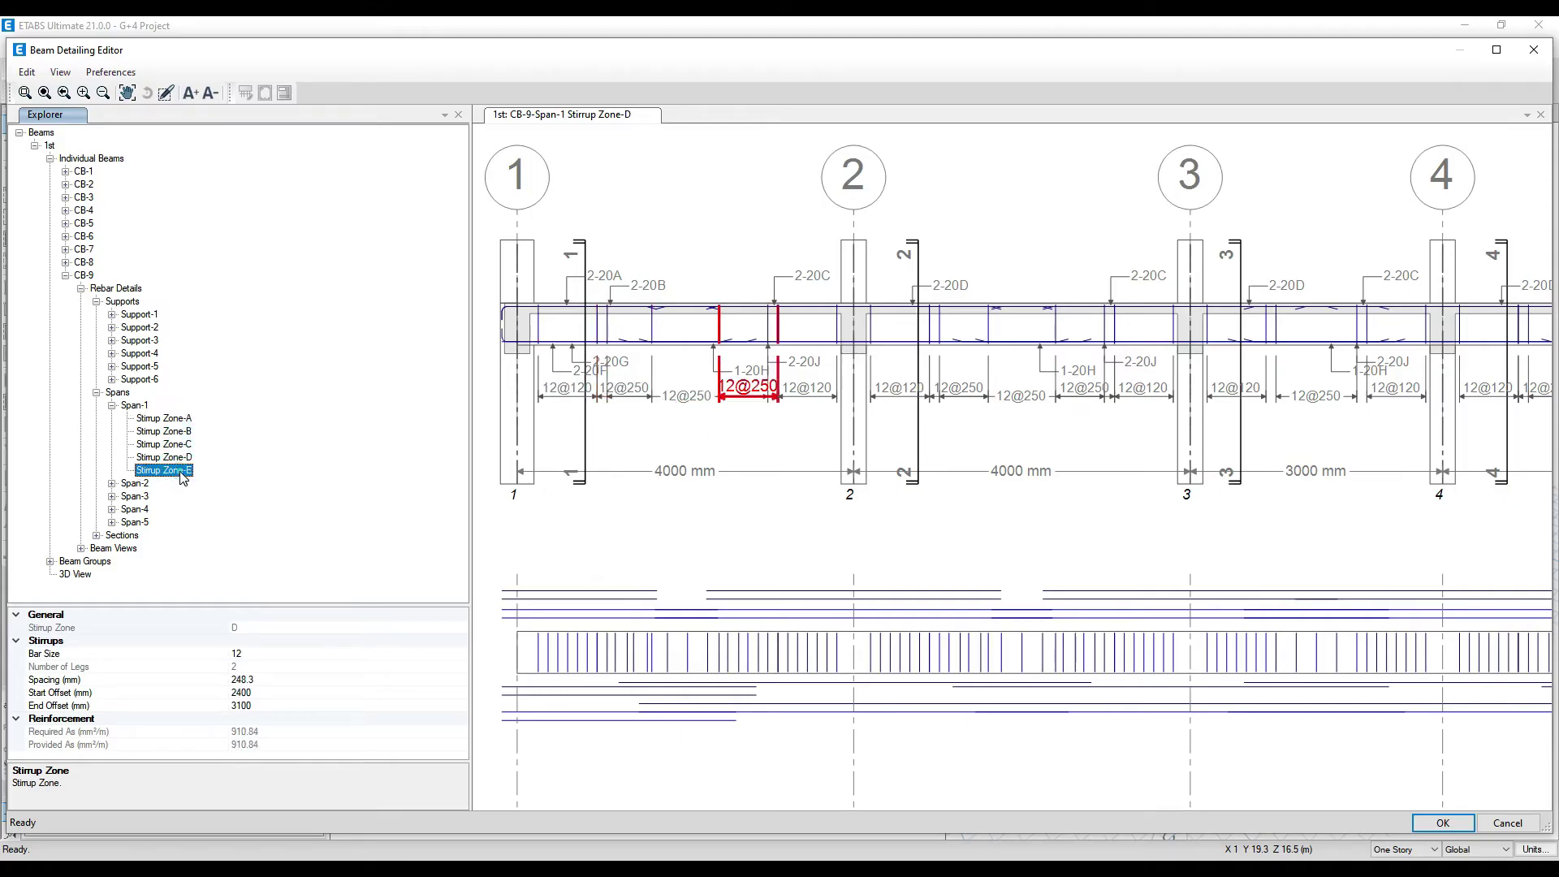
pyautogui.click(183, 471)
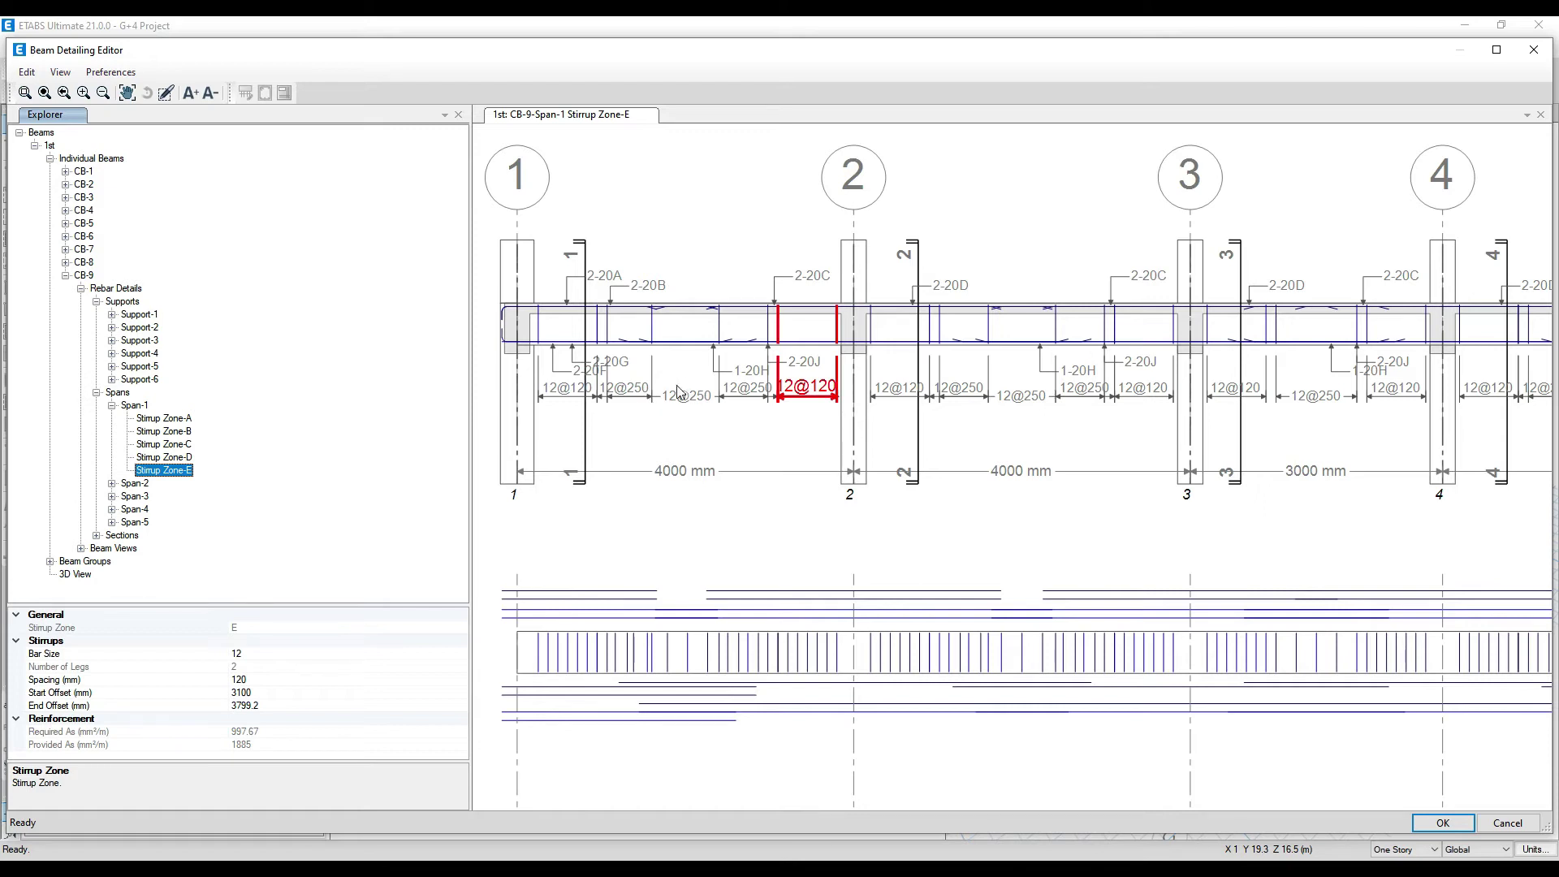
# Check Span-1's stirrup zones in the CB-9 elevation, highlight Stirrup Zone-D, and collapse the Span-1 entry
pyautogui.scroll(2, 567, 387)
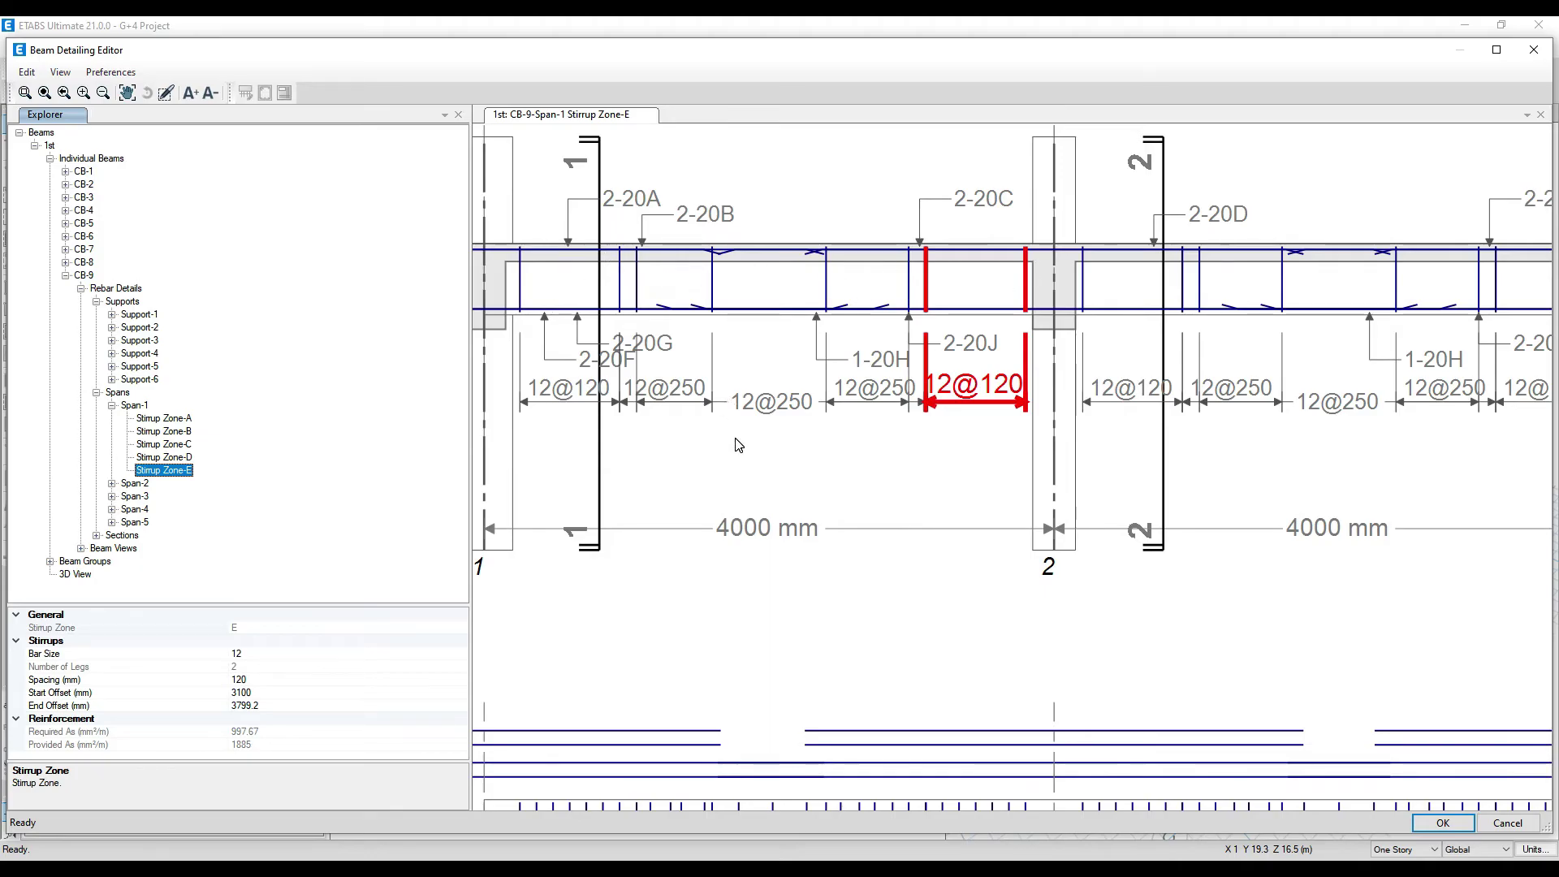
pyautogui.scroll(-2, 735, 442)
pyautogui.click(186, 458)
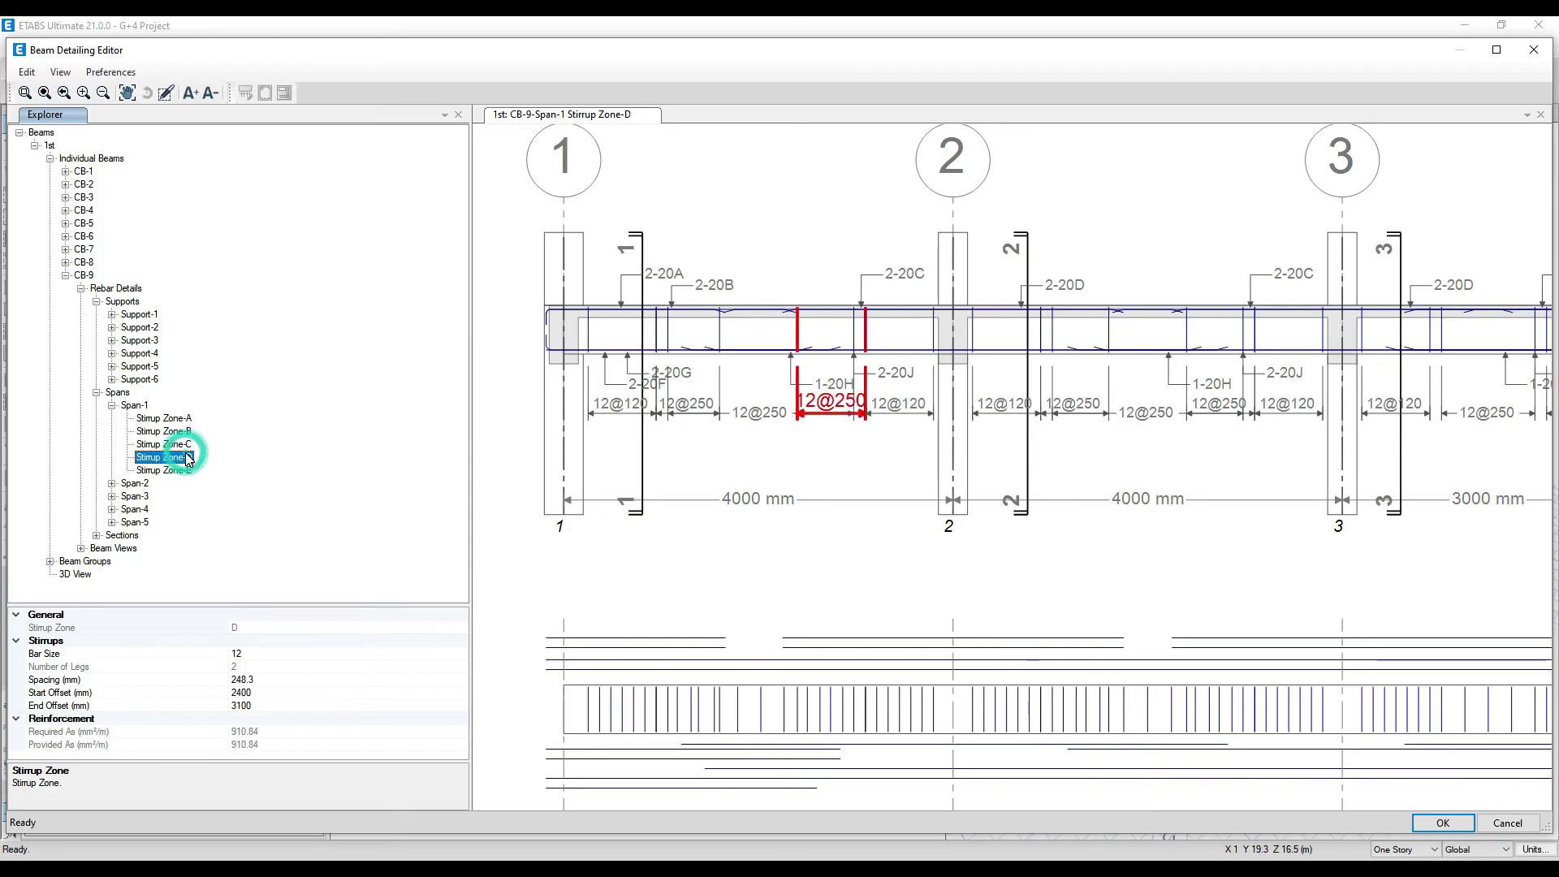
pyautogui.click(112, 405)
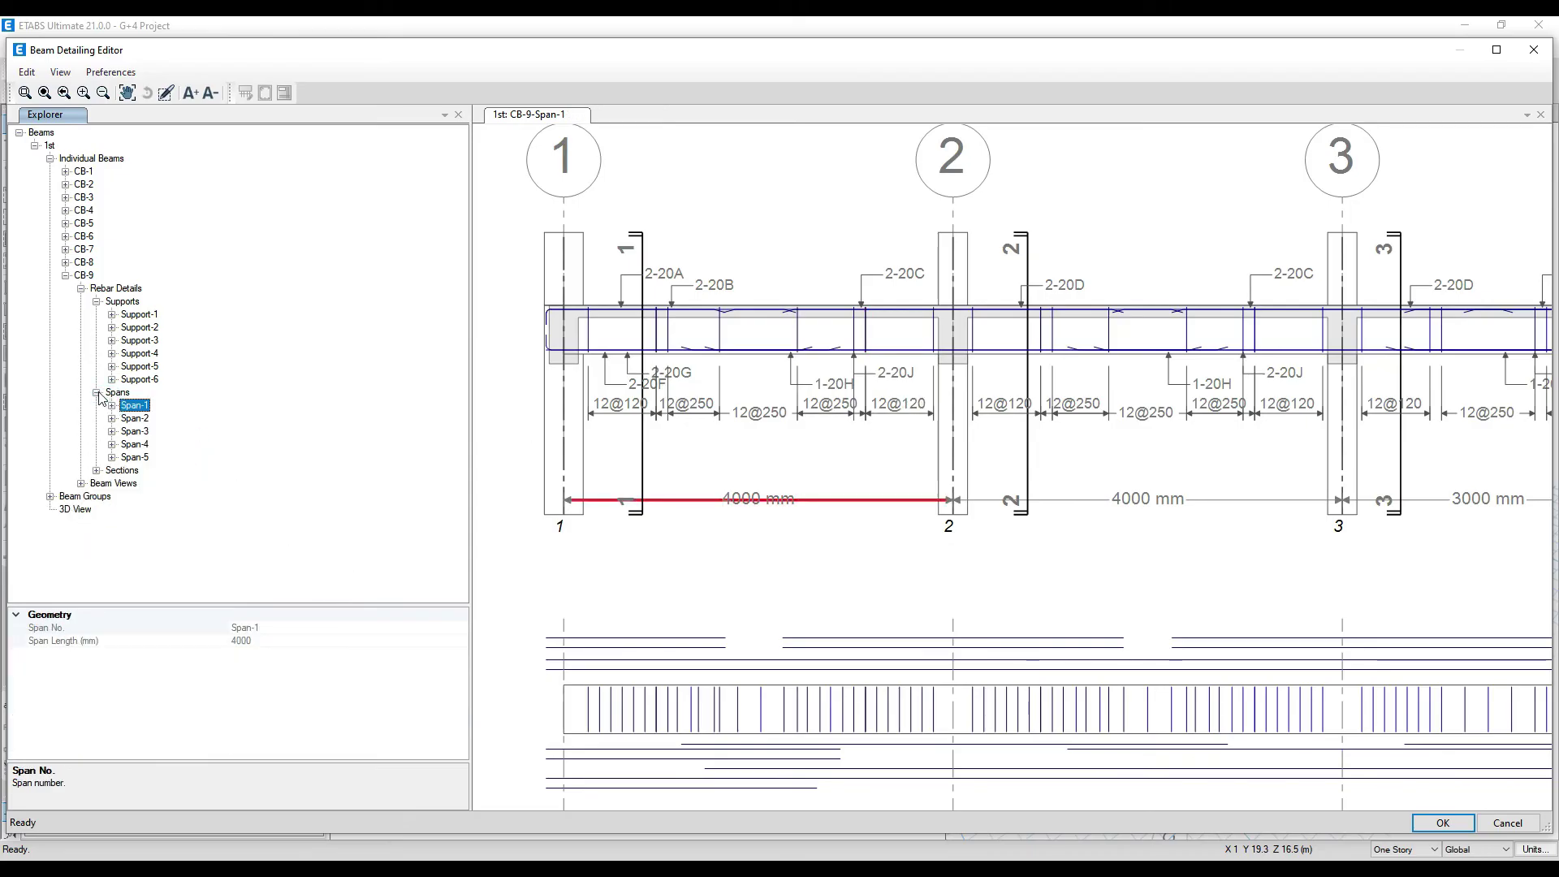
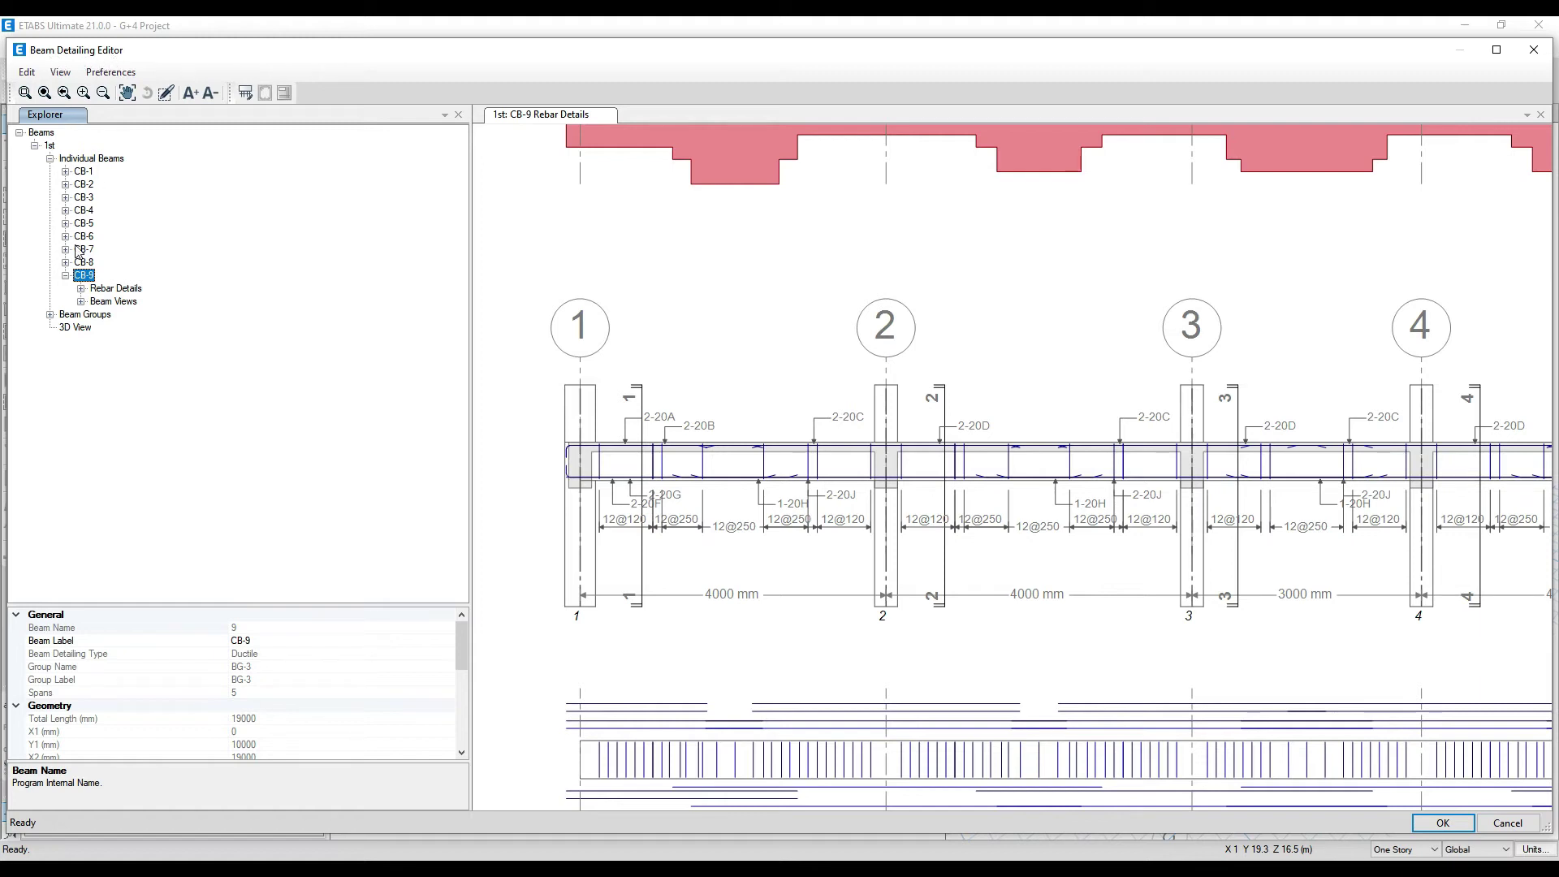
# Open the beam rebar editing table for CB-9 and enlarge it to fit its support and span rows
pyautogui.rightClick(88, 276)
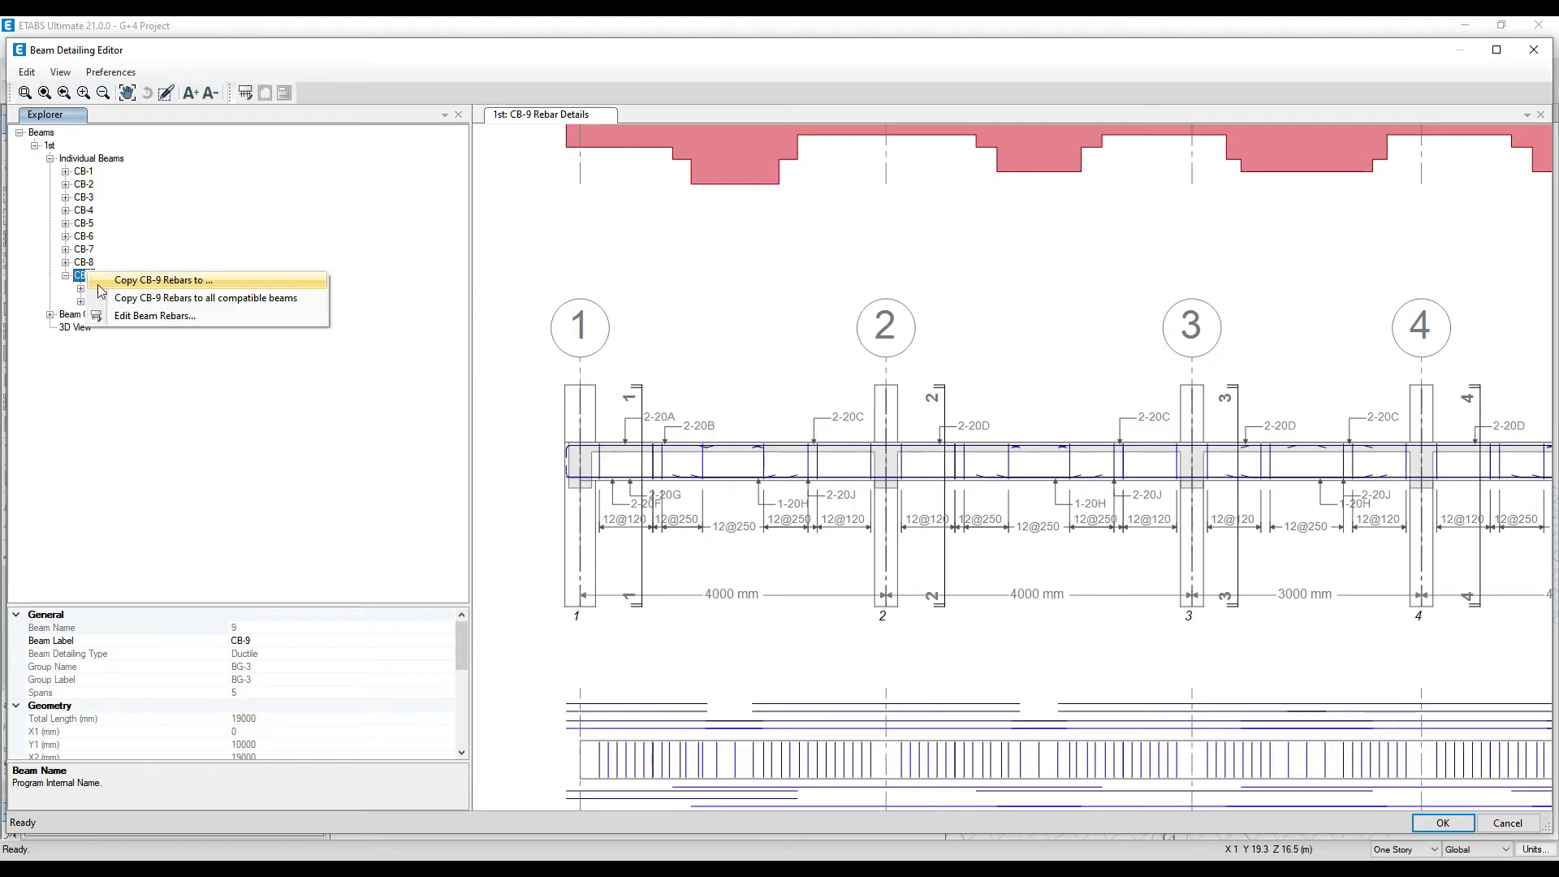
pyautogui.click(286, 393)
pyautogui.rightClick(90, 283)
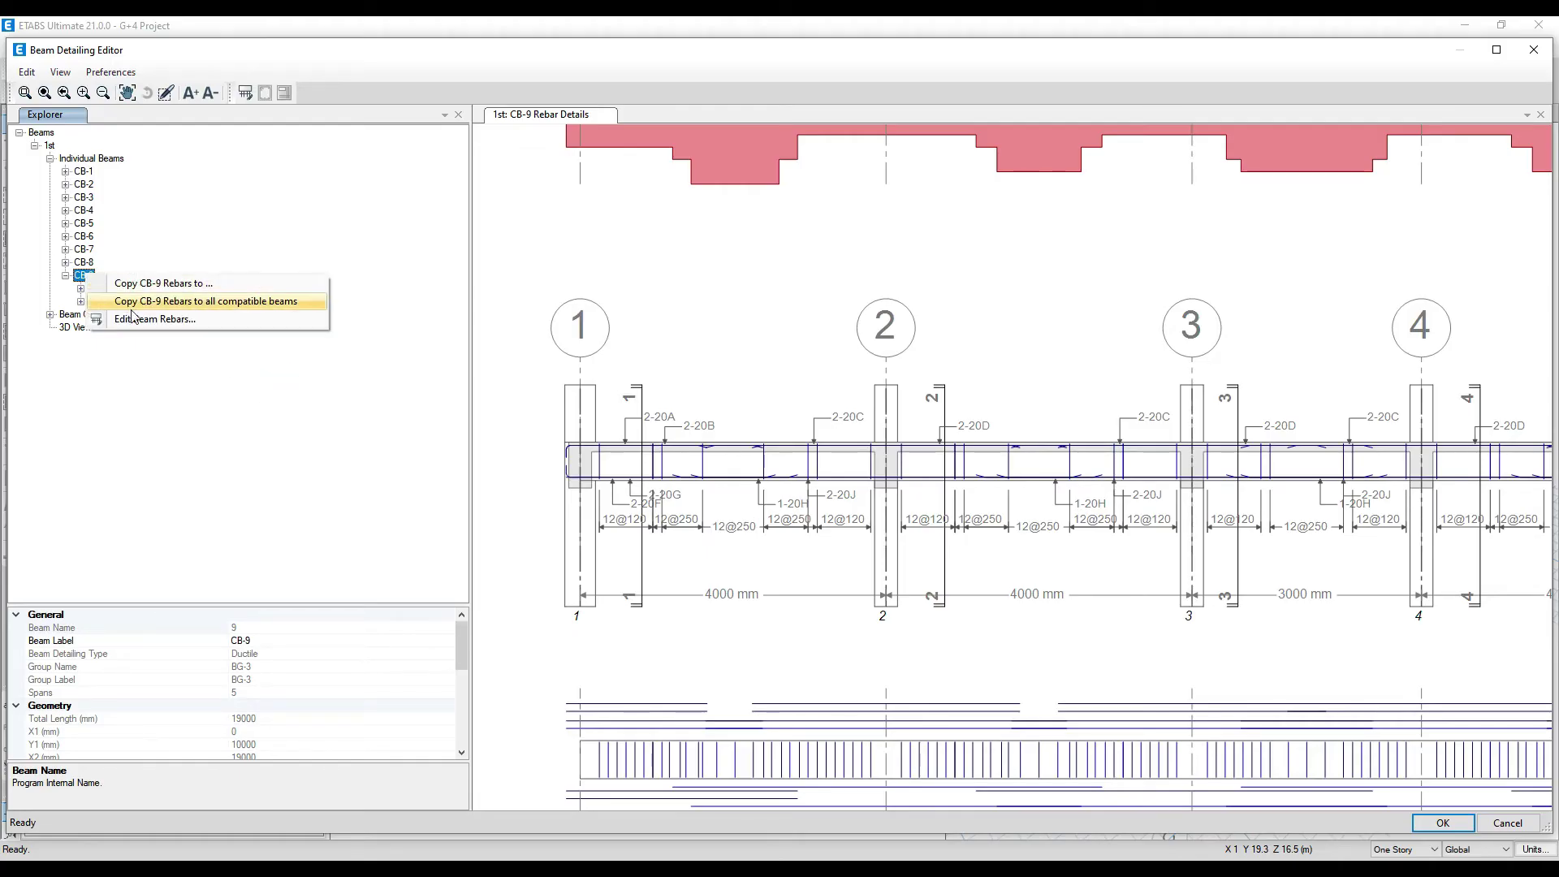
pyautogui.click(154, 319)
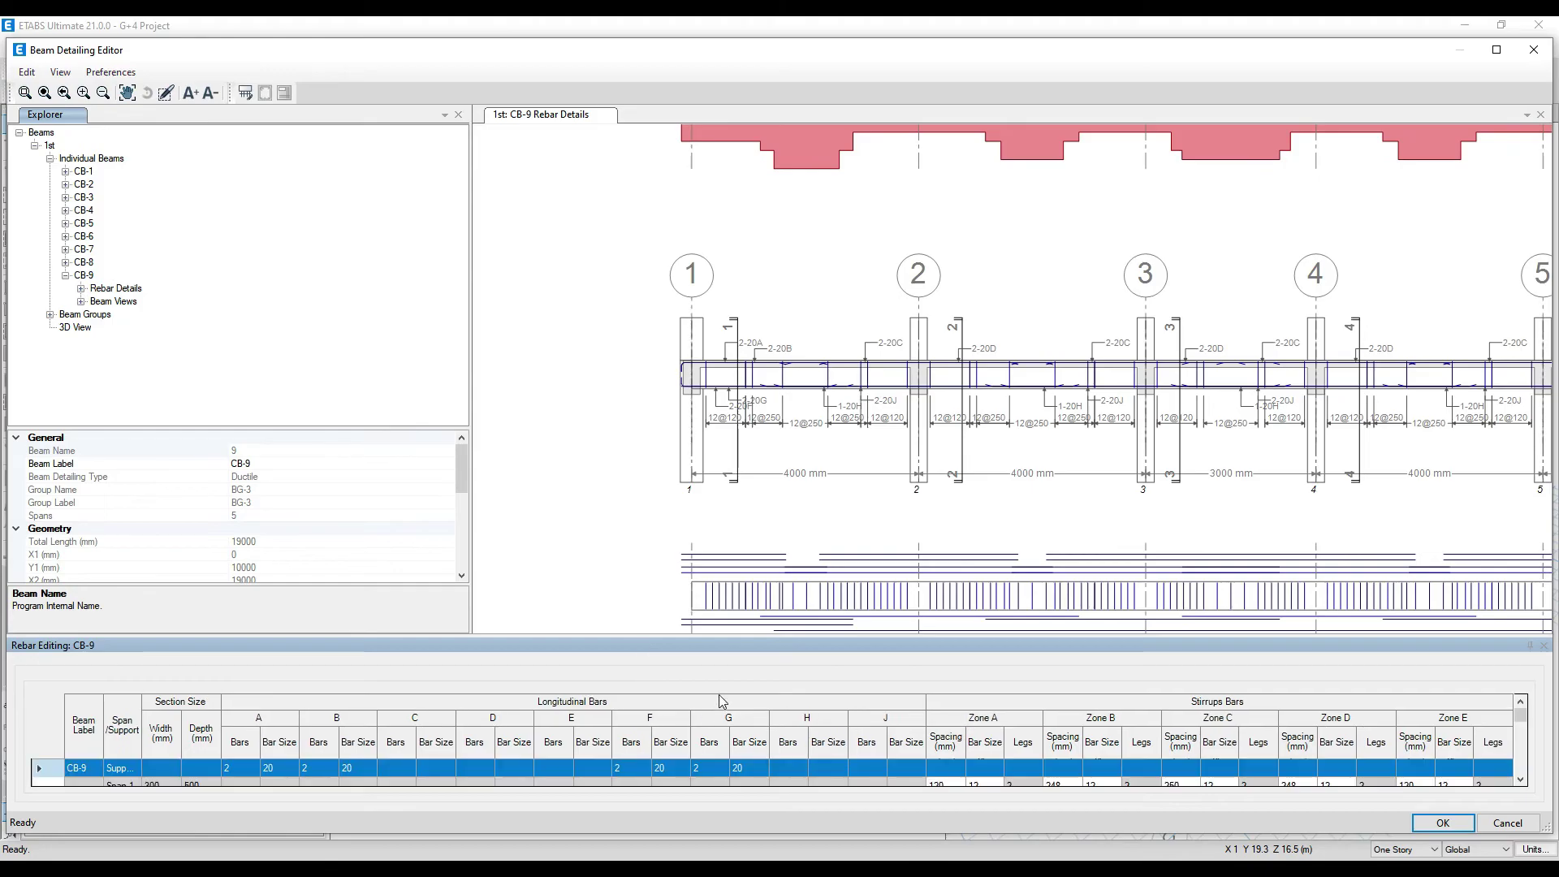
pyautogui.moveTo(734, 637); pyautogui.dragTo(732, 488)
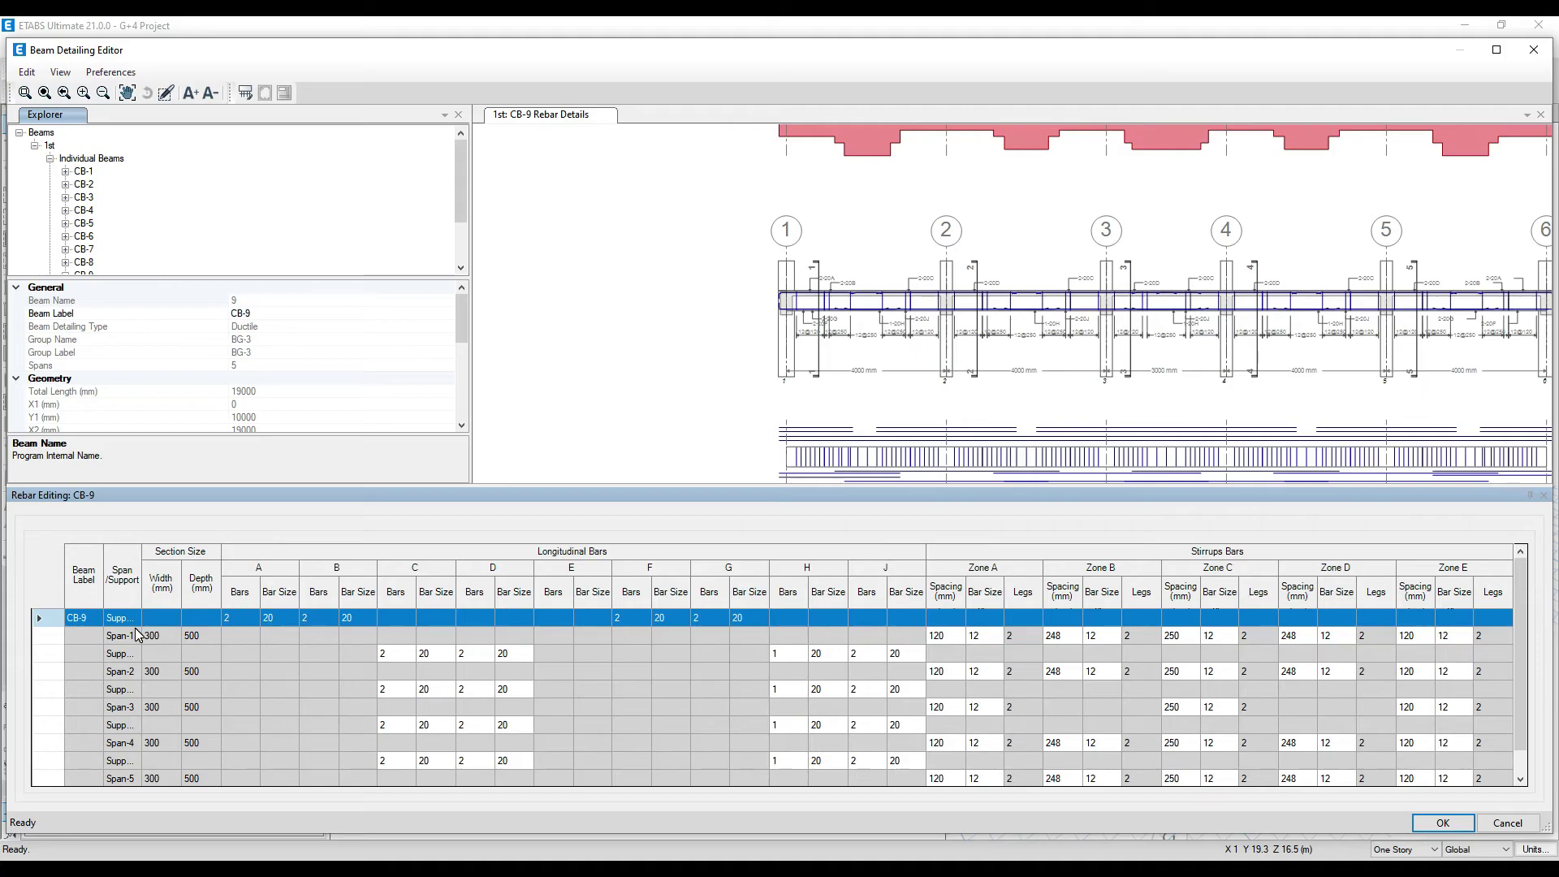
# Set the number of A bars at CB-9's first support to 4 and check their label in the elevation
pyautogui.click(249, 620)
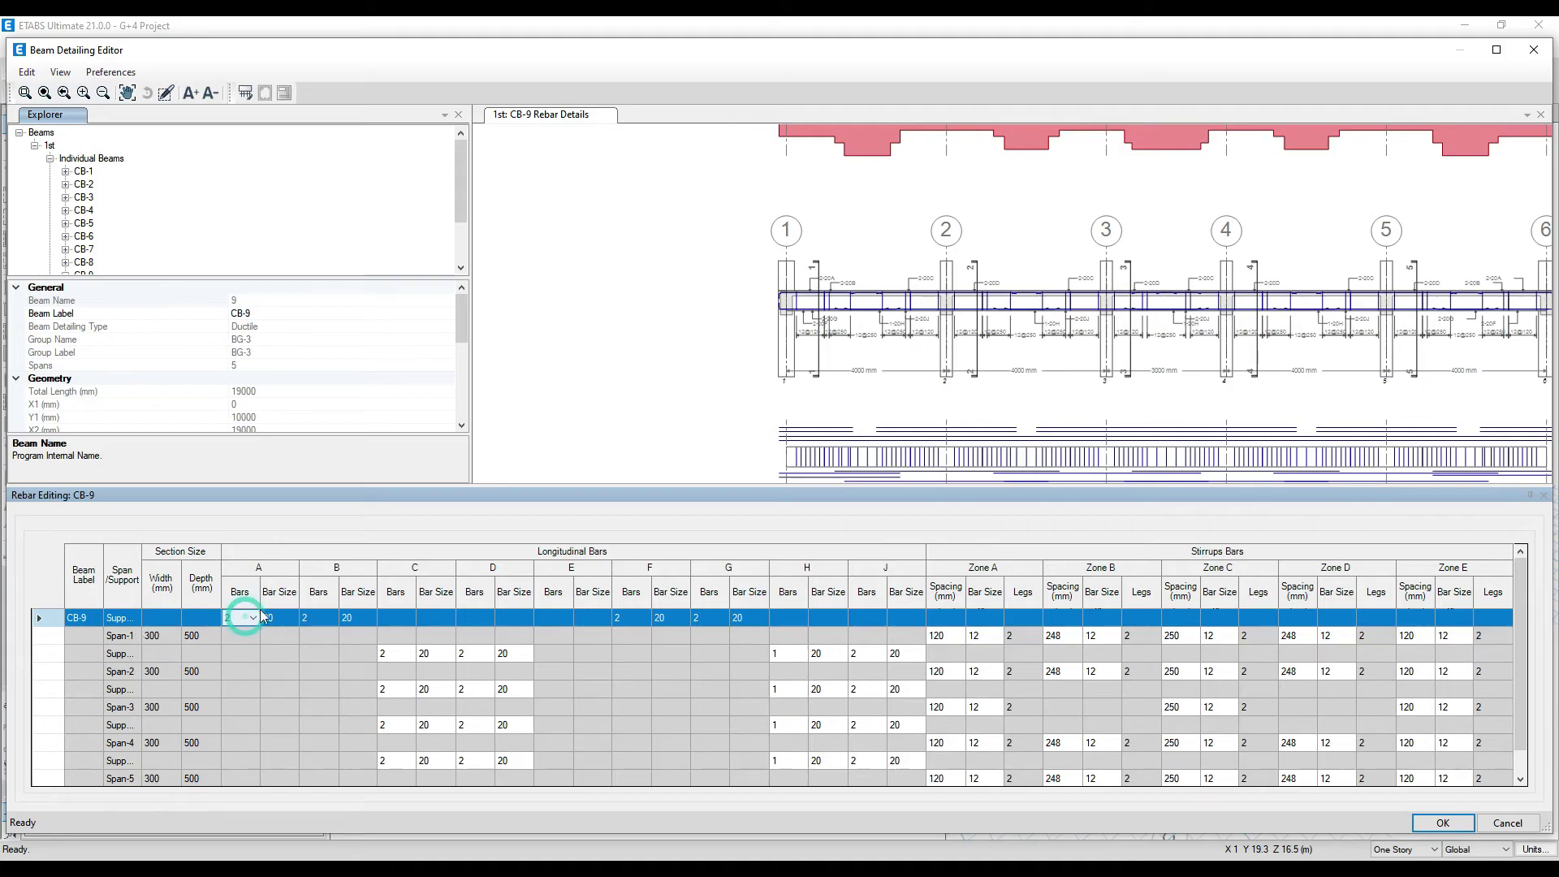
pyautogui.scroll(5, 824, 279)
pyautogui.scroll(1, 824, 279)
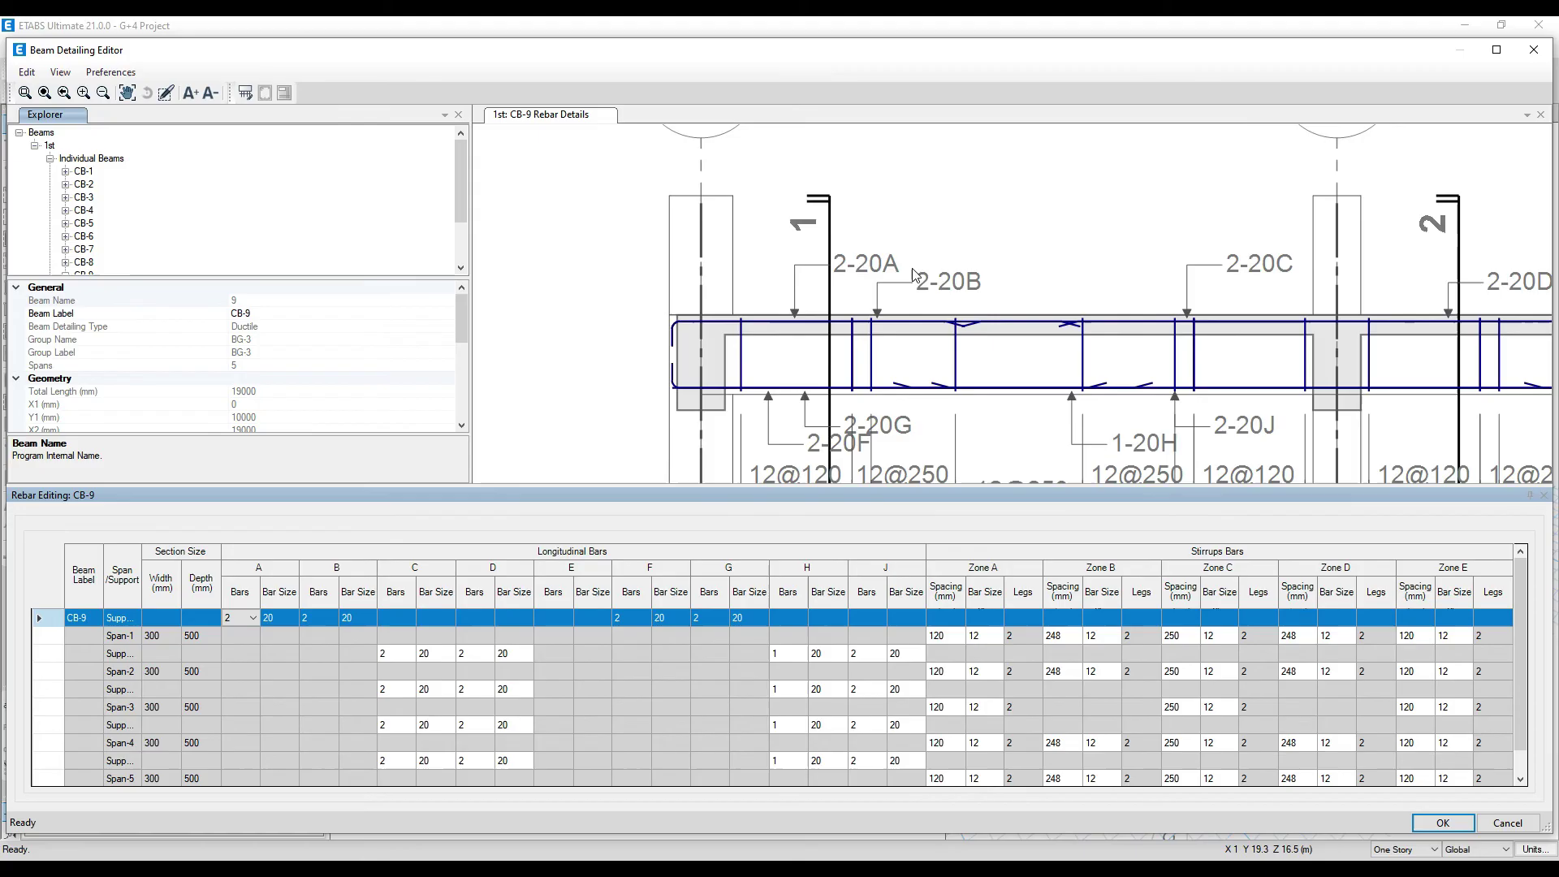
pyautogui.click(252, 618)
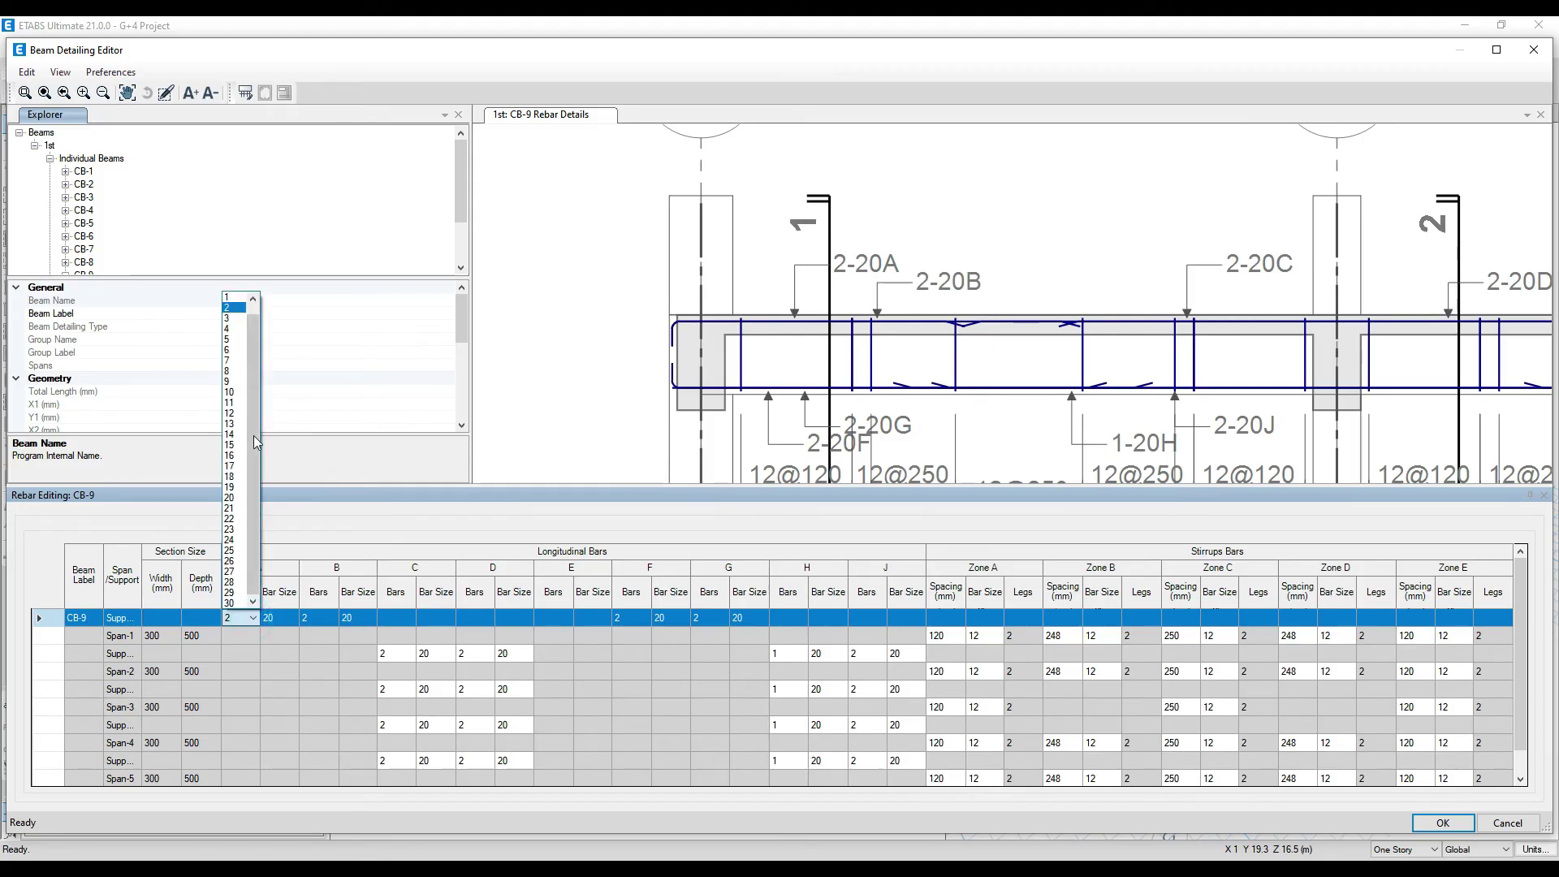
pyautogui.click(237, 328)
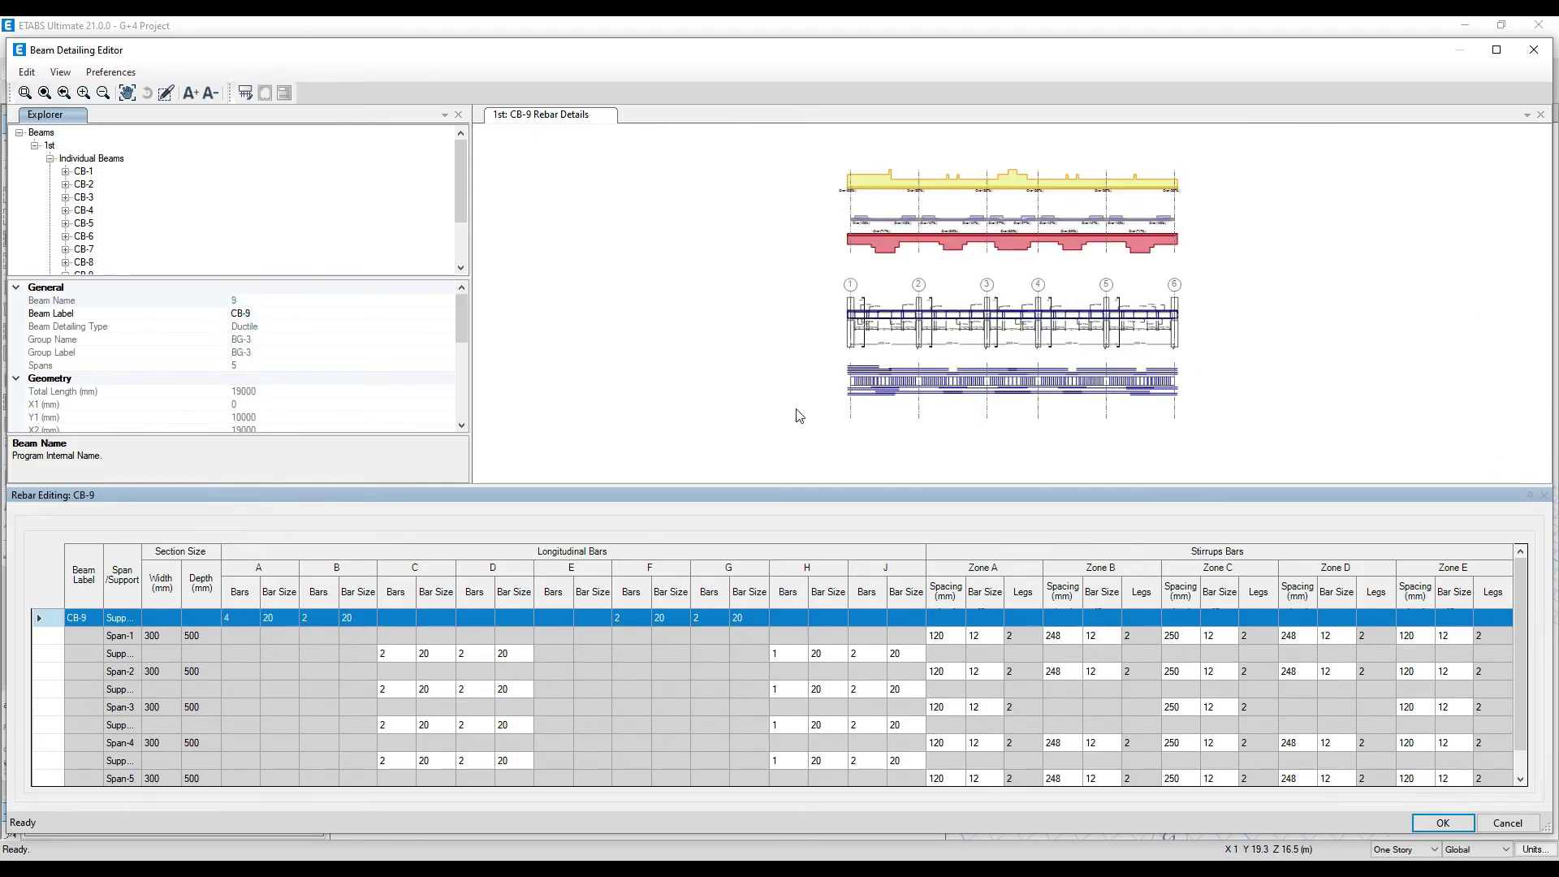
pyautogui.scroll(5, 867, 325)
pyautogui.scroll(3, 867, 327)
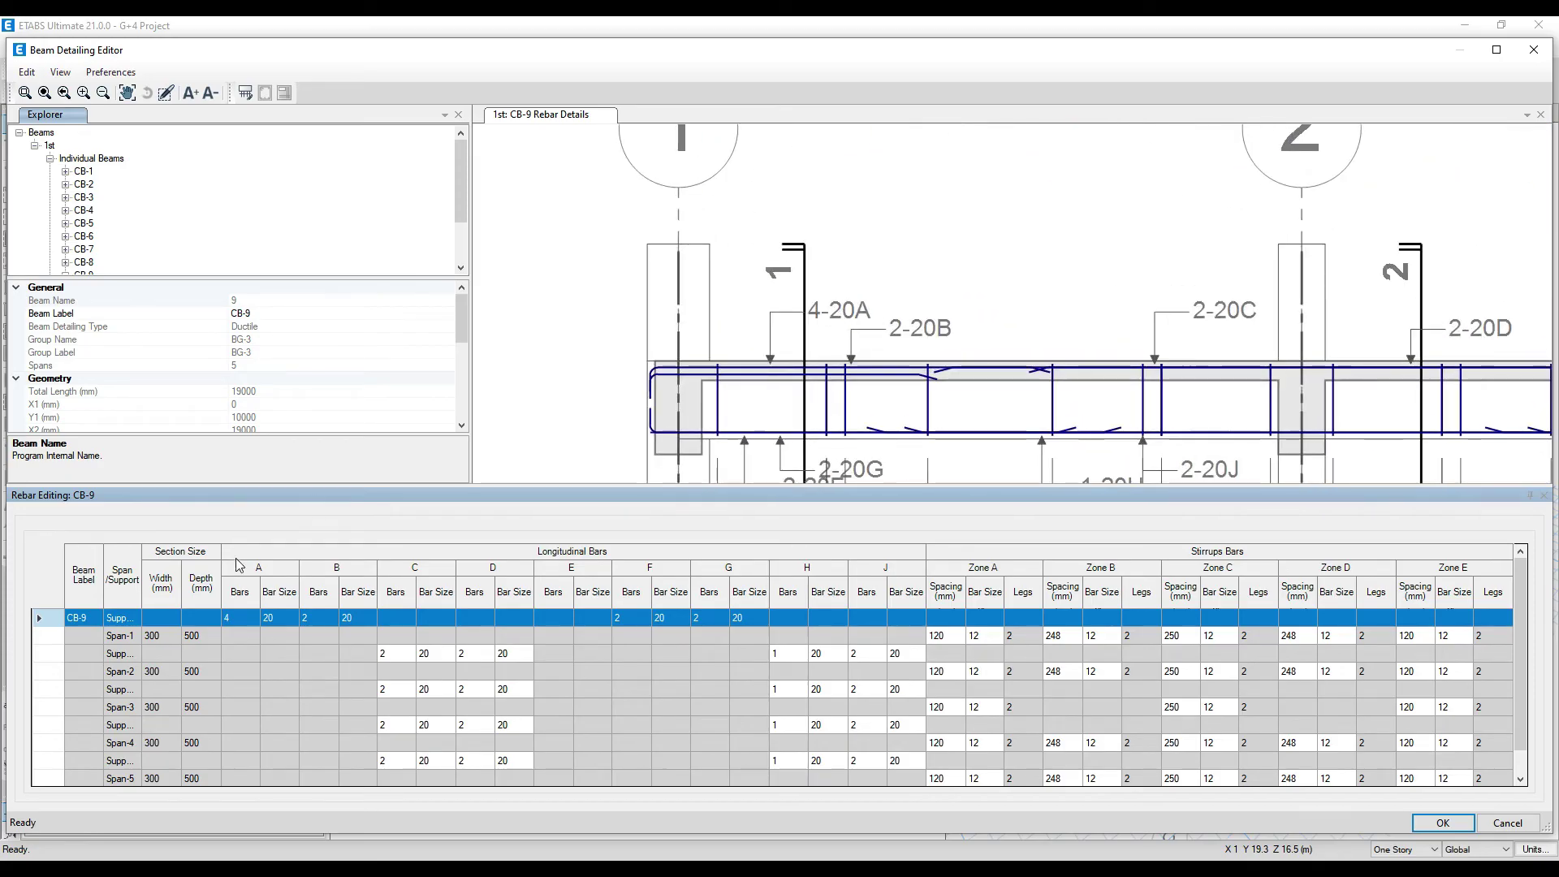
# Restore the number of A bars at CB-9's first support to 2 and check the elevation
pyautogui.click(244, 618)
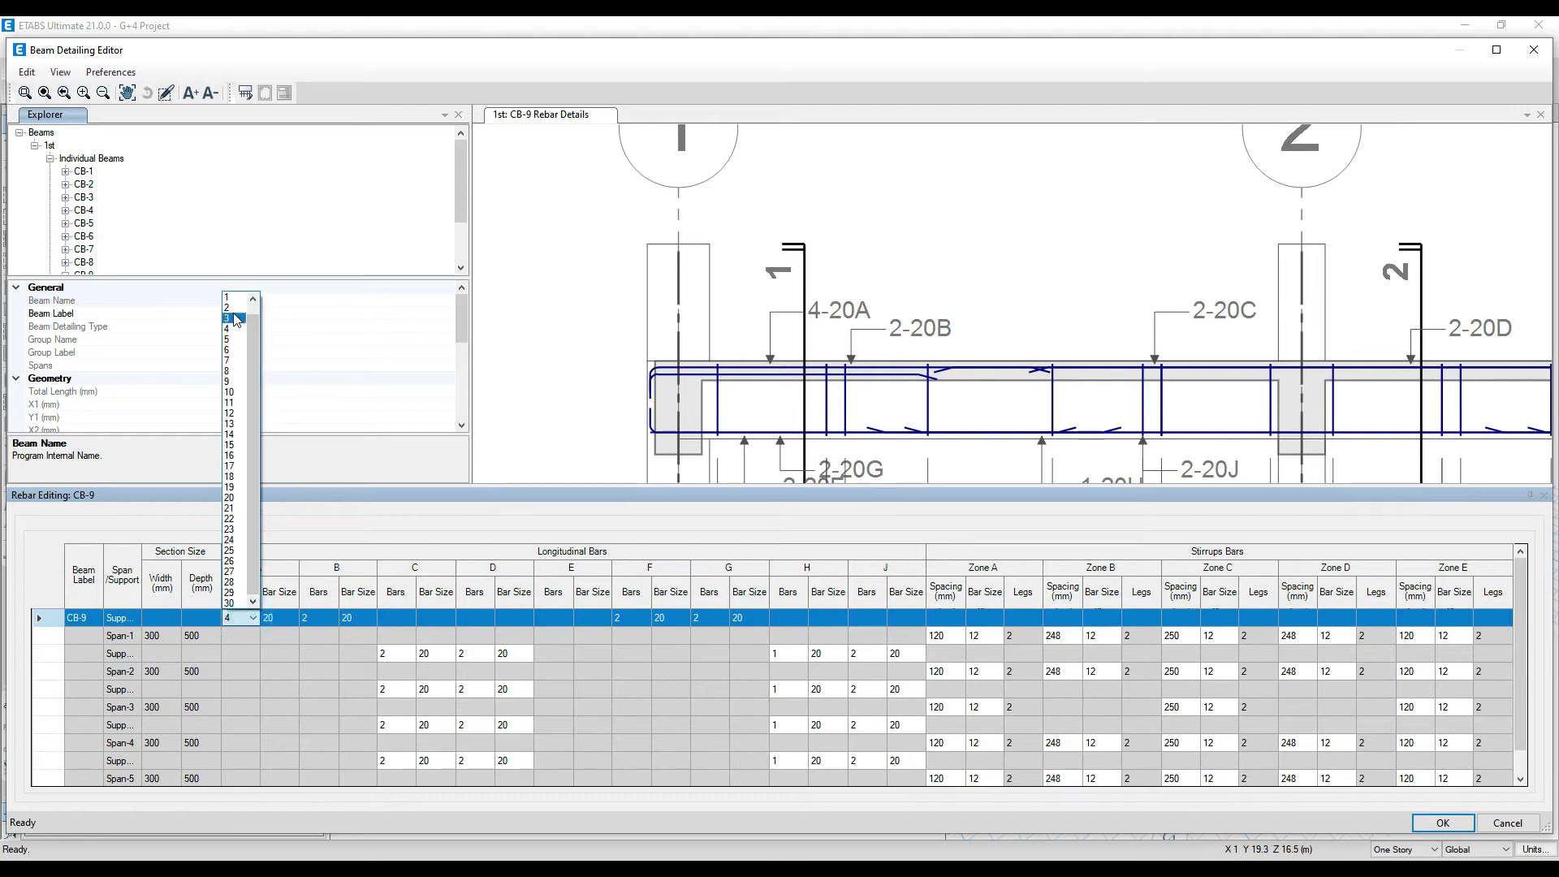
pyautogui.click(233, 309)
pyautogui.scroll(5, 915, 336)
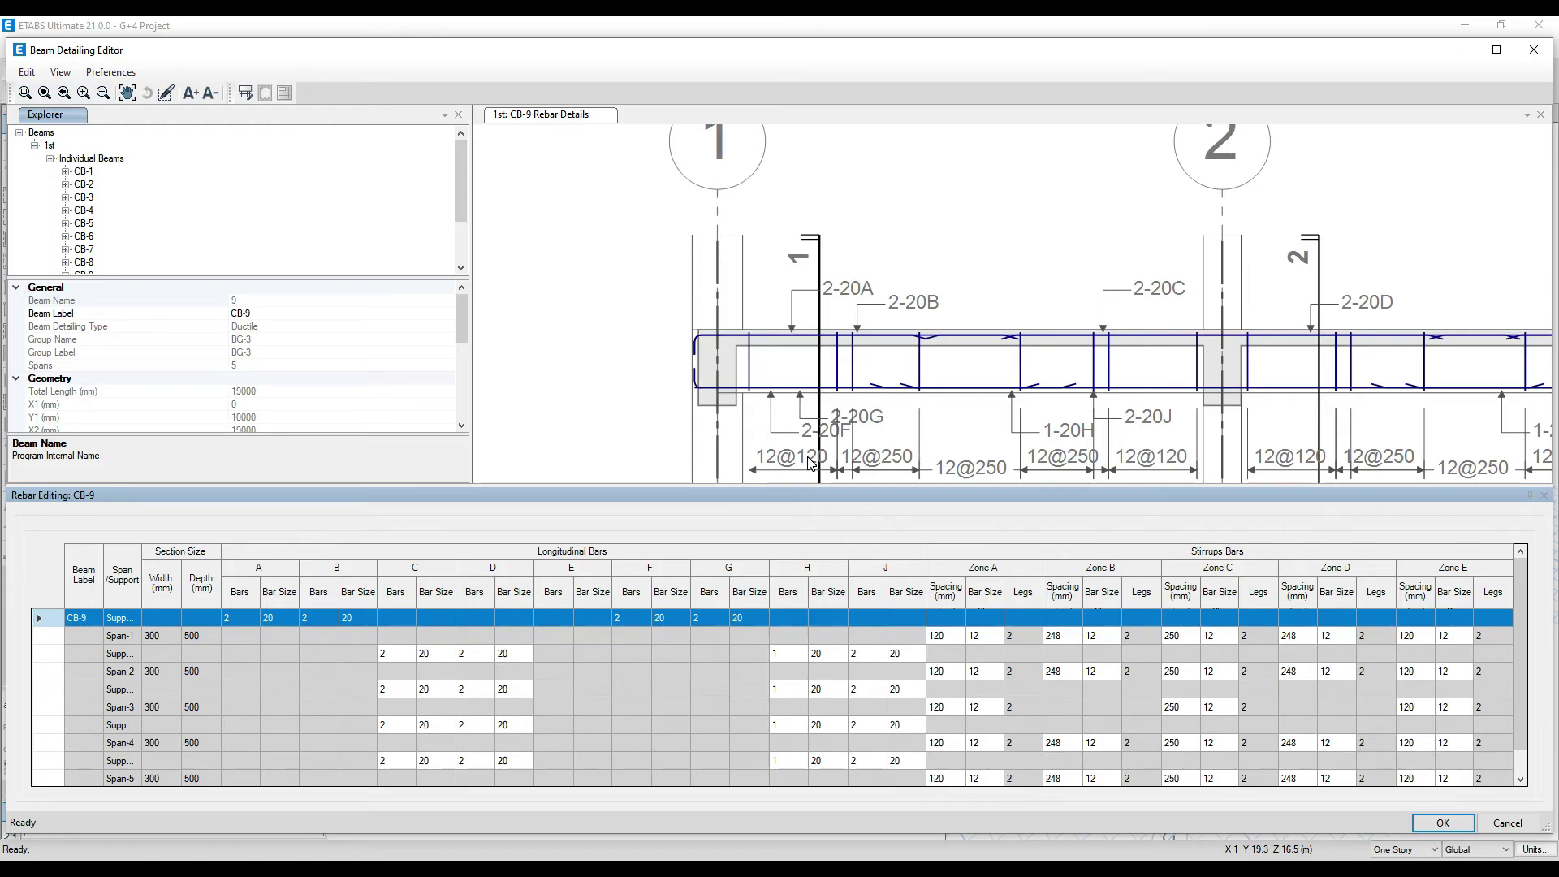
# Set the Zone A stirrup spacing of Span-1 in CB-9 to 100 mm and check it in the elevation
pyautogui.click(957, 635)
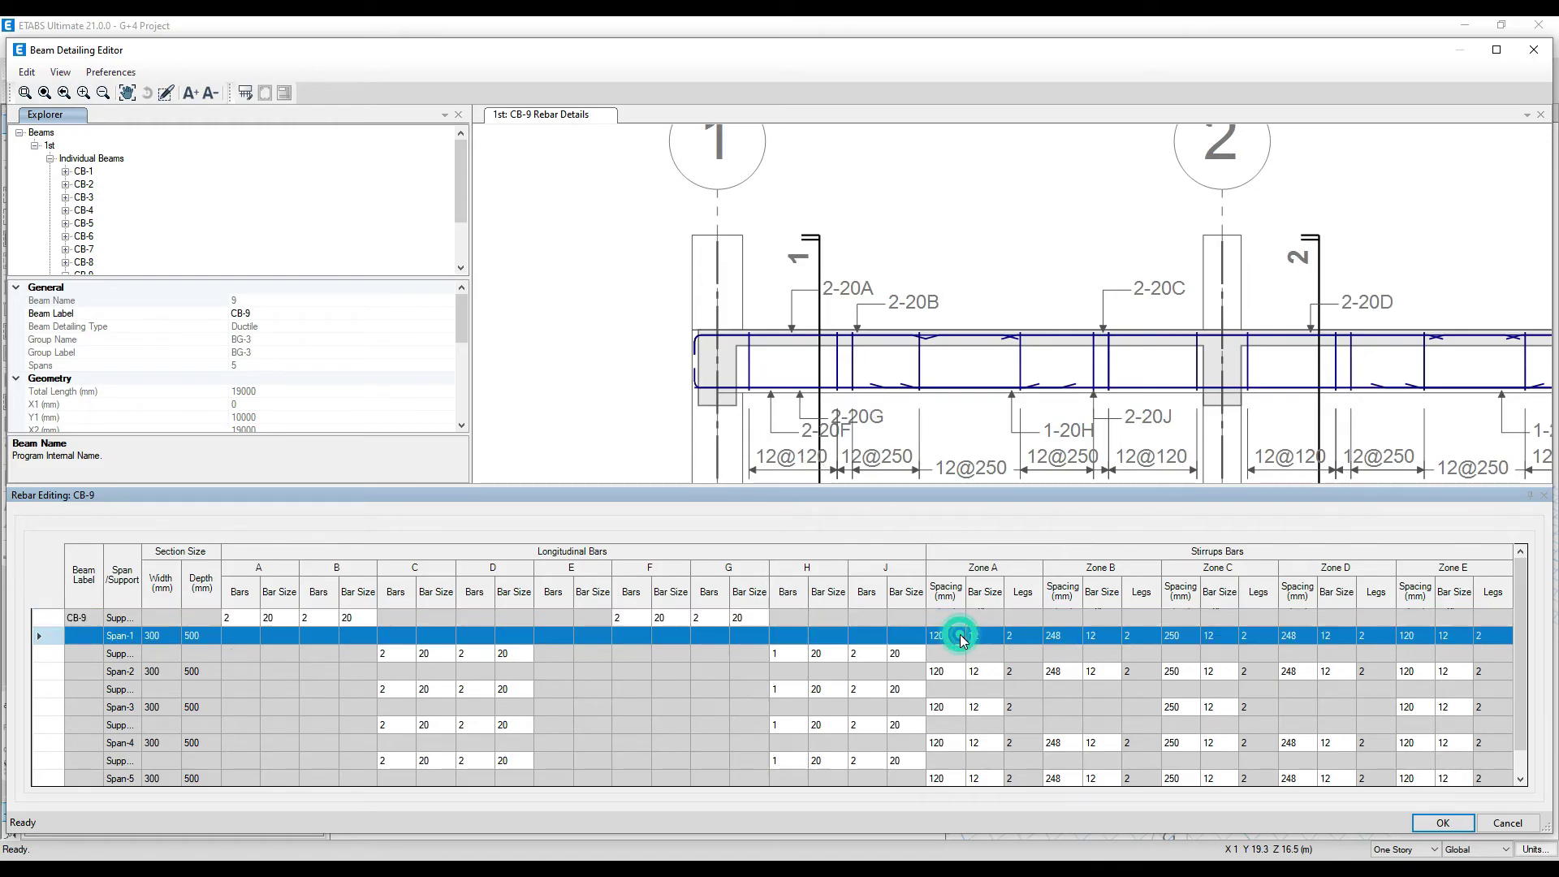
pyautogui.click(956, 635)
pyautogui.write('100')
pyautogui.press('Return')
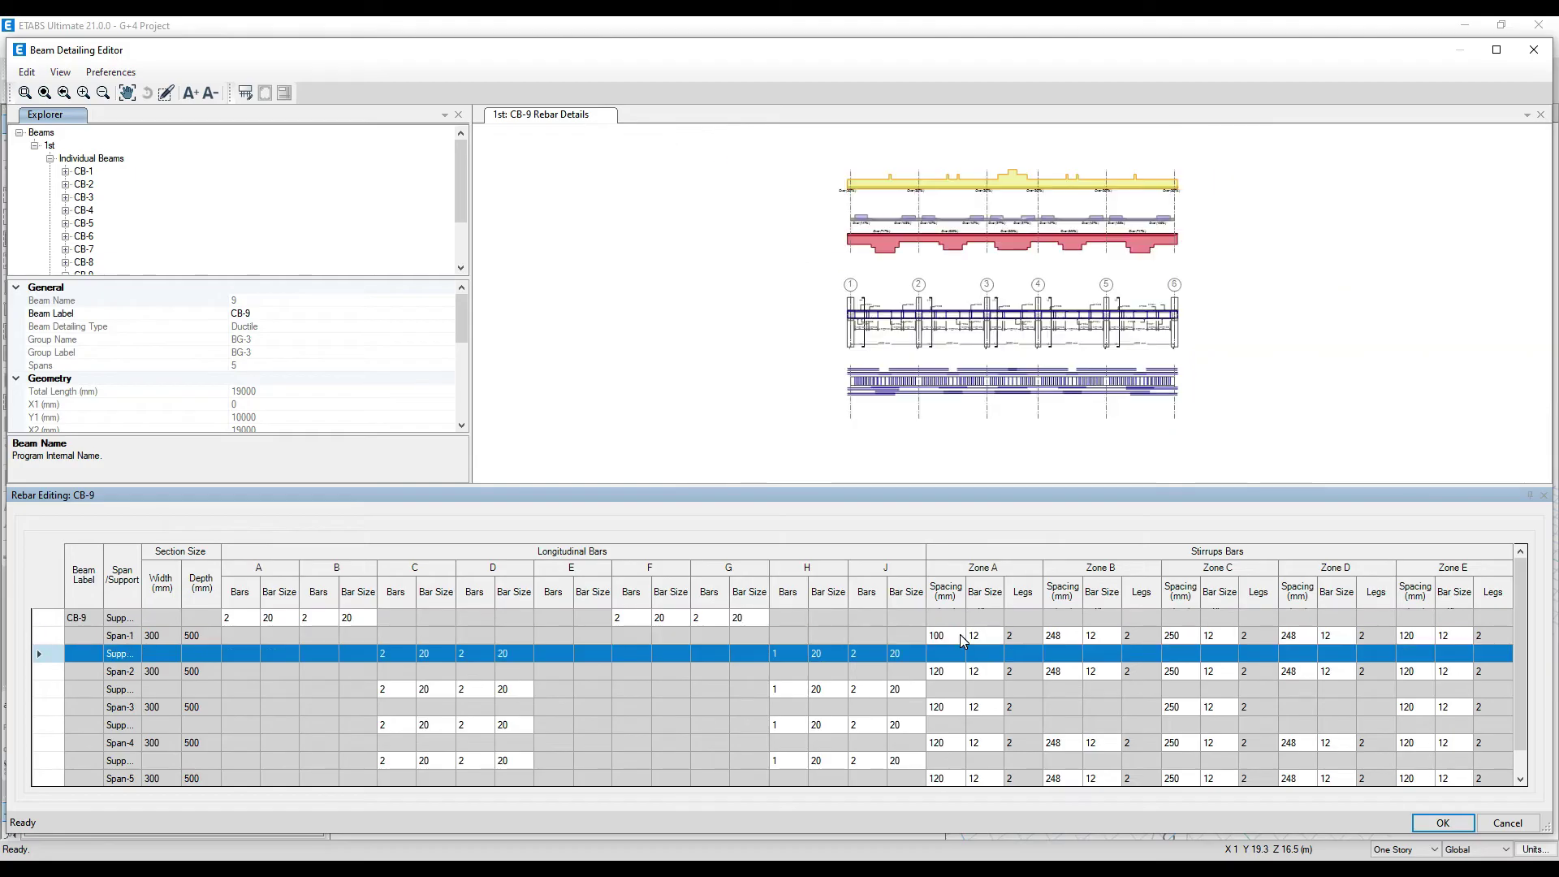
pyautogui.scroll(3, 802, 311)
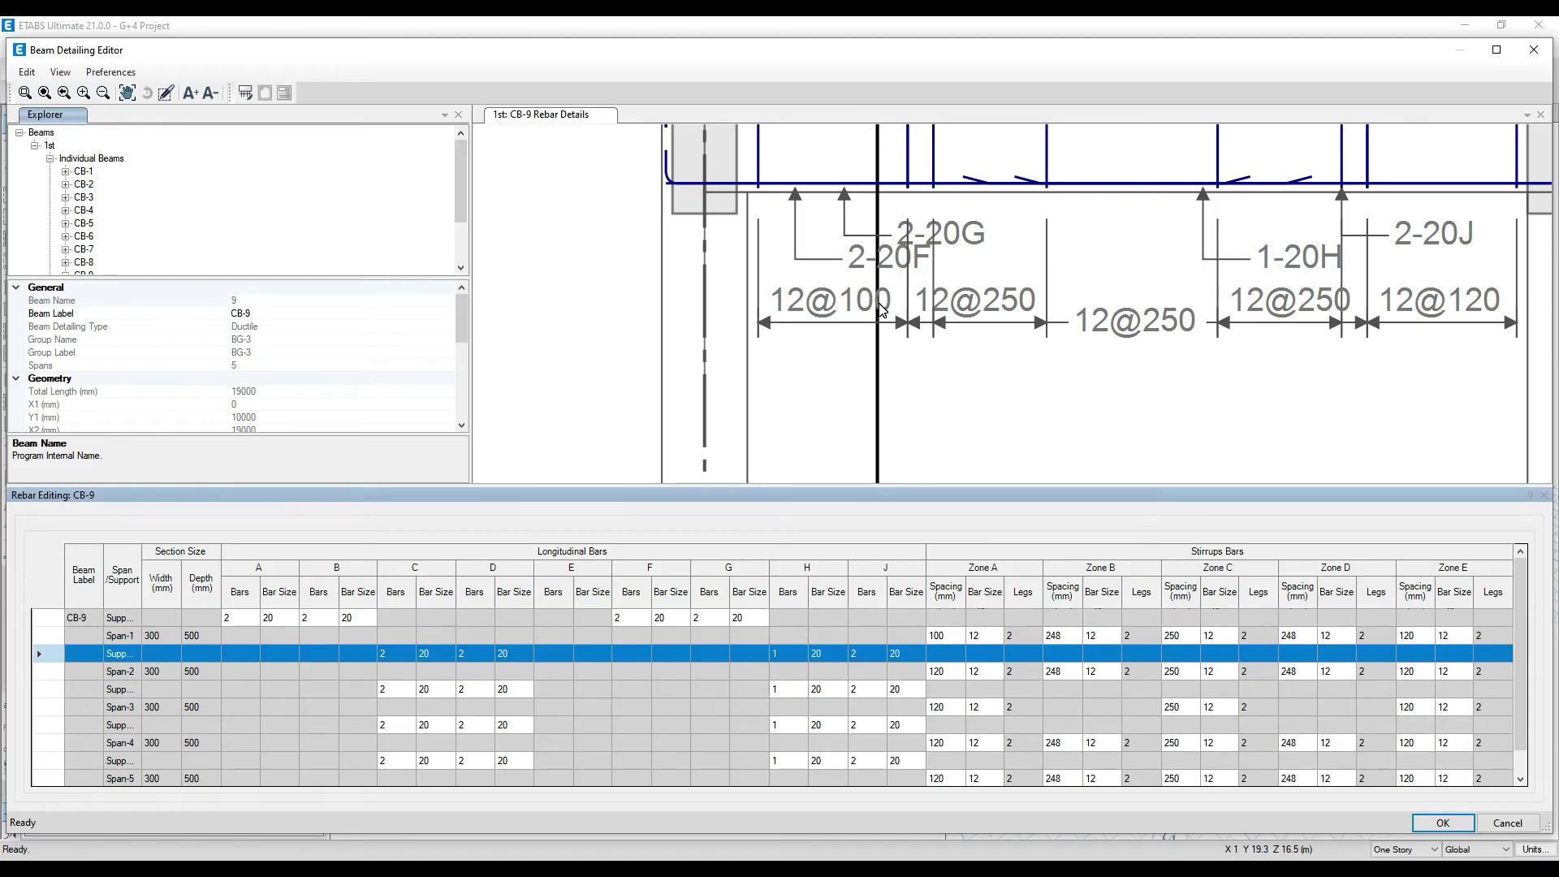
# Set the Zone B stirrup spacing of Span-1 in CB-9 to 240 mm, check the elevation, and accept the beam detailing edits
pyautogui.click(1065, 637)
pyautogui.click(1065, 637)
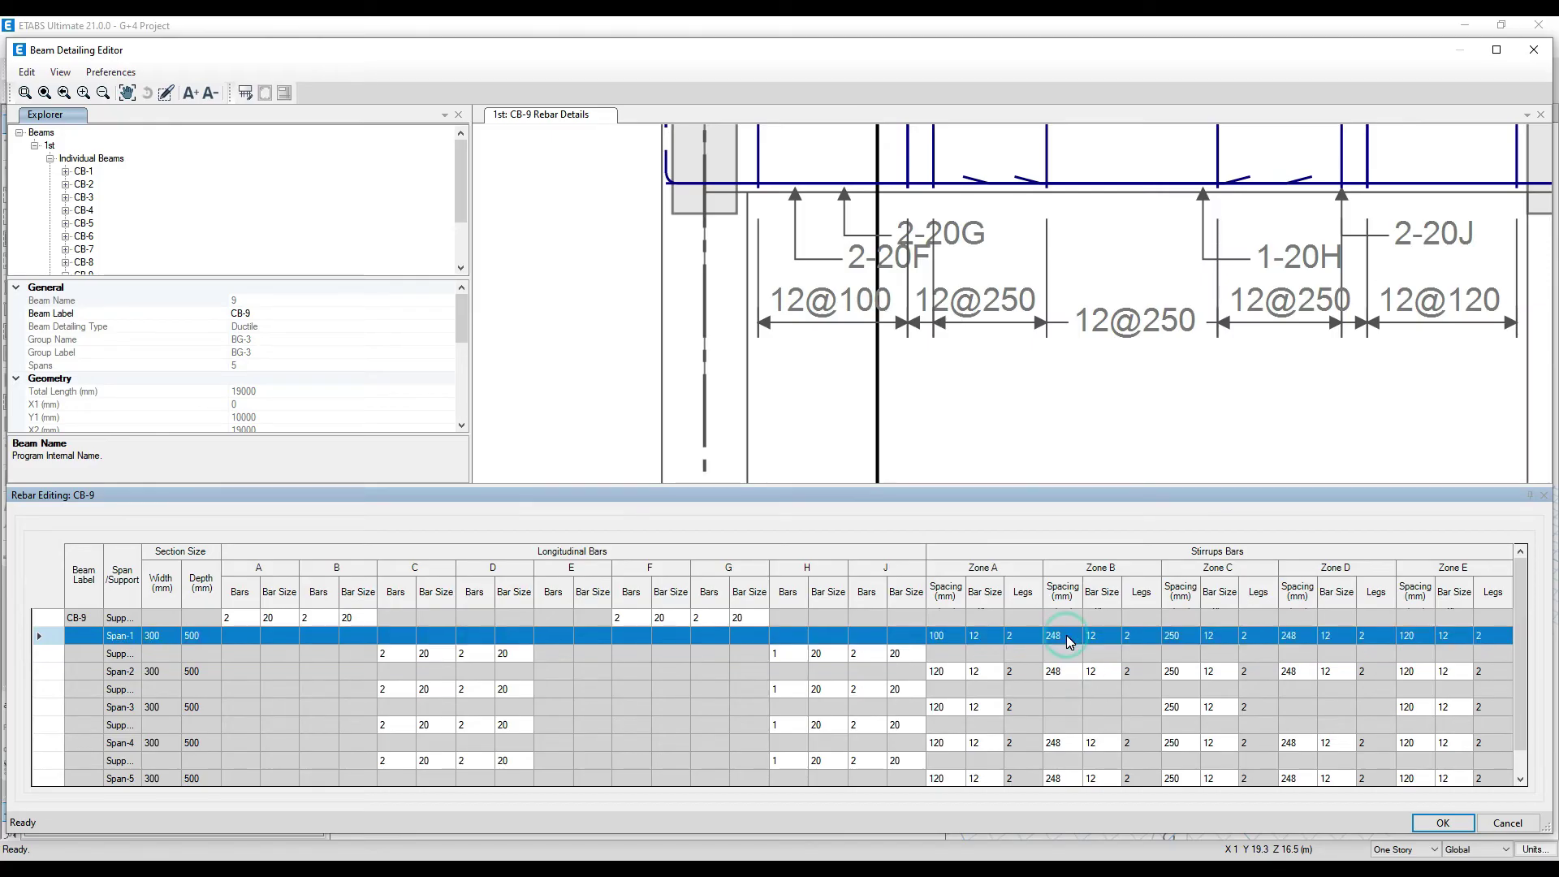
pyautogui.click(1072, 639)
pyautogui.write('0')
pyautogui.press('Return')
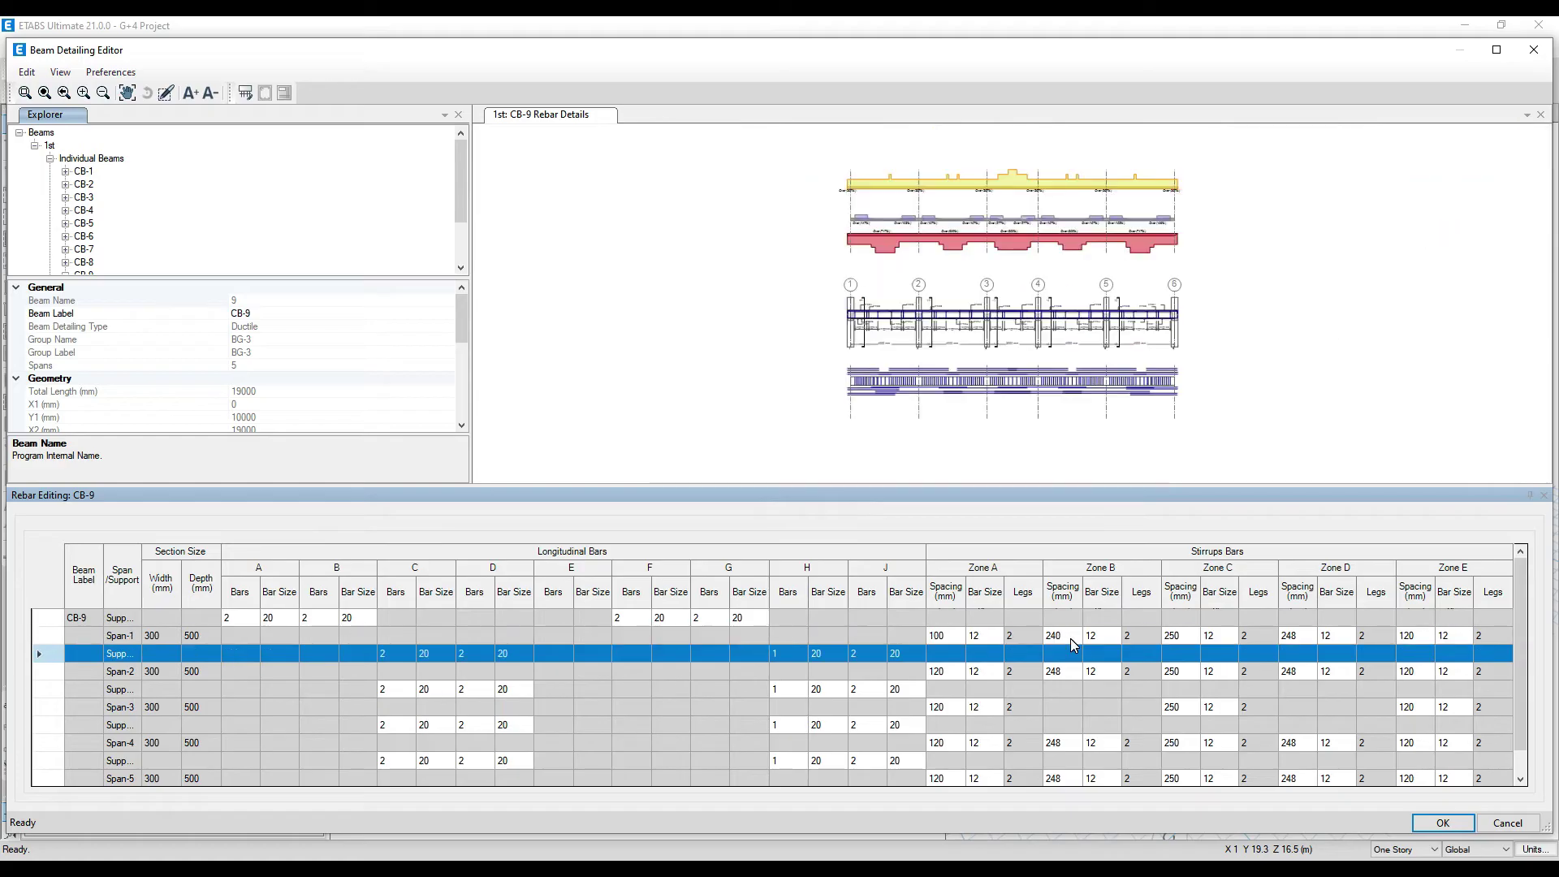
pyautogui.scroll(5, 899, 335)
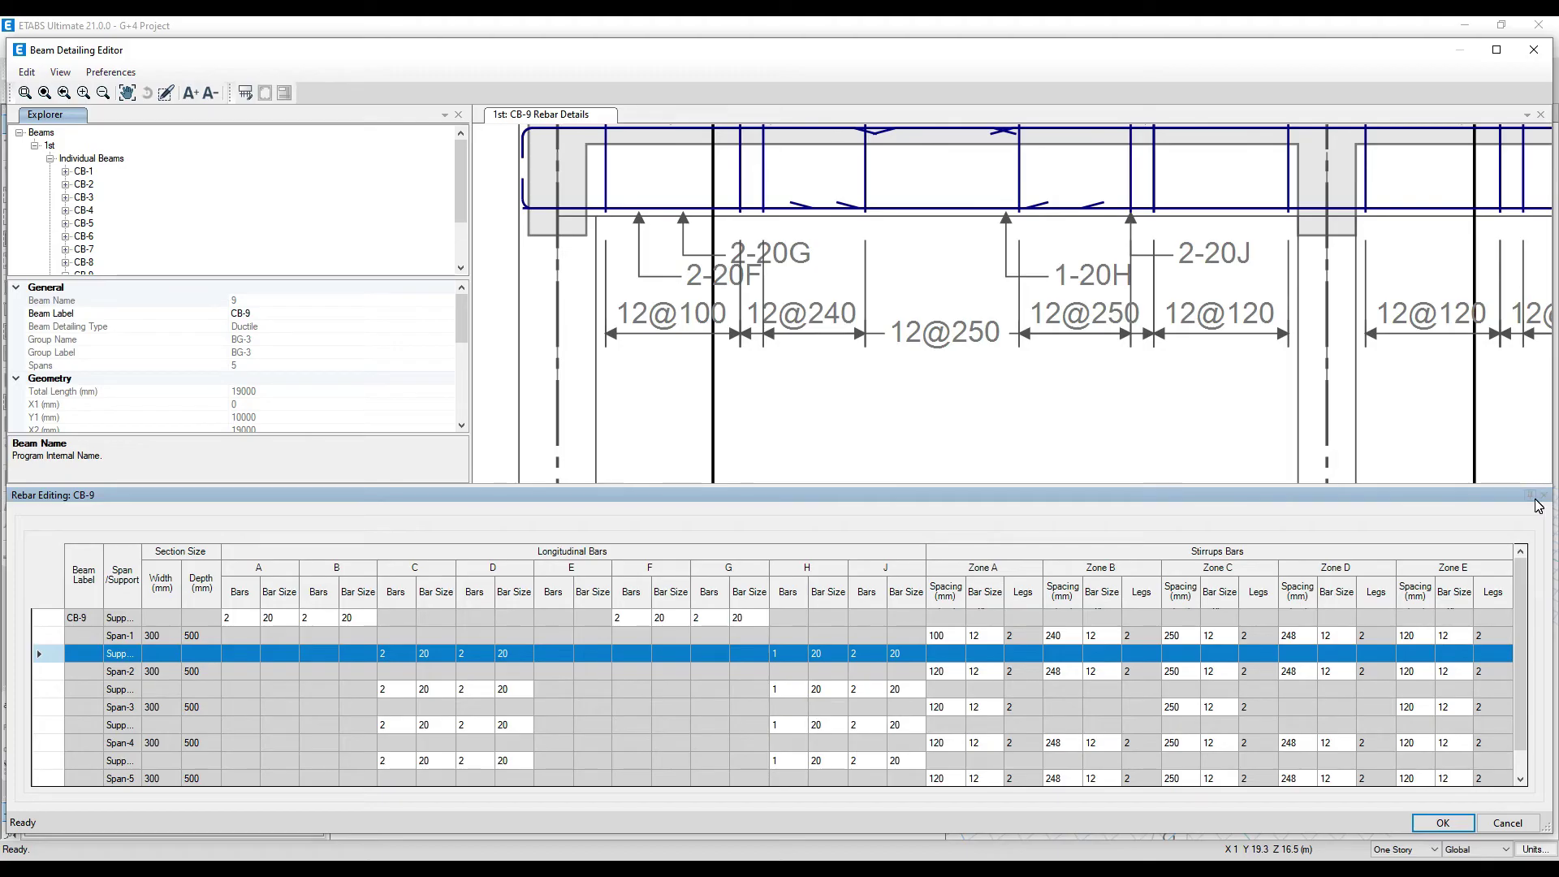
pyautogui.click(1430, 820)
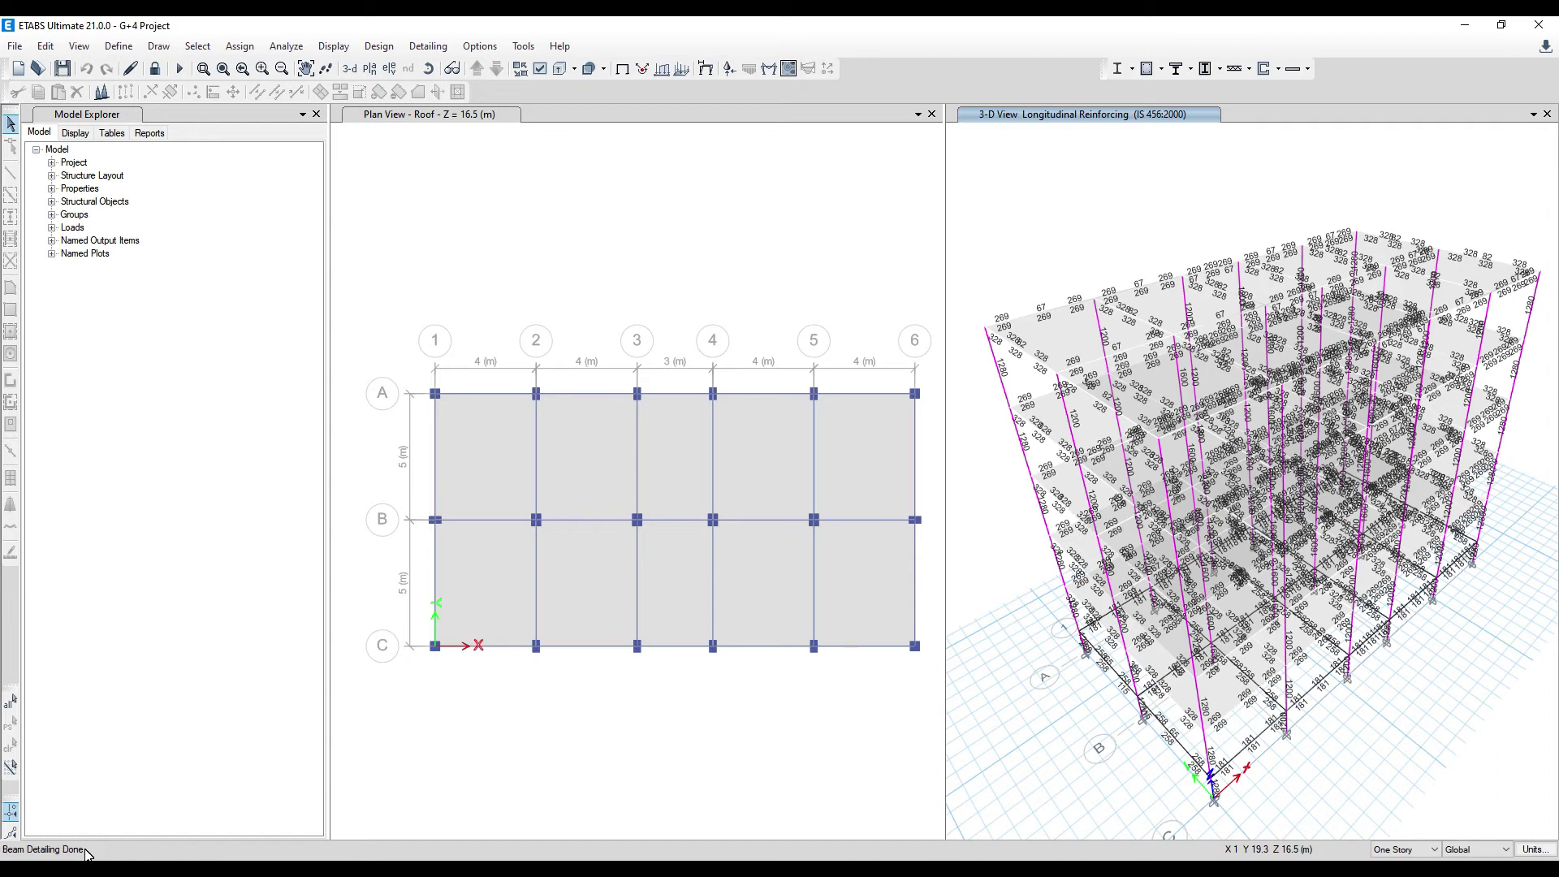
# Open the Drawing Manager with Concrete Beam detailing included for all stories and marked for update
pyautogui.click(419, 47)
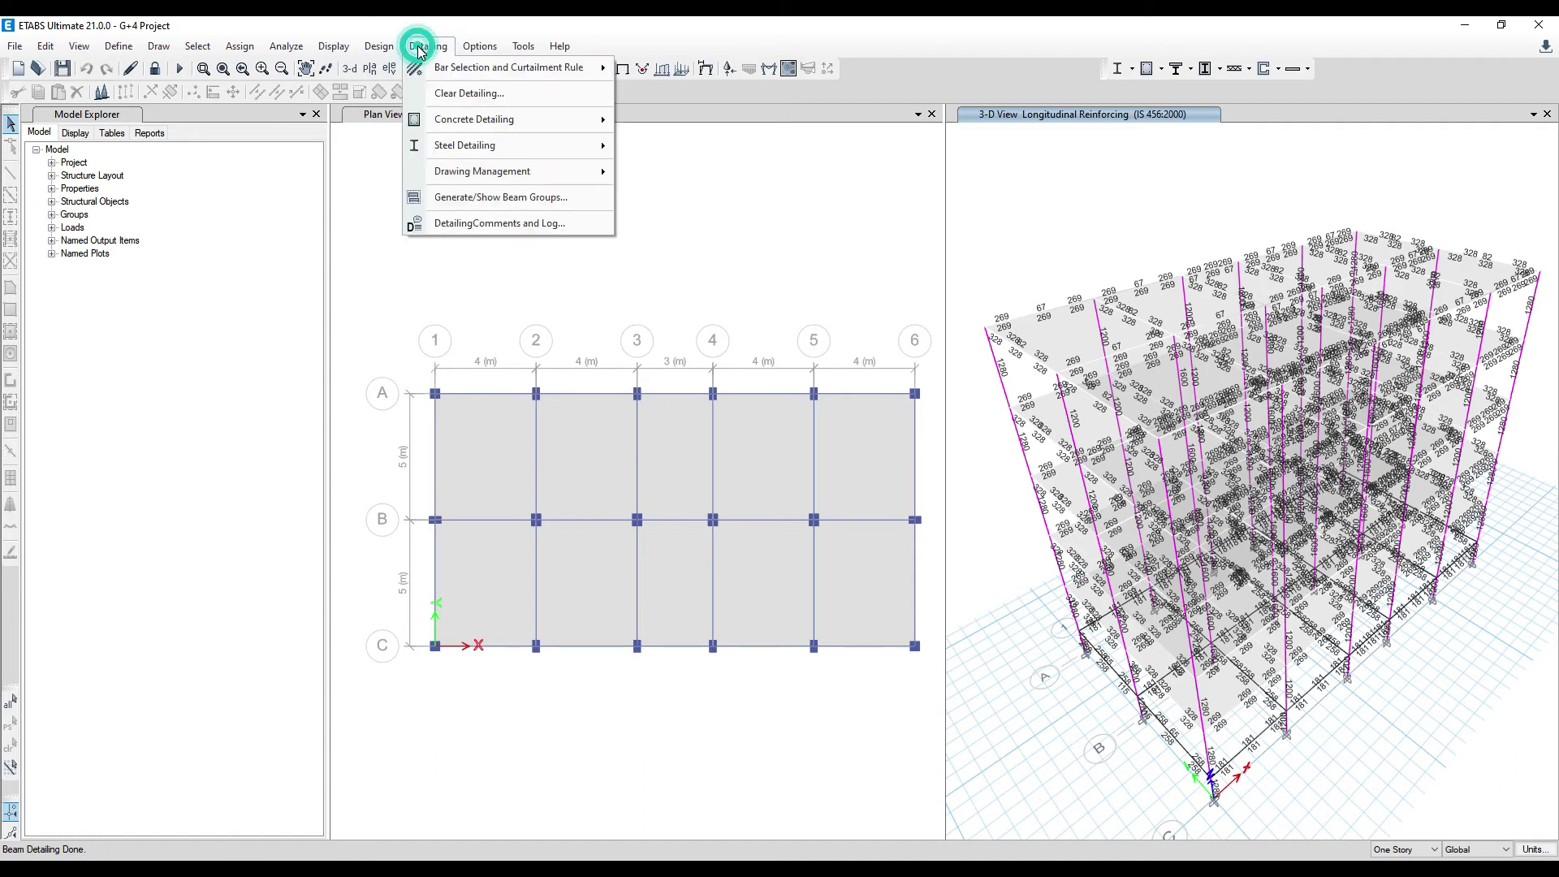
pyautogui.moveTo(482, 179)
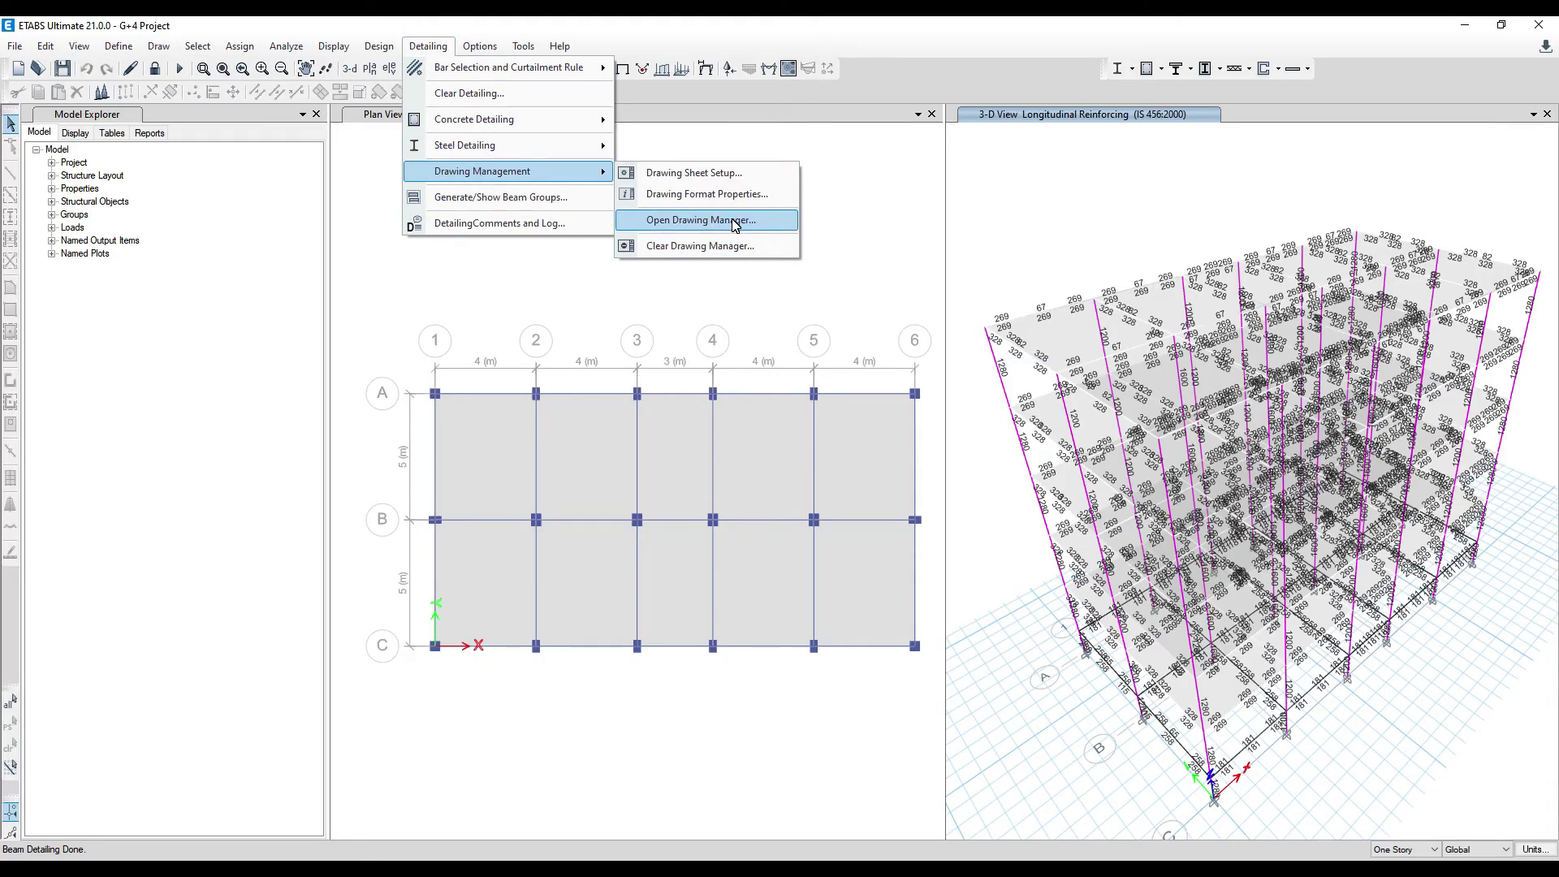
pyautogui.moveTo(568, 120)
pyautogui.click(660, 221)
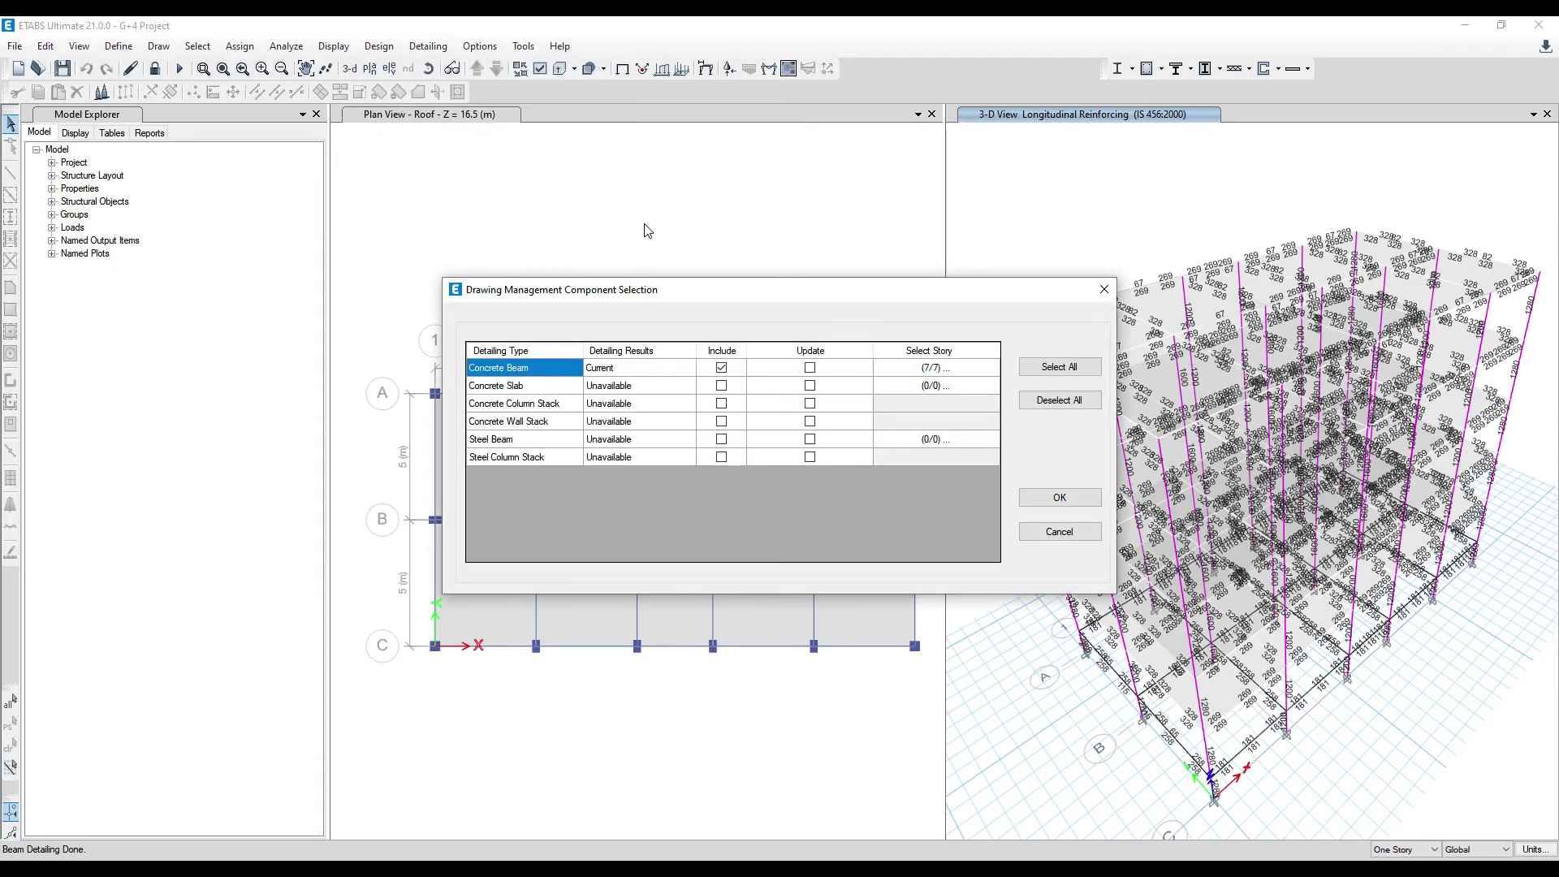
pyautogui.click(810, 368)
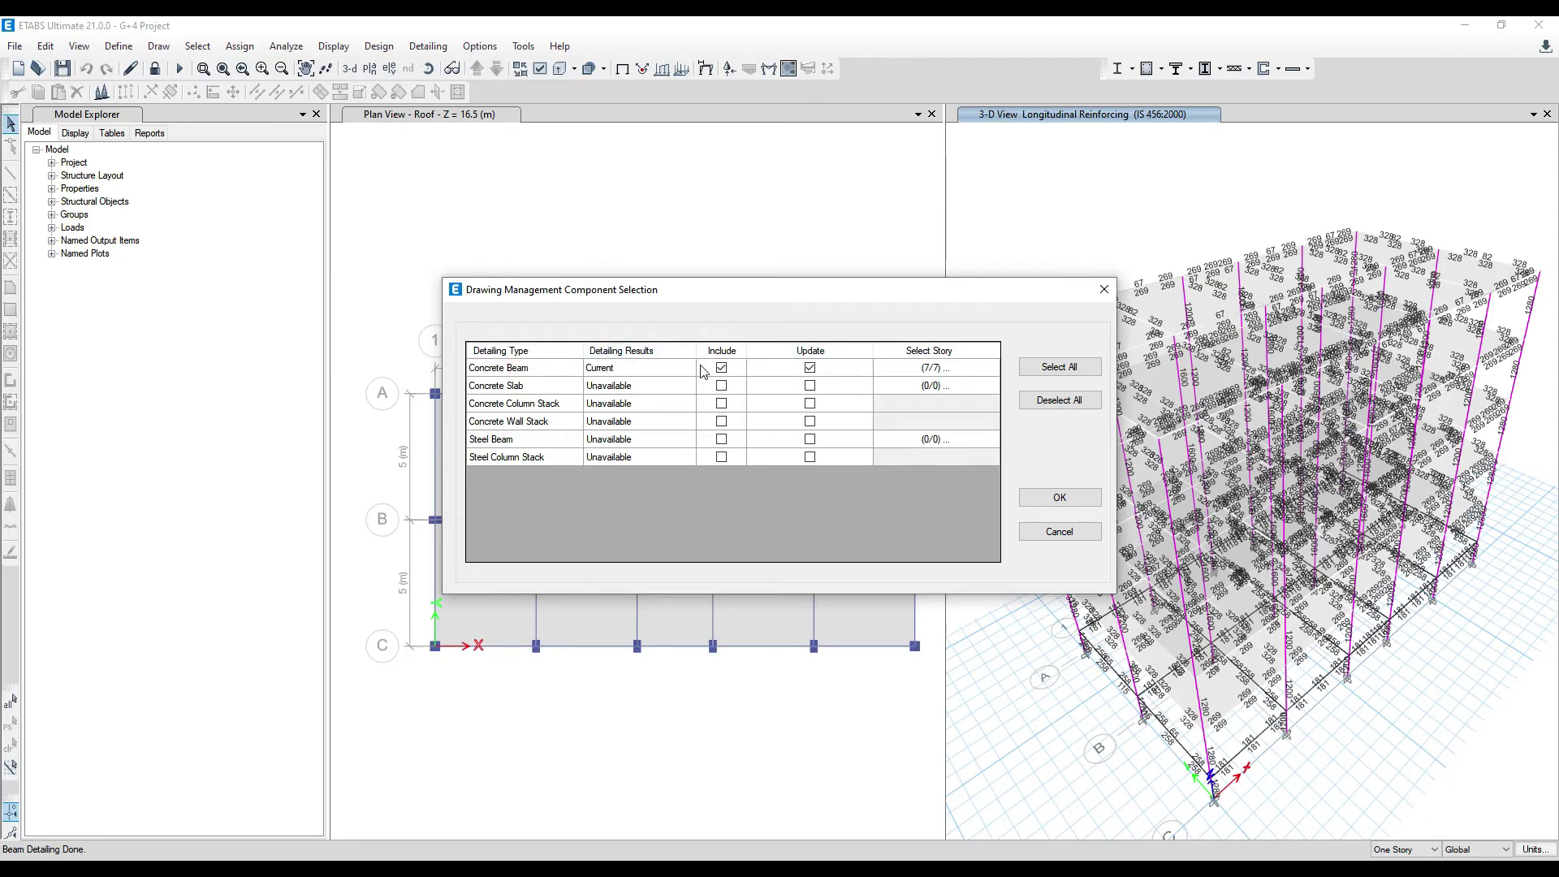
pyautogui.click(1059, 497)
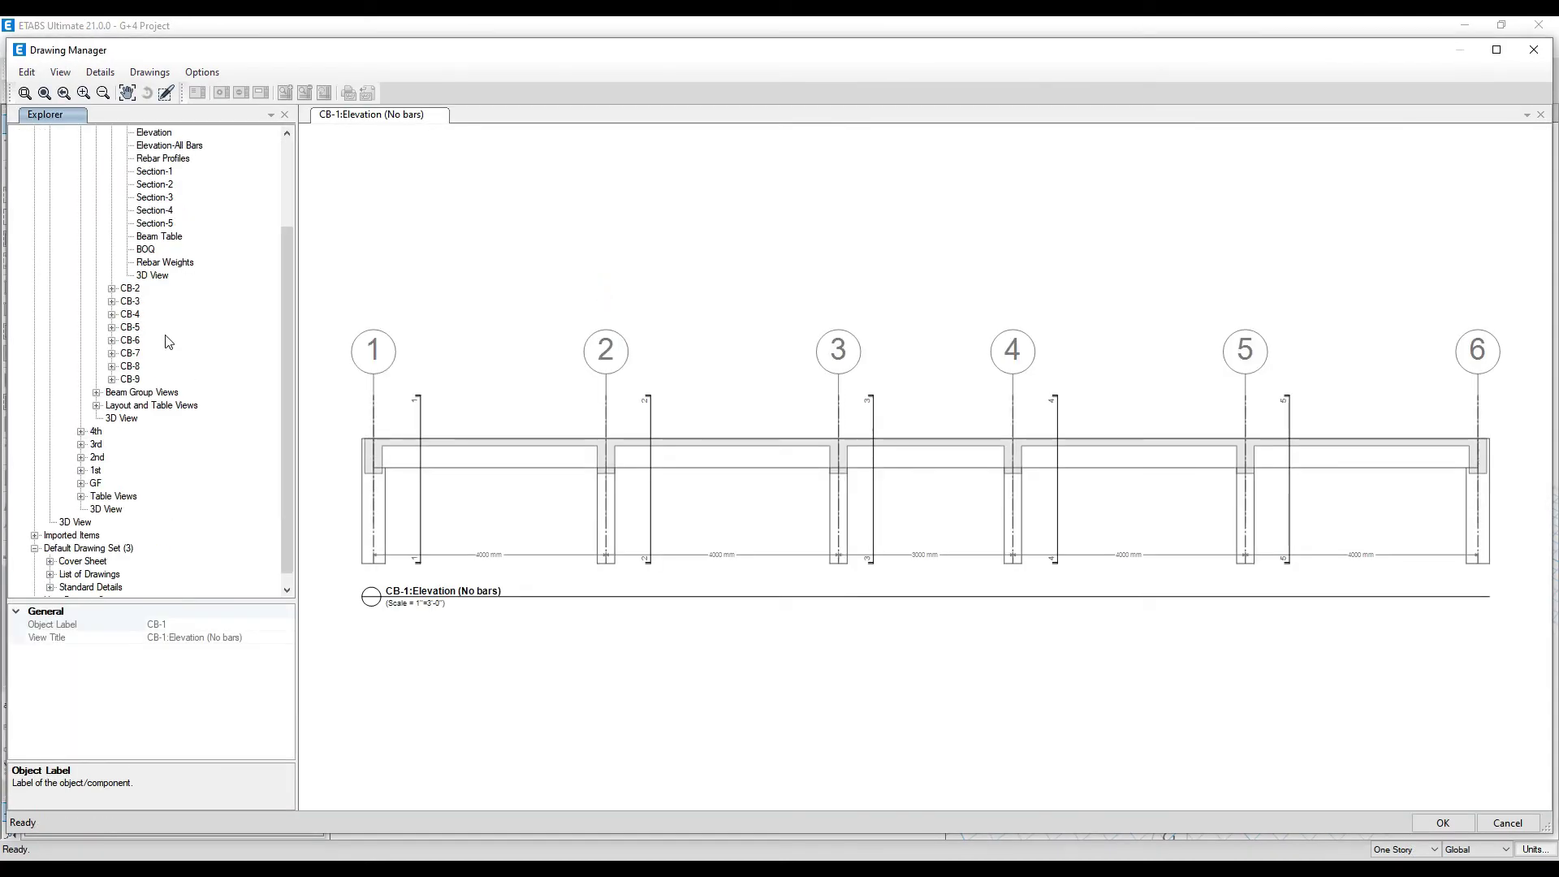
# View the reinforced elevation drawing of roof beam CB-1 and inspect its bar labels, dimensions and stirrup spacings
pyautogui.scroll(3, 163, 345)
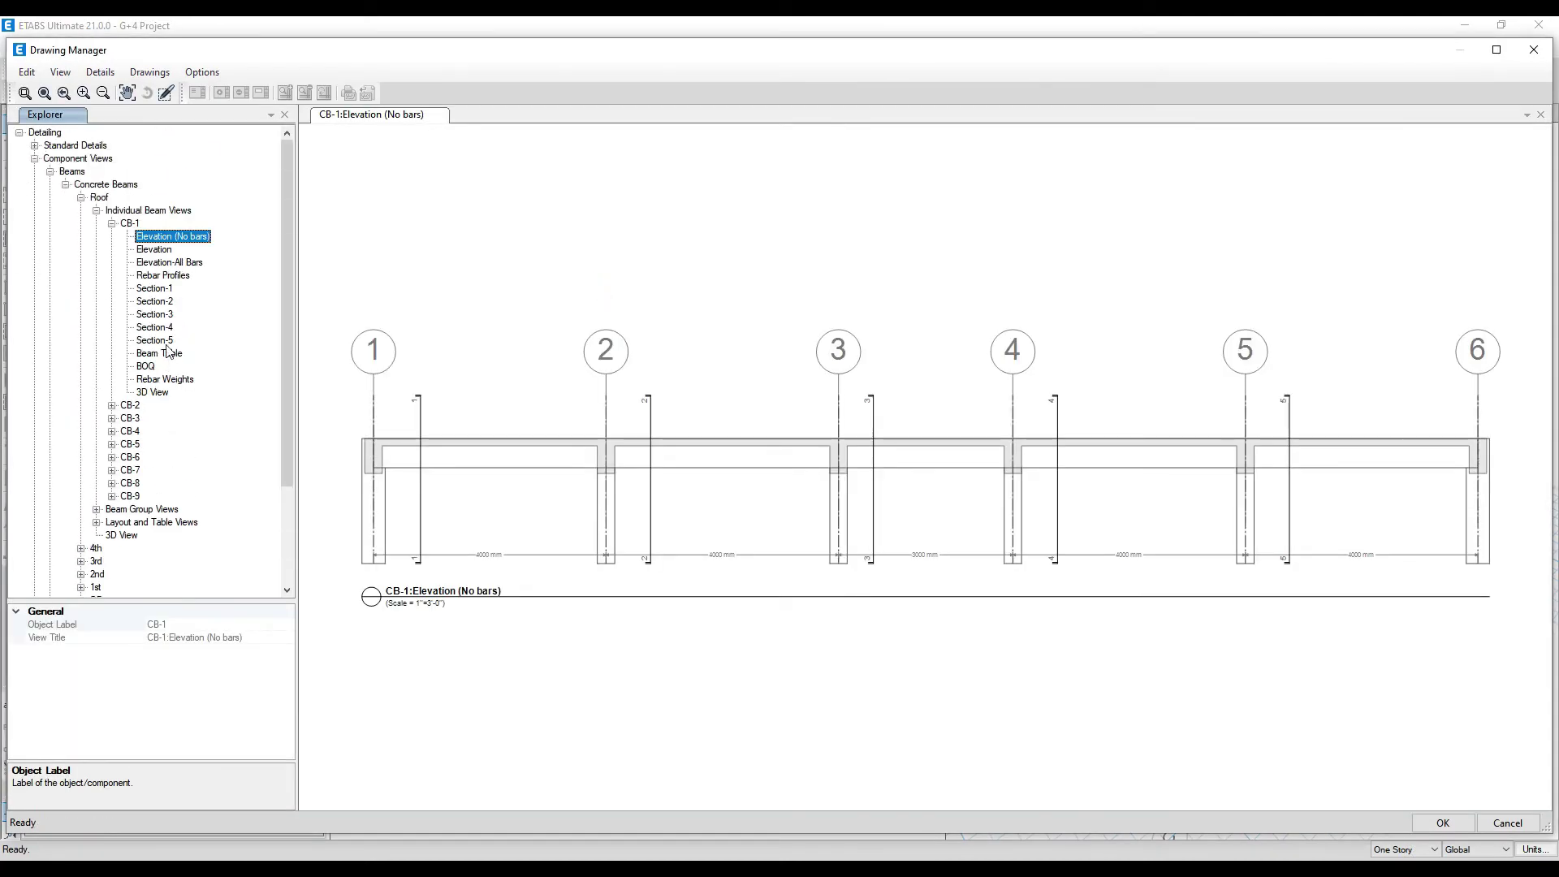
pyautogui.click(156, 250)
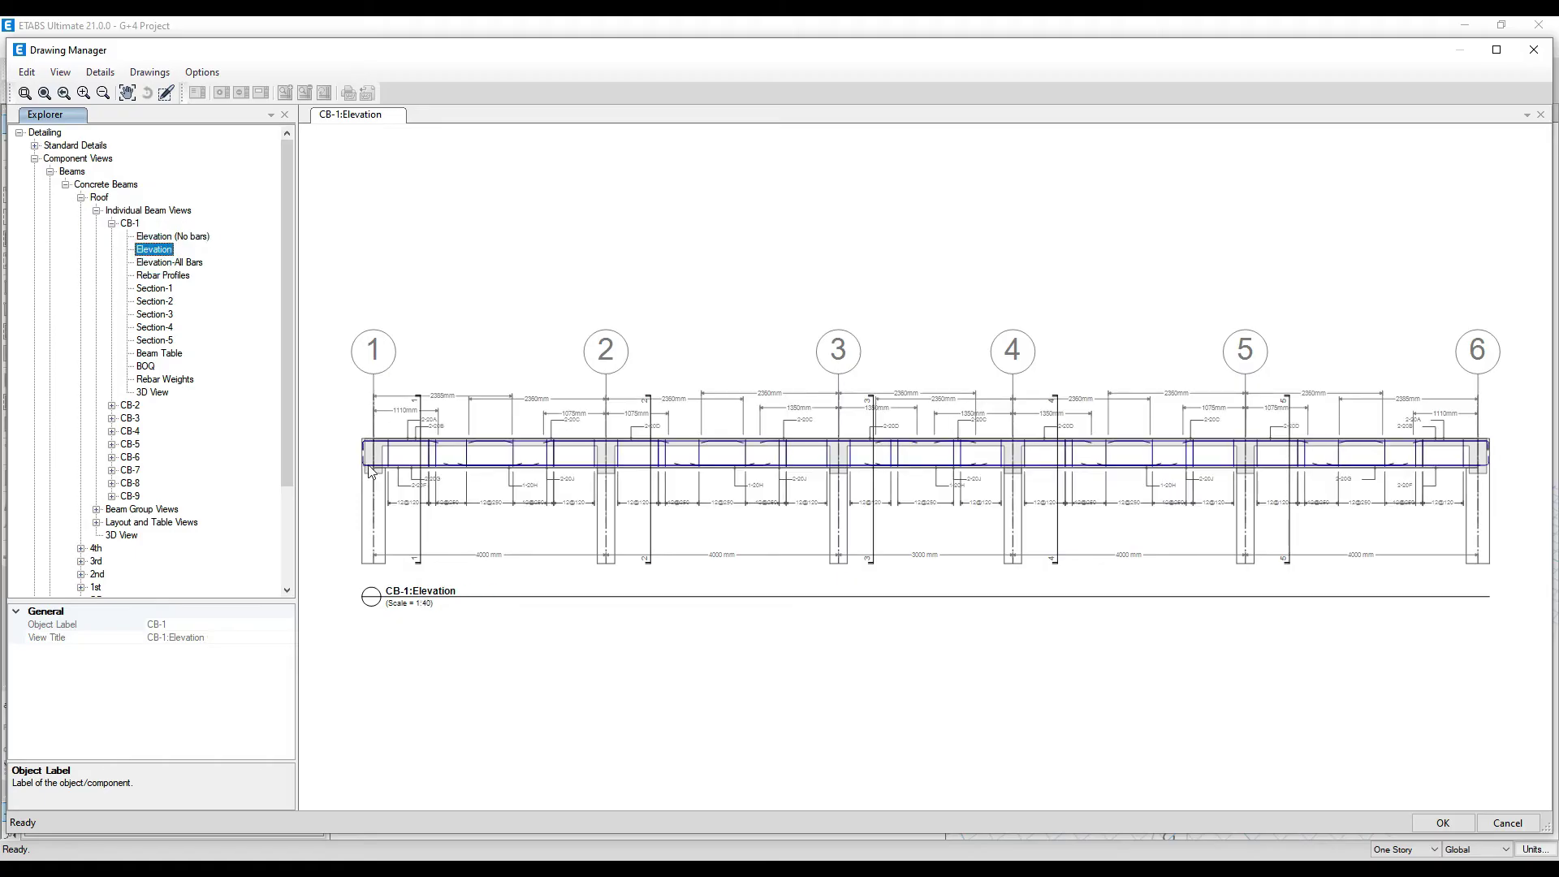
pyautogui.scroll(5, 369, 471)
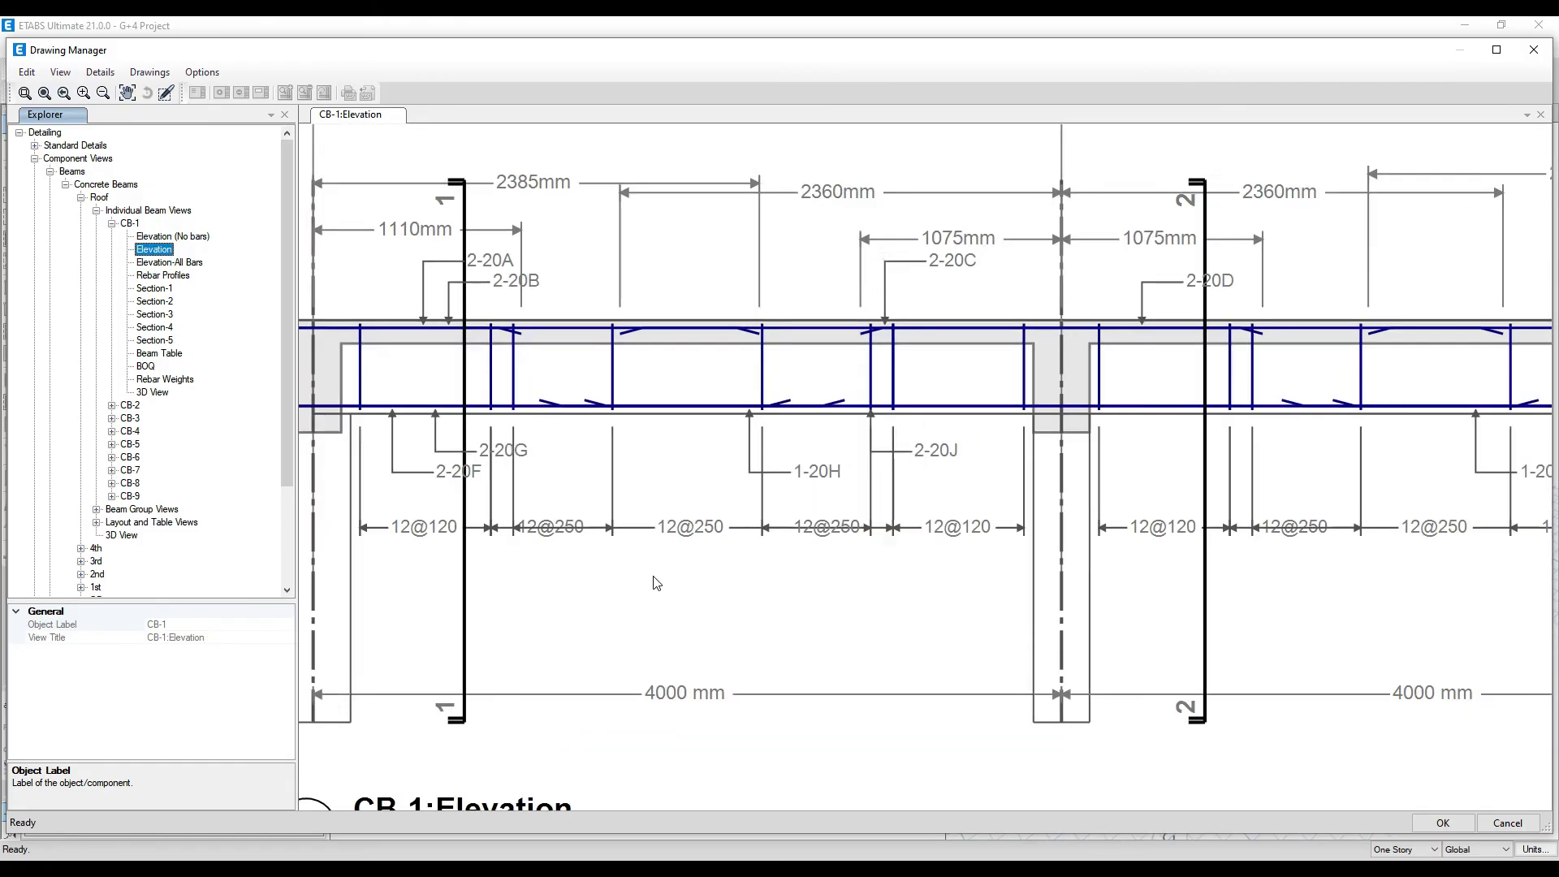
pyautogui.scroll(-1, 656, 583)
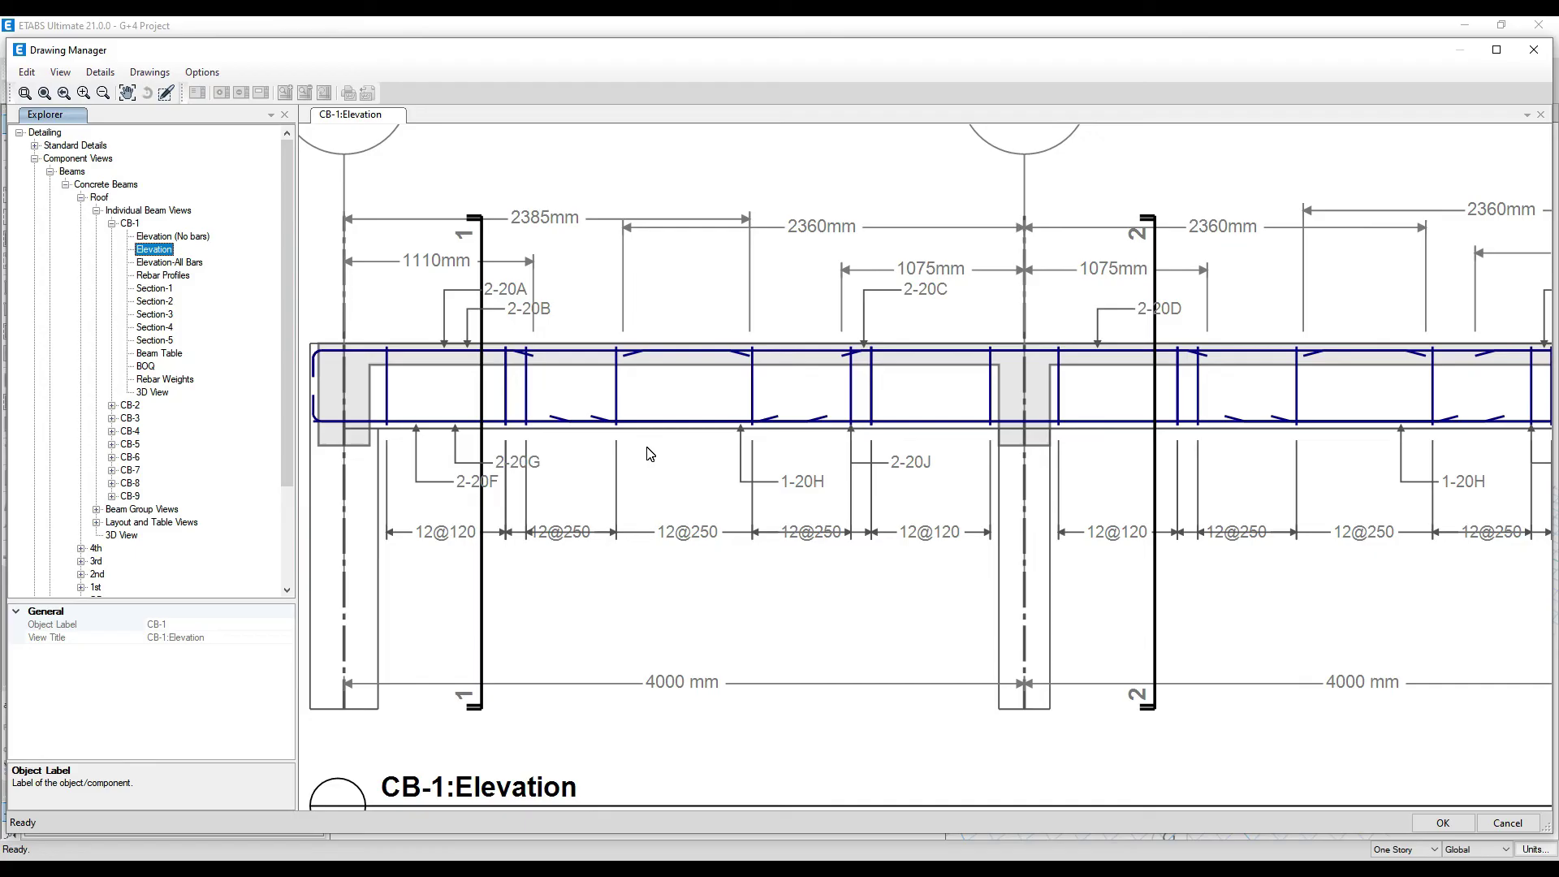
pyautogui.scroll(-2, 649, 453)
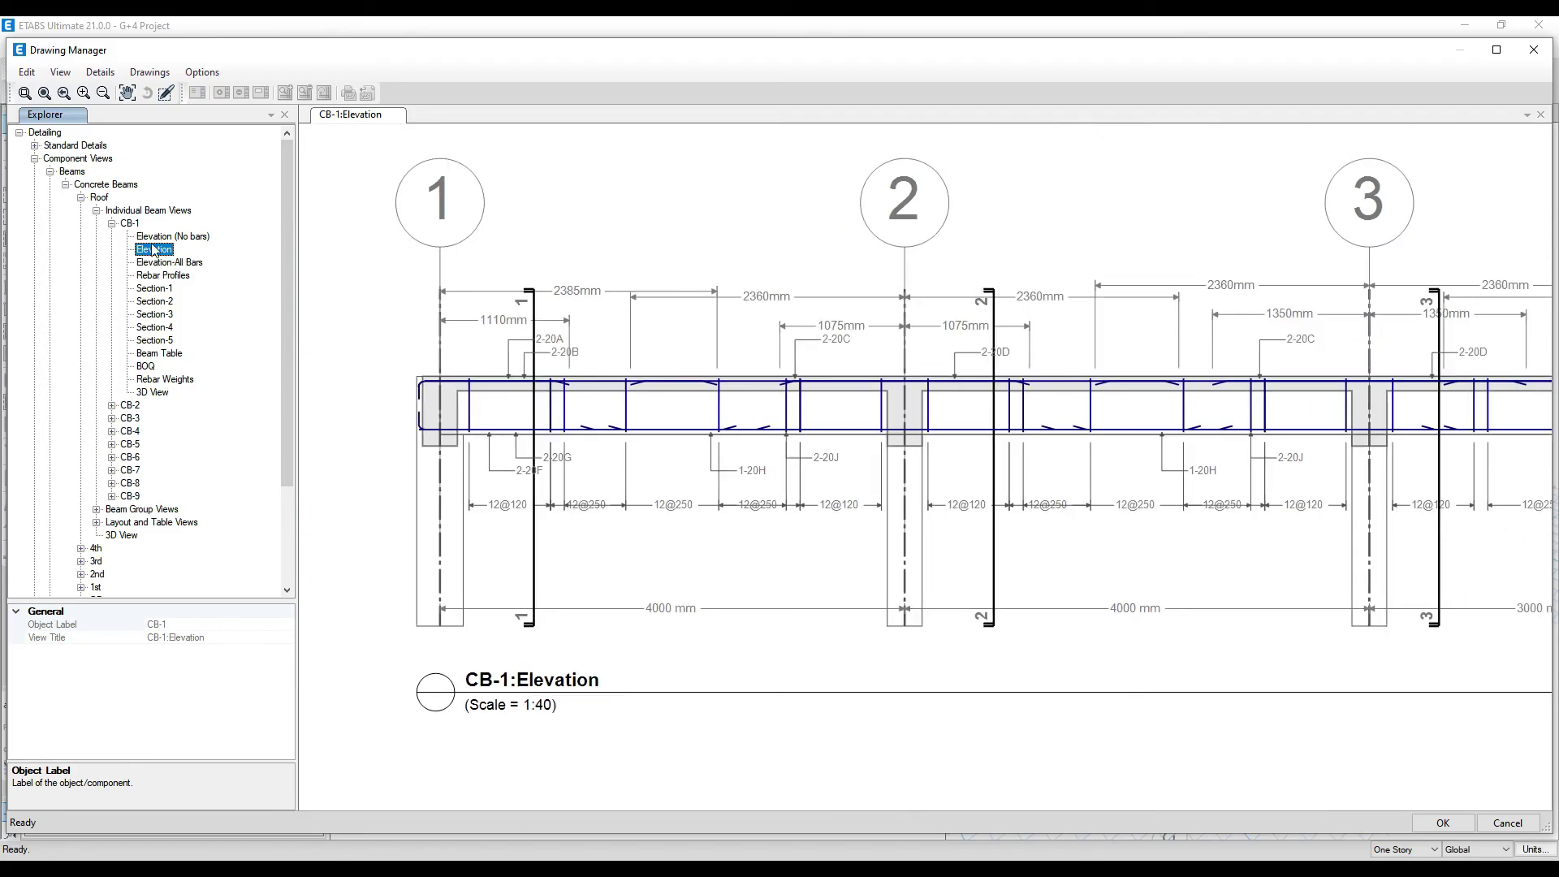
# View the reinforced elevation drawing of roof beam CB-9 and inspect its bar labels and stirrup spacings
pyautogui.click(112, 496)
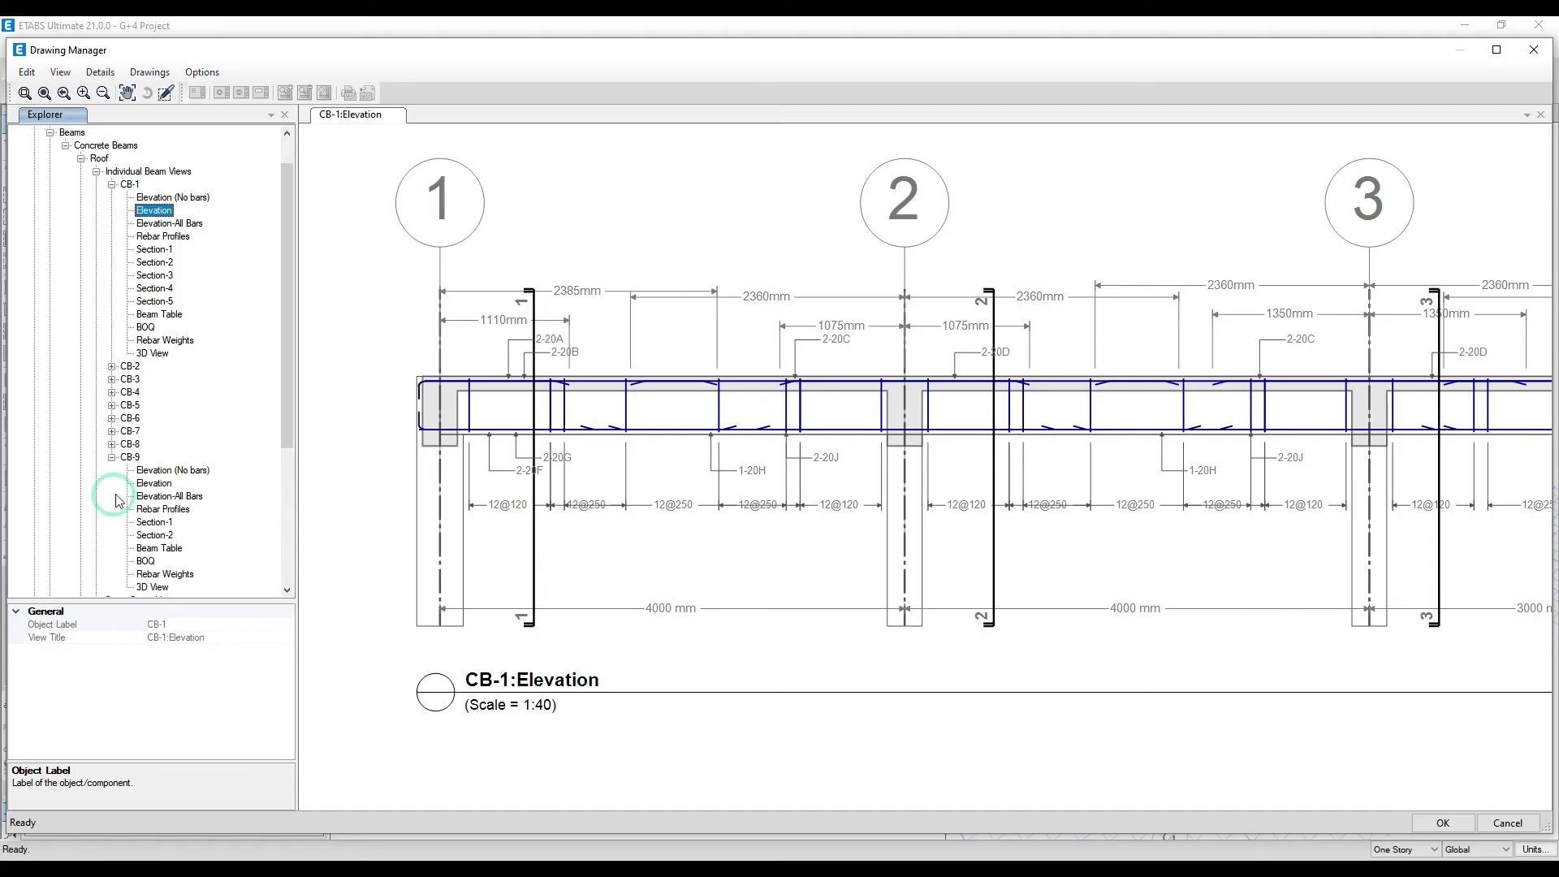
pyautogui.click(153, 484)
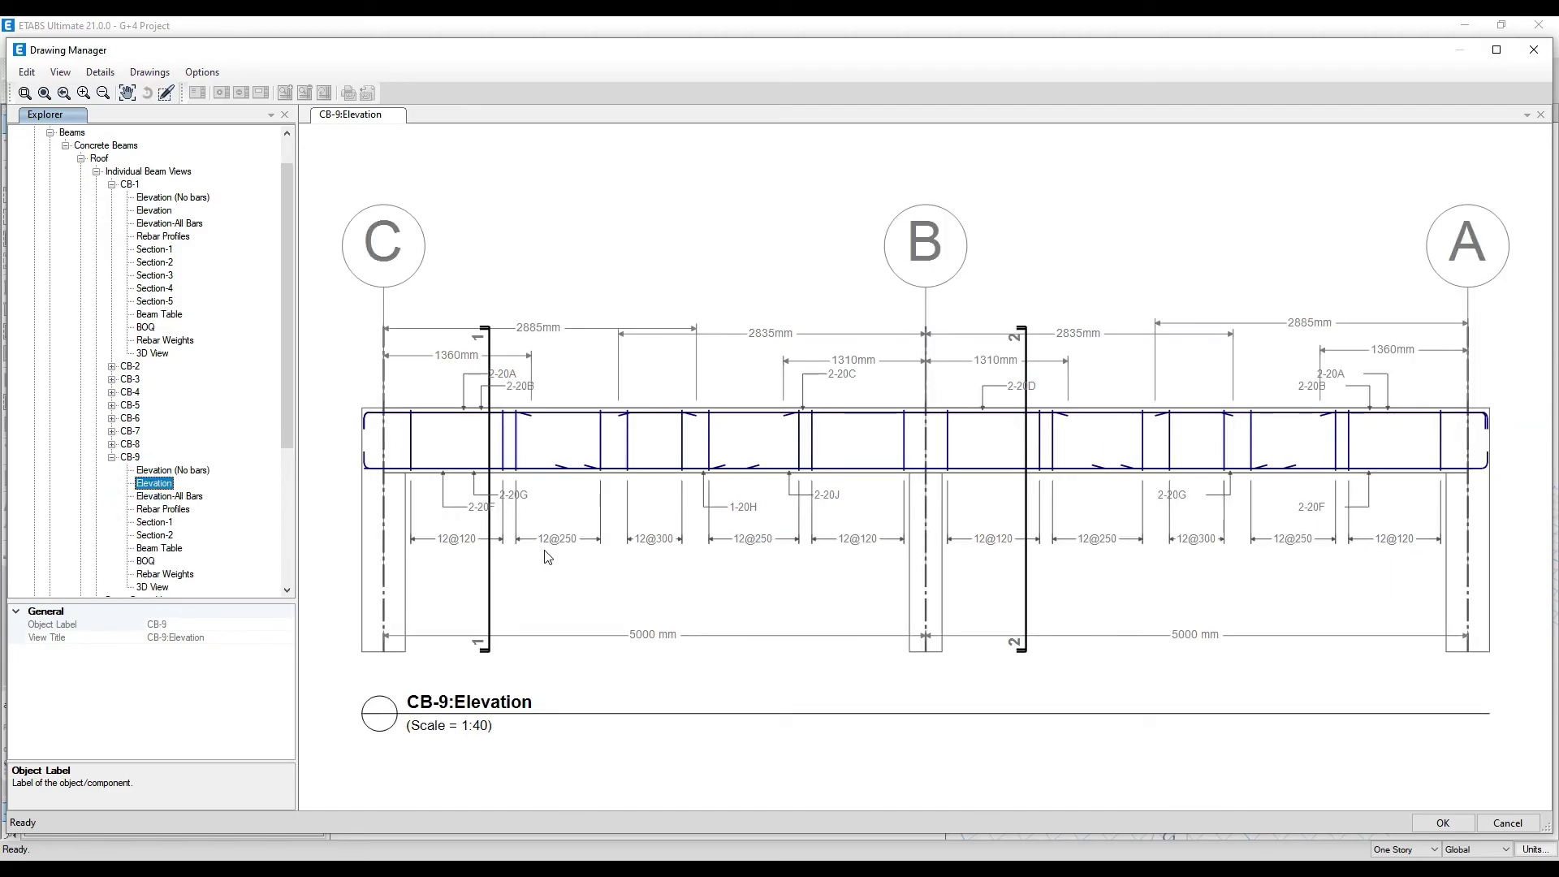
pyautogui.scroll(2, 547, 556)
pyautogui.scroll(-2, 157, 496)
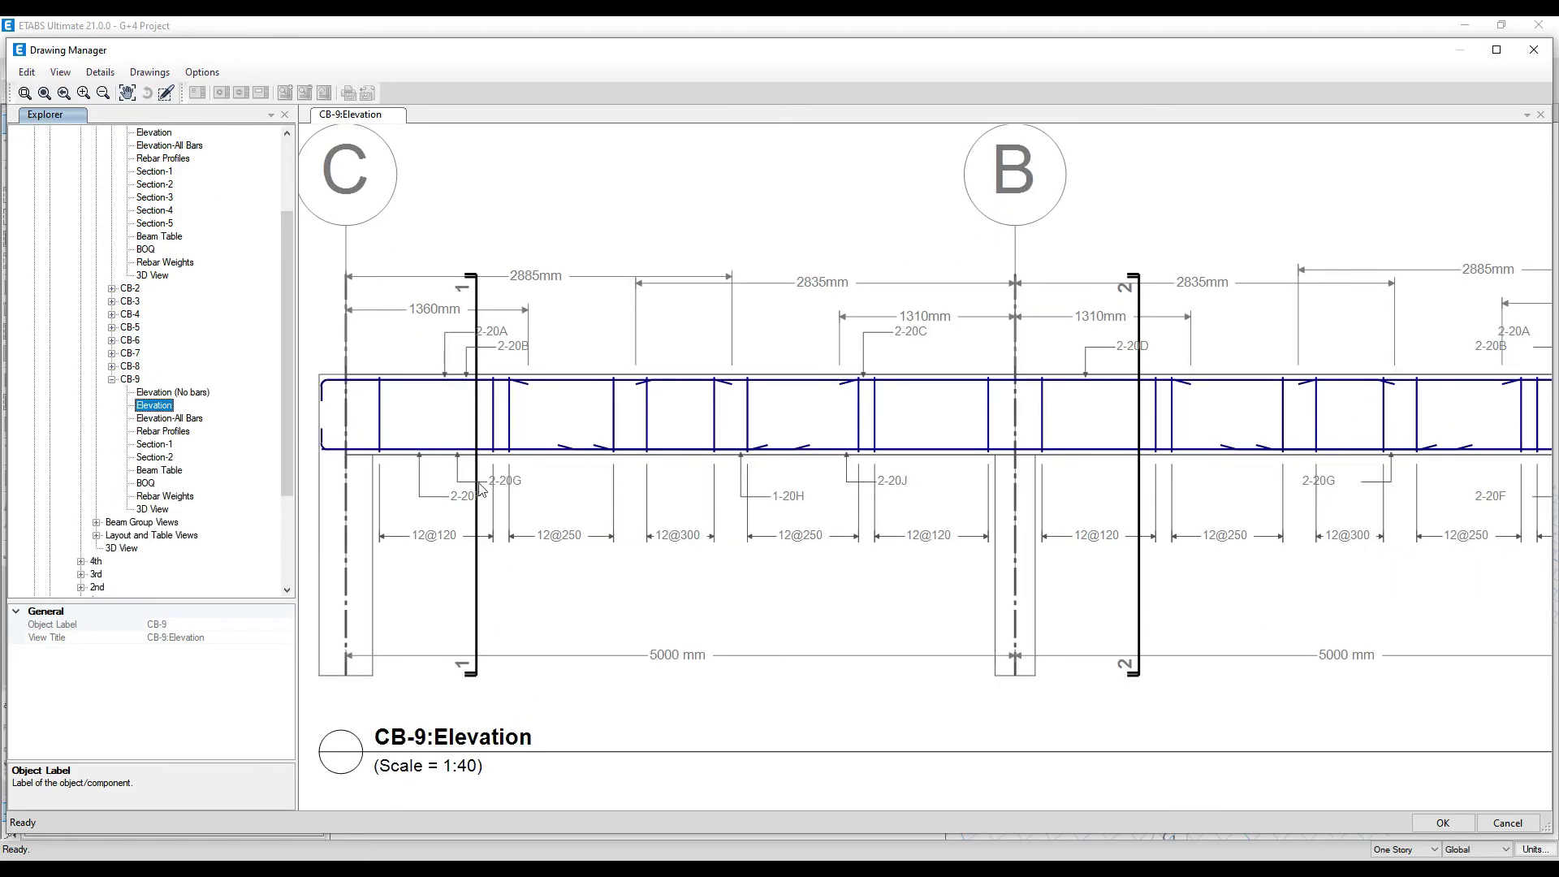
# Set up the CB-9 elevation for printing with Microsoft Print to PDF on A3 paper in landscape orientation
pyautogui.scroll(-2, 758, 483)
pyautogui.scroll(-1, 643, 441)
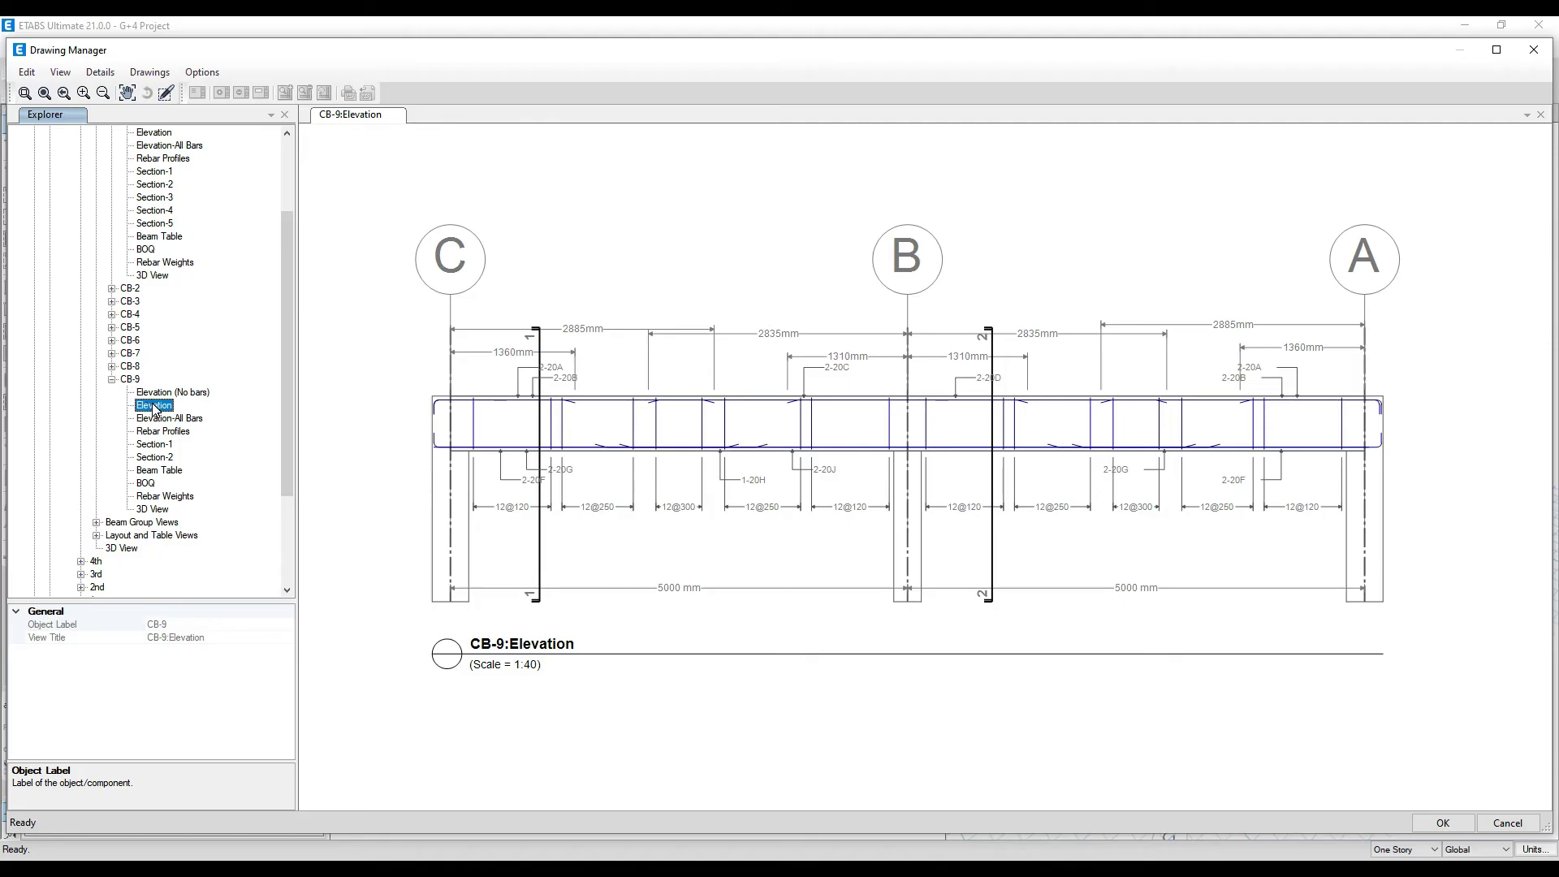
pyautogui.rightClick(153, 408)
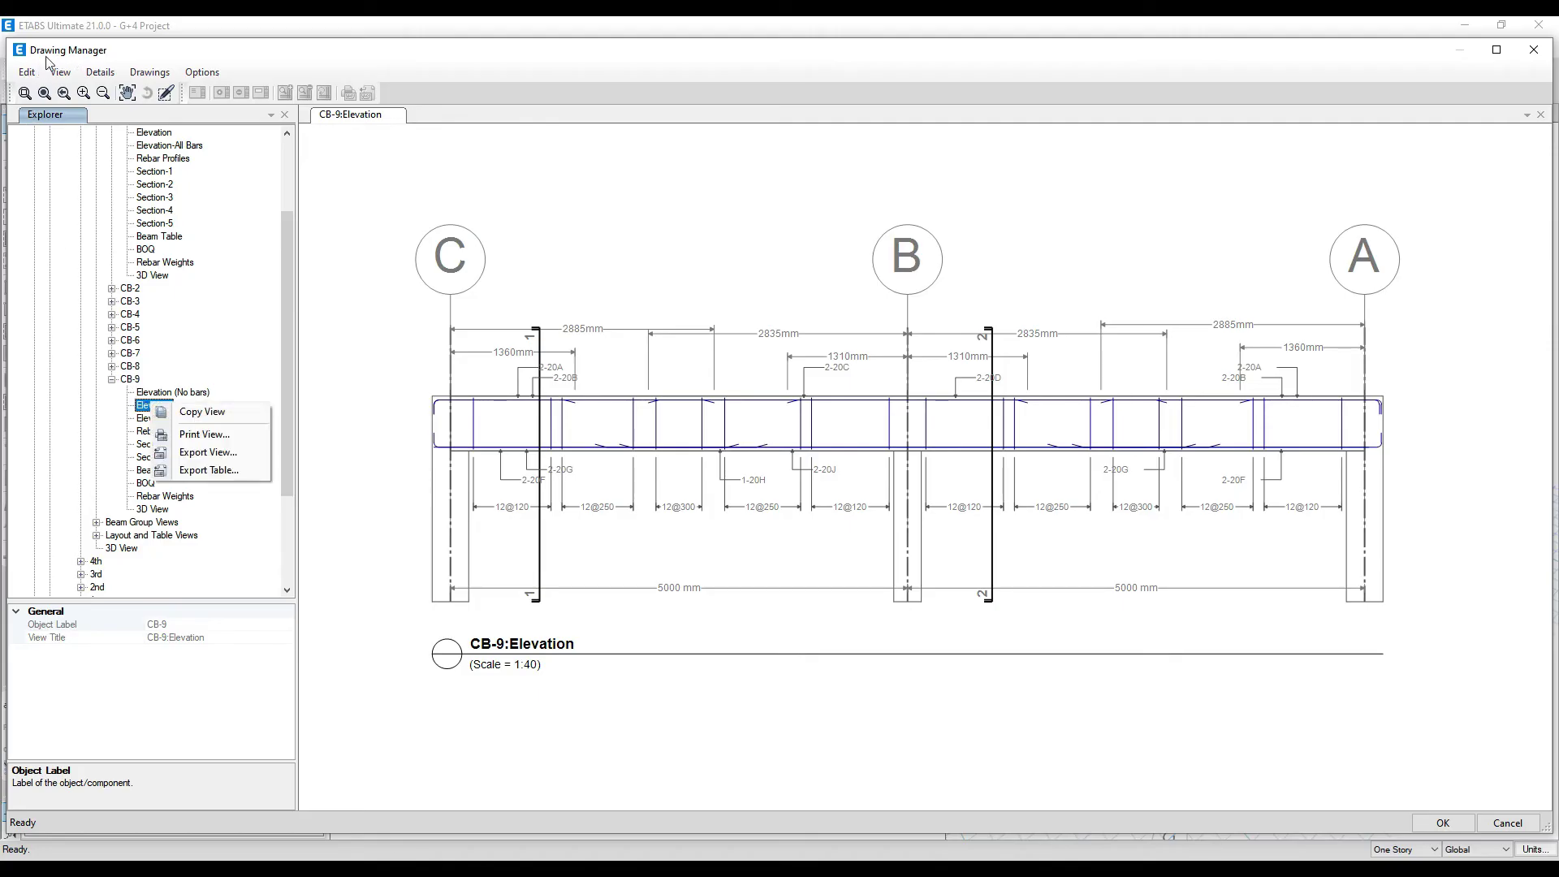
pyautogui.click(199, 435)
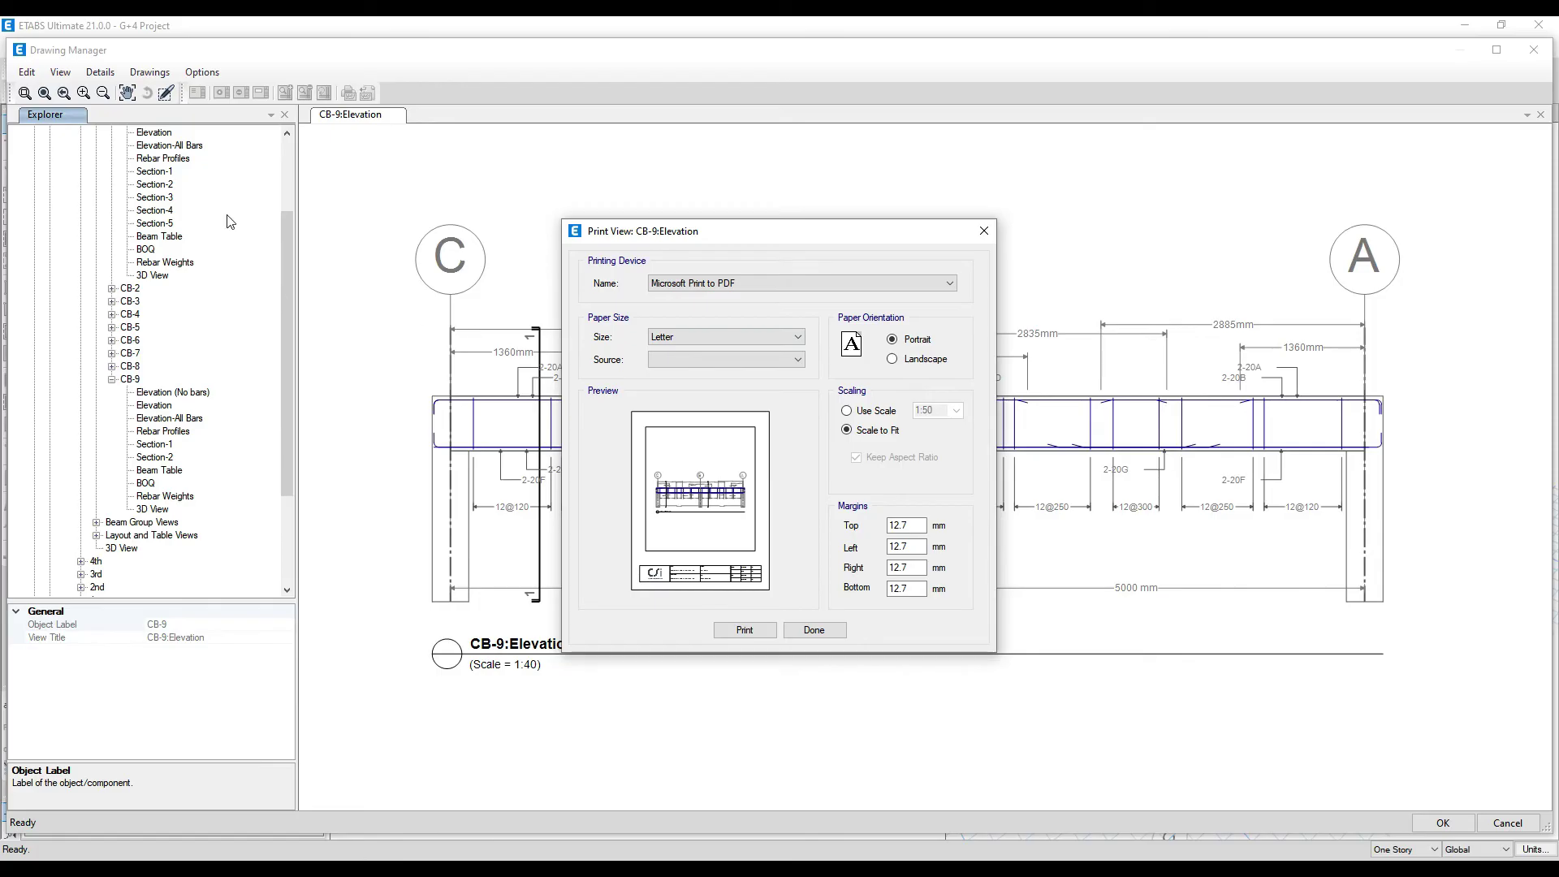
pyautogui.moveTo(808, 234); pyautogui.dragTo(759, 225)
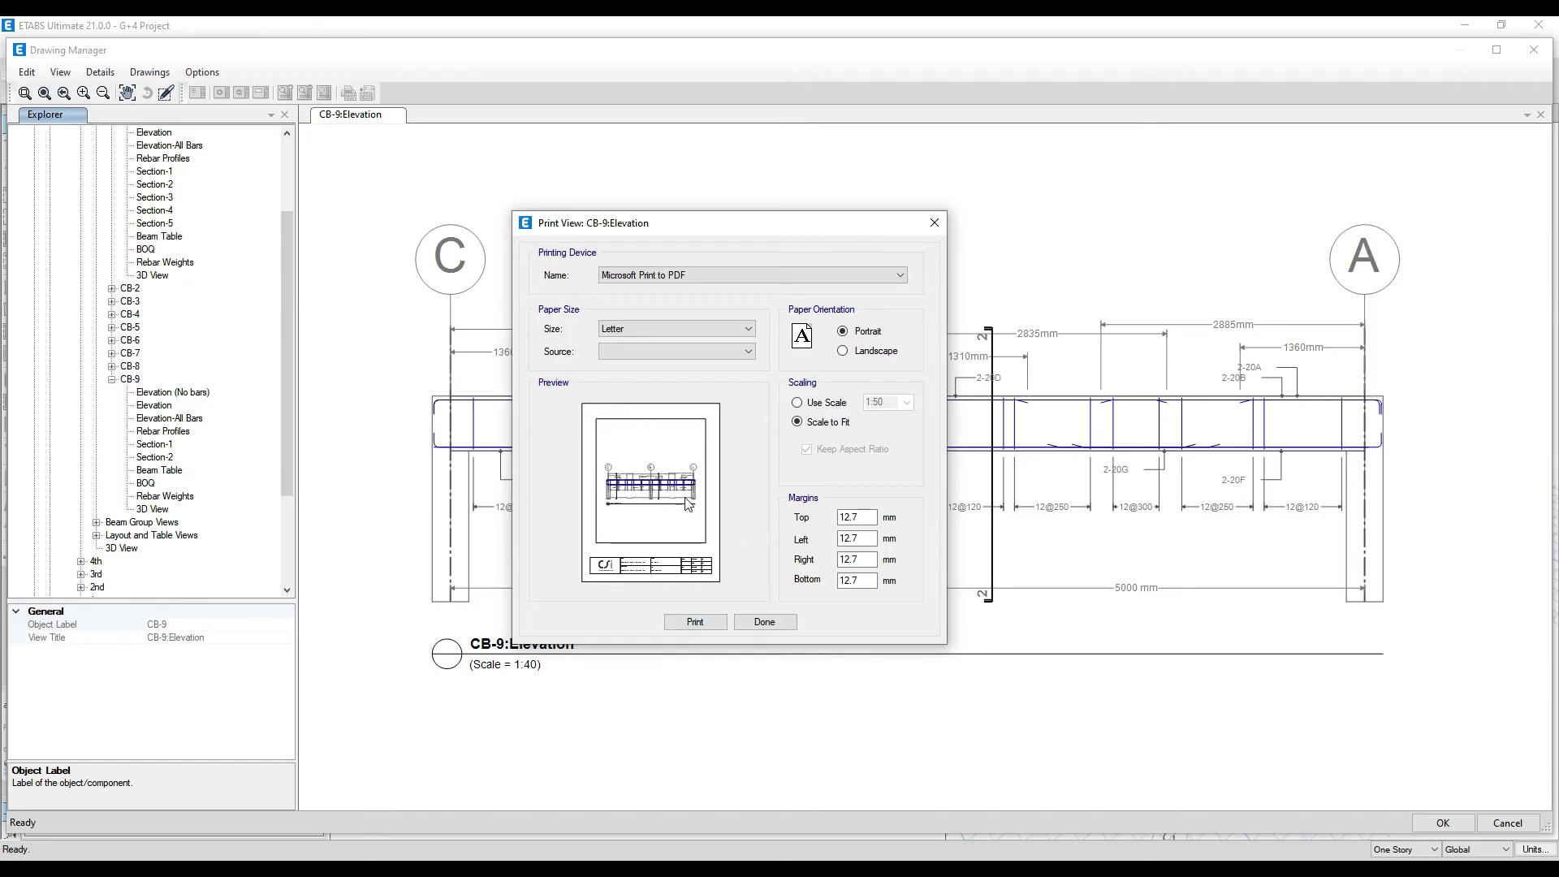
pyautogui.click(747, 329)
pyautogui.click(682, 394)
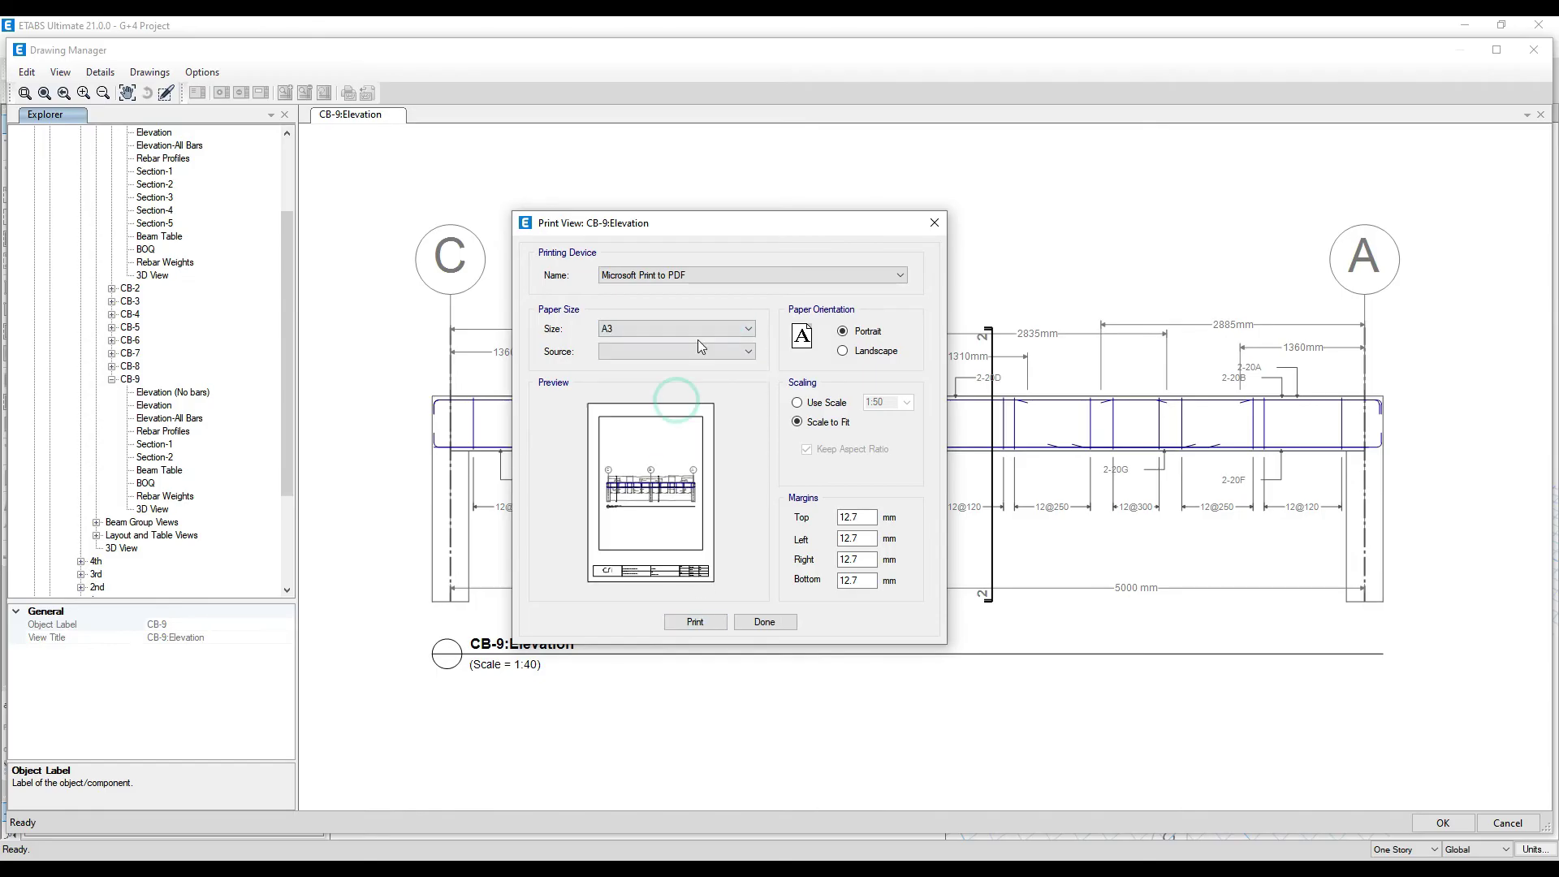
pyautogui.click(736, 330)
pyautogui.click(696, 406)
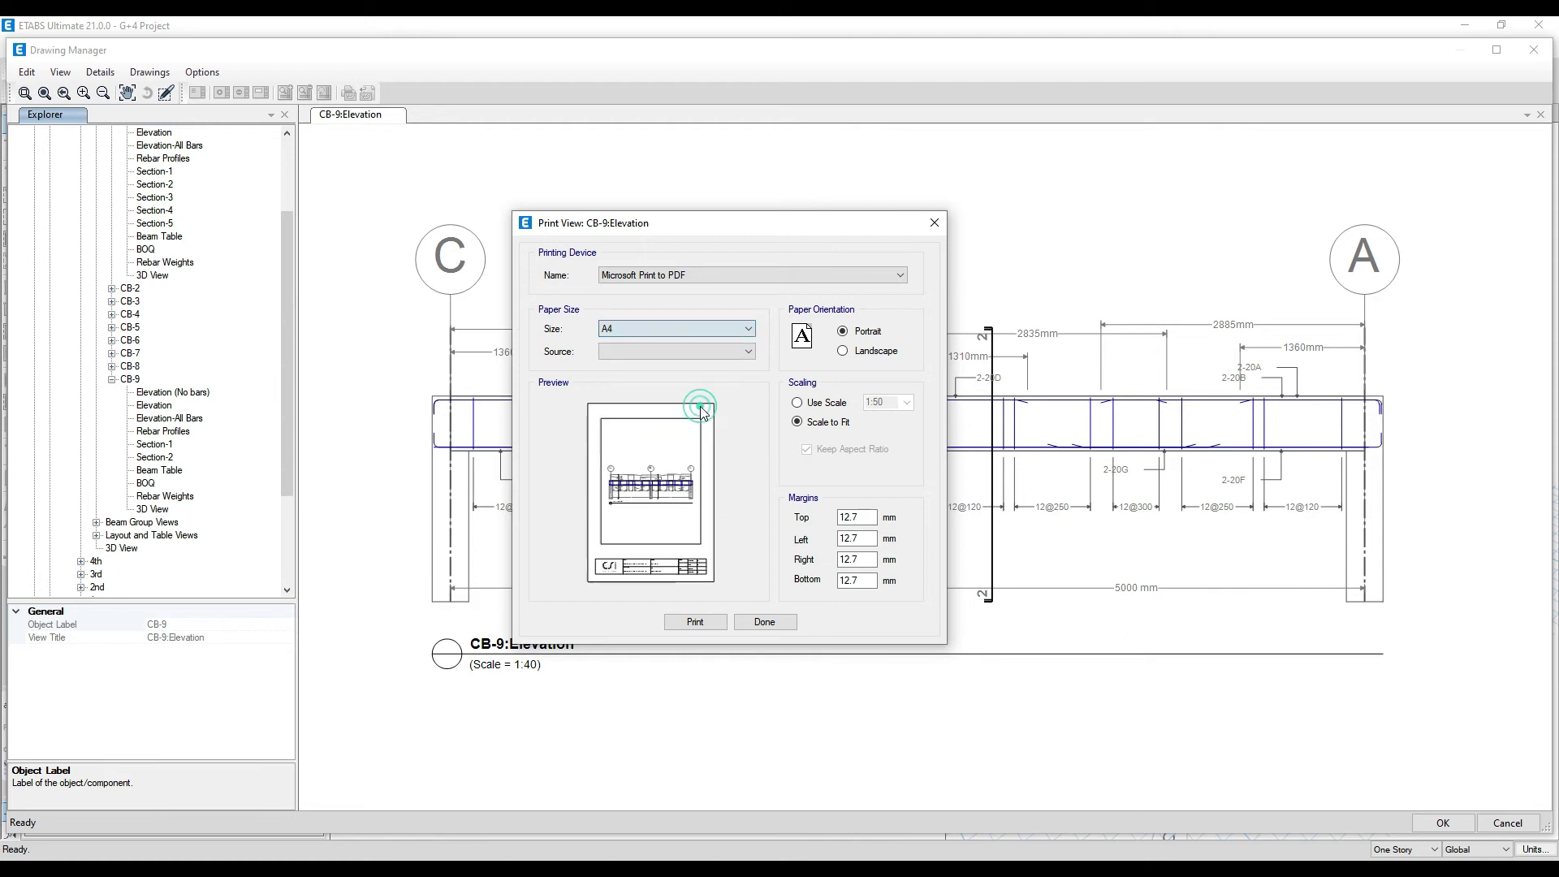
pyautogui.click(722, 329)
pyautogui.click(707, 395)
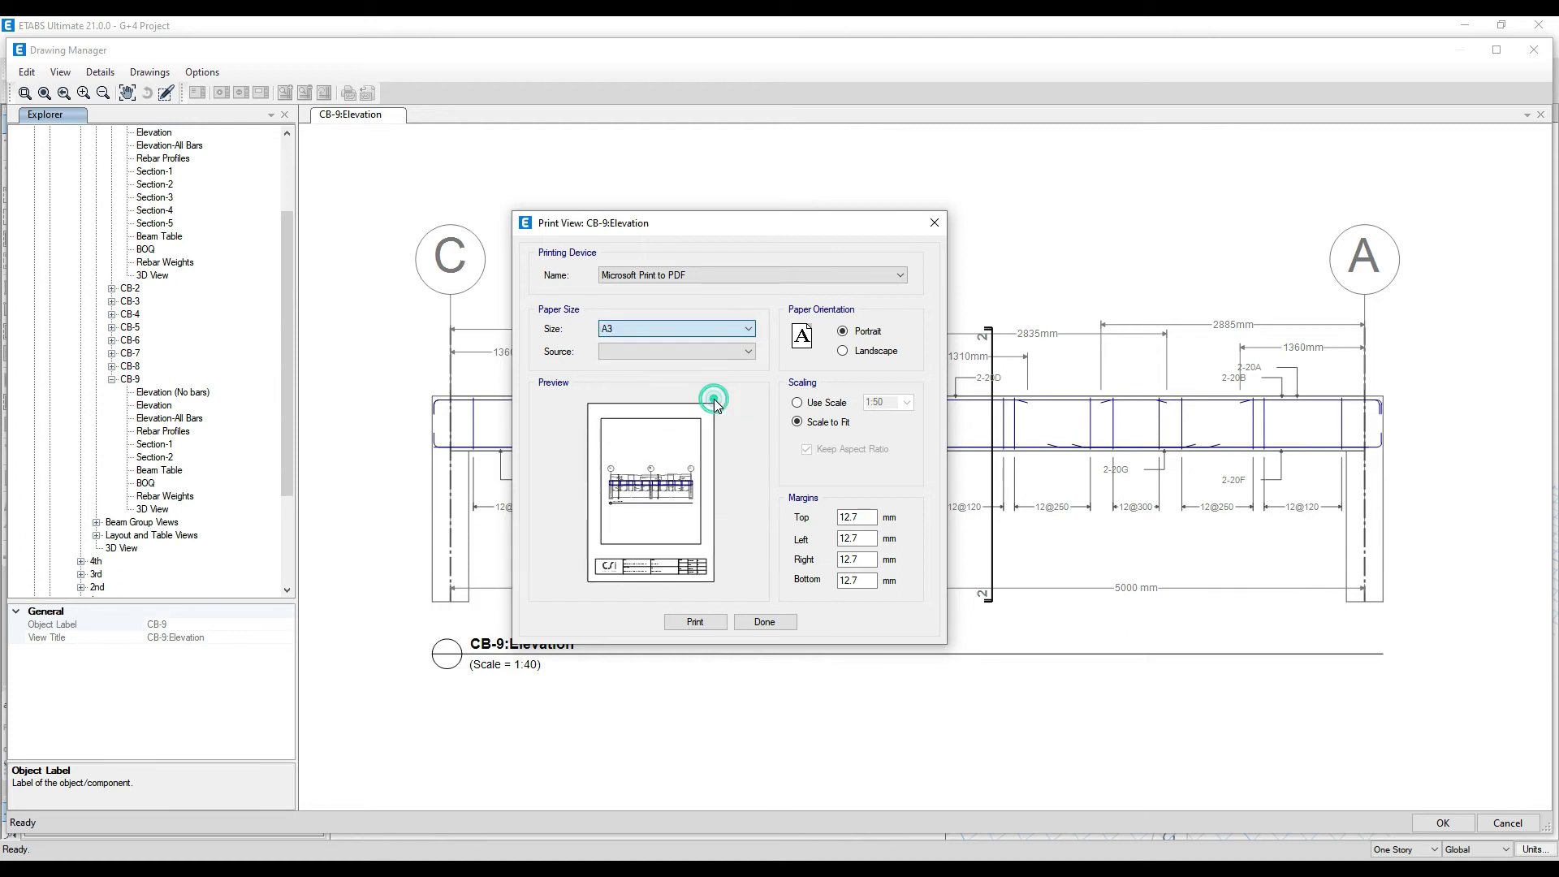
pyautogui.click(843, 353)
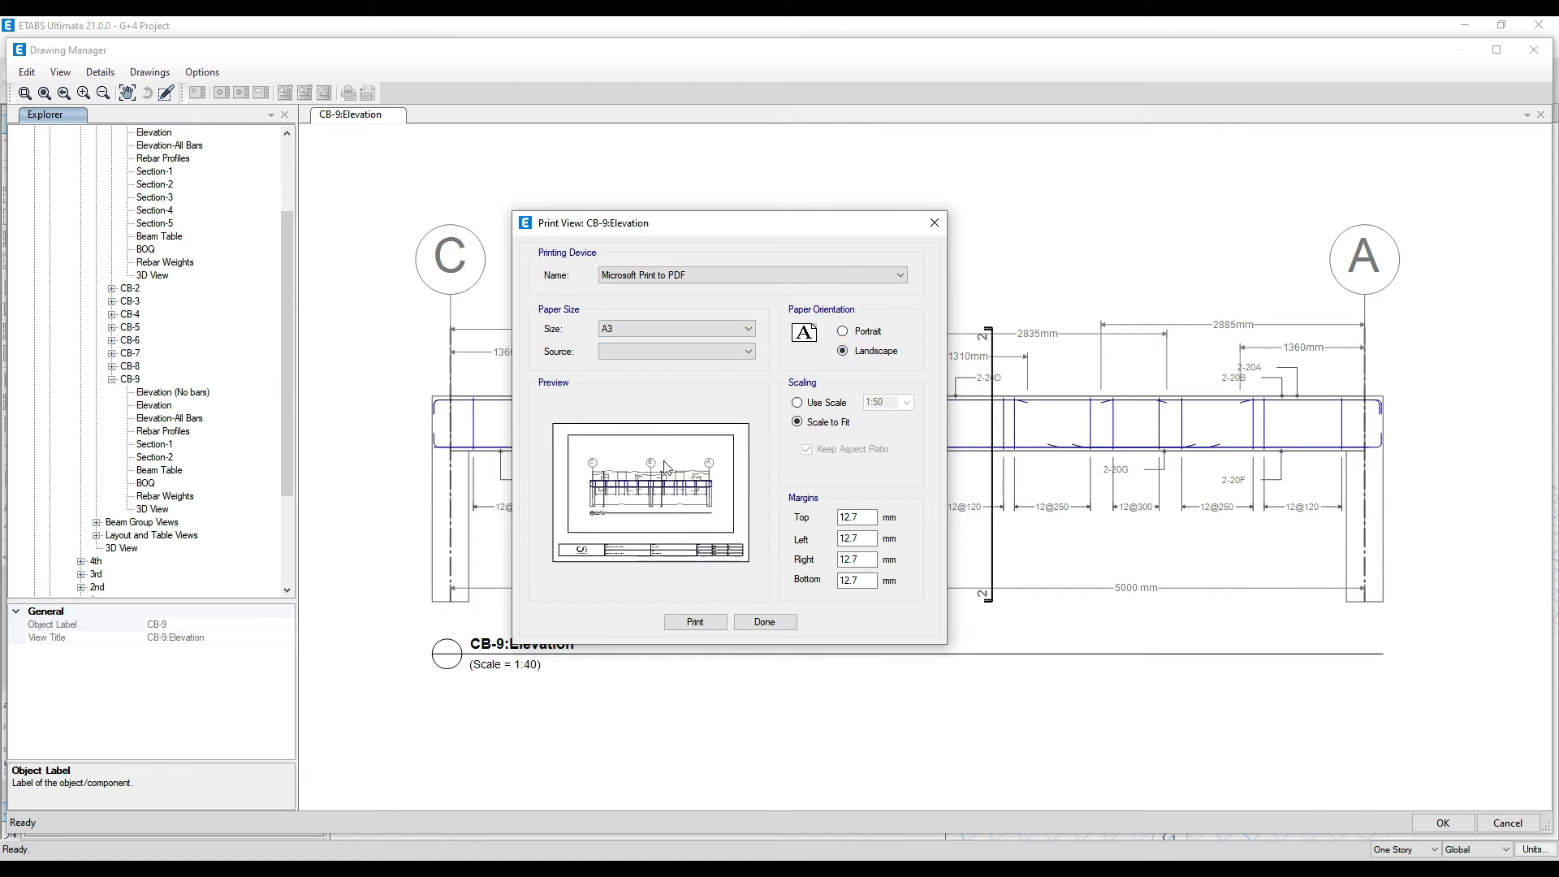
# Print the CB-9 elevation to a PDF file named 111 in New folder and close the print setup
pyautogui.click(695, 622)
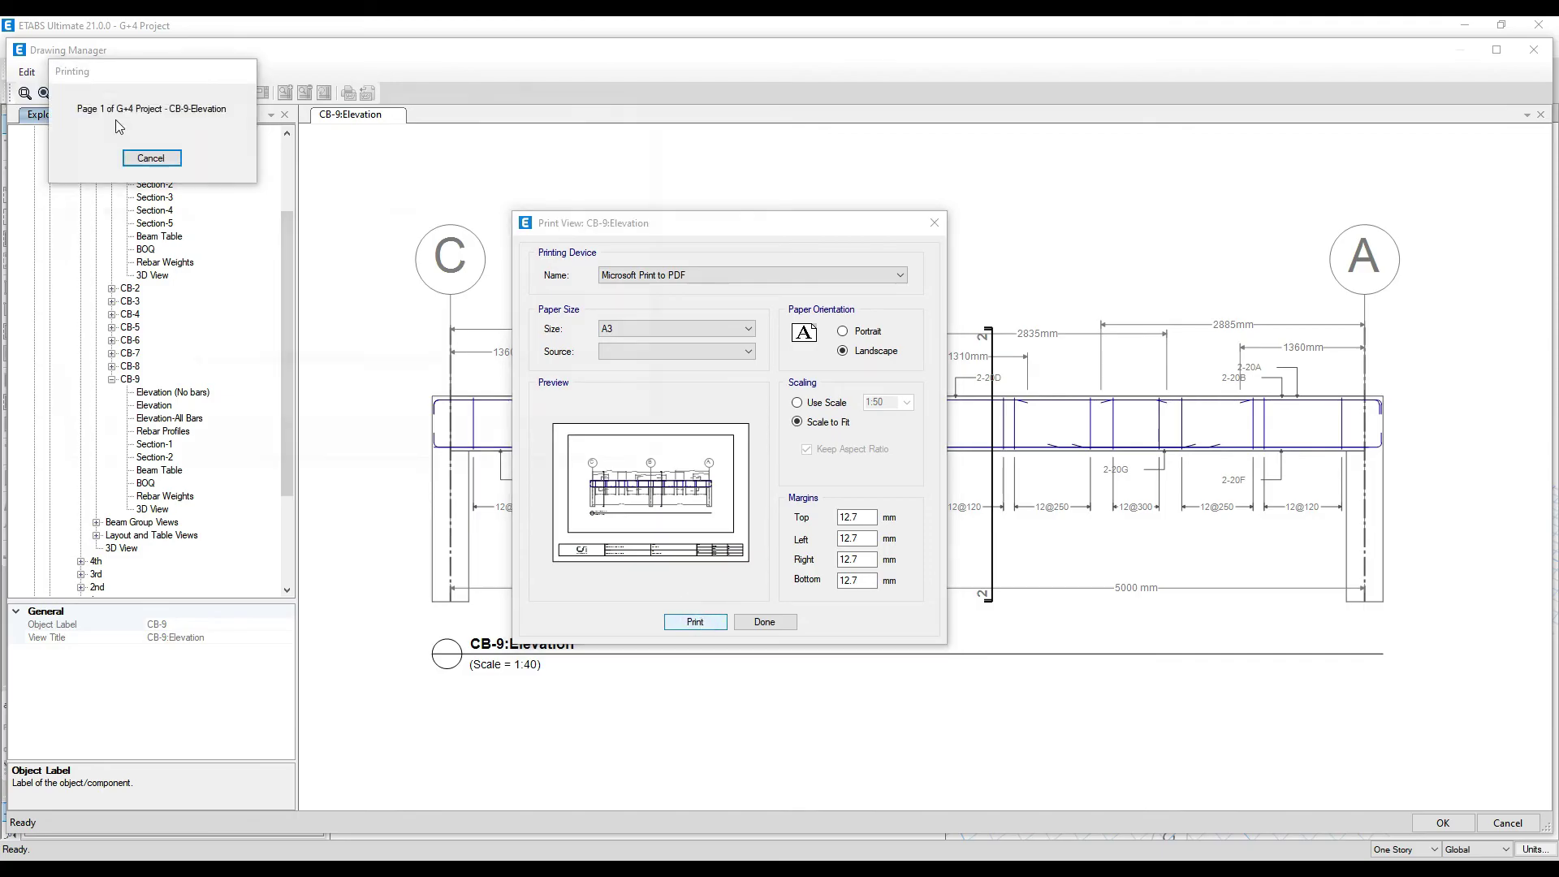
pyautogui.write('111')
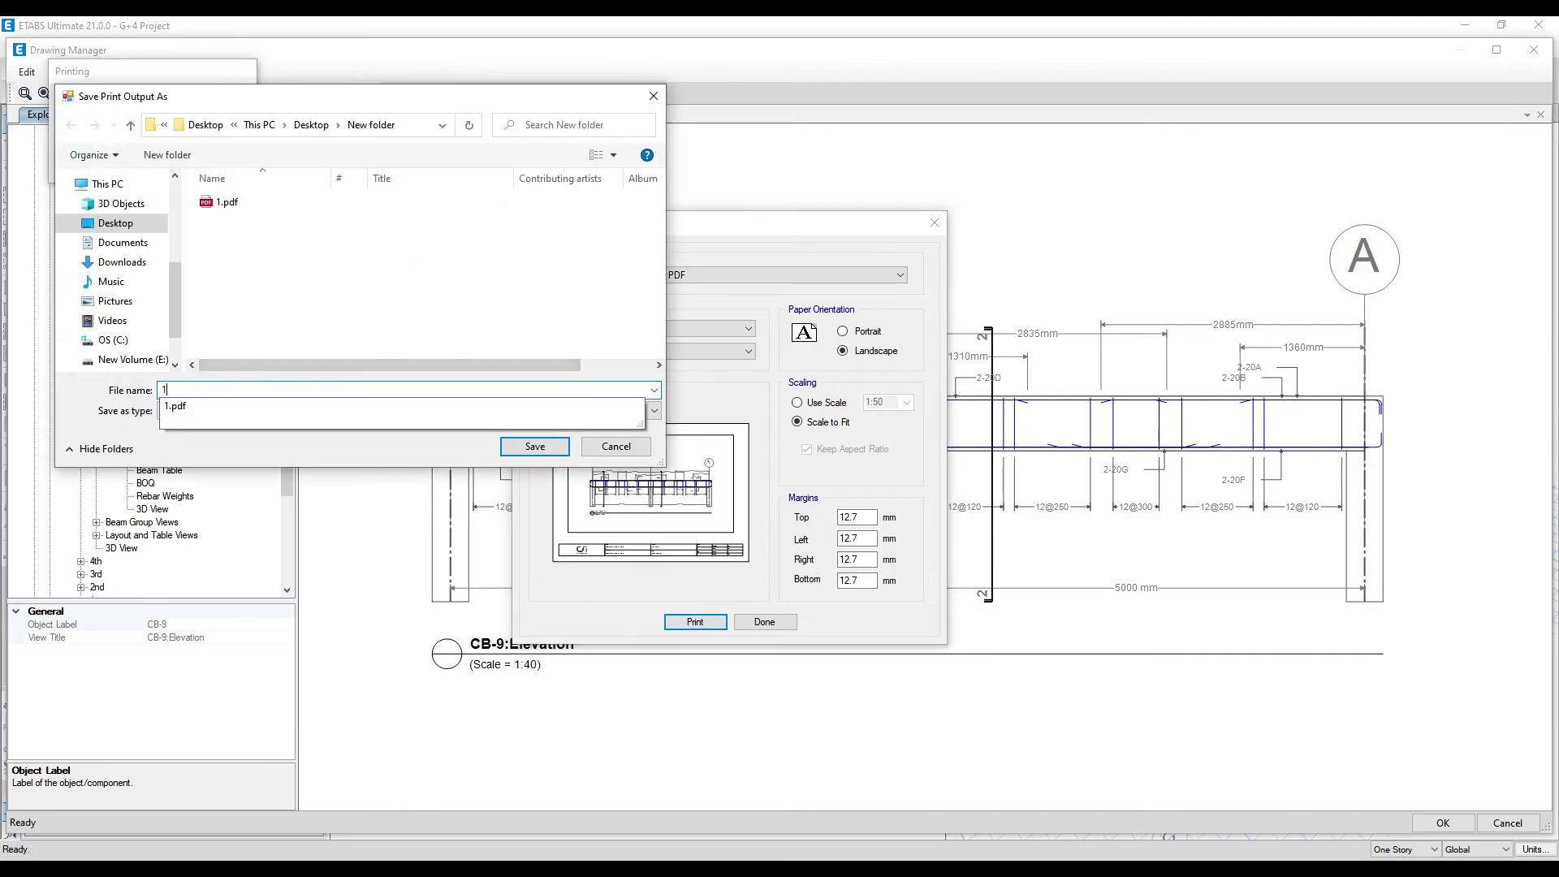
pyautogui.click(532, 446)
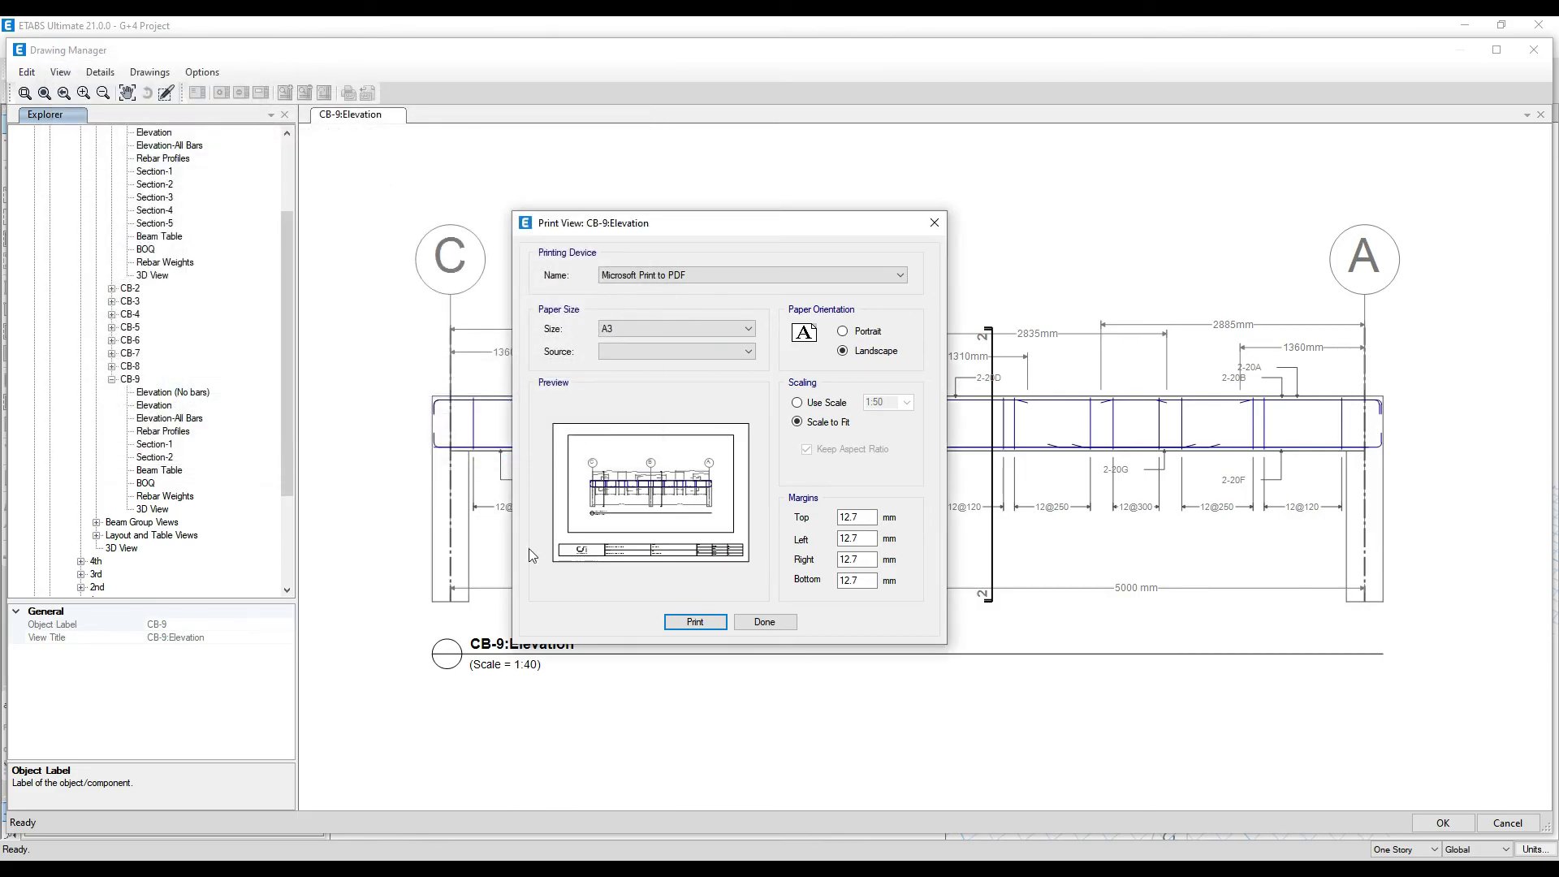
pyautogui.click(764, 622)
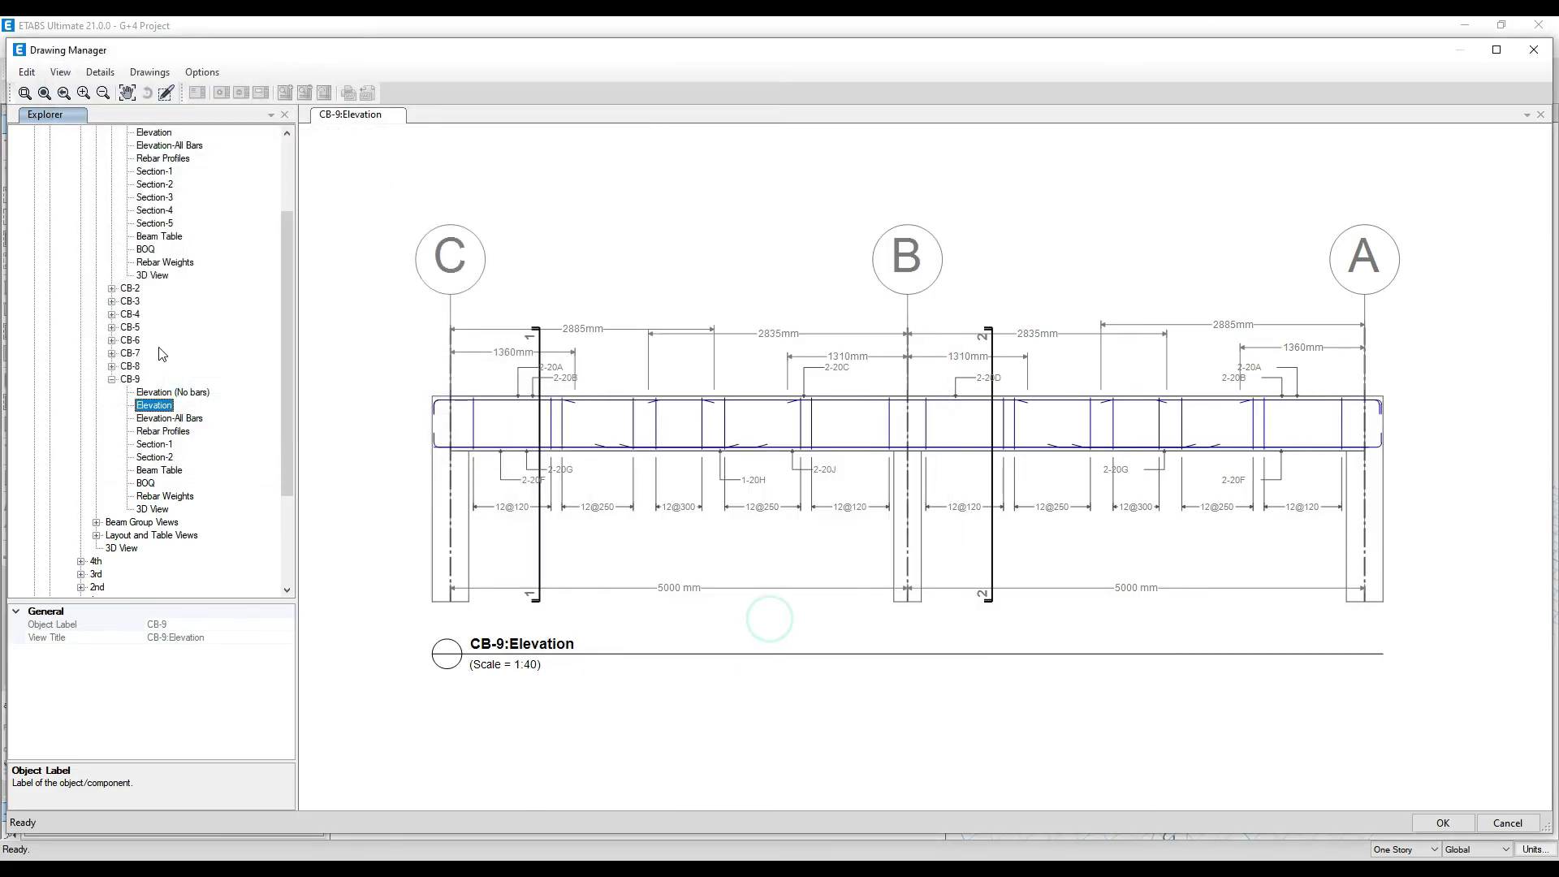
# View the rebar profiles of roof beam CB-9 and preview their print layout without printing
pyautogui.click(171, 434)
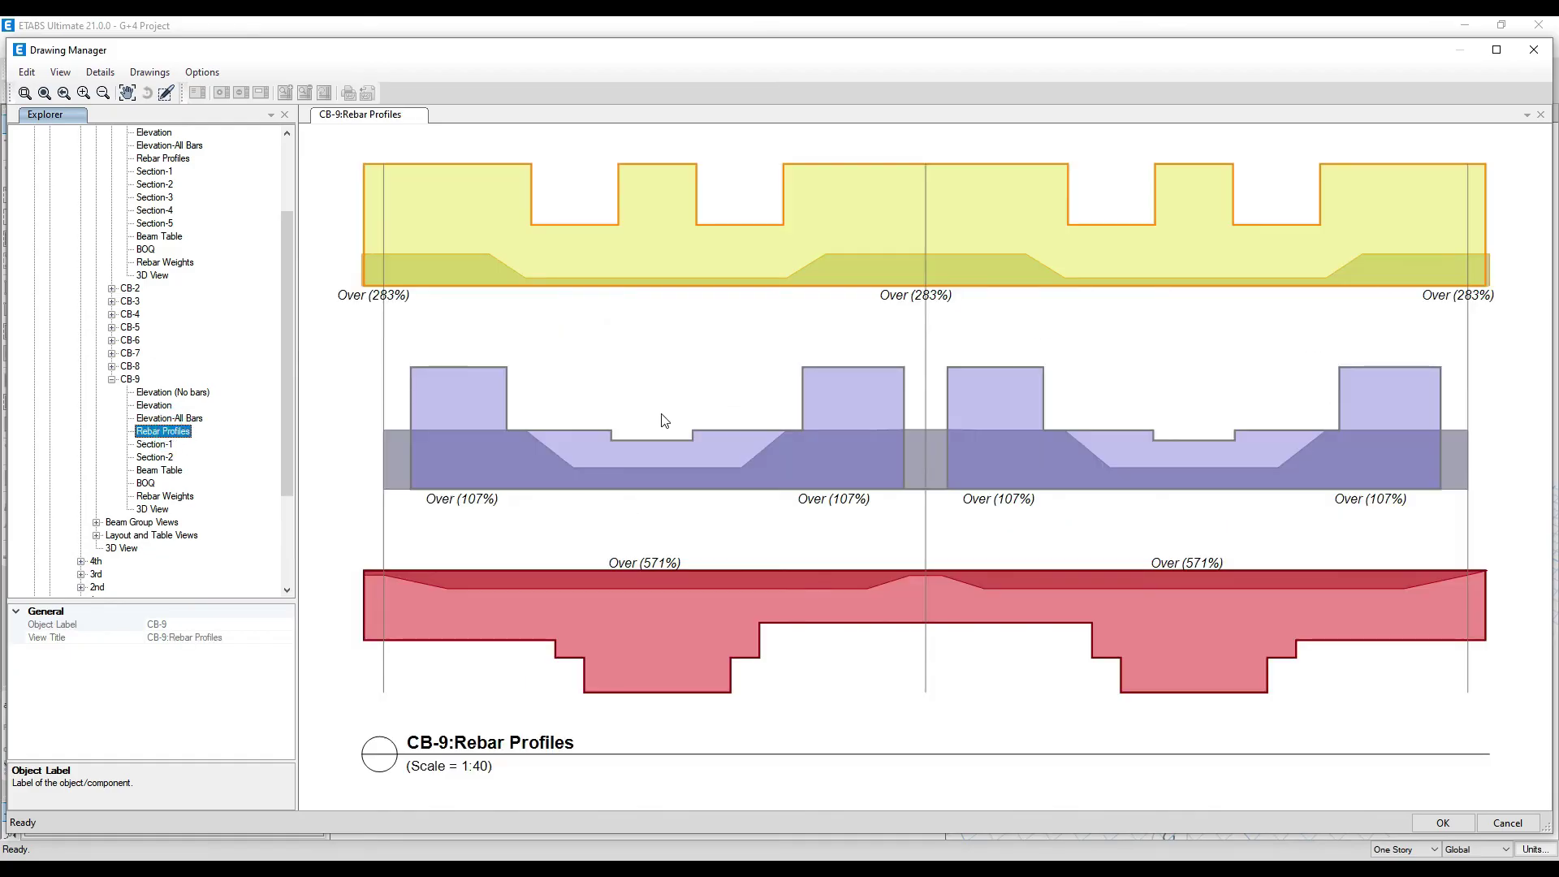
pyautogui.rightClick(195, 433)
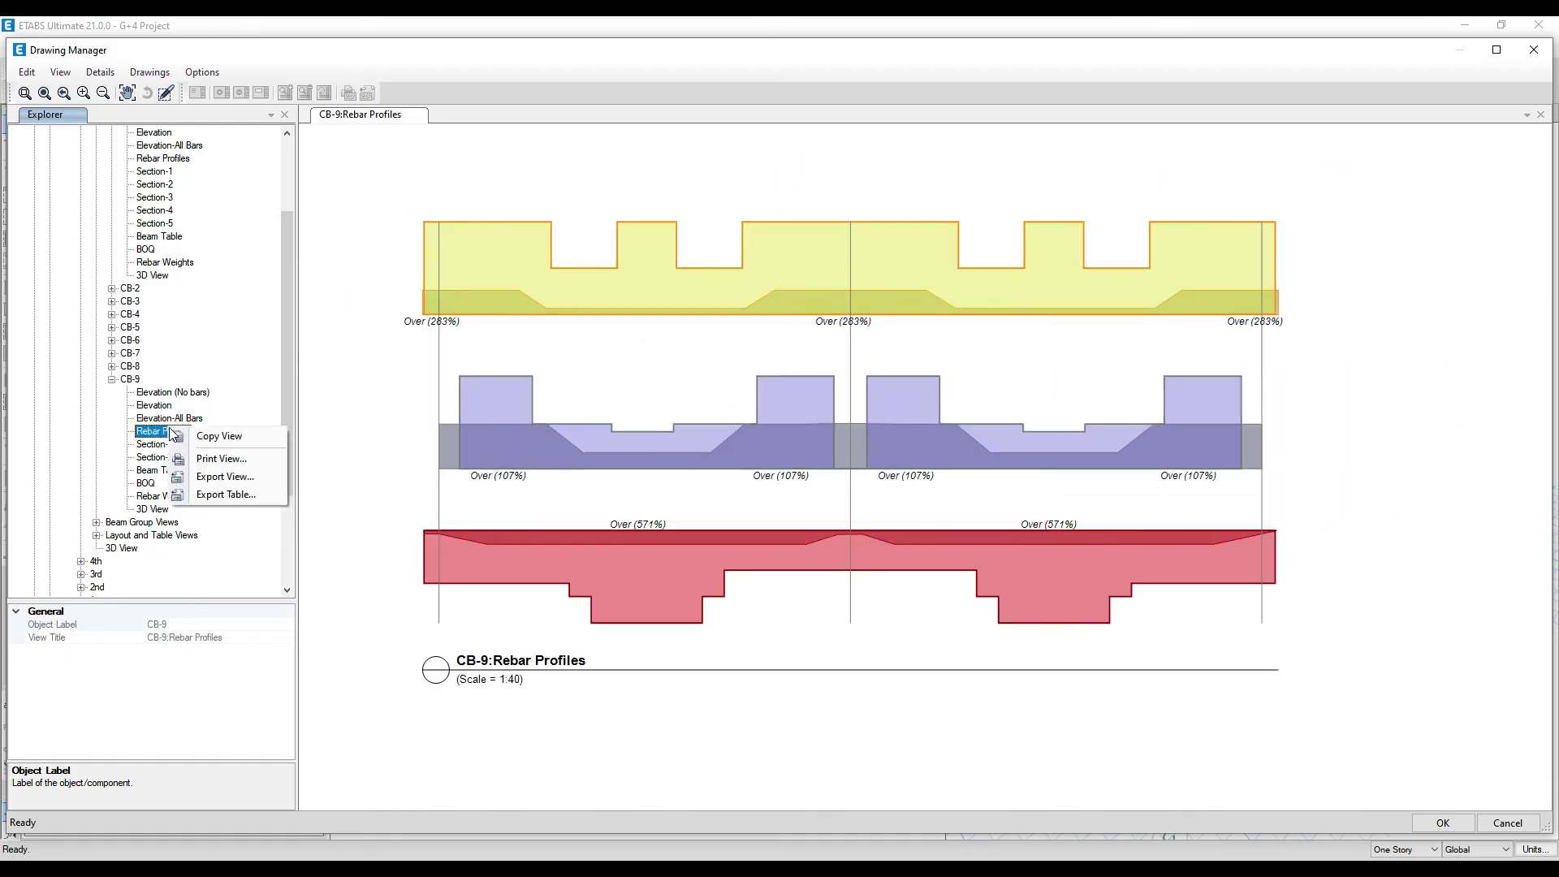
pyautogui.click(204, 453)
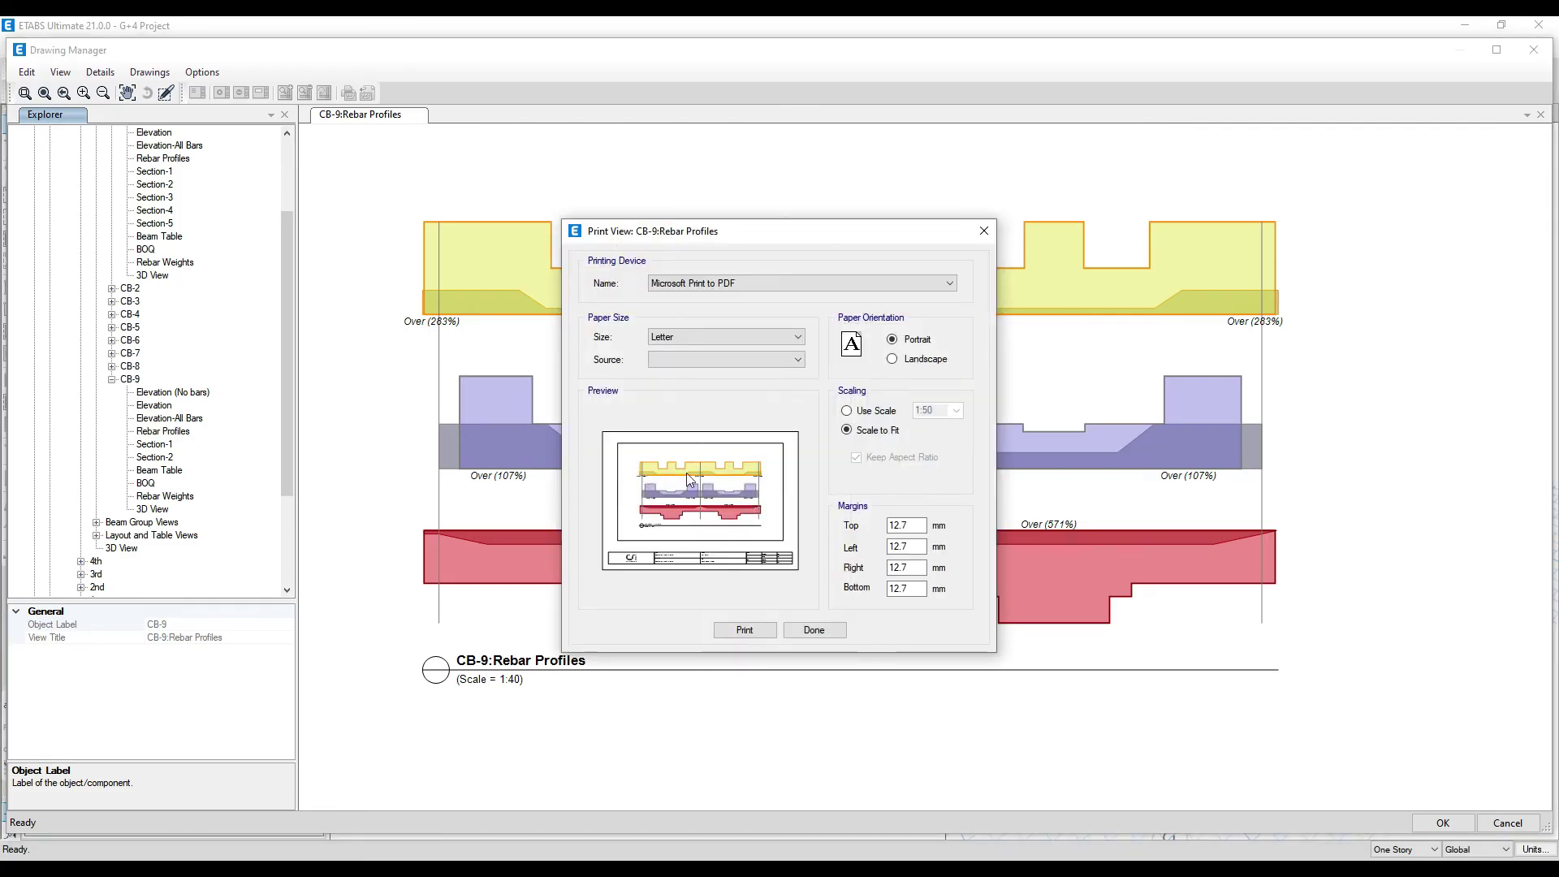
pyautogui.click(984, 231)
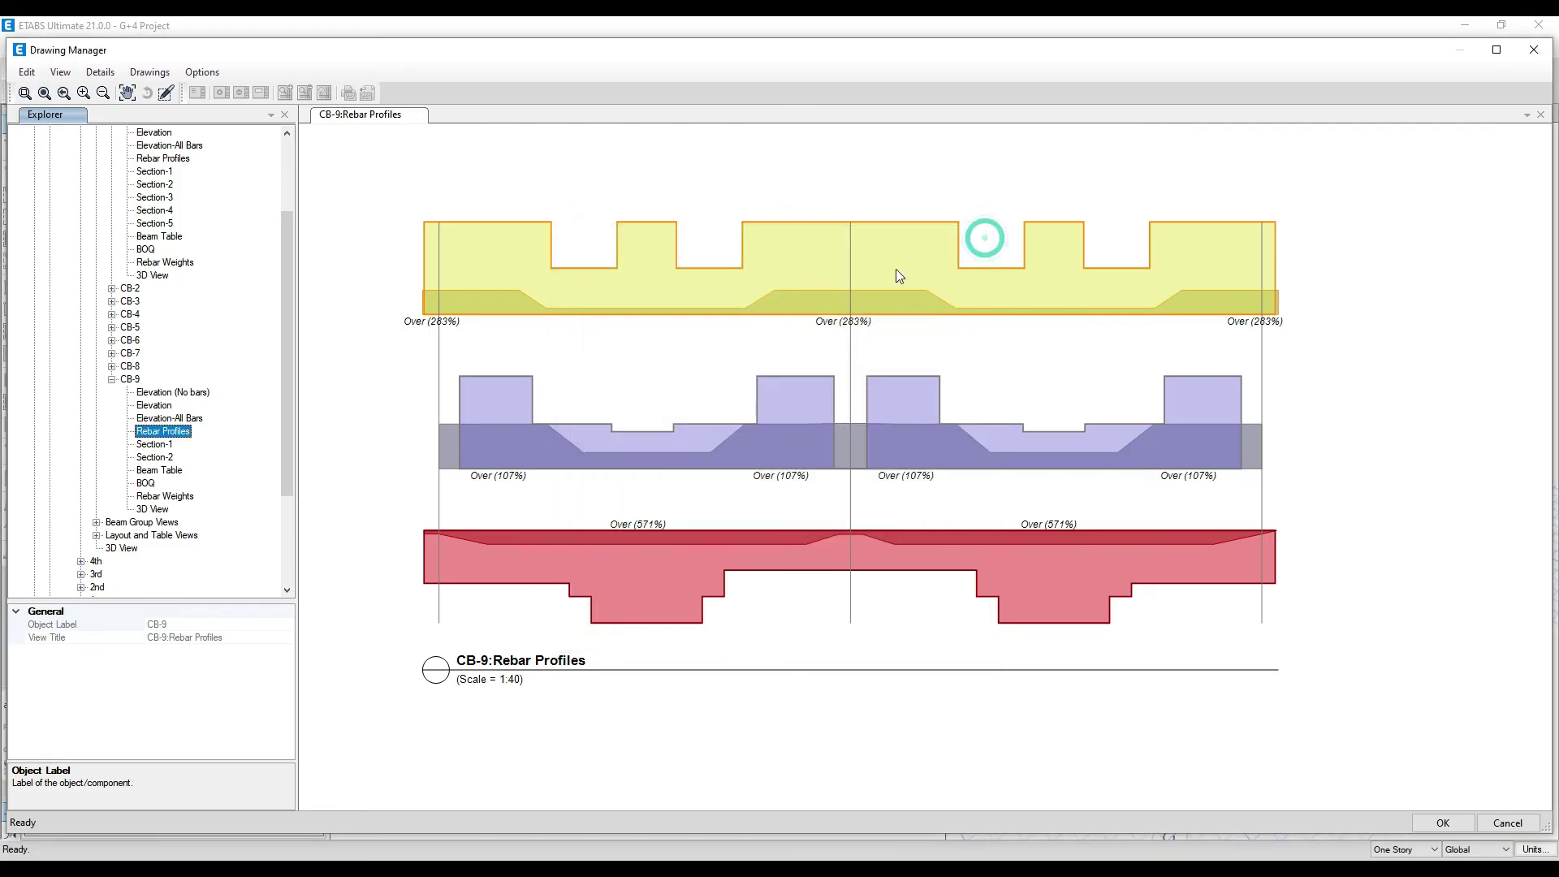
# View the rebar weight summary and the BOQ of roof beam CB-9
pyautogui.click(174, 496)
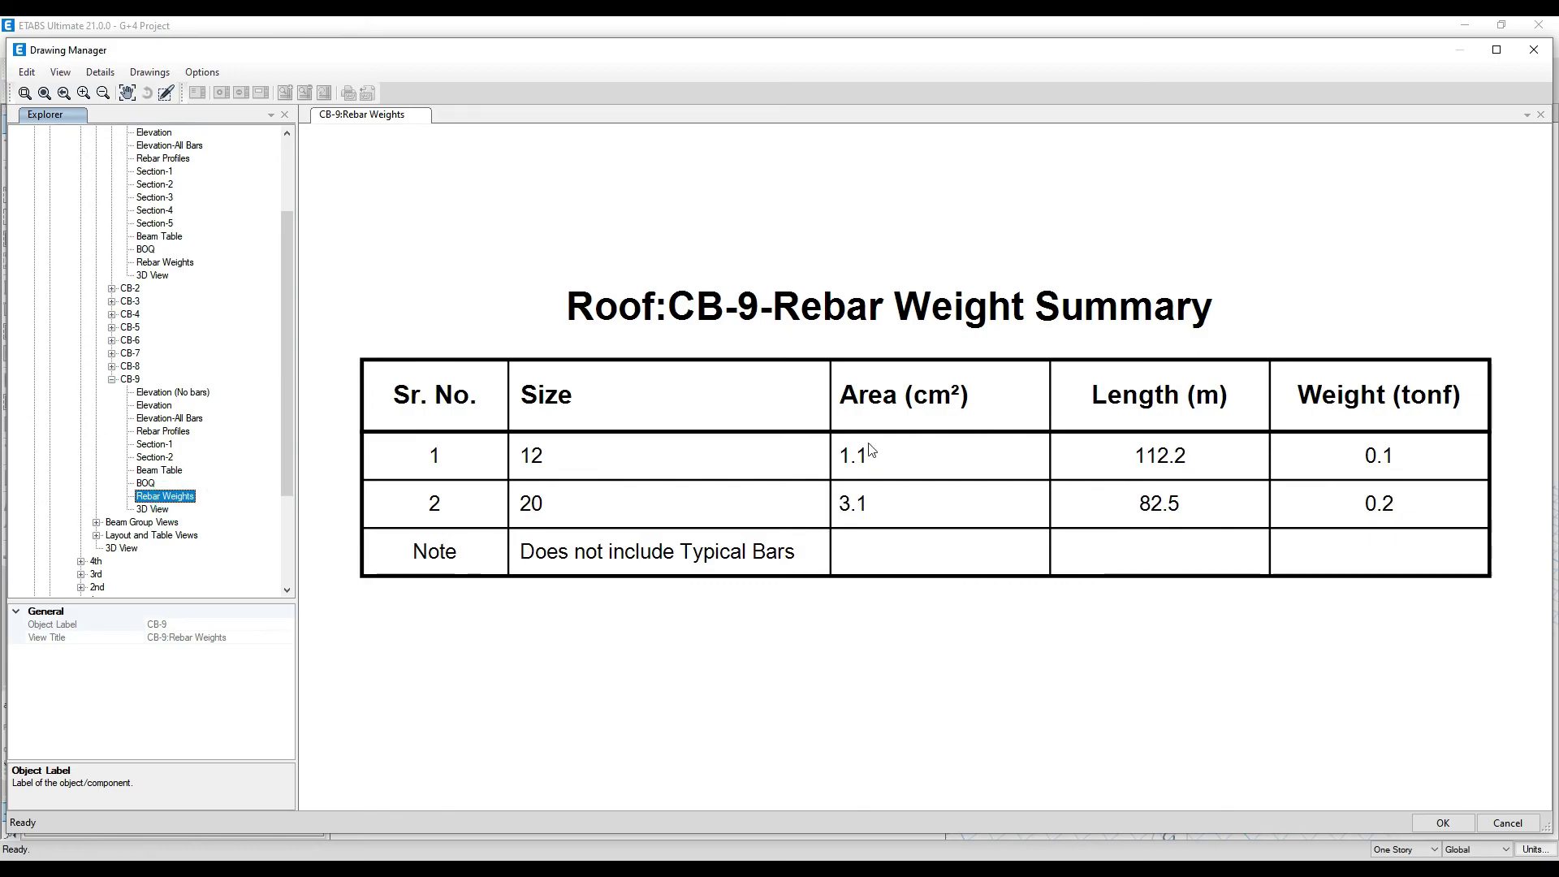
pyautogui.click(150, 483)
pyautogui.click(184, 496)
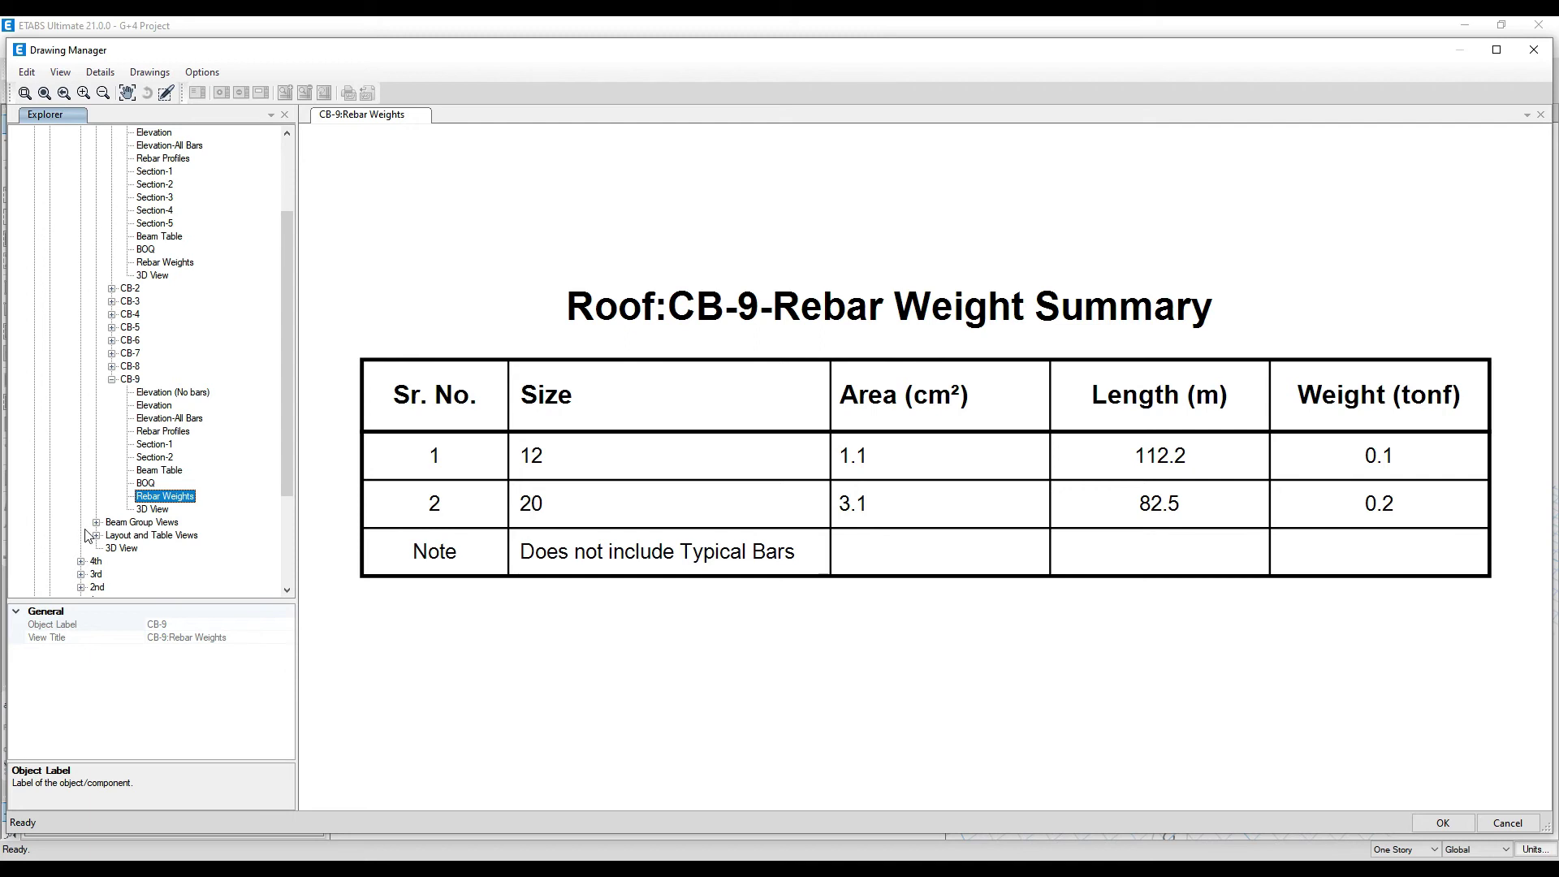
# View the reinforced roof beams in 3D, and inspect the overall 3D view of all stories' beams from different angles
pyautogui.click(121, 549)
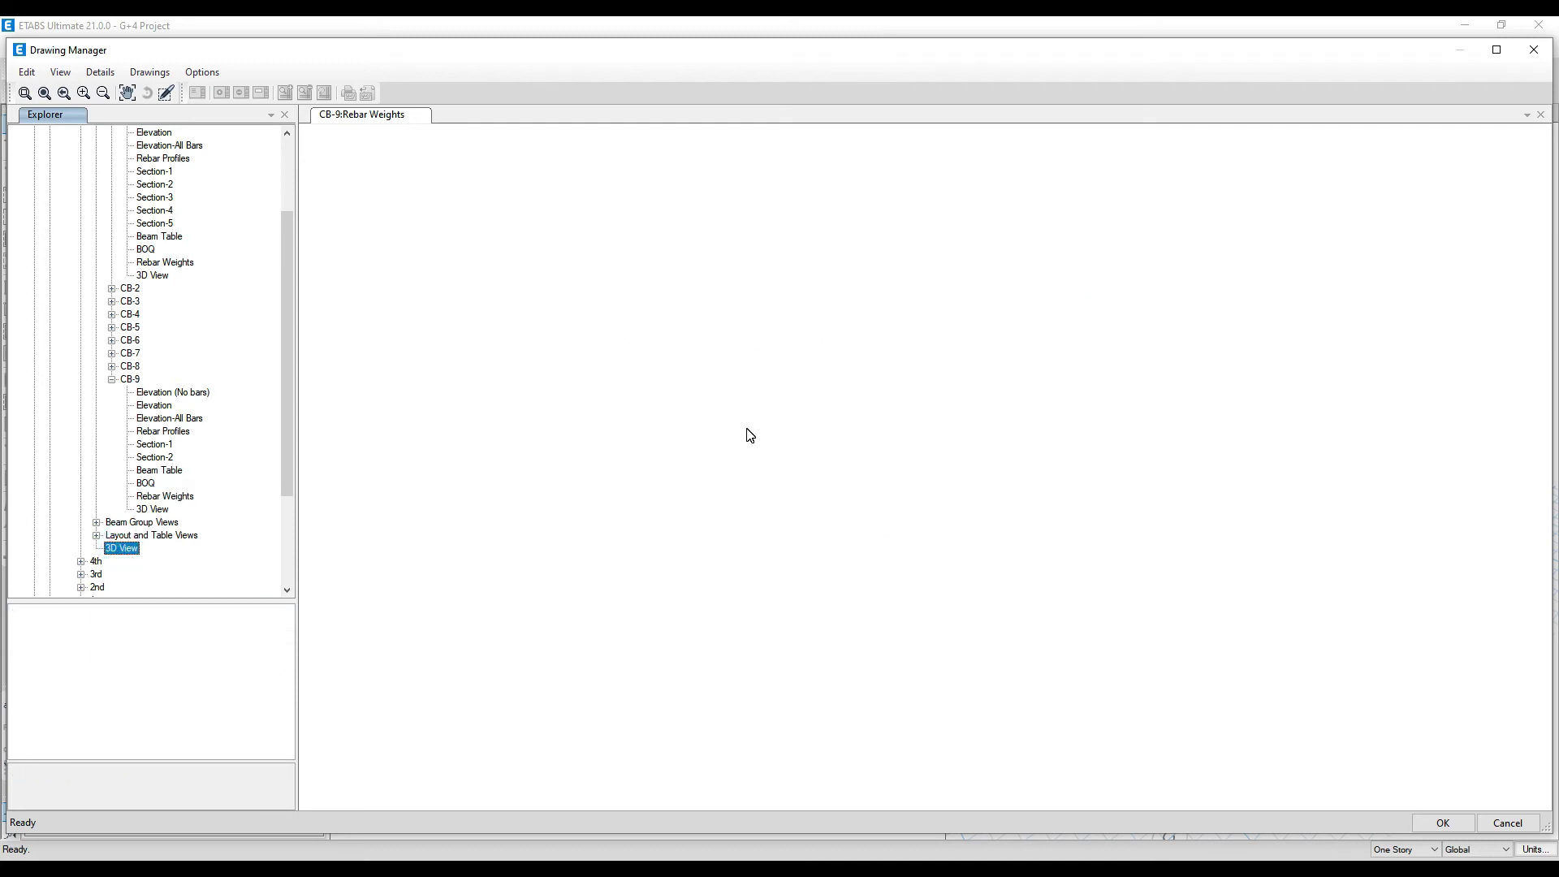
pyautogui.scroll(3, 128, 349)
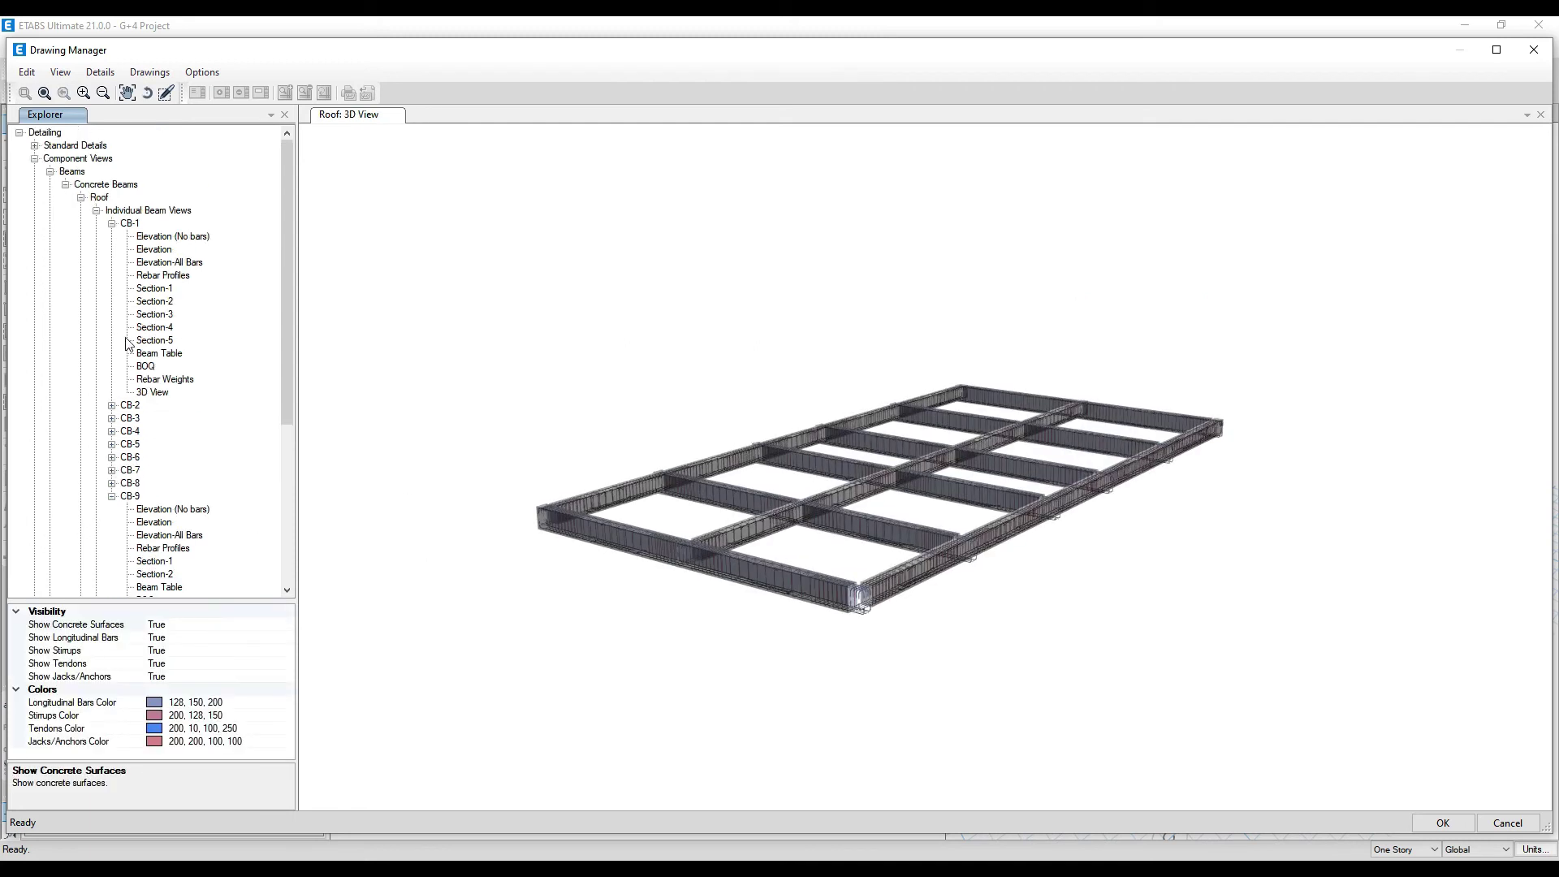
pyautogui.scroll(-7, 145, 300)
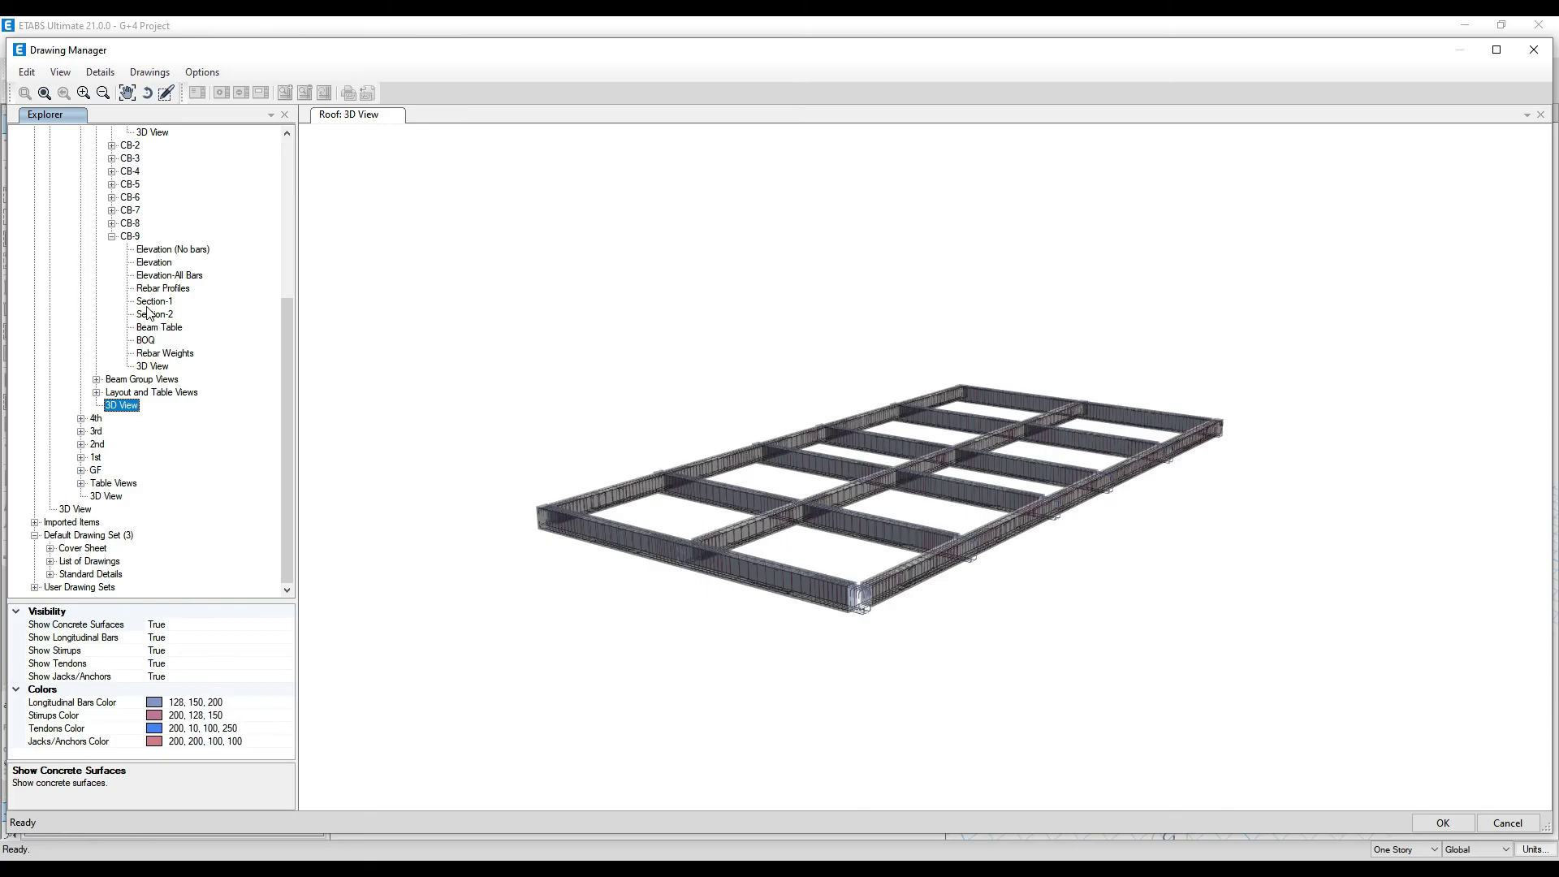
pyautogui.click(77, 509)
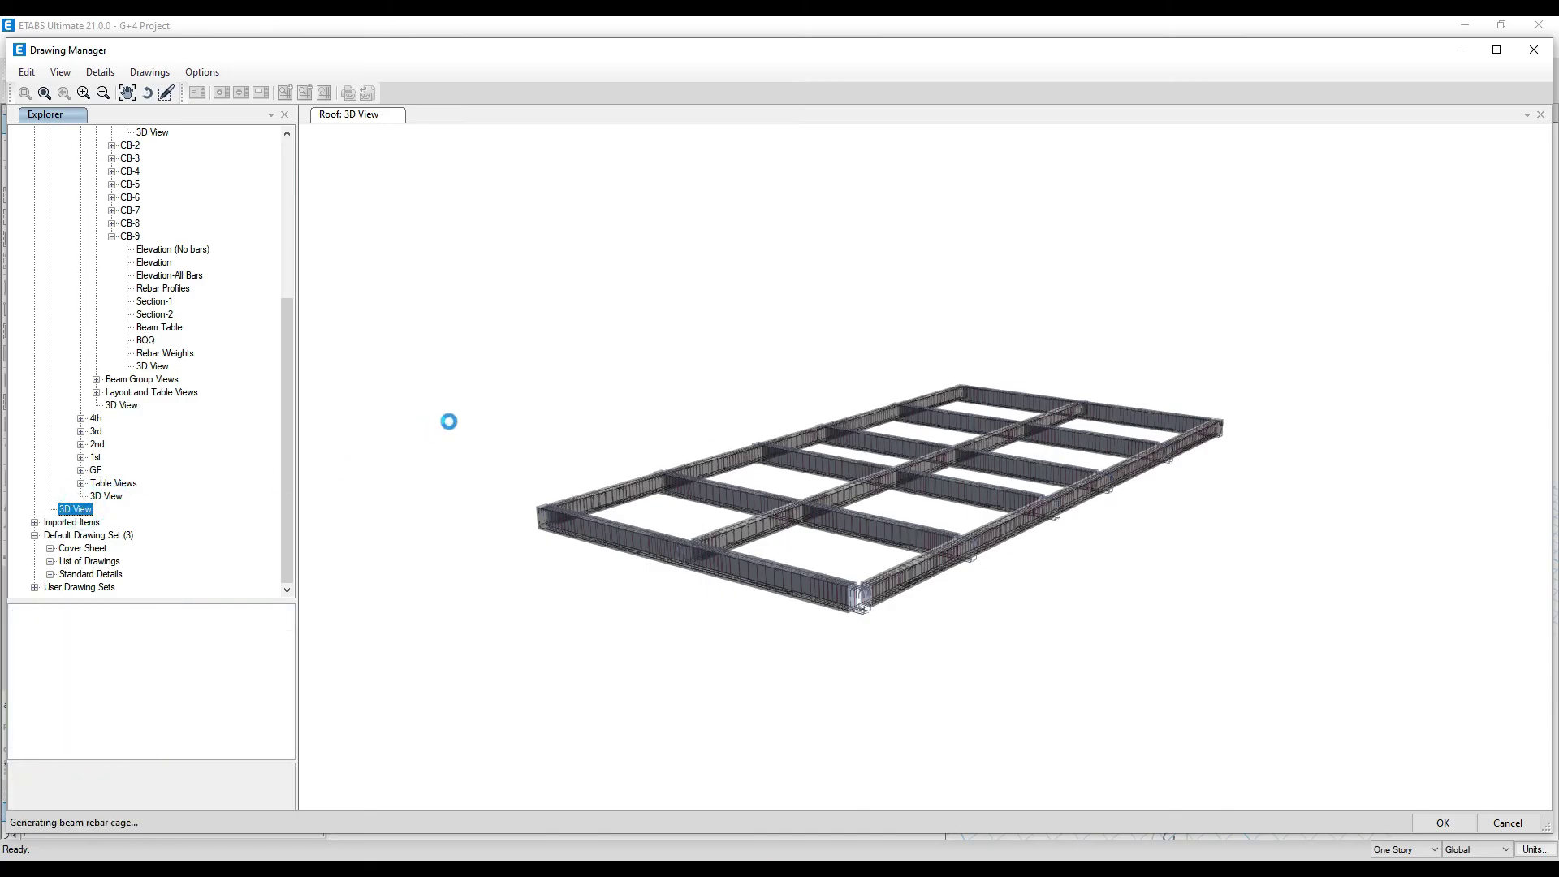
pyautogui.click(1001, 484)
pyautogui.moveTo(1000, 484); pyautogui.dragTo(1126, 387)
pyautogui.moveTo(999, 364); pyautogui.dragTo(926, 528)
# Export the roof beam CB-1 elevation in Drawing Exchange Format (DXF) to New folder on the desktop
pyautogui.scroll(7, 235, 403)
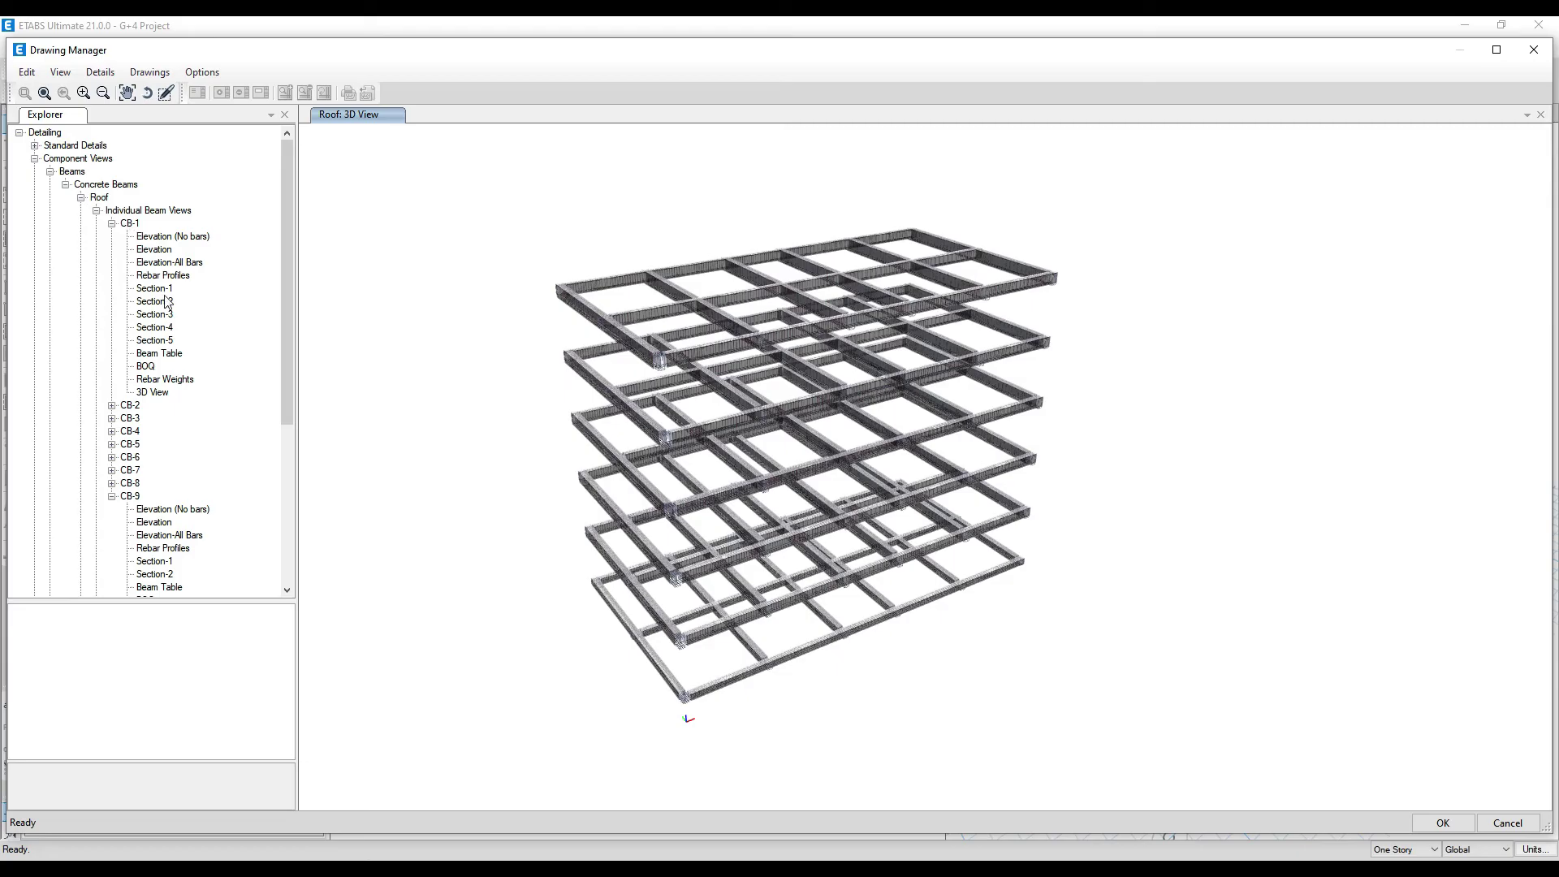
pyautogui.click(159, 250)
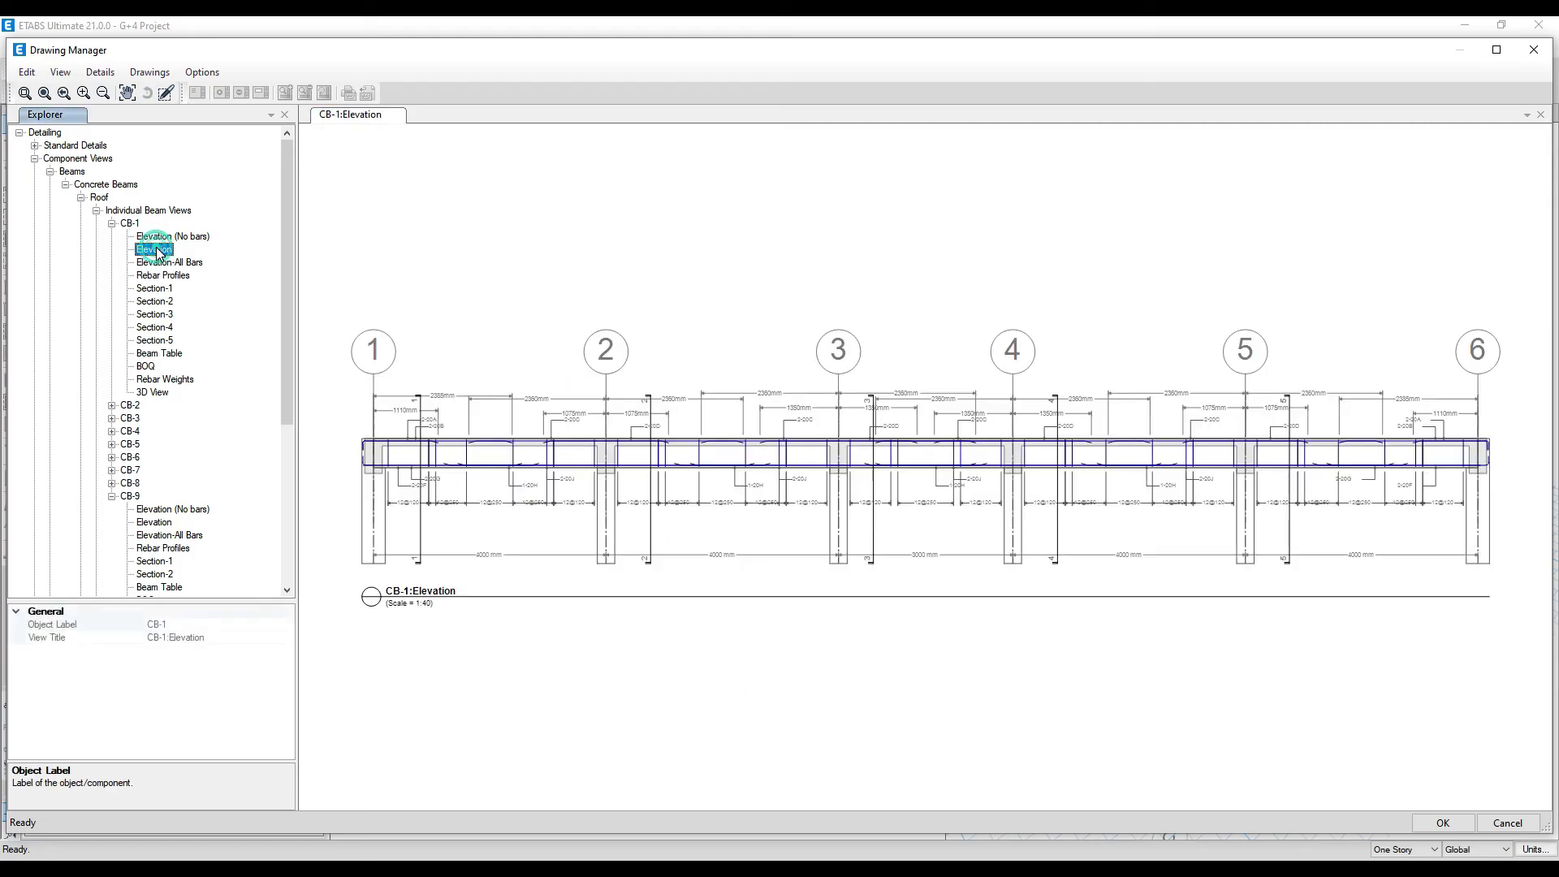
pyautogui.rightClick(157, 249)
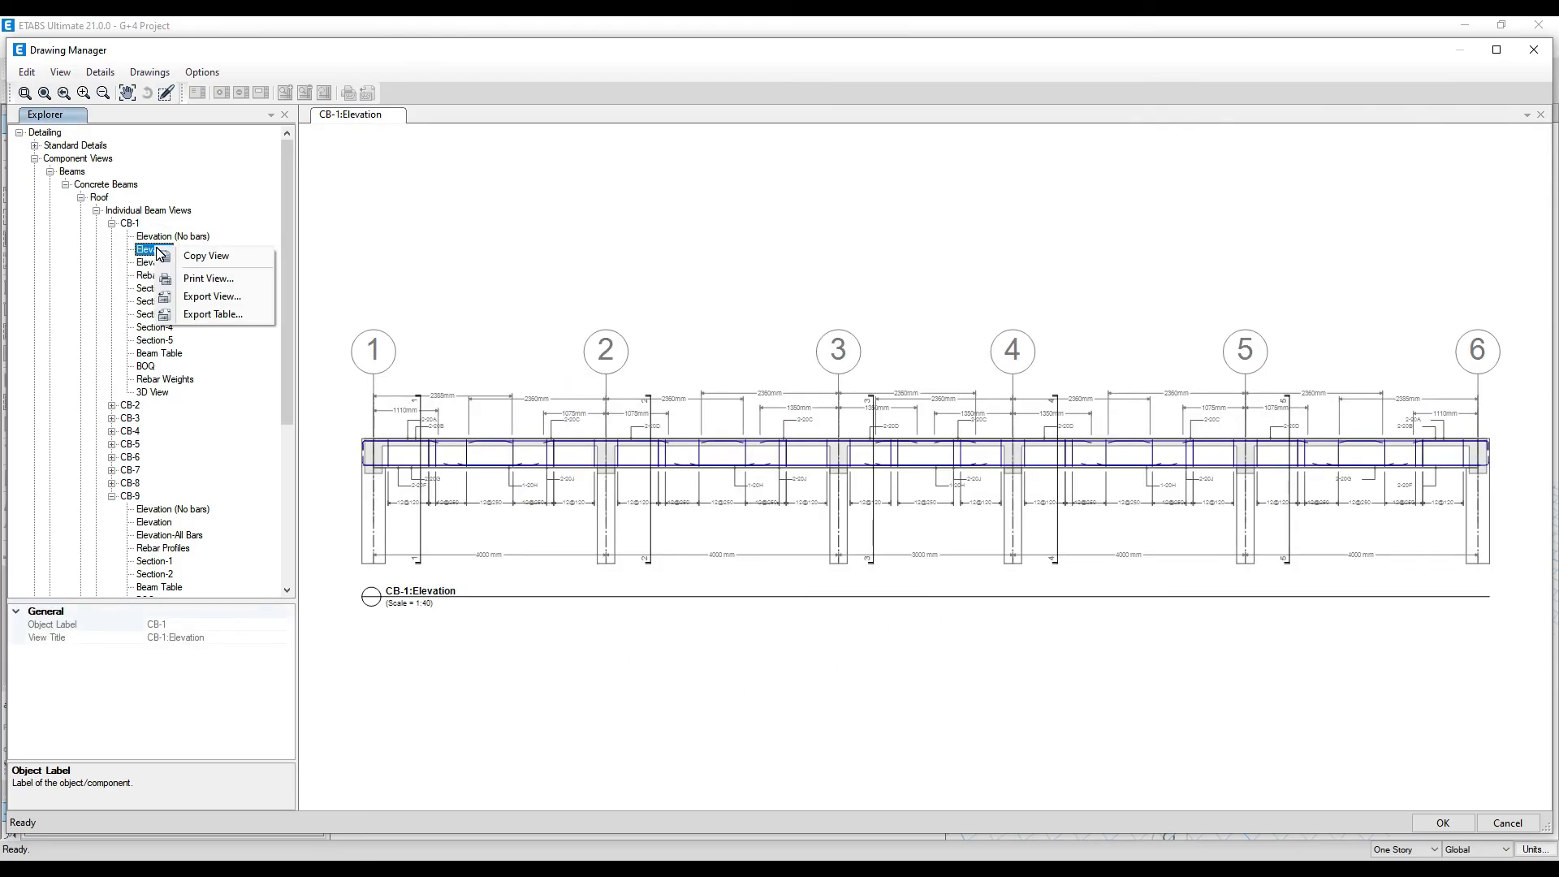
pyautogui.click(200, 297)
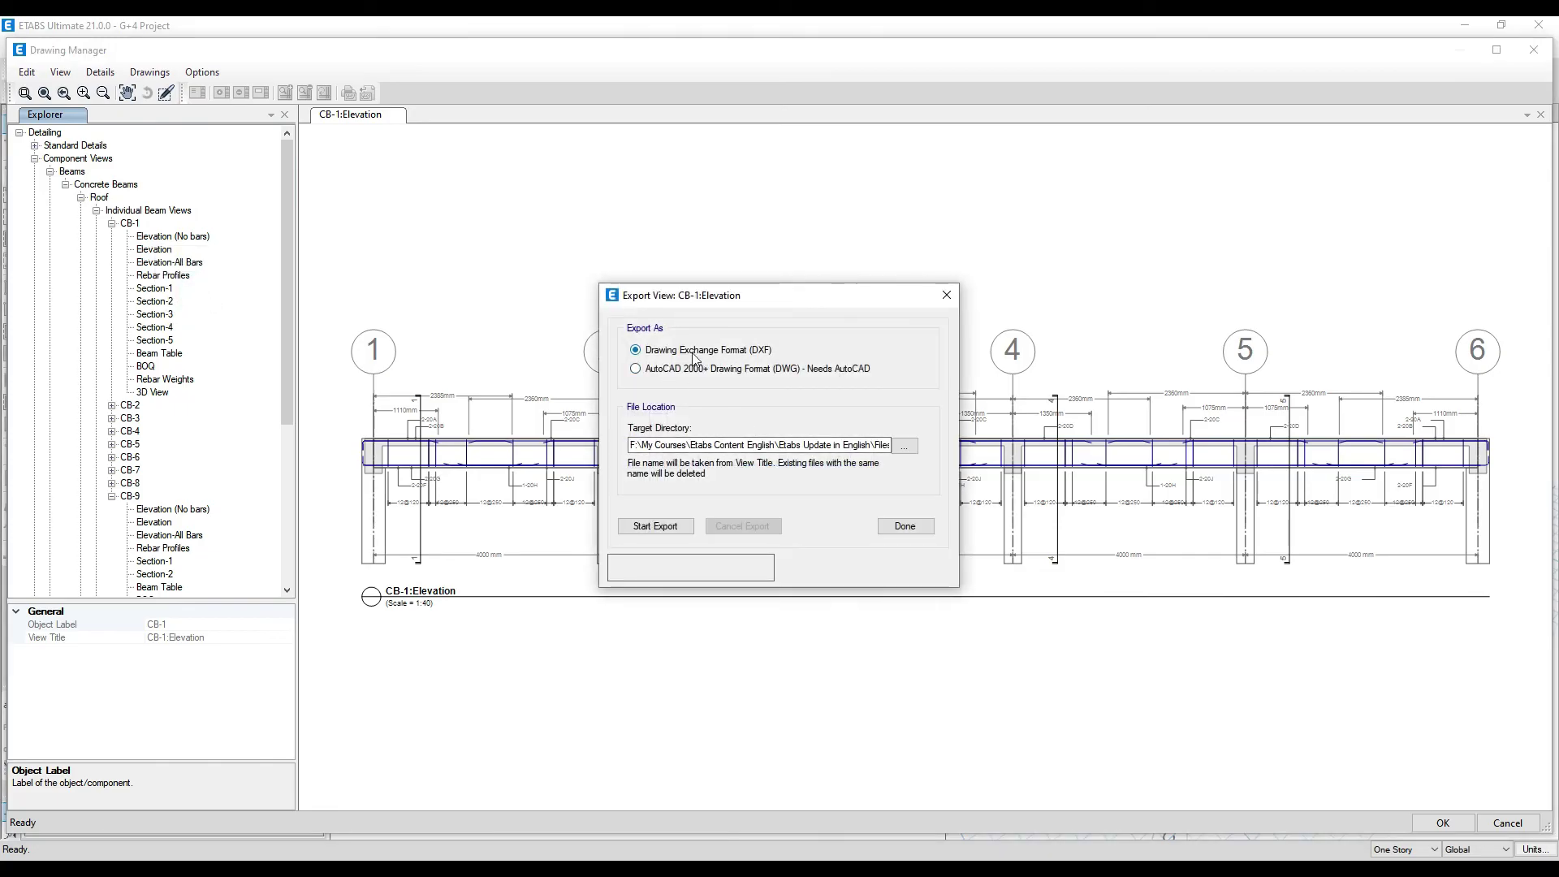
pyautogui.click(903, 446)
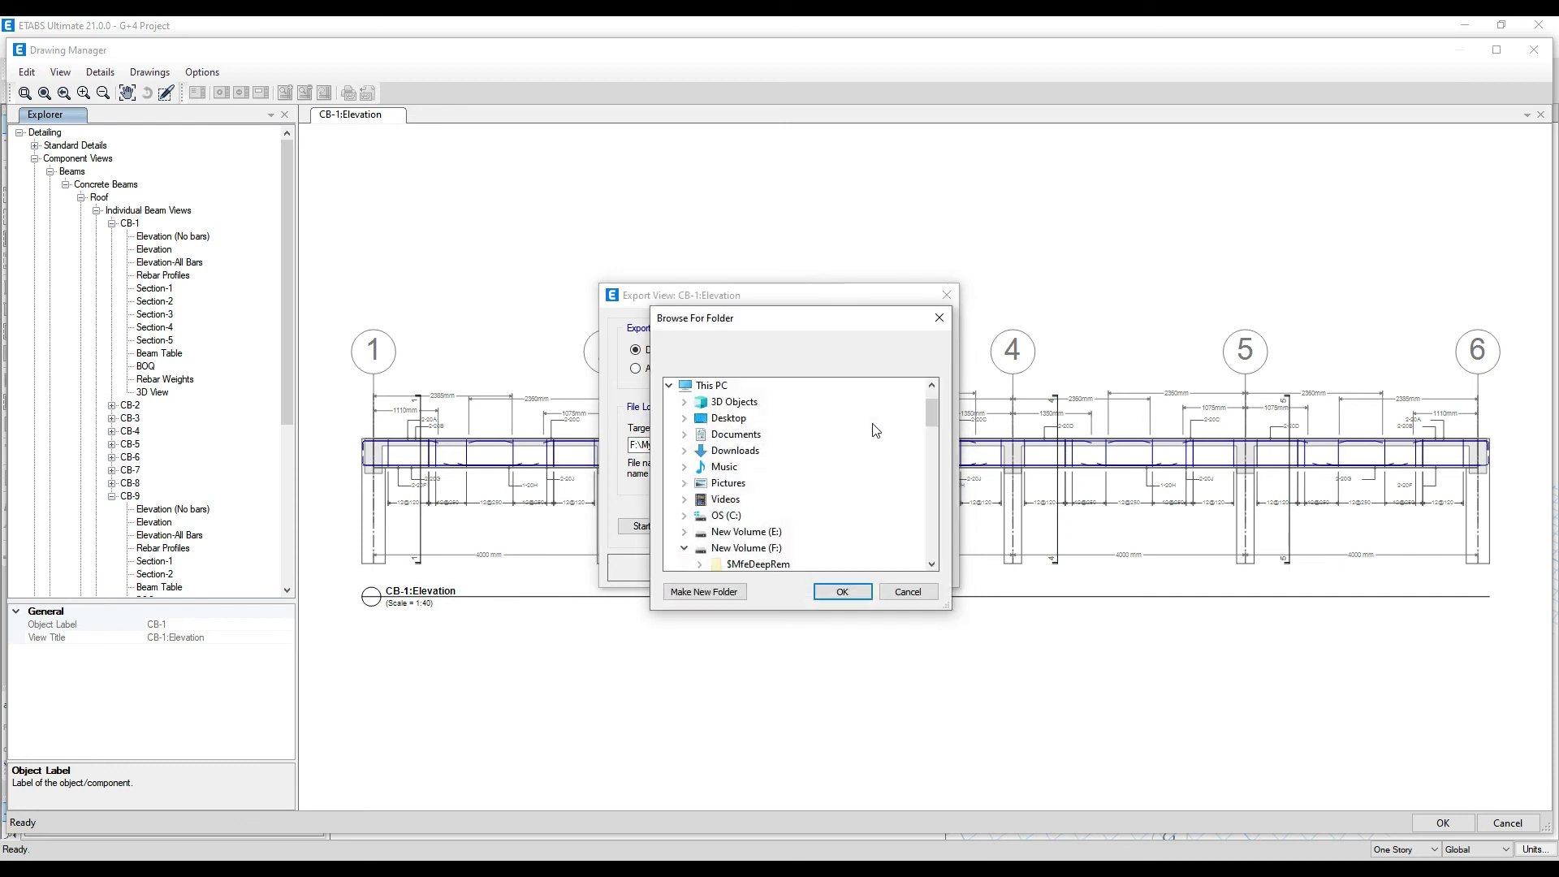
pyautogui.rightClick(767, 469)
pyautogui.click(715, 452)
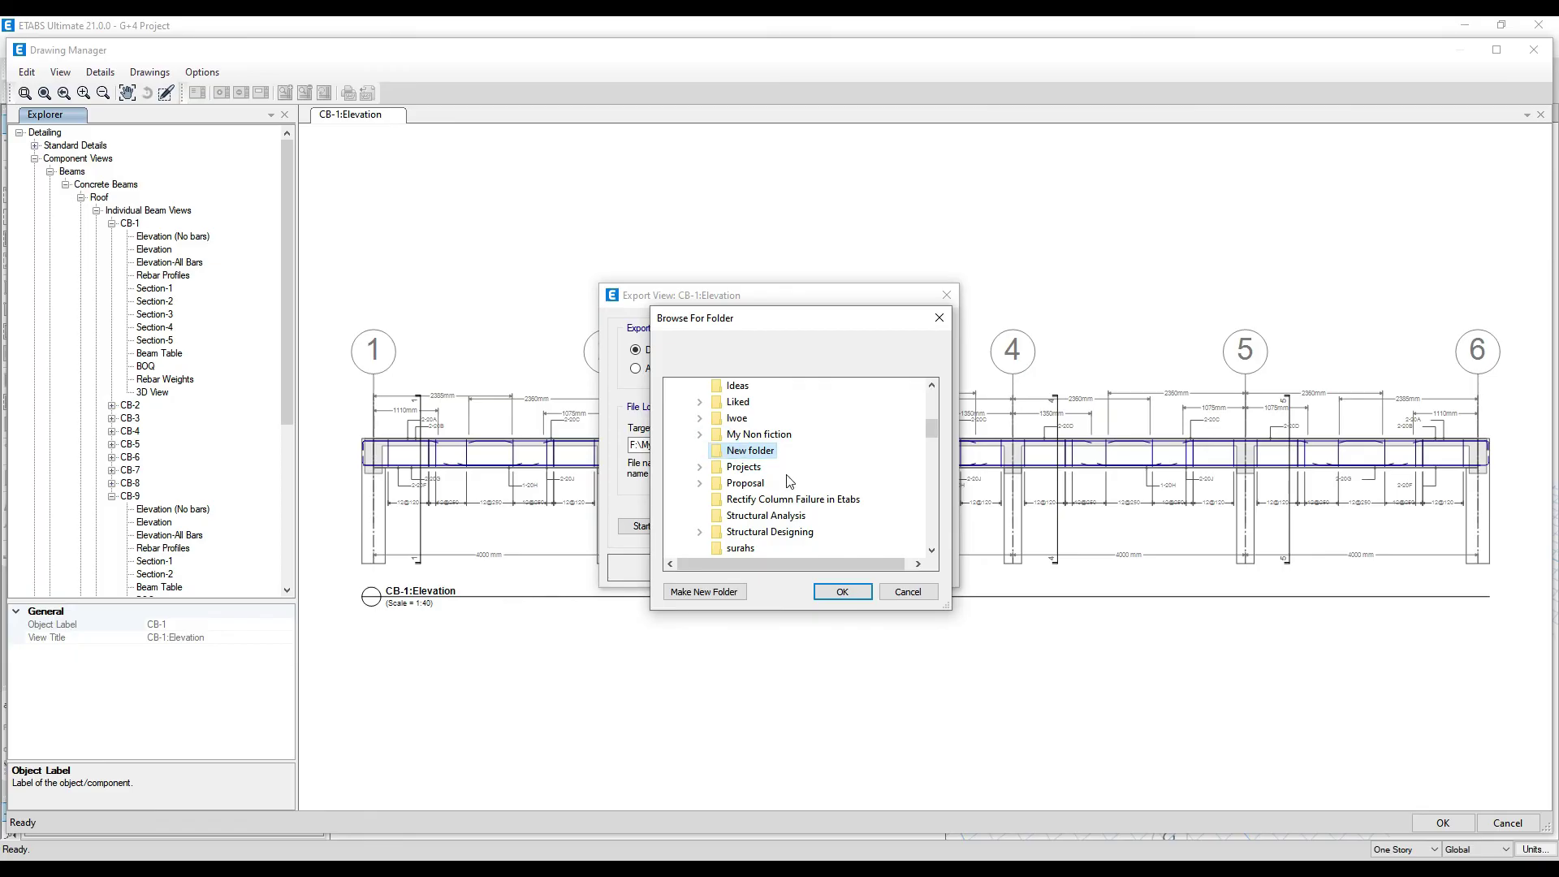
pyautogui.click(842, 591)
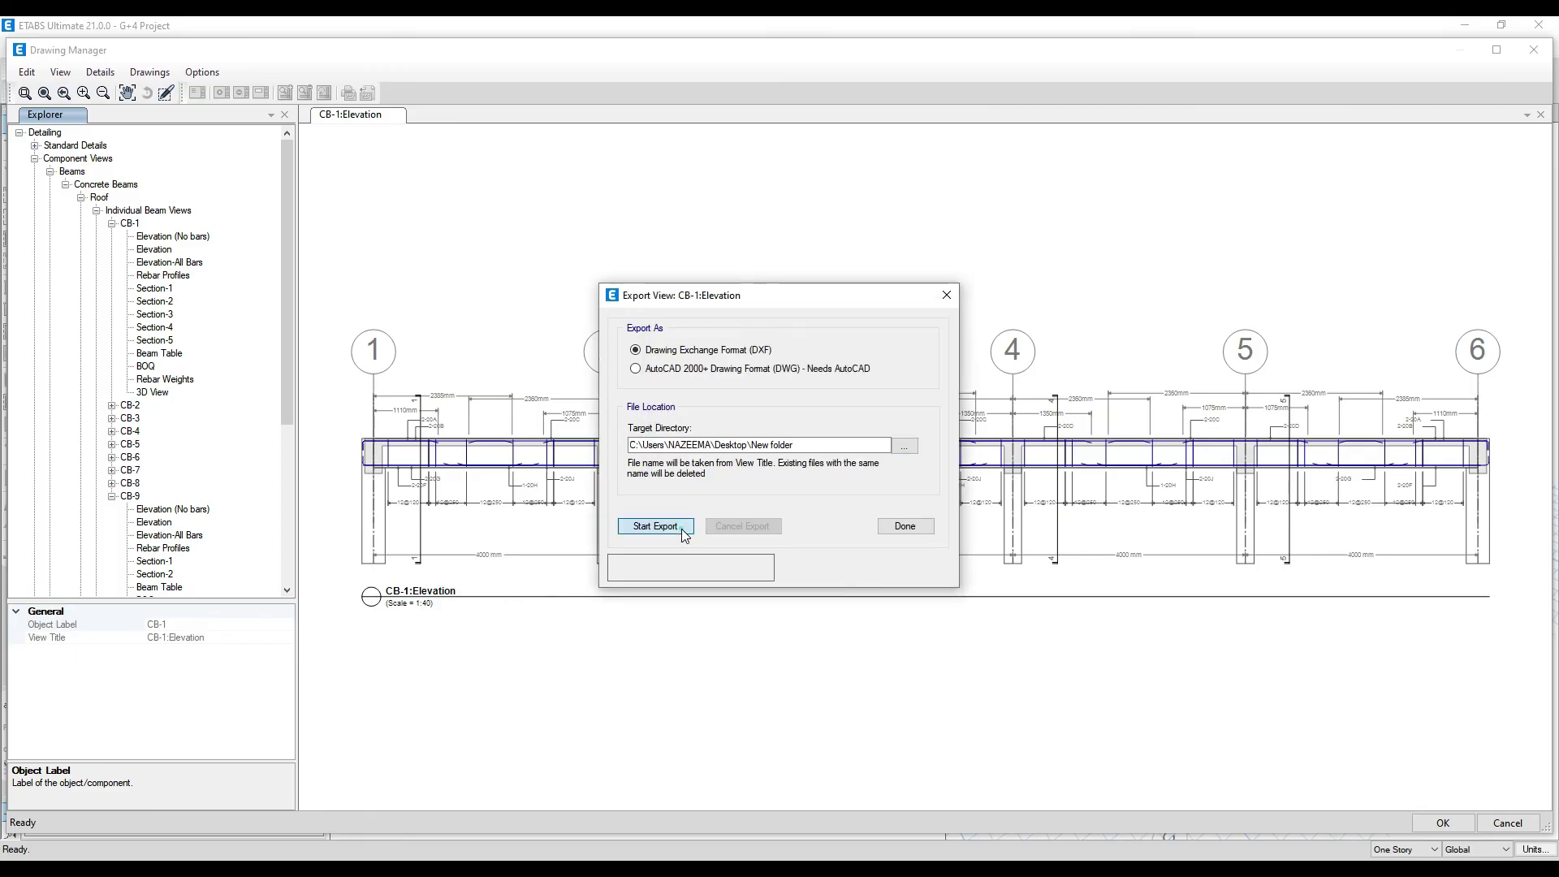
pyautogui.click(654, 526)
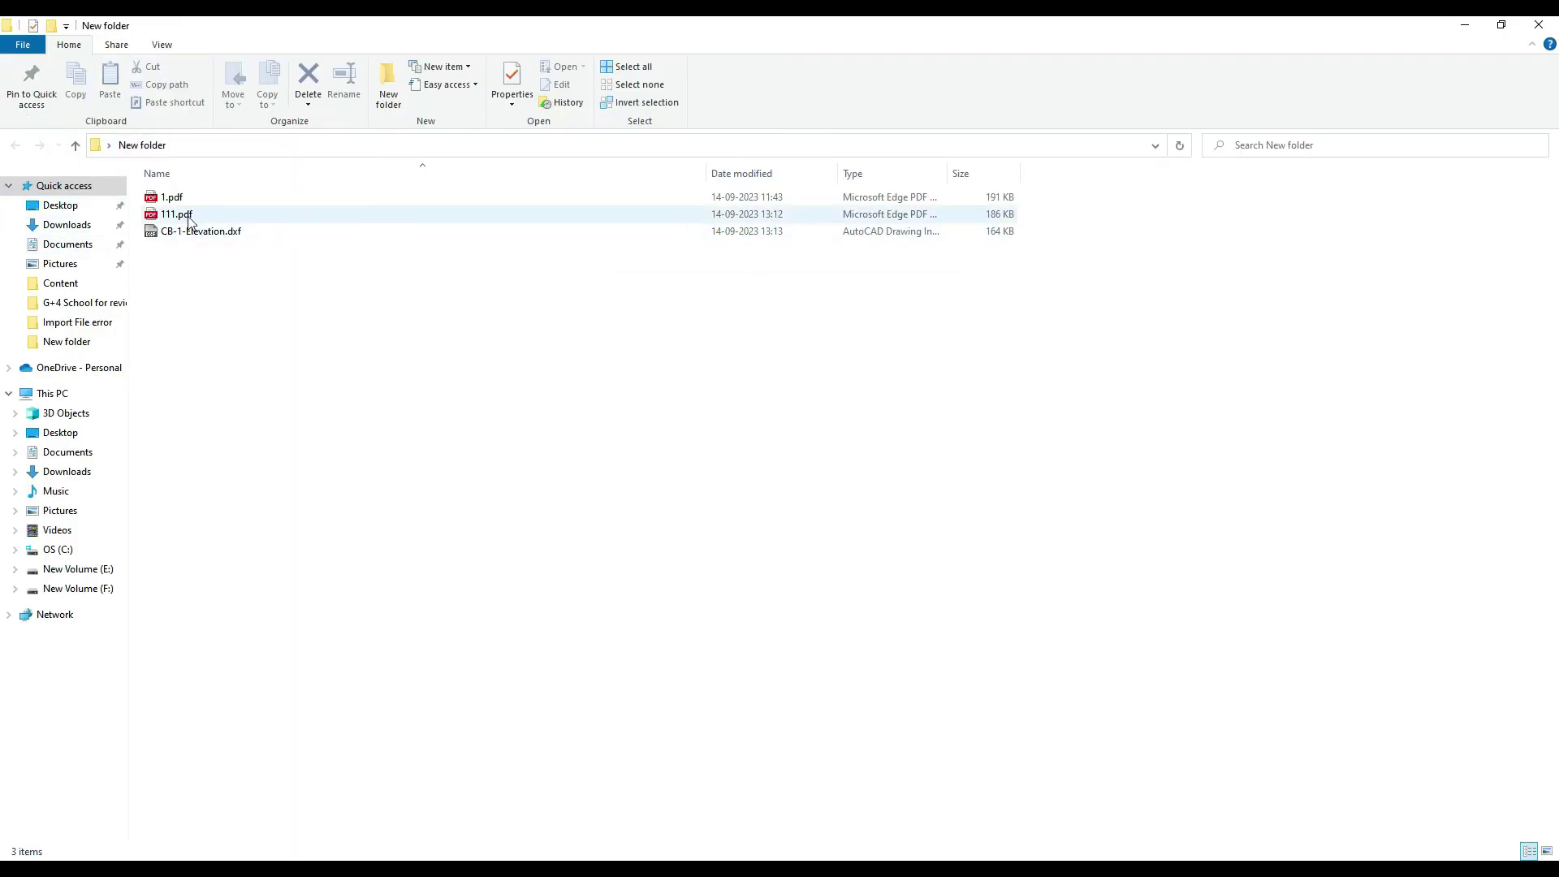
# Open 111.pdf from New folder in the PDF viewer to check the printed CB-9 elevation, and minimize the viewer
pyautogui.doubleClick(182, 212)
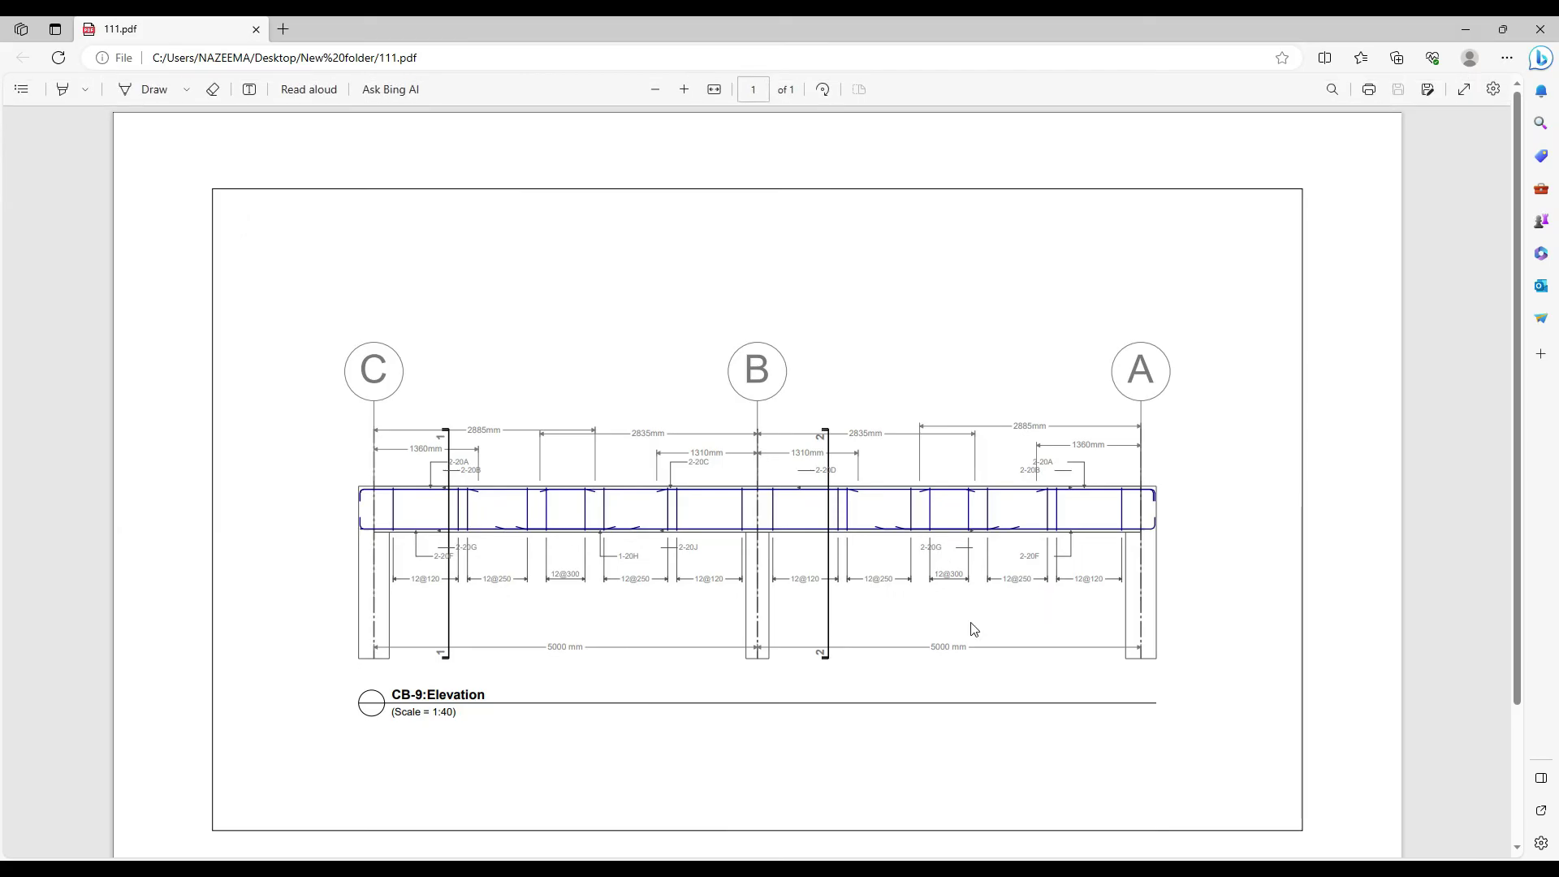
pyautogui.click(1466, 29)
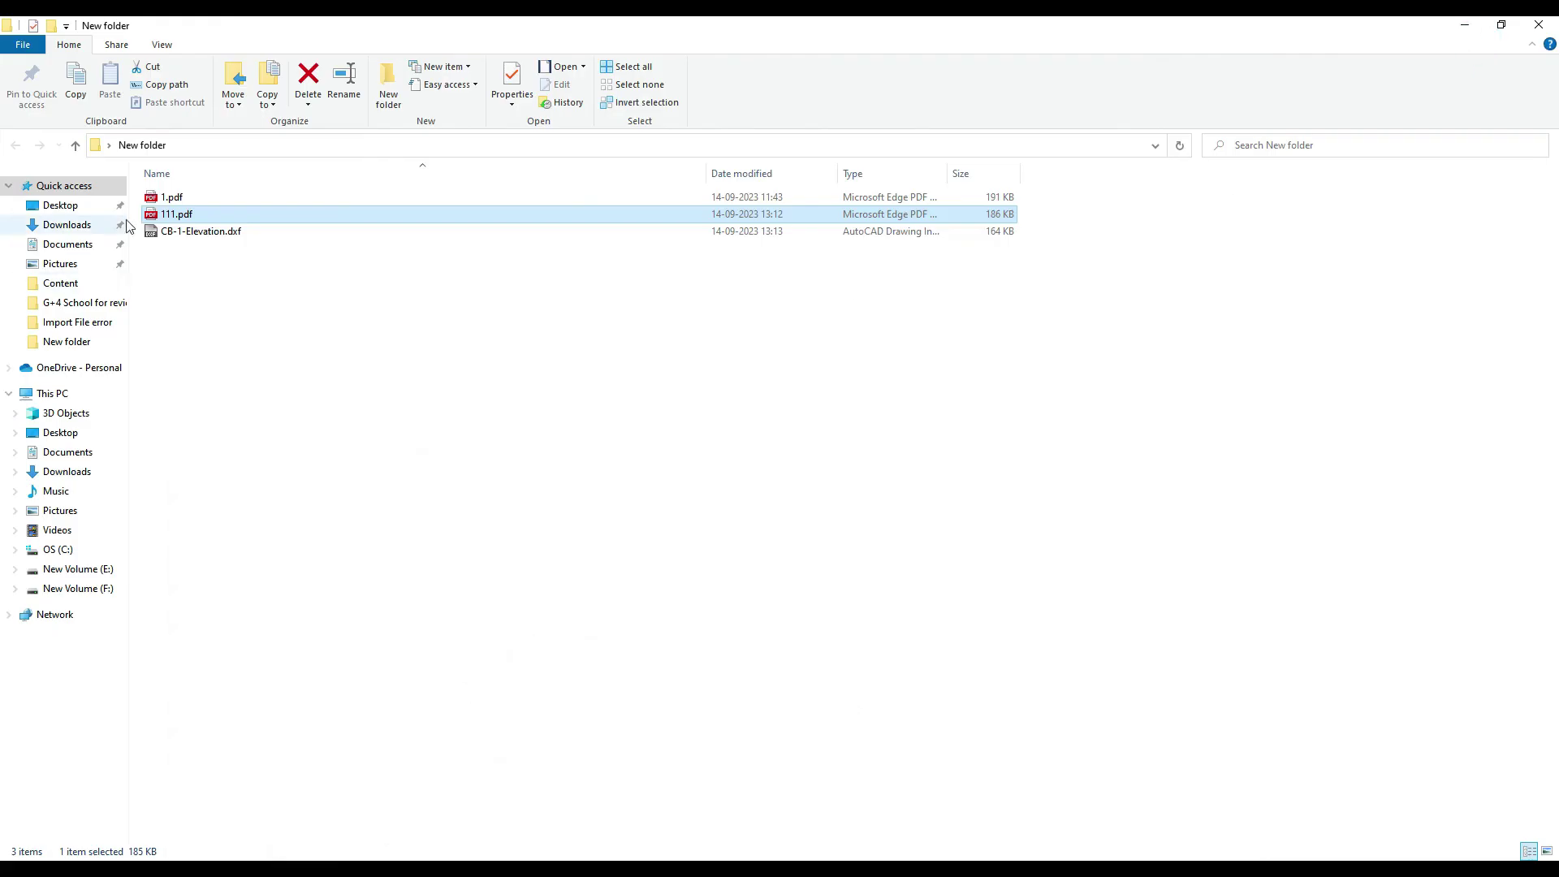
# Open CB-1-Elevation.dxf from New folder in AutoCAD and inspect the exported beam elevation
pyautogui.doubleClick(197, 232)
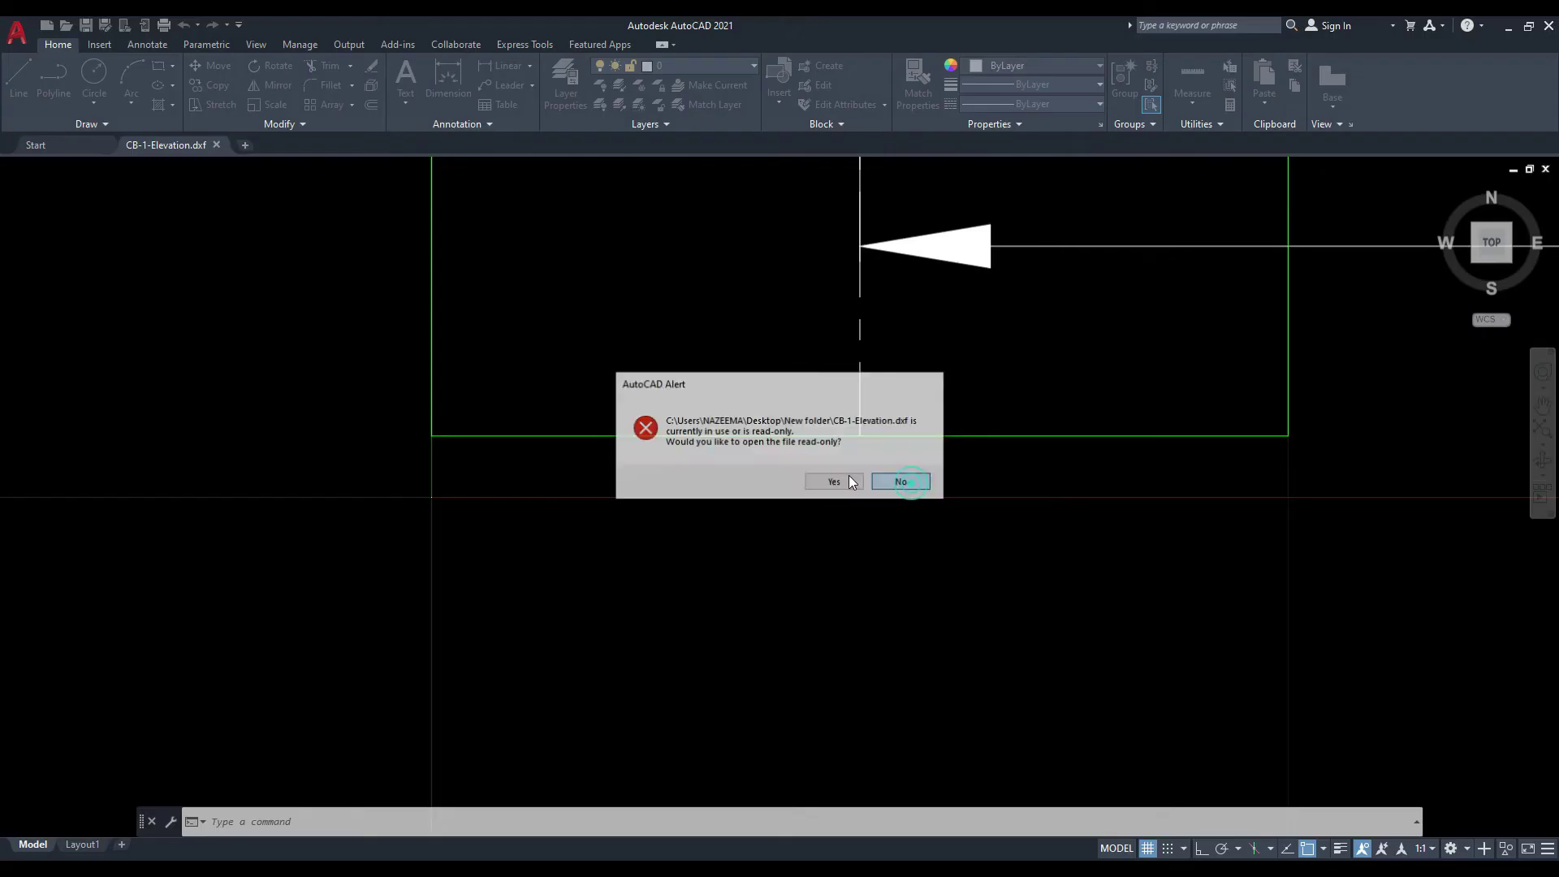
pyautogui.click(849, 475)
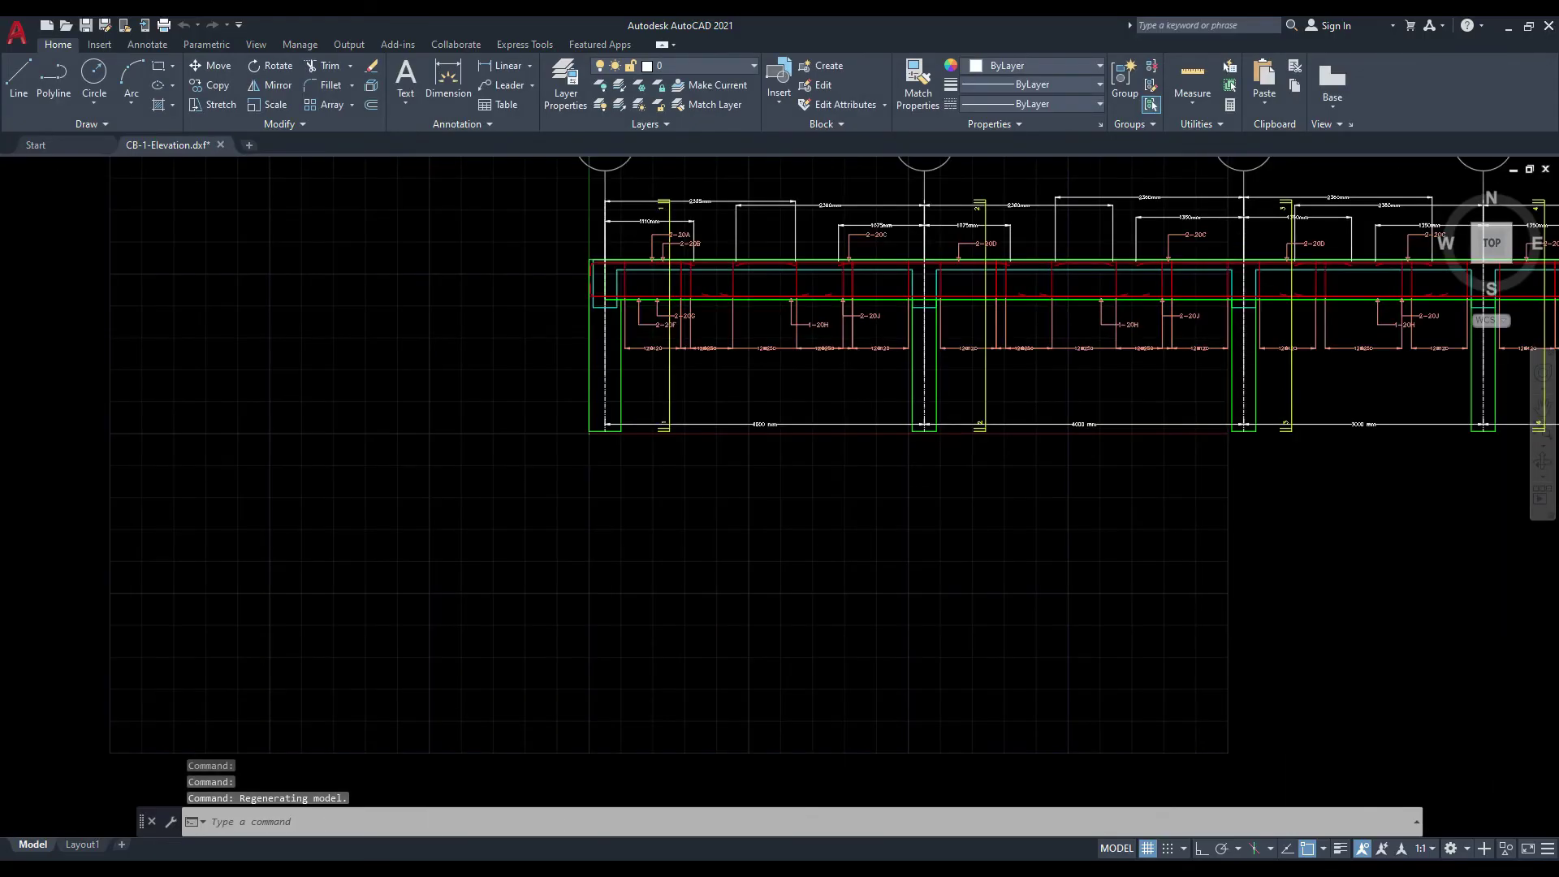
pyautogui.scroll(-2, 553, 436)
pyautogui.moveTo(384, 338); pyautogui.dragTo(137, 507, button='middle')
pyautogui.scroll(1, 560, 511)
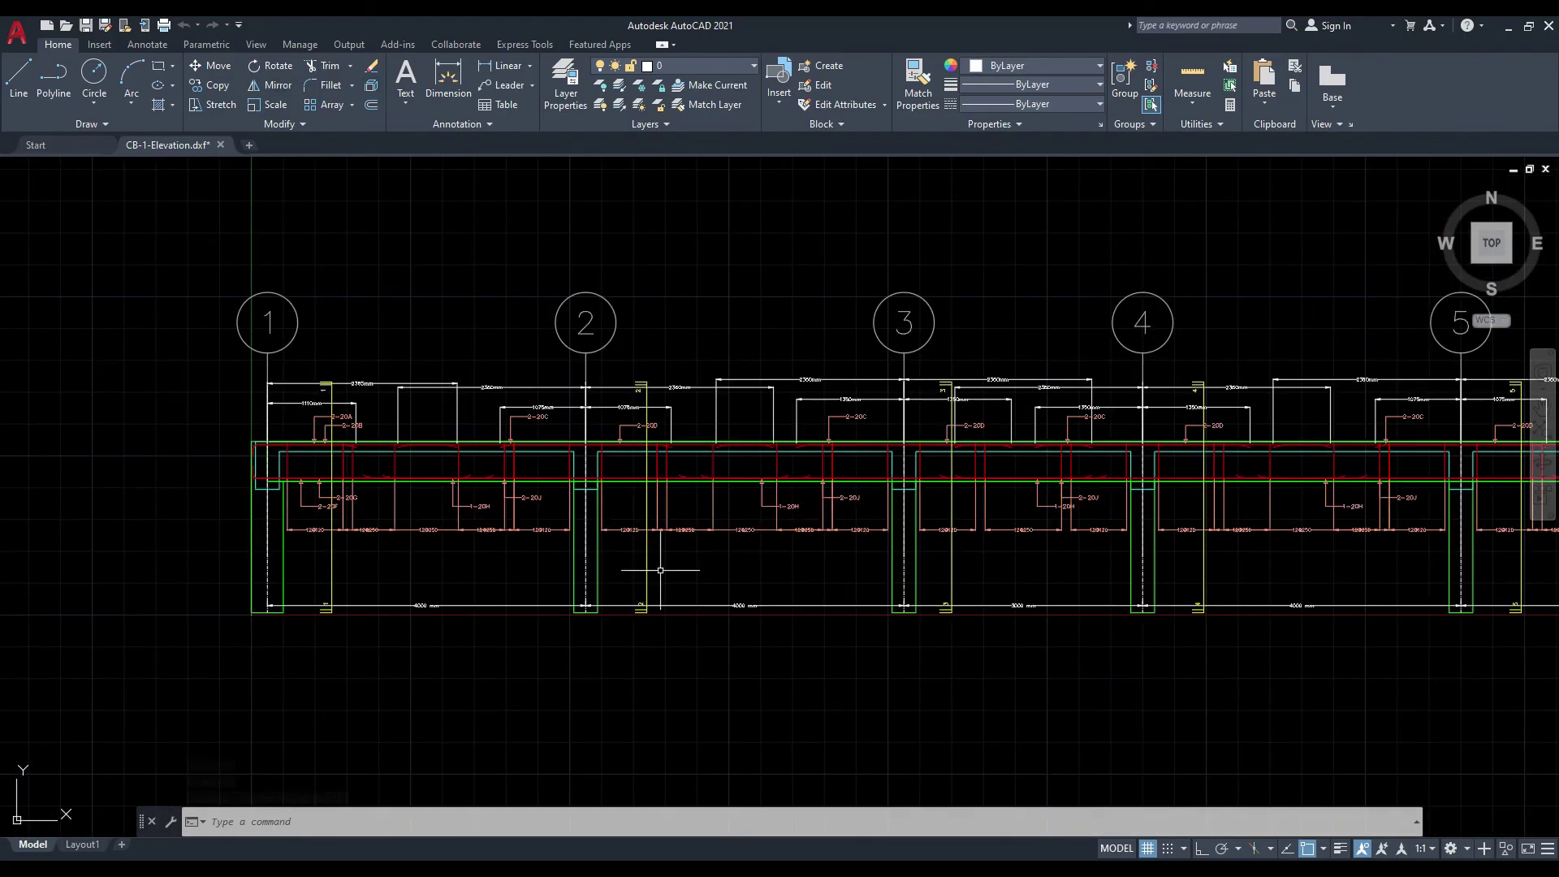
# Explode all objects in the CB-1 elevation drawing so its stirrup callouts become separate text and lines
pyautogui.scroll(1, 321, 564)
pyautogui.scroll(3, 316, 517)
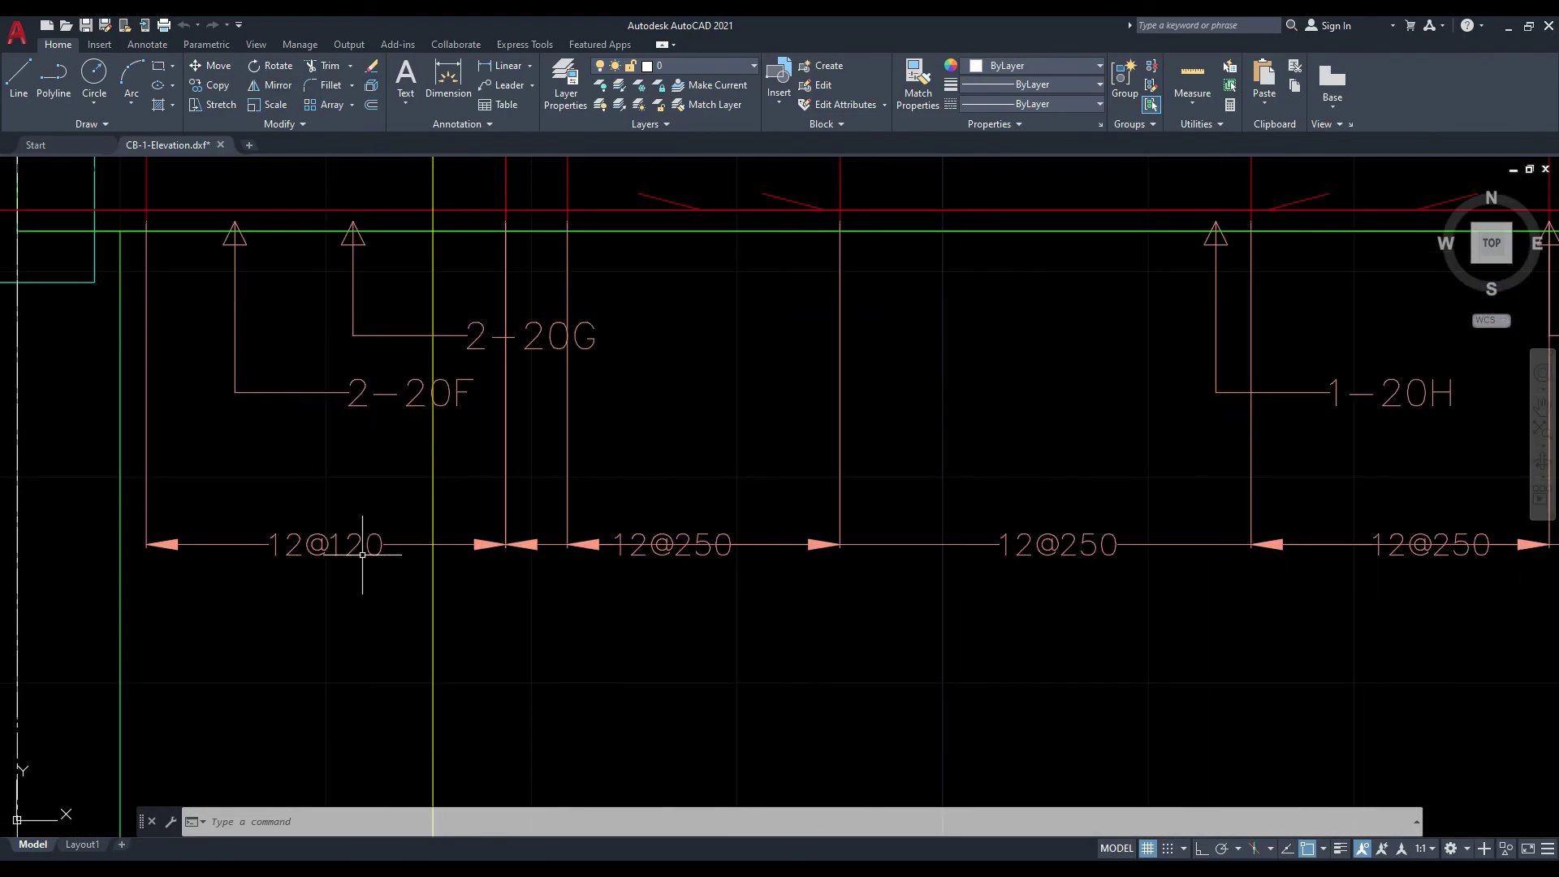
pyautogui.click(327, 546)
pyautogui.click(329, 546)
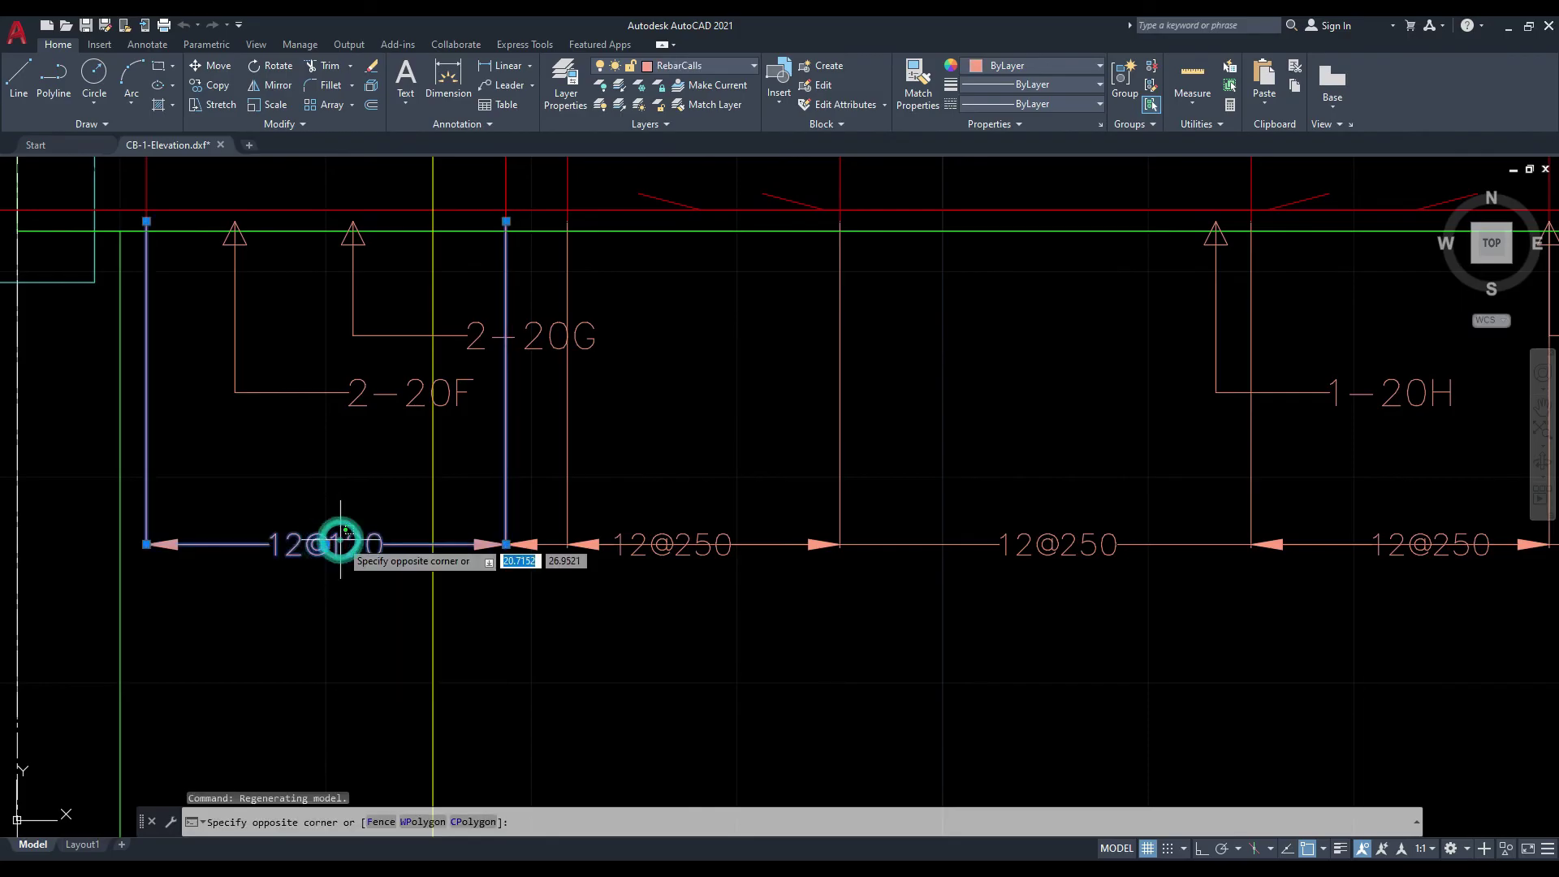
pyautogui.press('Escape')
pyautogui.press('Escape')
pyautogui.hotkey('ctrl', 'a')
pyautogui.write('ex')
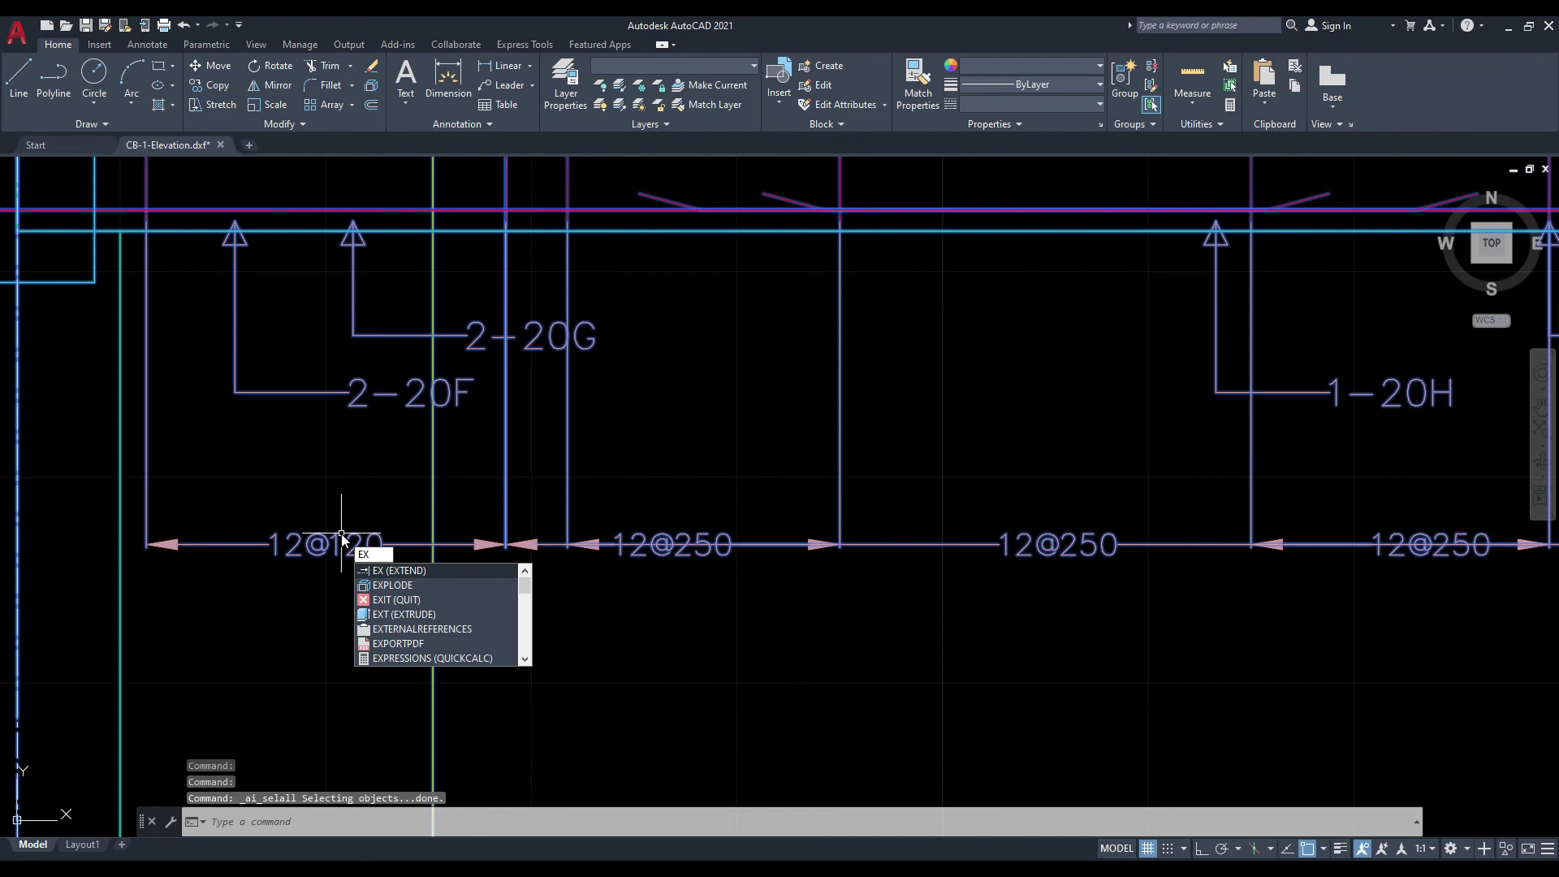
pyautogui.press('Down')
pyautogui.press('Return')
pyautogui.press('Escape')
# Change the first stirrup spacing label beside grid 1, below the beam, to 12@100
pyautogui.click(353, 538)
pyautogui.click(351, 541)
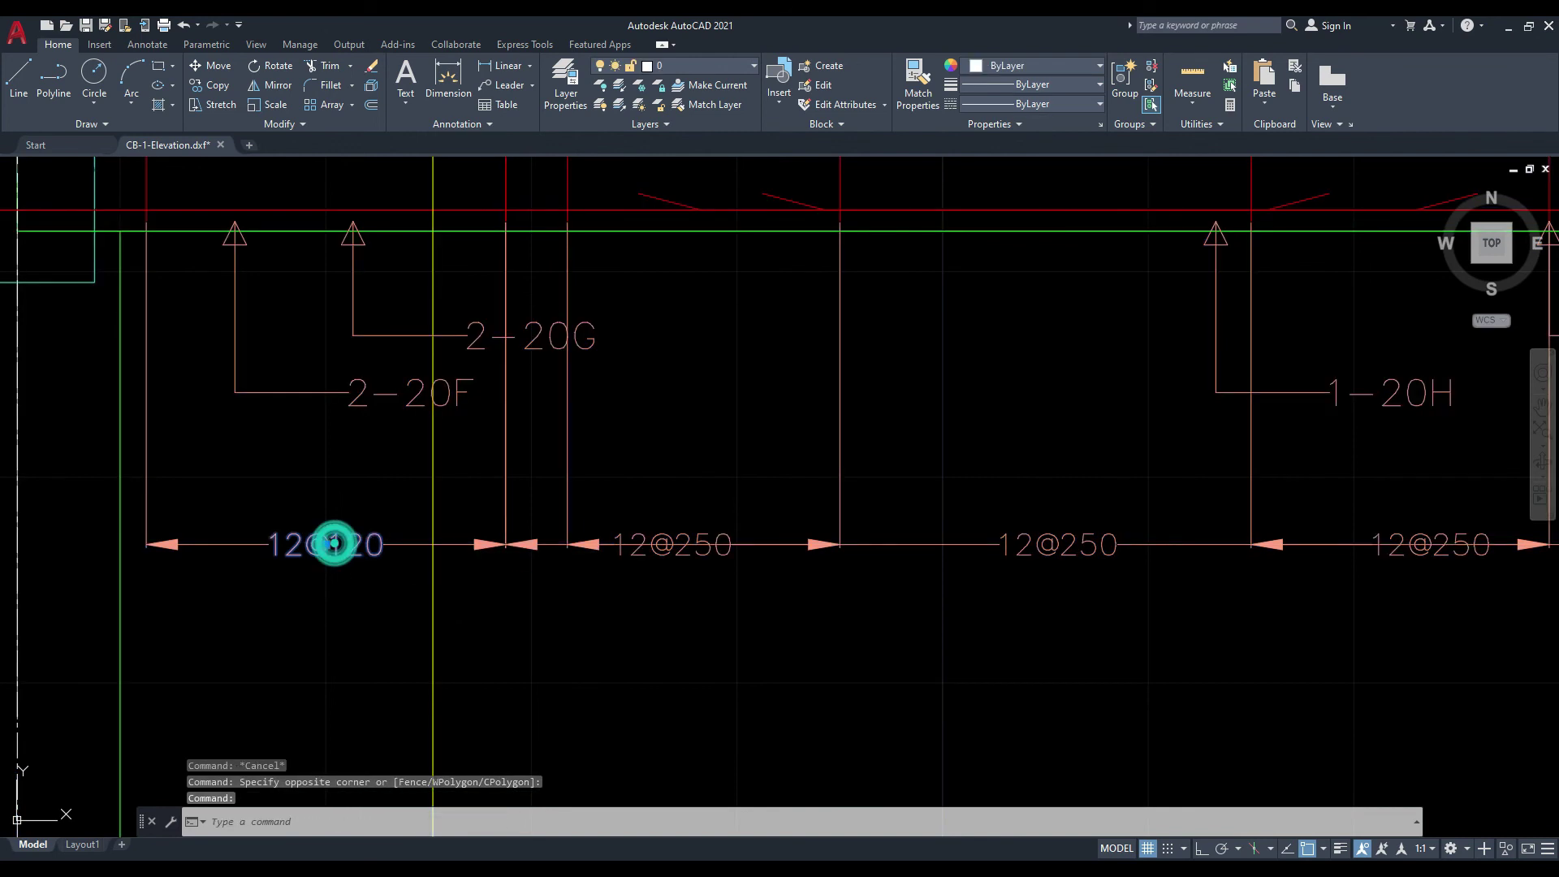
pyautogui.doubleClick(347, 548)
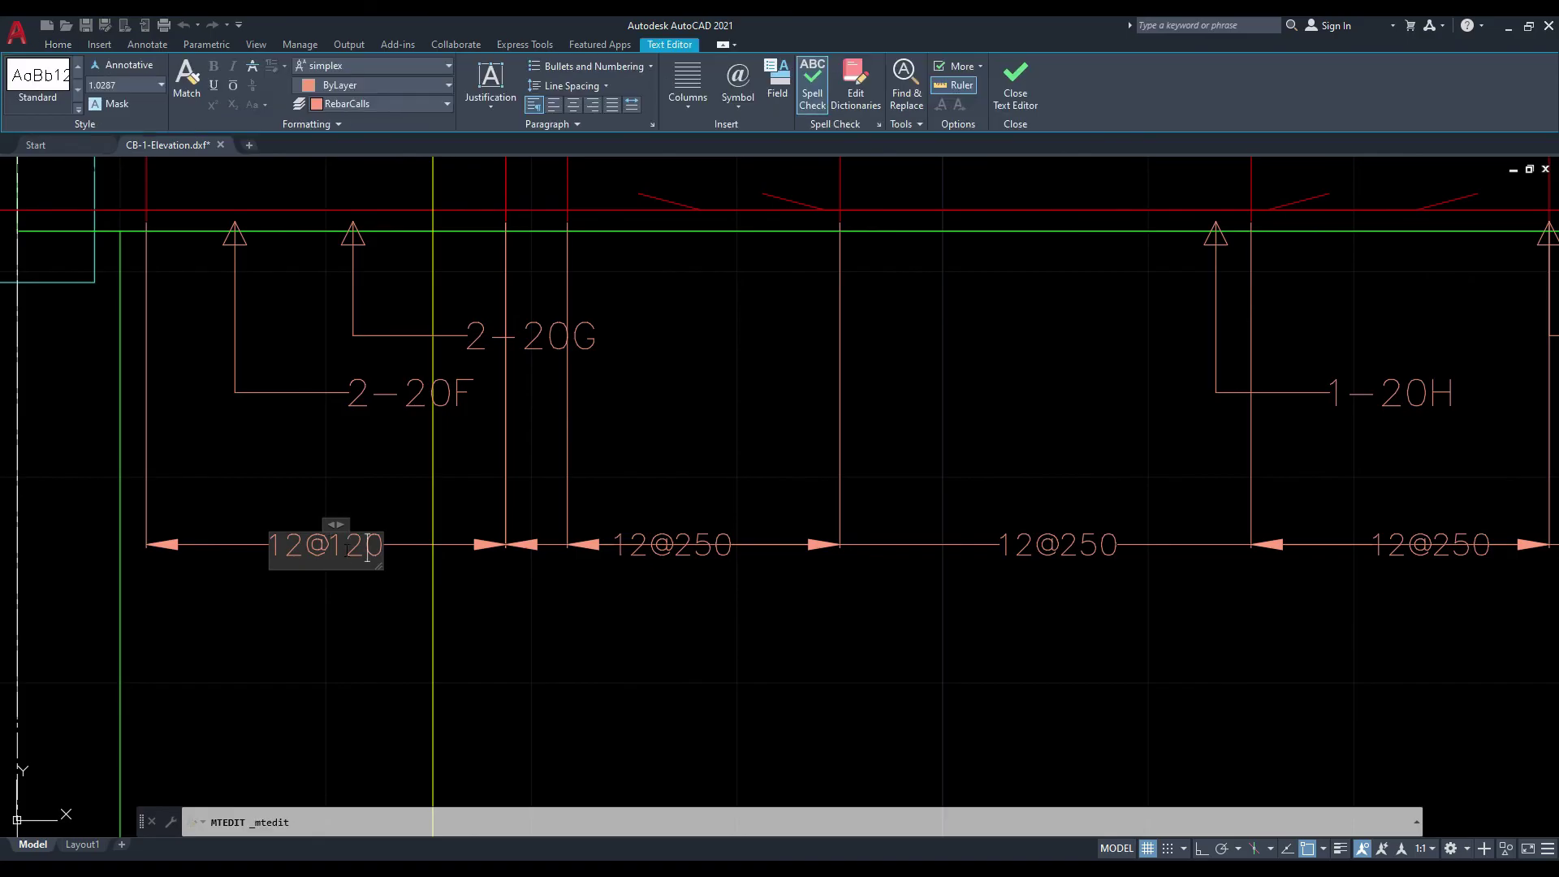
pyautogui.press('BackSpace')
pyautogui.press('BackSpace')
pyautogui.write('00')
pyautogui.click(522, 626)
pyautogui.scroll(-5, 276, 594)
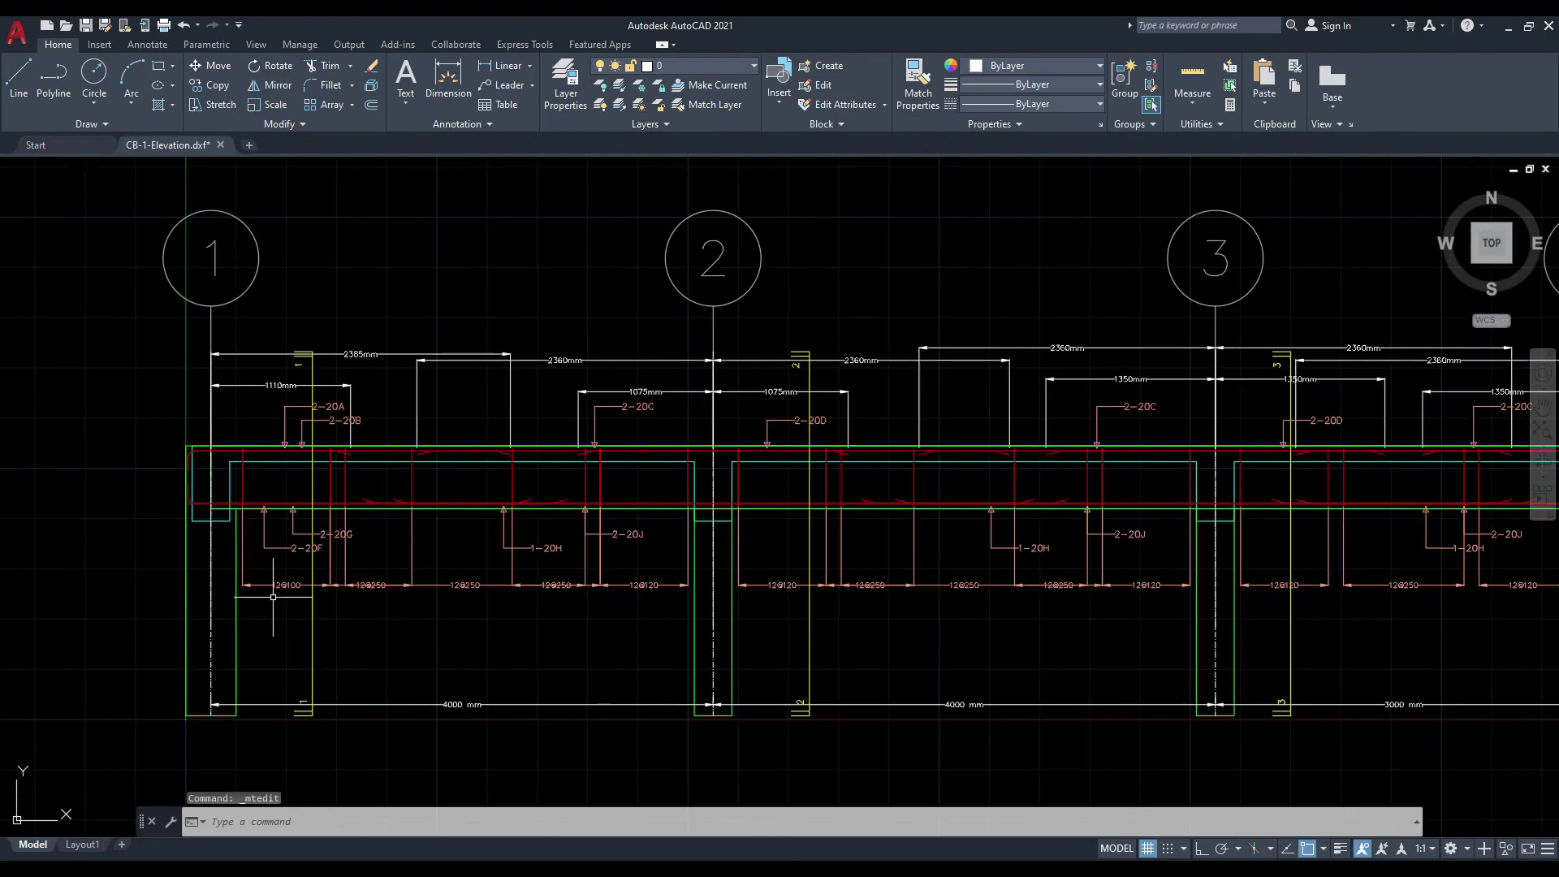
pyautogui.moveTo(428, 432); pyautogui.dragTo(341, 303, button='middle')
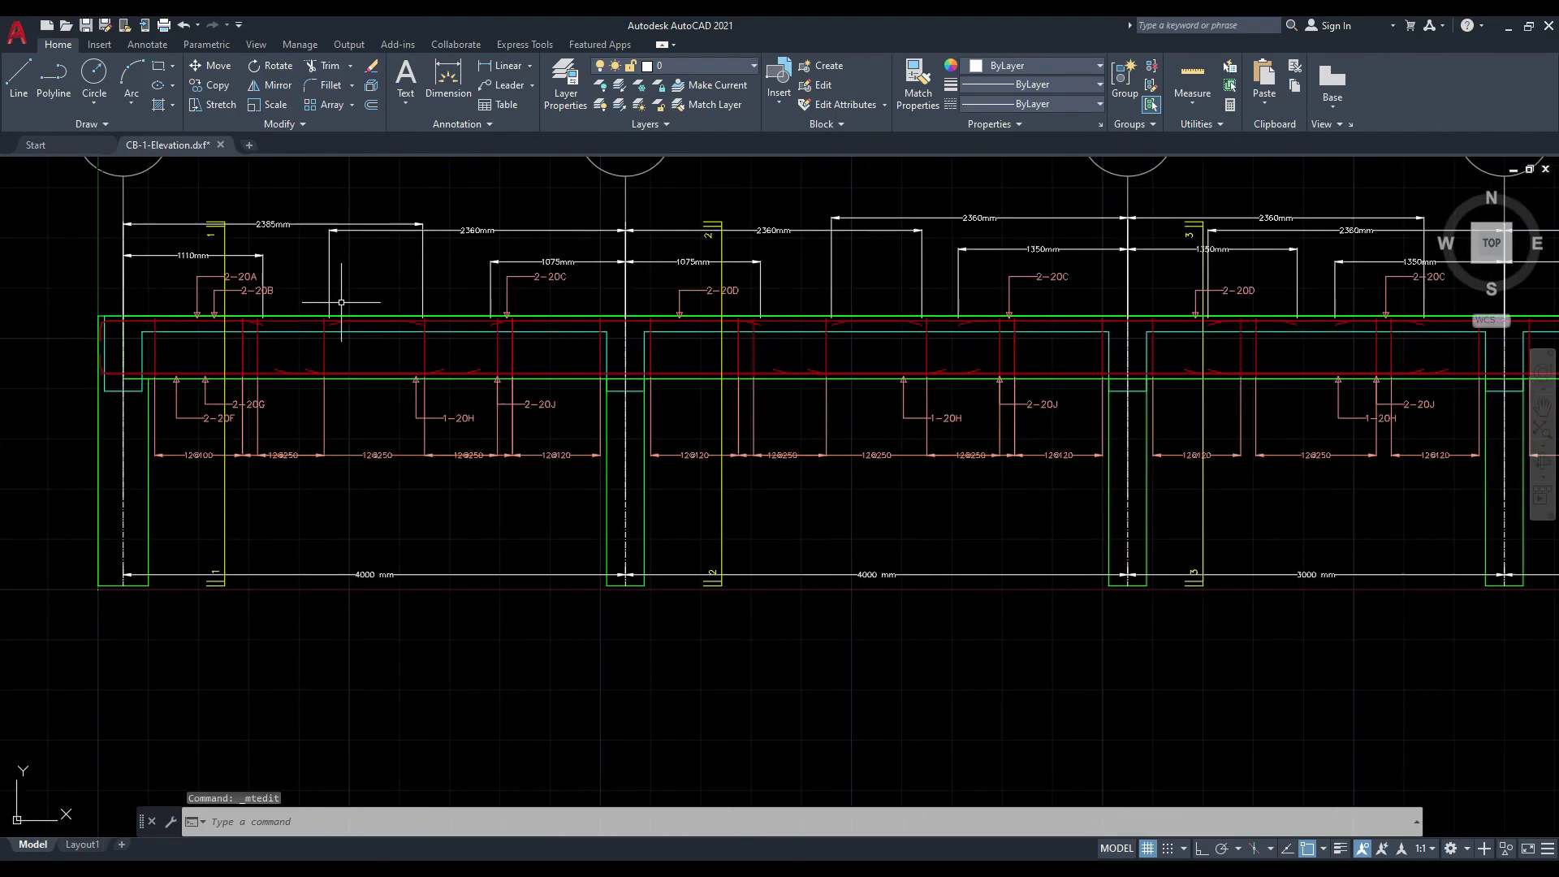
pyautogui.click(288, 514)
pyautogui.click(163, 477)
pyautogui.click(822, 532)
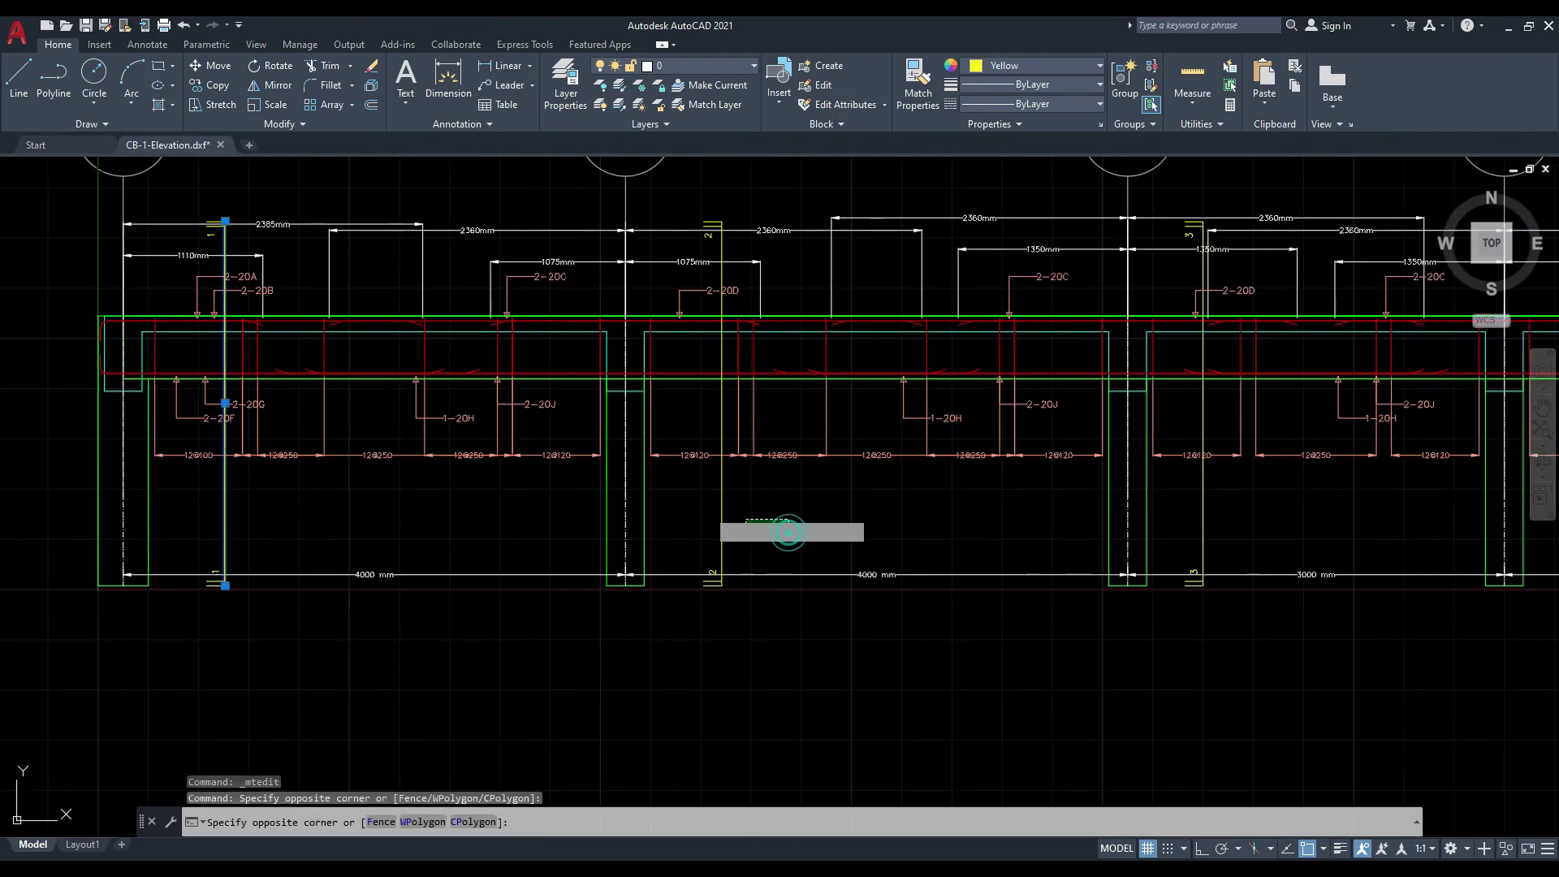
pyautogui.click(707, 510)
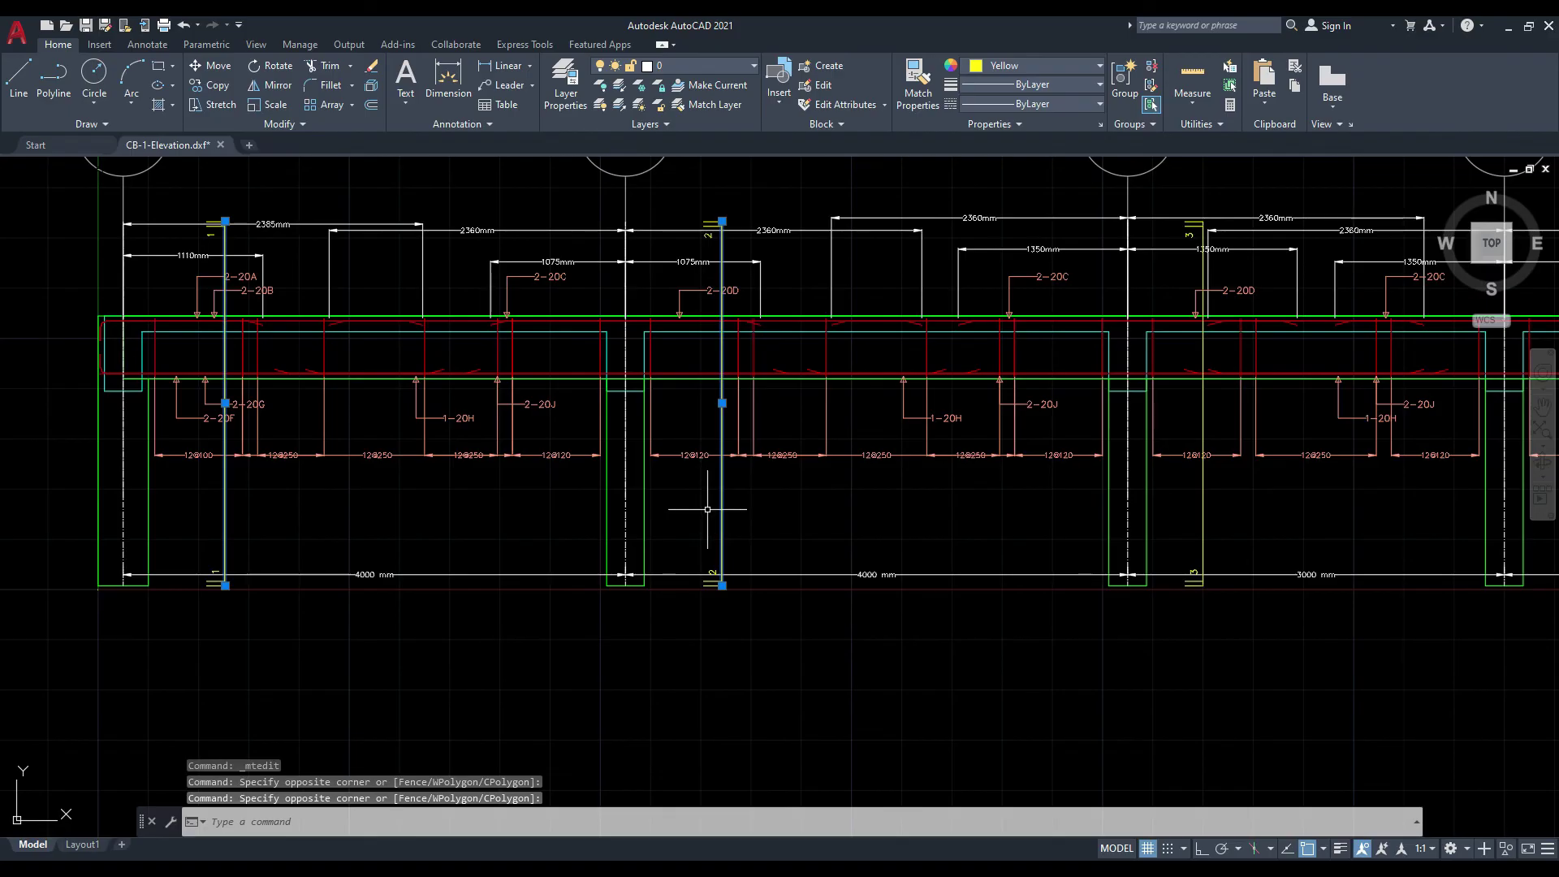
pyautogui.press('Escape')
pyautogui.press('Escape')
# Look over the full CB-1 beam elevation across grids 1 to 6 and the Civilfield Trainers home page in the browser
pyautogui.scroll(-4, 707, 509)
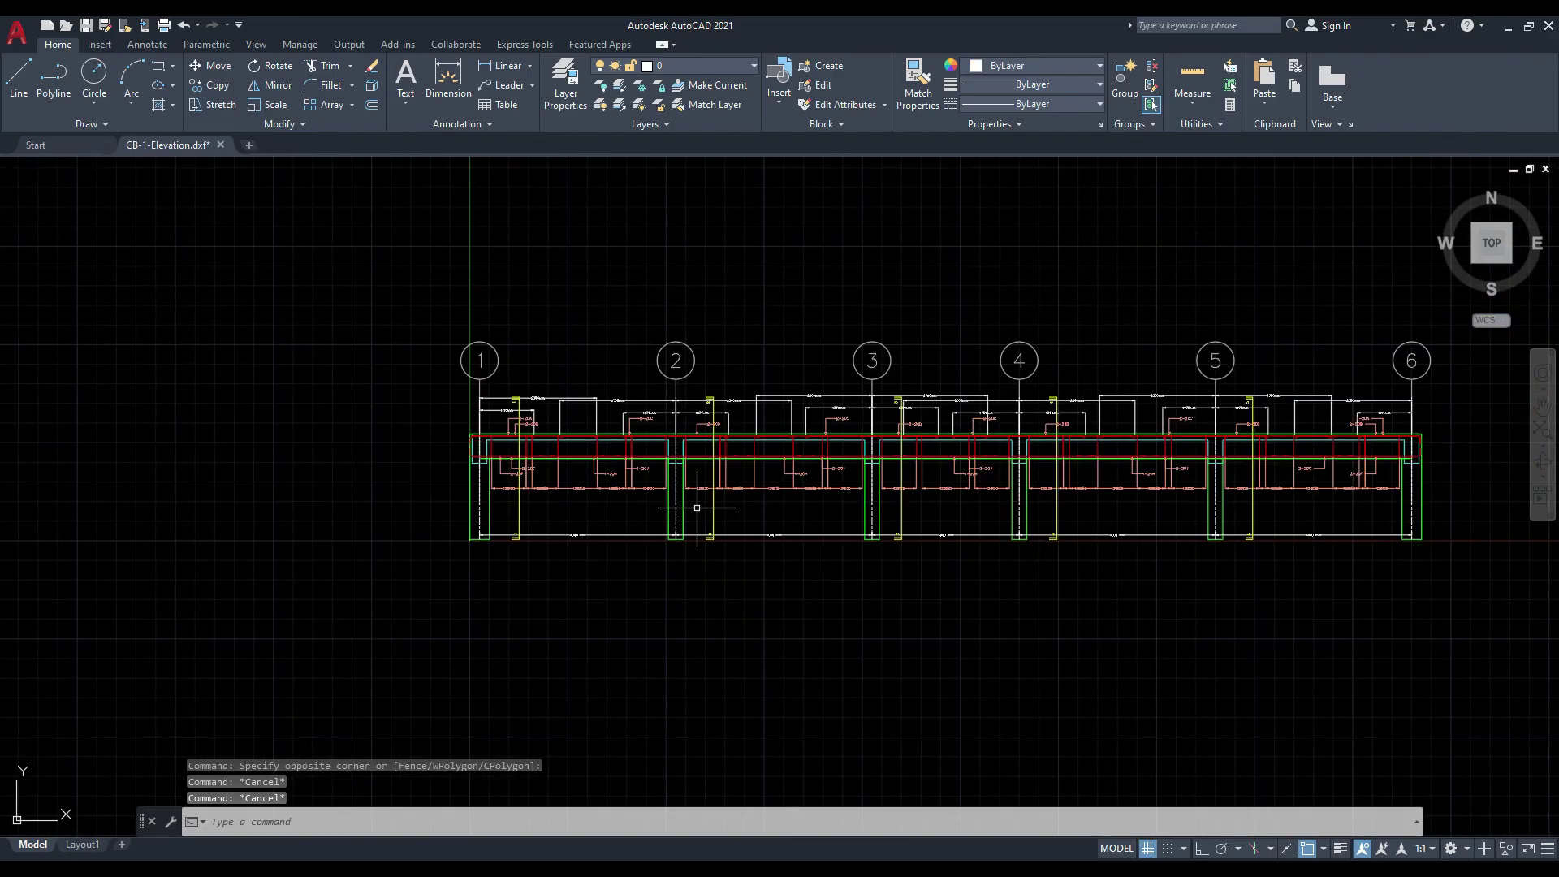
pyautogui.moveTo(897, 502); pyautogui.dragTo(653, 497, button='middle')
pyautogui.scroll(4, 304, 443)
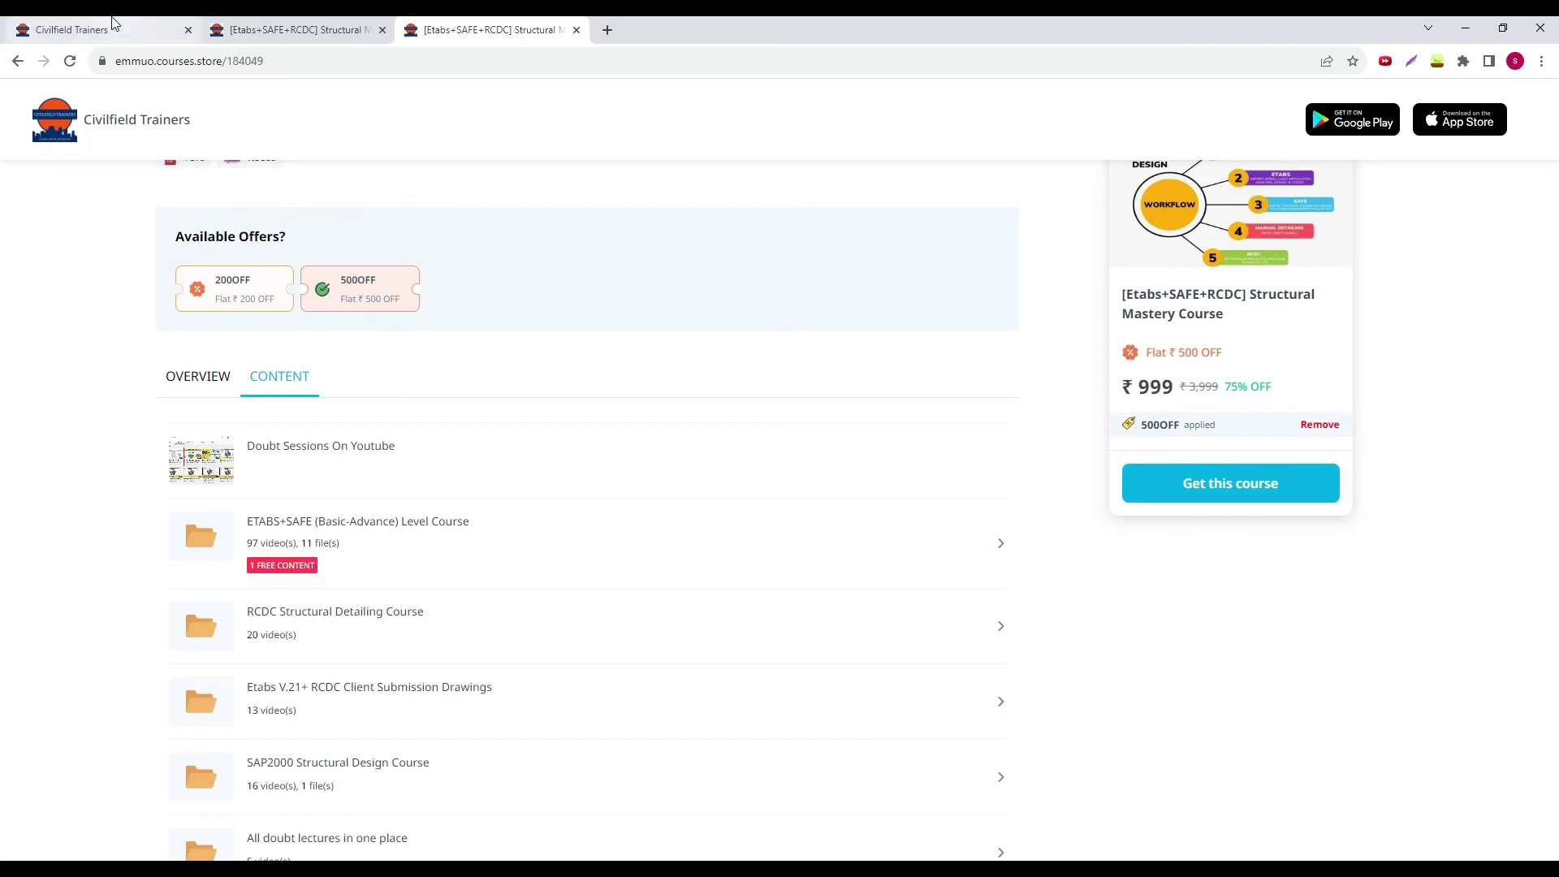
pyautogui.click(113, 25)
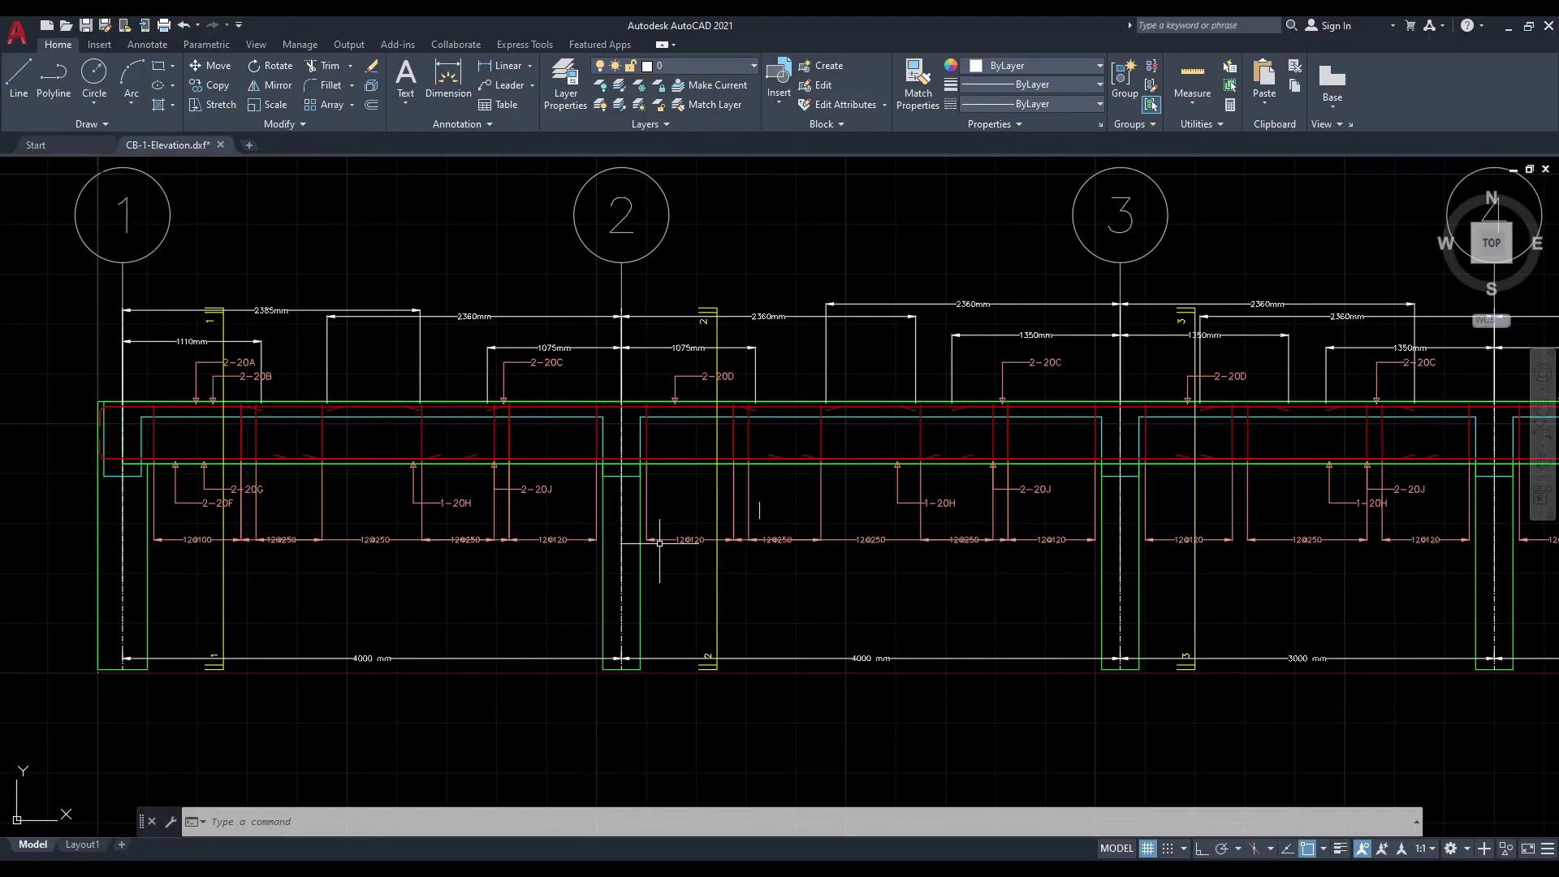
pyautogui.scroll(-6, 519, 431)
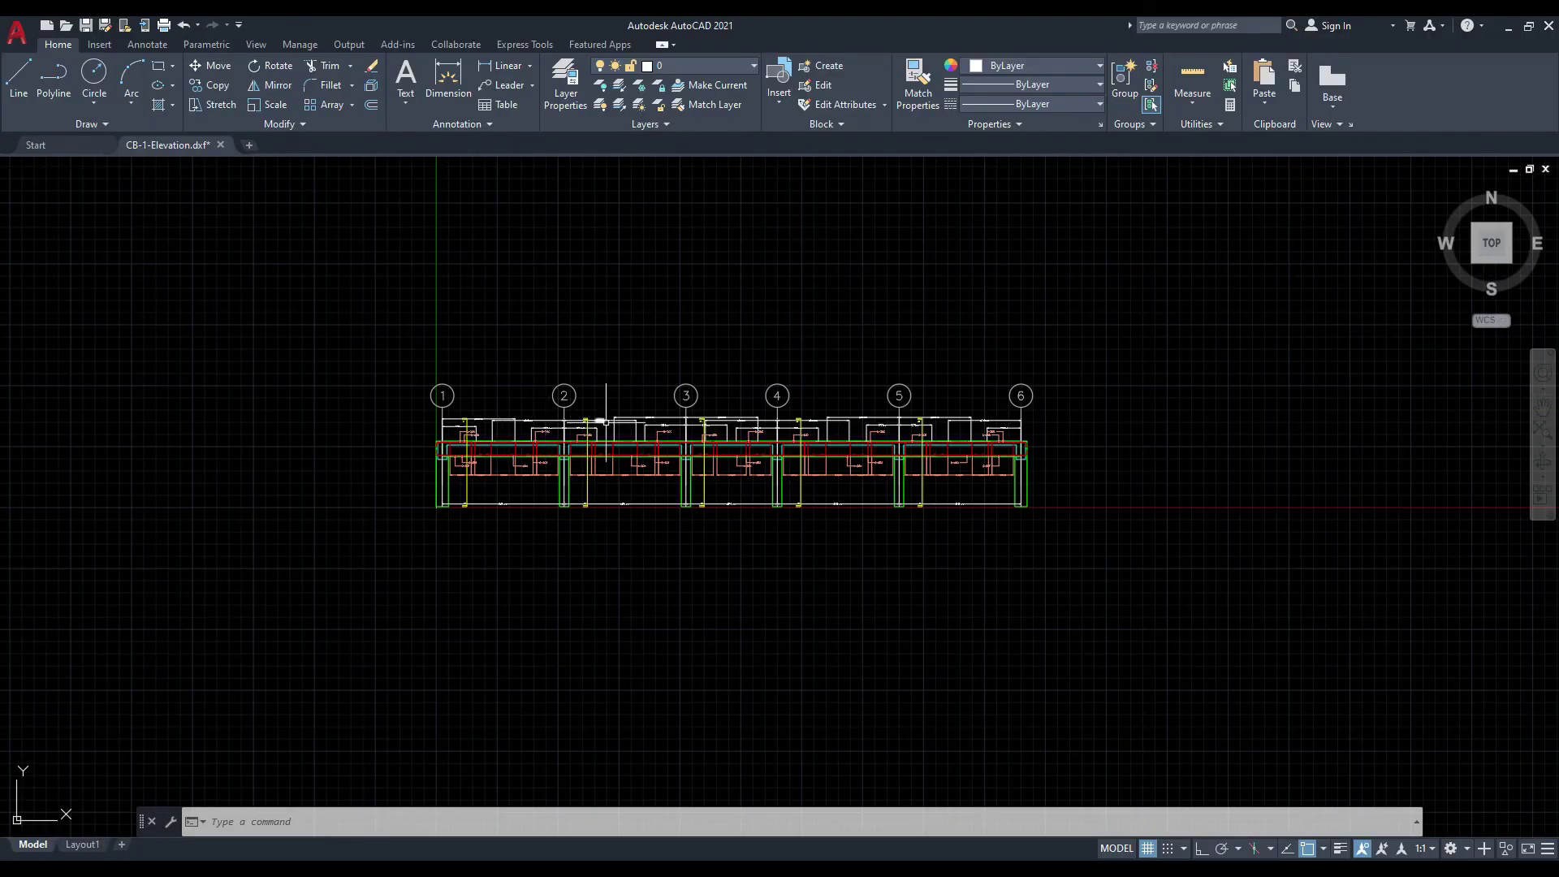
# Switch to the Structural Mastery Course page in the browser and examine its ETABS+SAFE (Basic-Advance) Level Course folder
pyautogui.hotkey('alt', 'Tab')
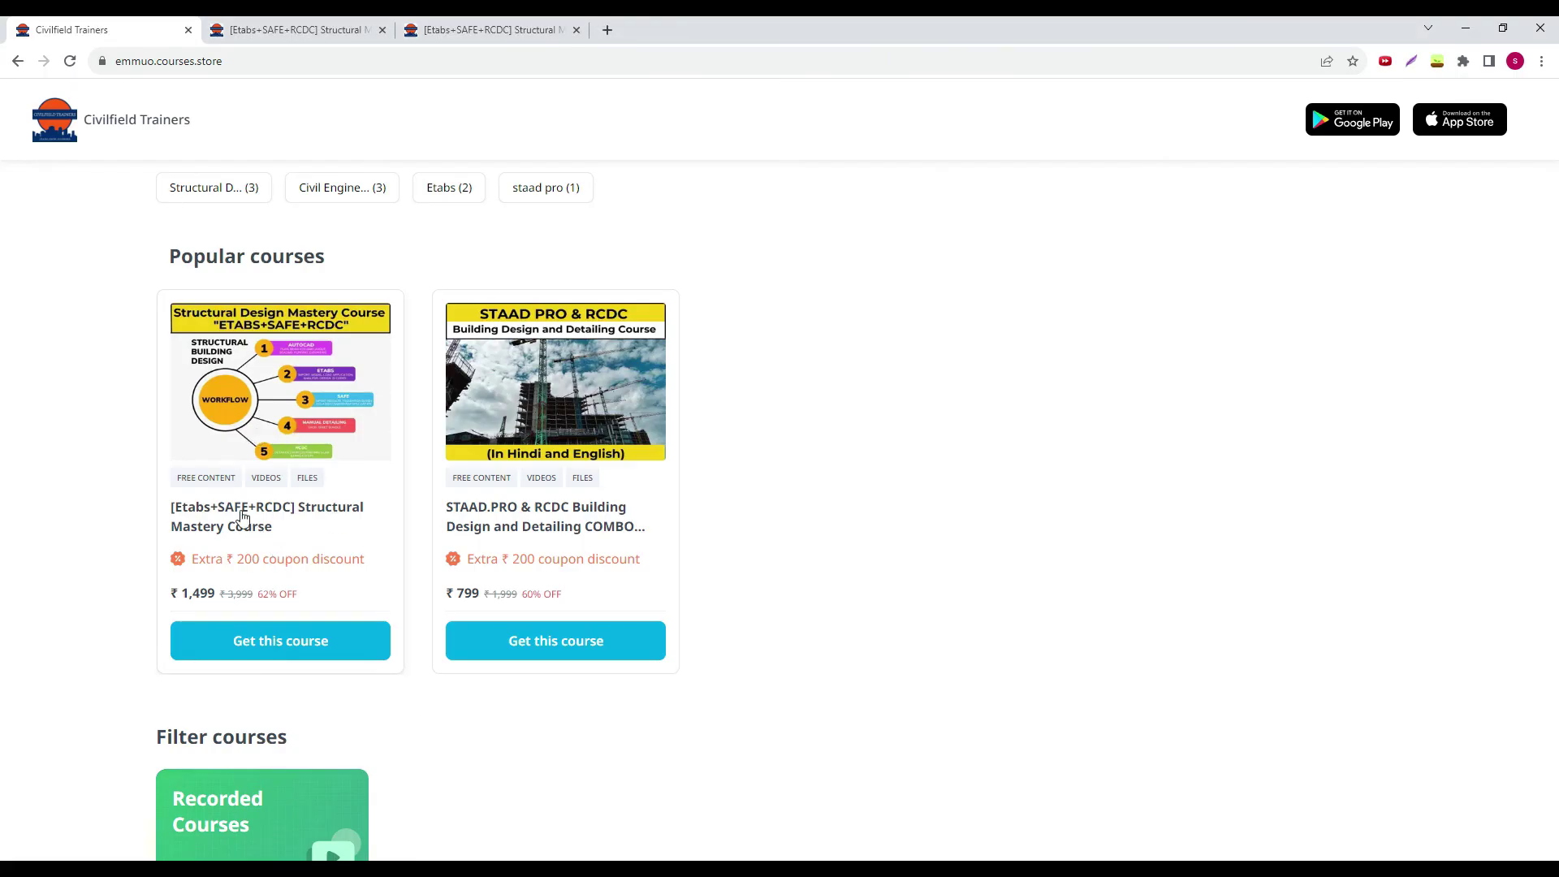
pyautogui.hotkey('ctrl', 'Tab')
pyautogui.hotkey('ctrl', 'Tab')
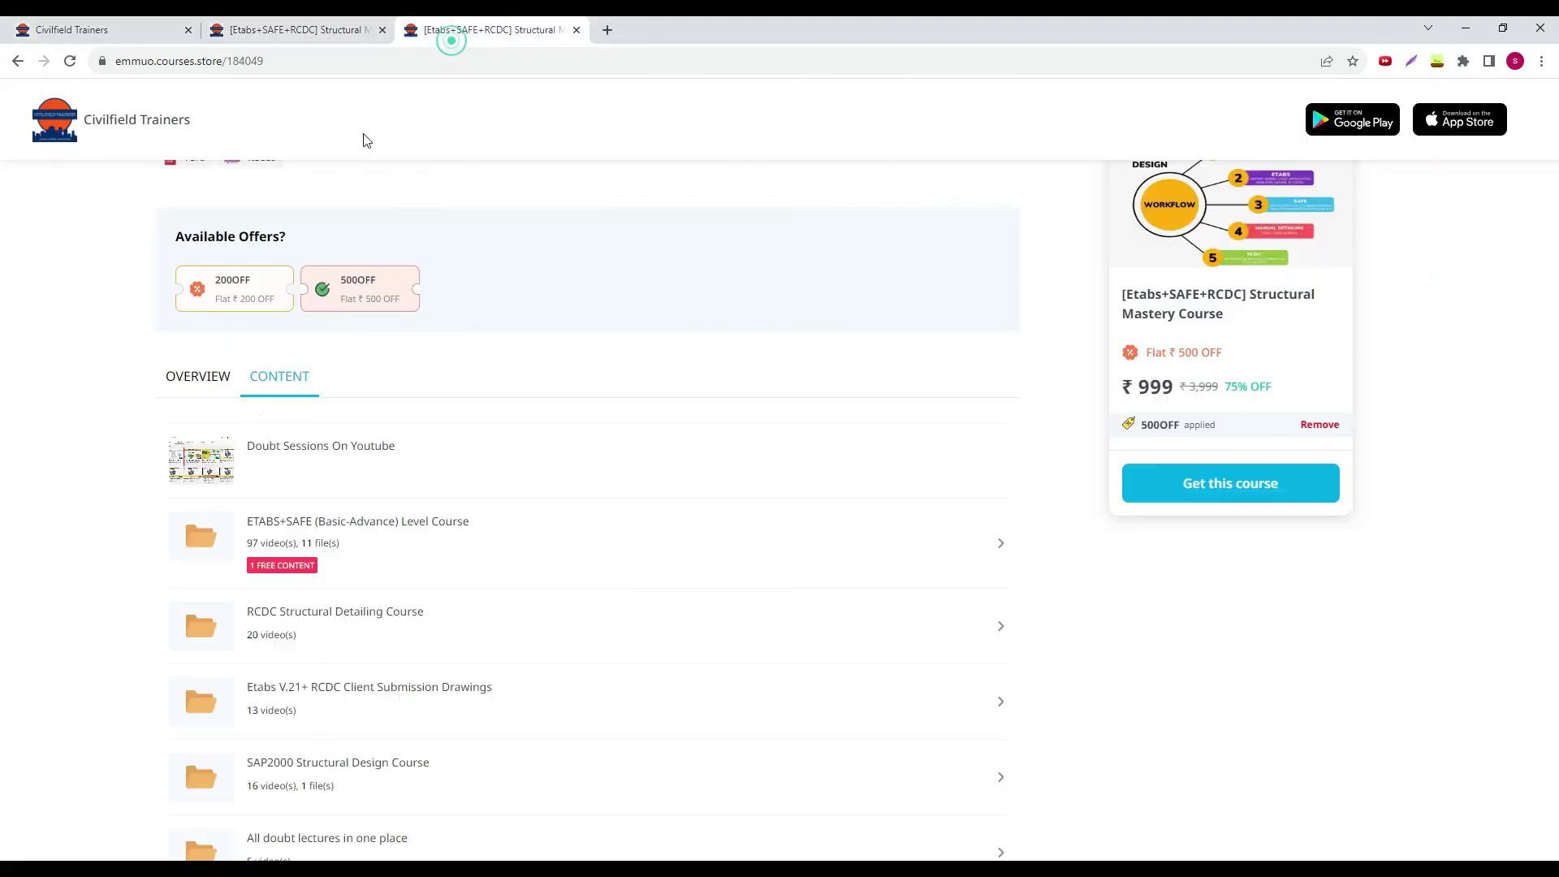
pyautogui.scroll(-4, 265, 528)
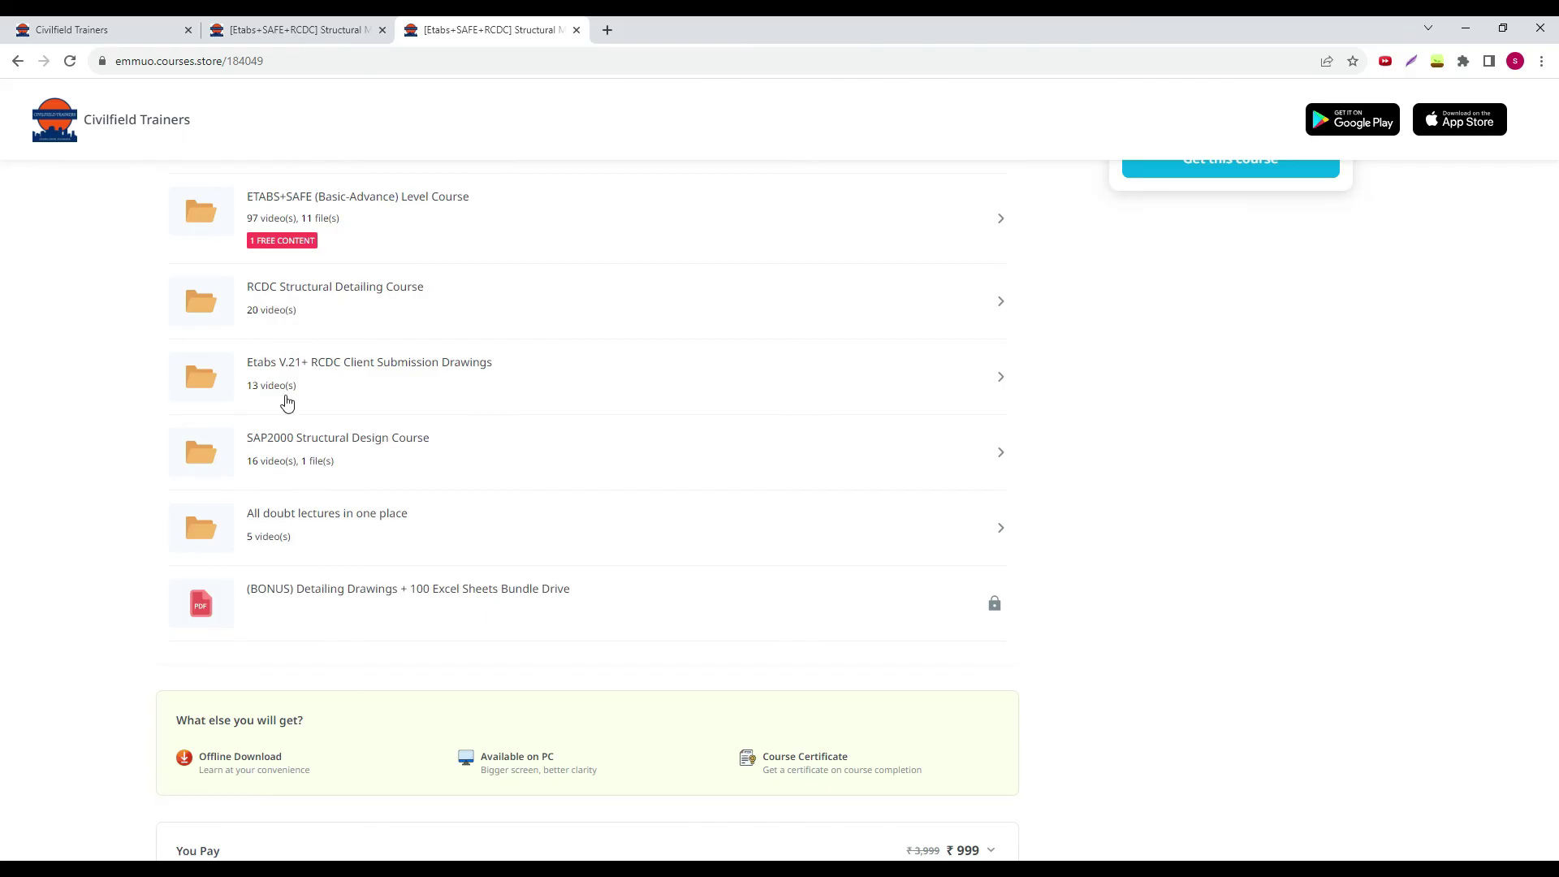
pyautogui.scroll(2, 284, 357)
pyautogui.click(348, 375)
pyautogui.scroll(-2, 292, 382)
pyautogui.scroll(-2, 296, 403)
pyautogui.scroll(10, 381, 569)
# Examine the lecture list of the SAFE FOUNDATION Course (Hindi) folder, and return to the ETABS+SAFE level course folder
pyautogui.click(316, 631)
pyautogui.scroll(-4, 256, 591)
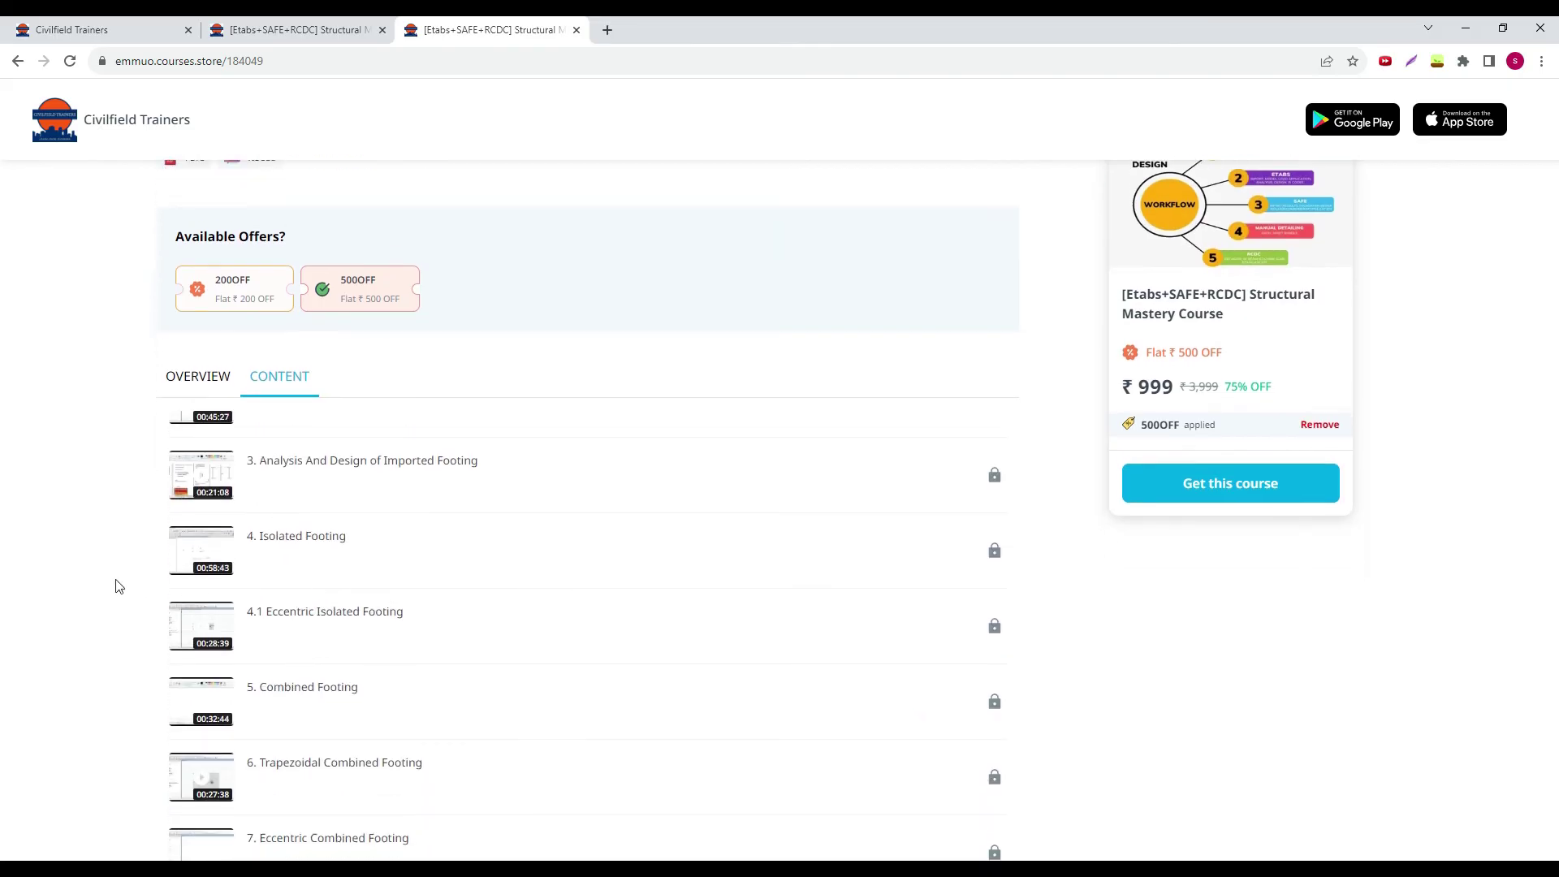
pyautogui.scroll(-3, 250, 549)
pyautogui.scroll(5, 292, 608)
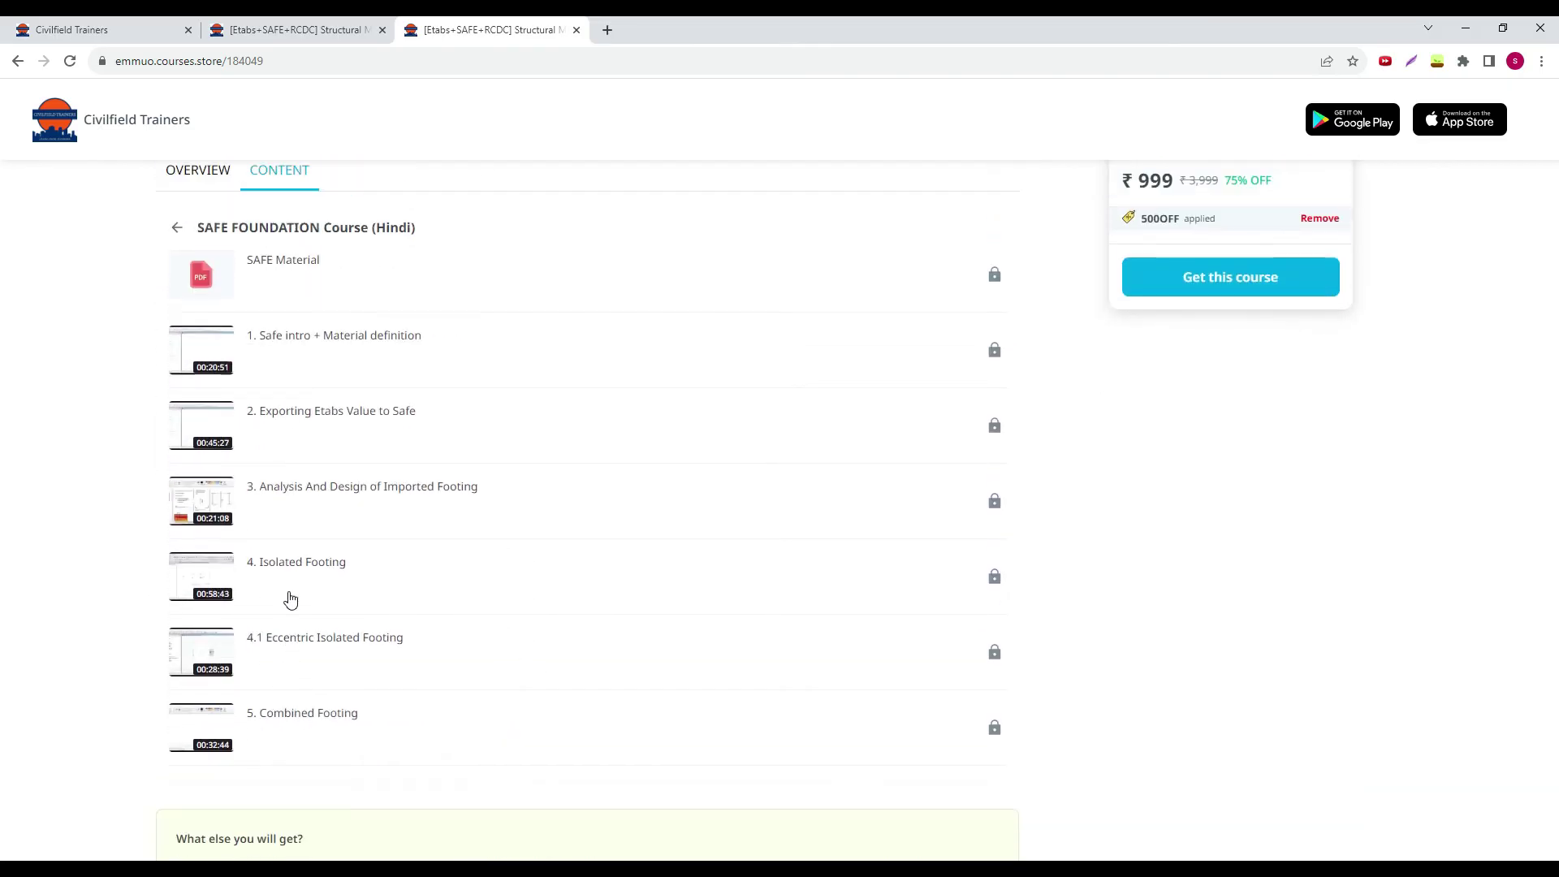
pyautogui.scroll(2, 233, 509)
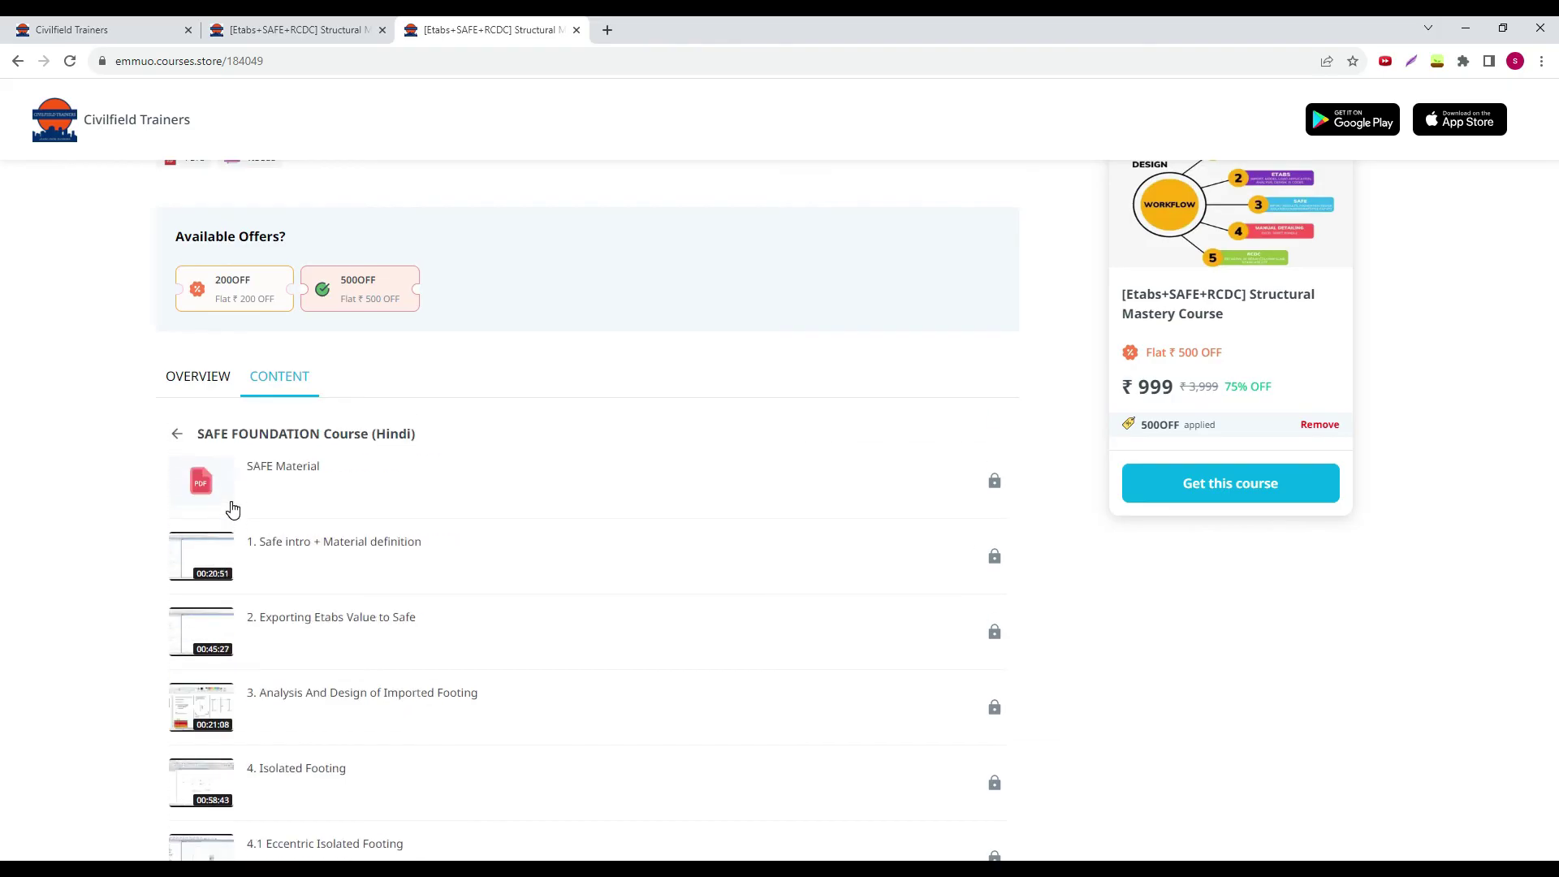
pyautogui.click(178, 435)
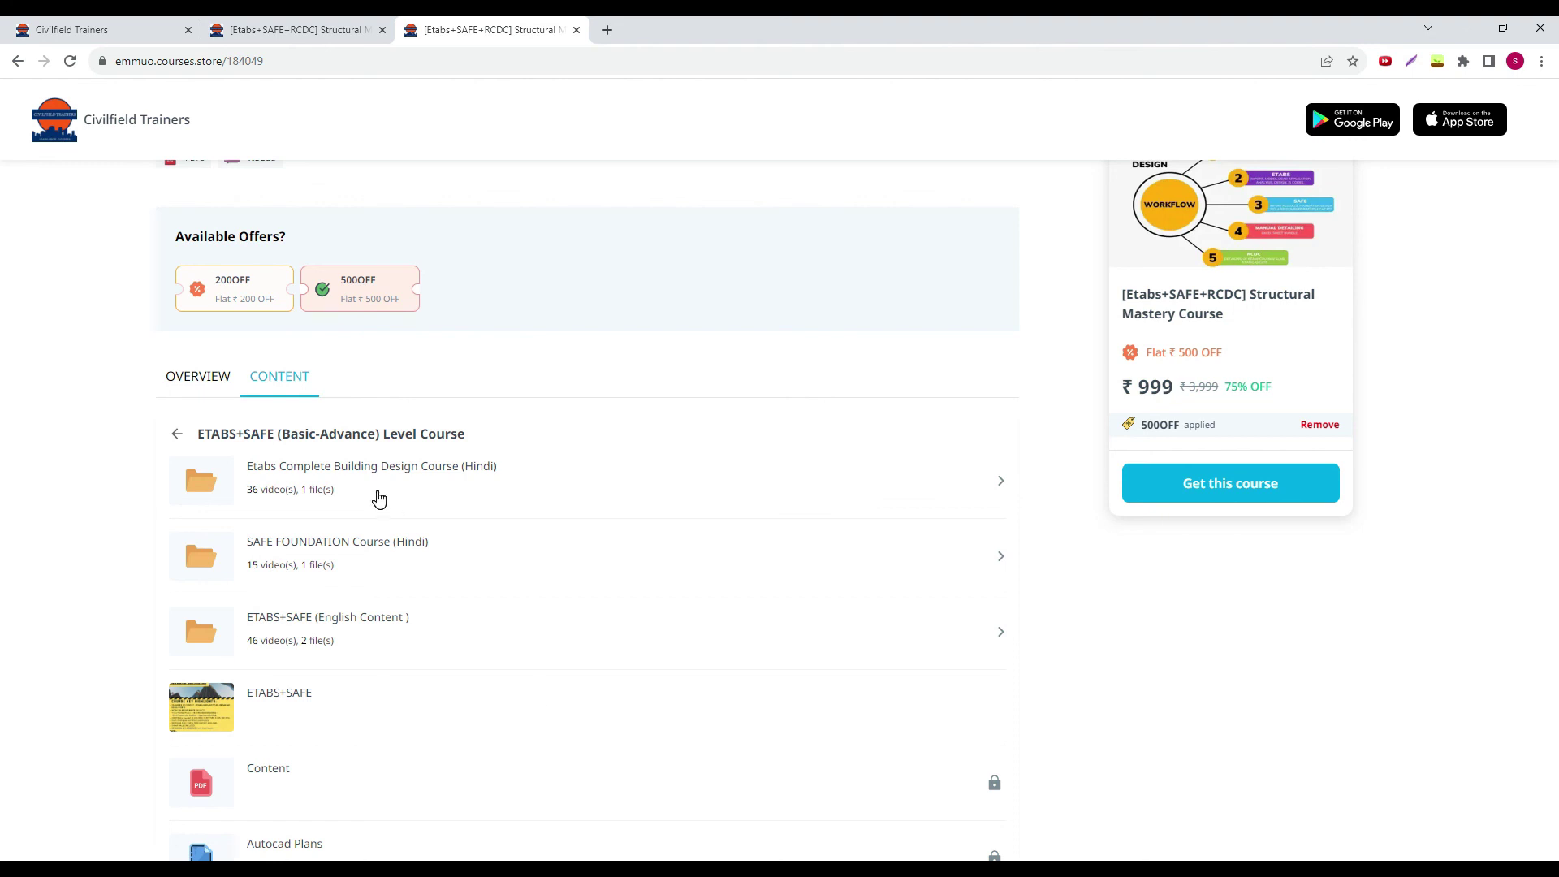
pyautogui.scroll(-1, 378, 499)
pyautogui.scroll(1, 186, 392)
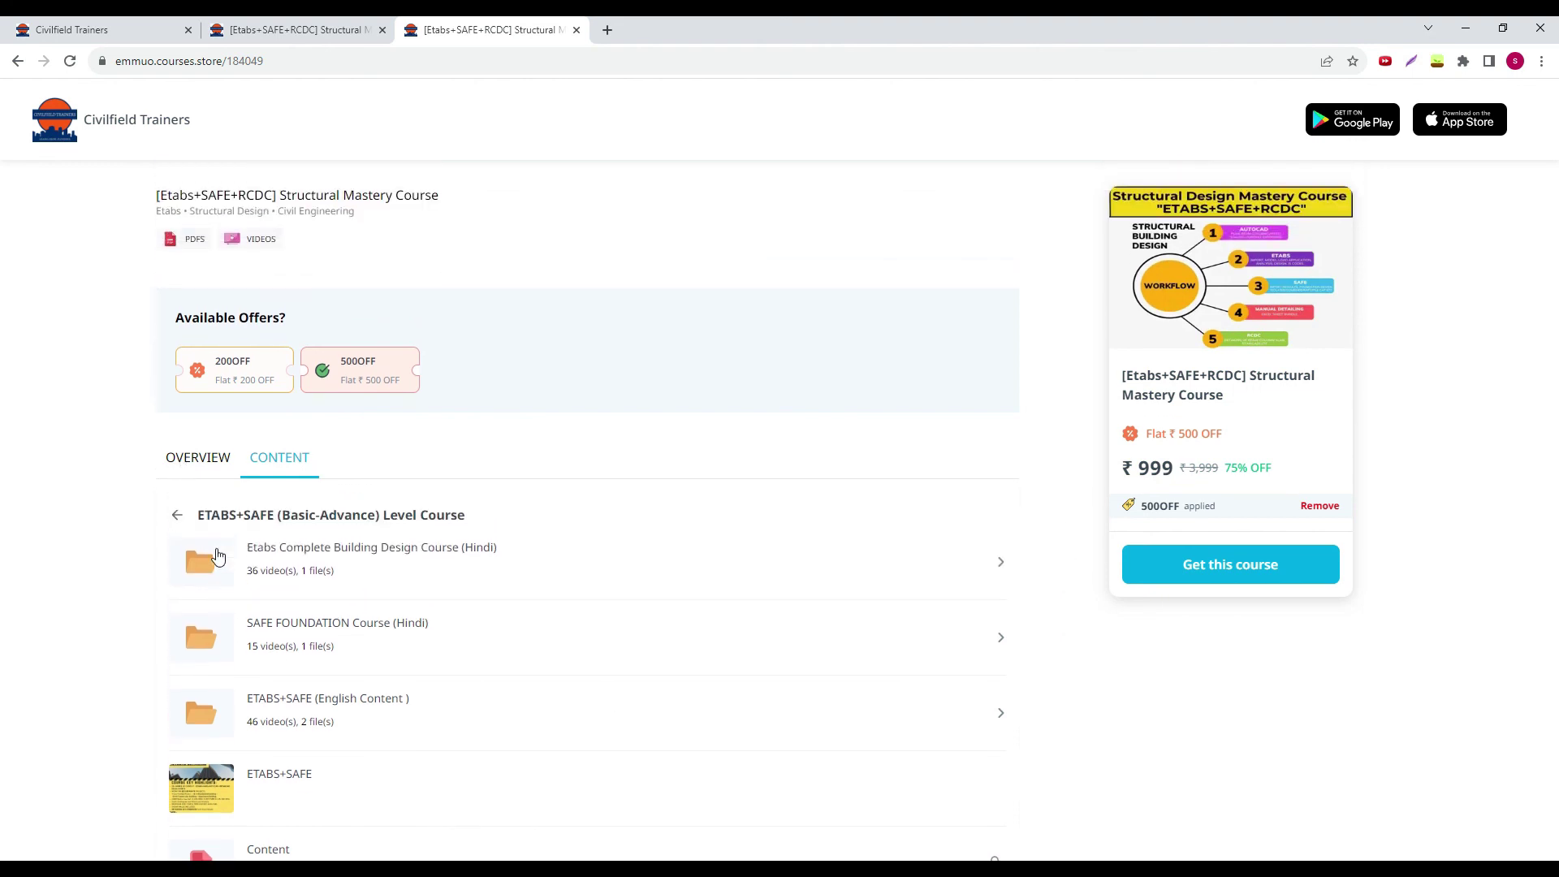
# Open the Etabs V.21+ RCDC Client Submission Drawings folder from the main course content and examine its lecture list
pyautogui.click(174, 516)
pyautogui.scroll(-5, 285, 523)
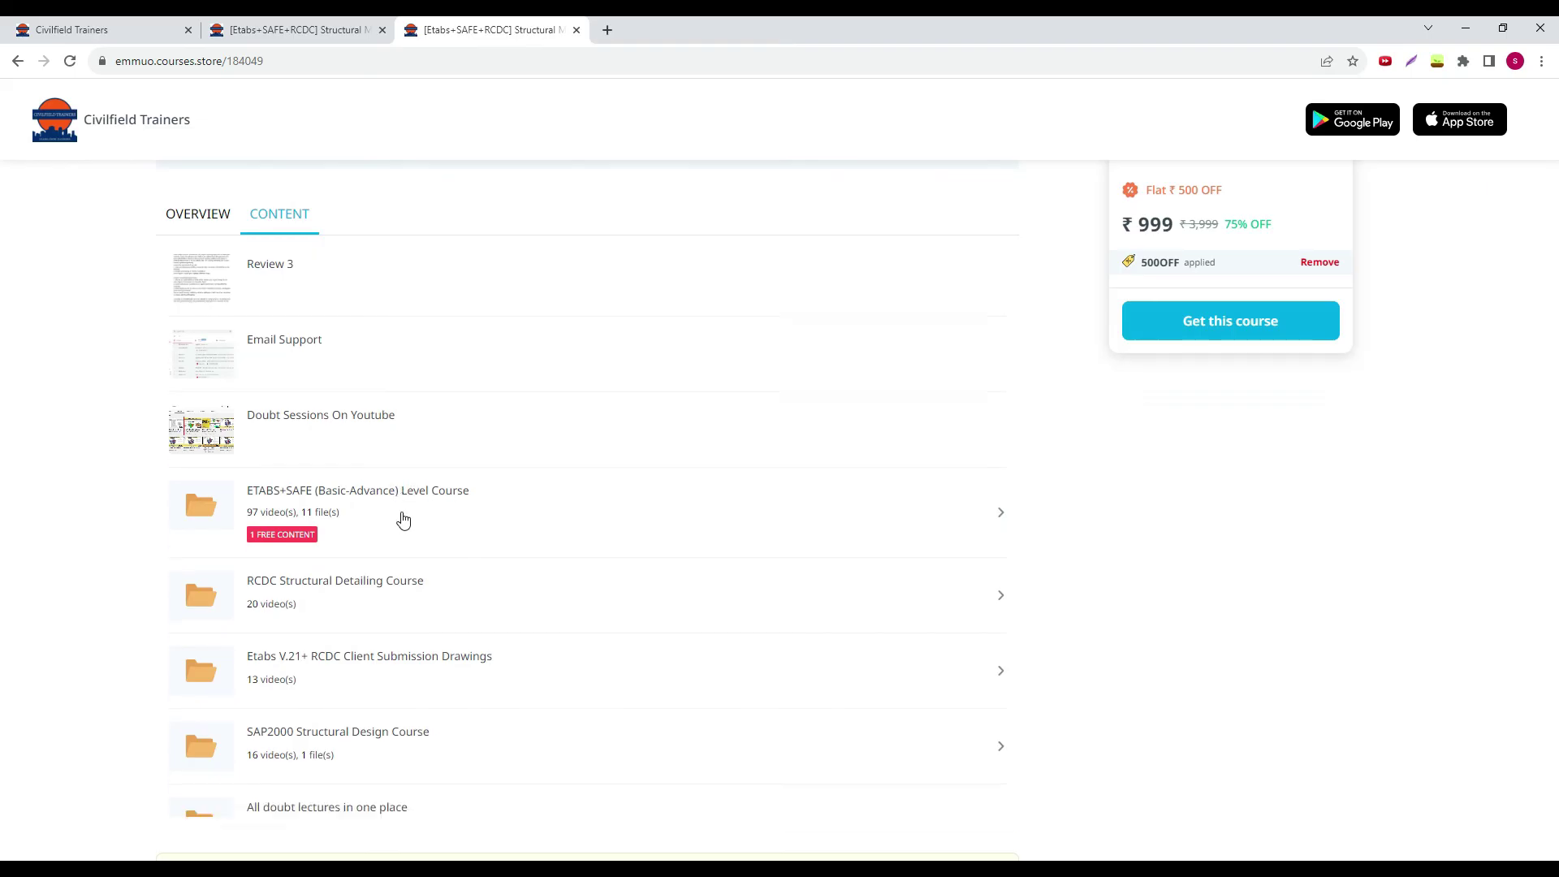
pyautogui.scroll(-2, 390, 520)
pyautogui.click(329, 380)
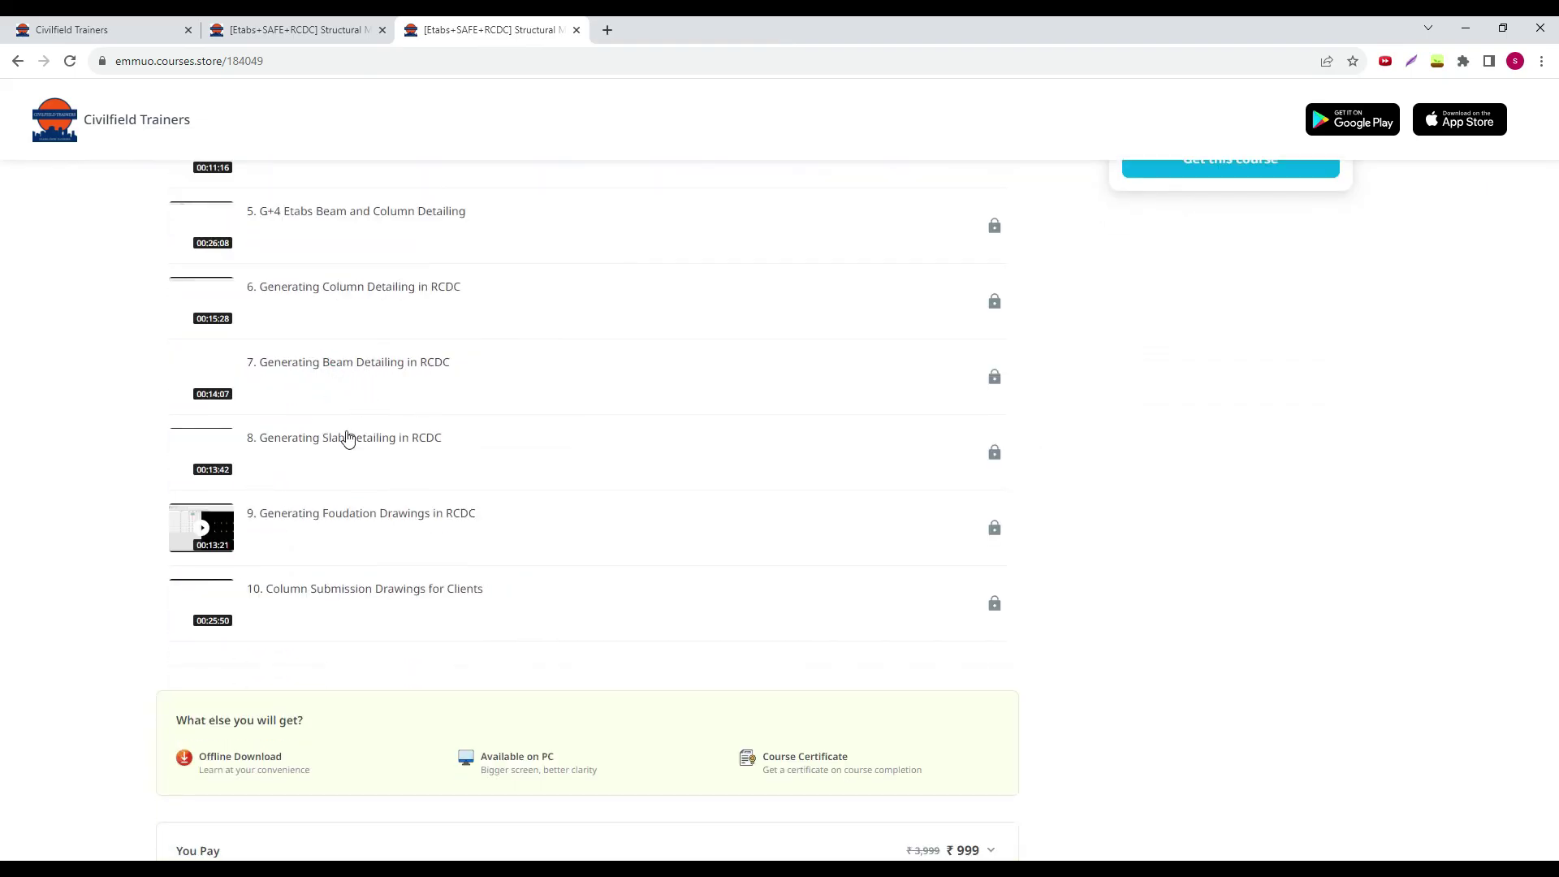
pyautogui.scroll(10, 348, 438)
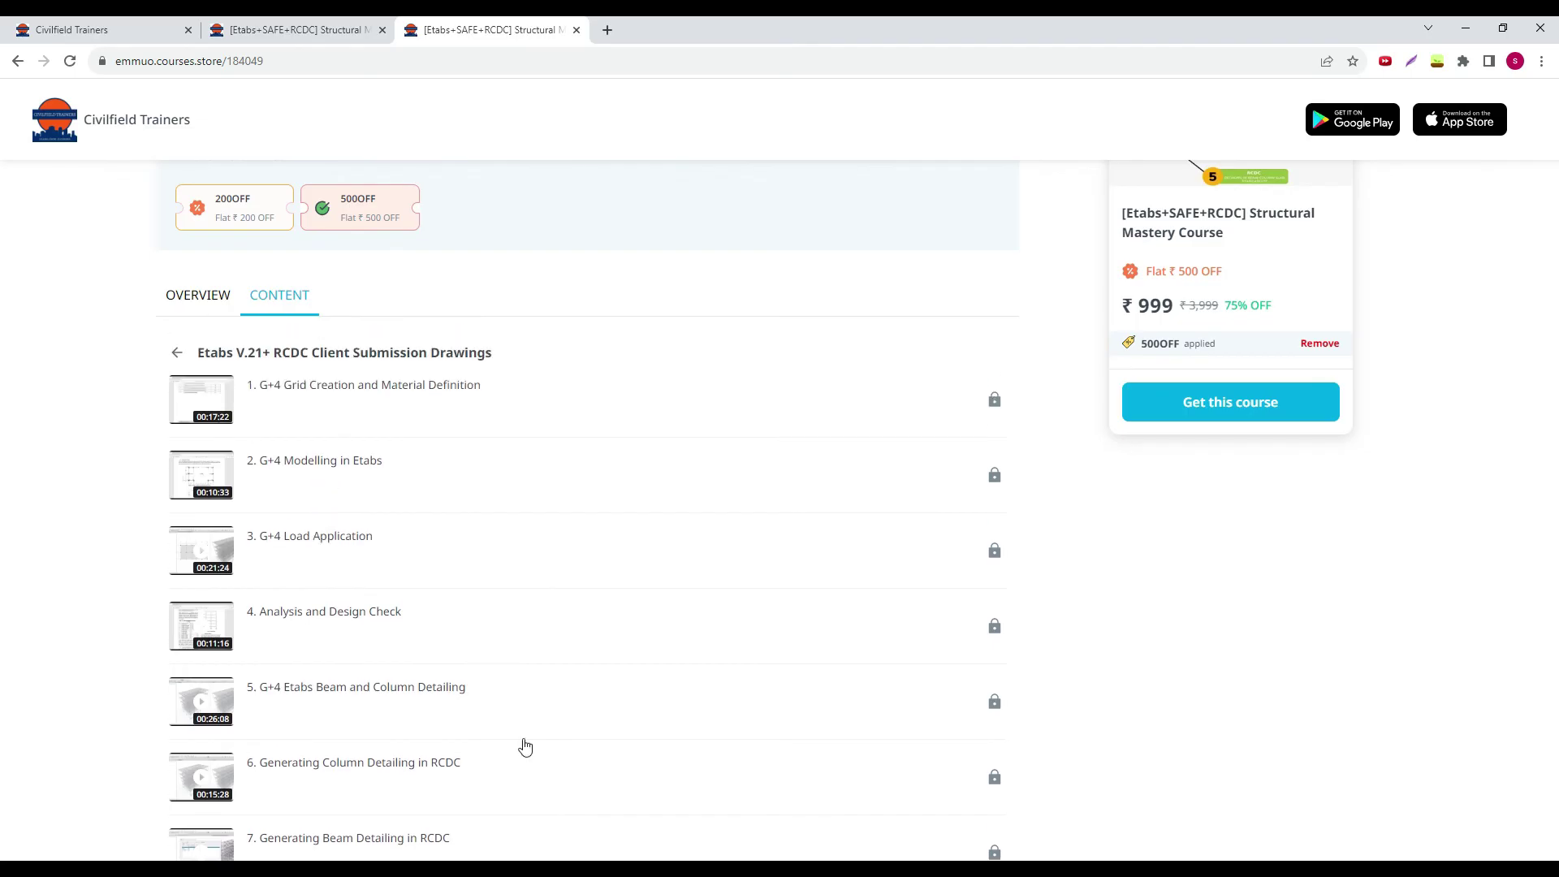
pyautogui.scroll(-1, 108, 452)
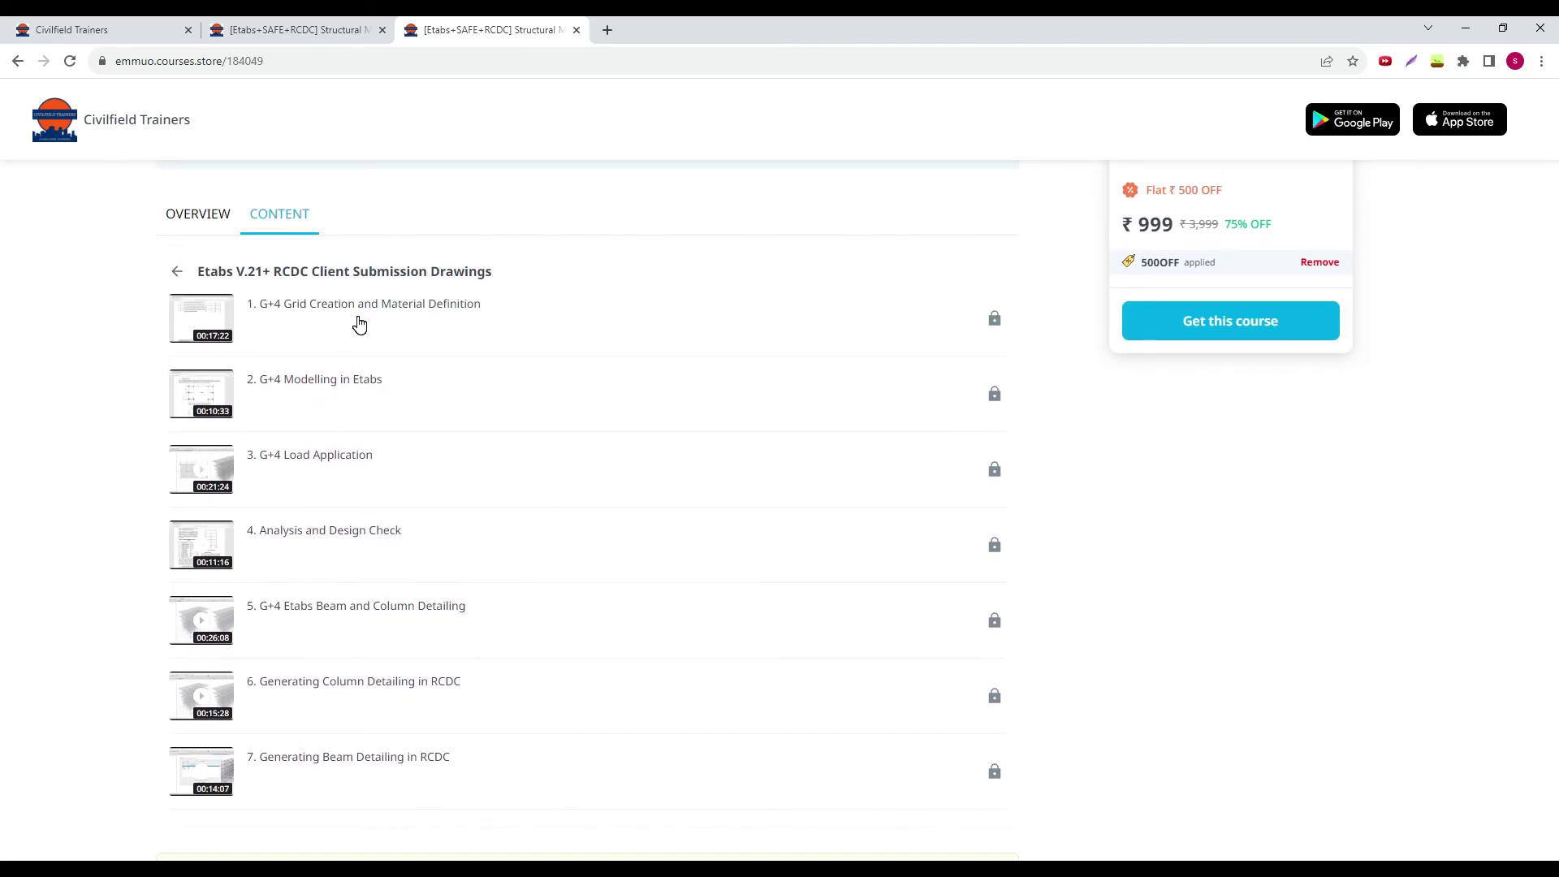
pyautogui.scroll(-8, 361, 325)
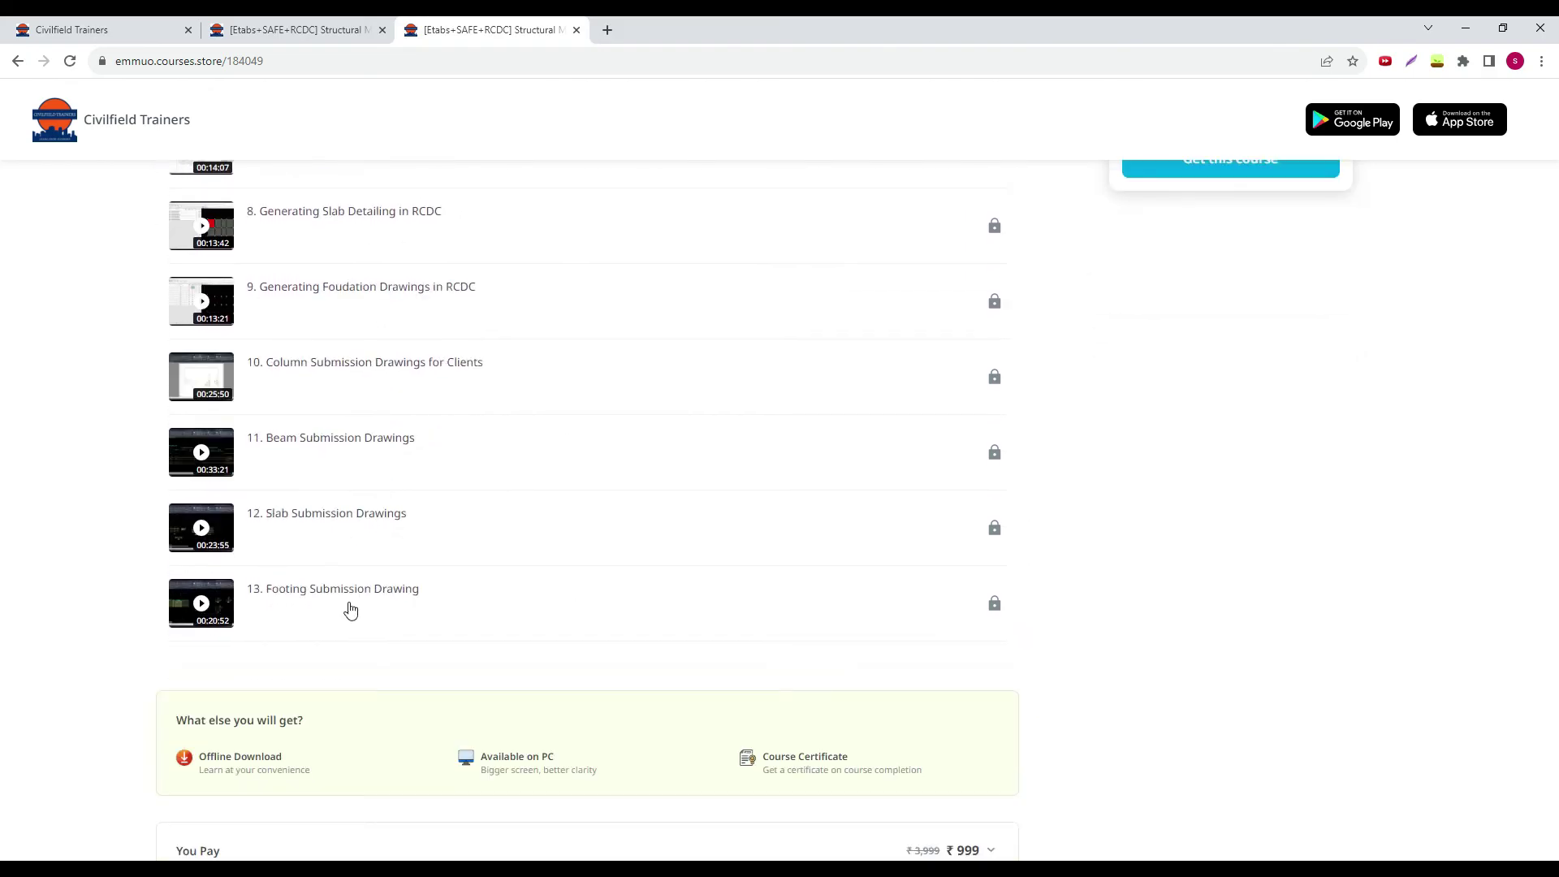
pyautogui.scroll(6, 386, 584)
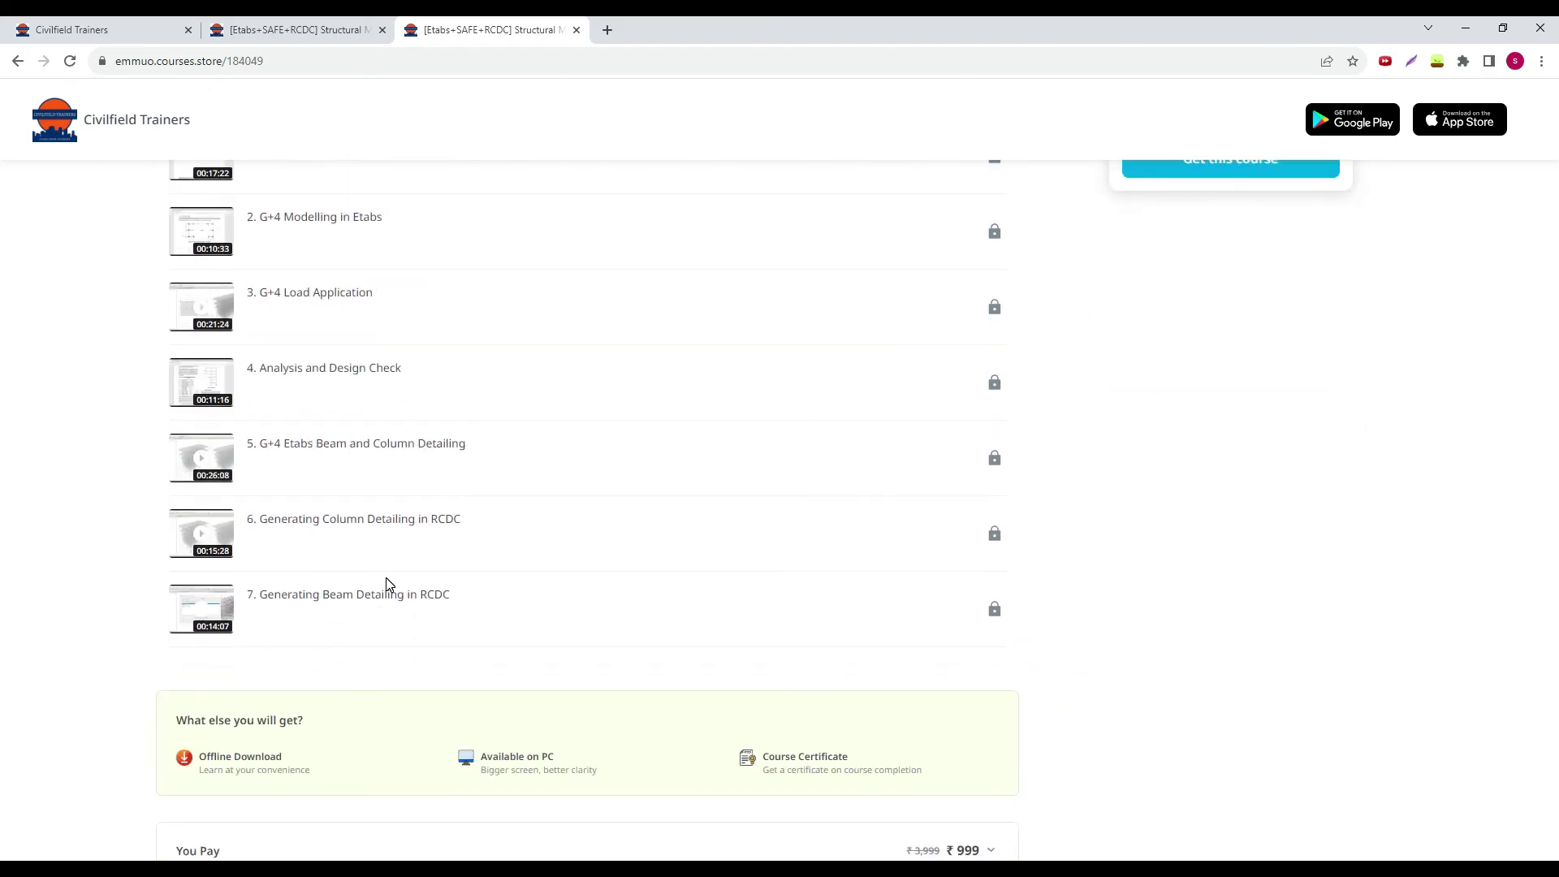
pyautogui.scroll(5, 417, 536)
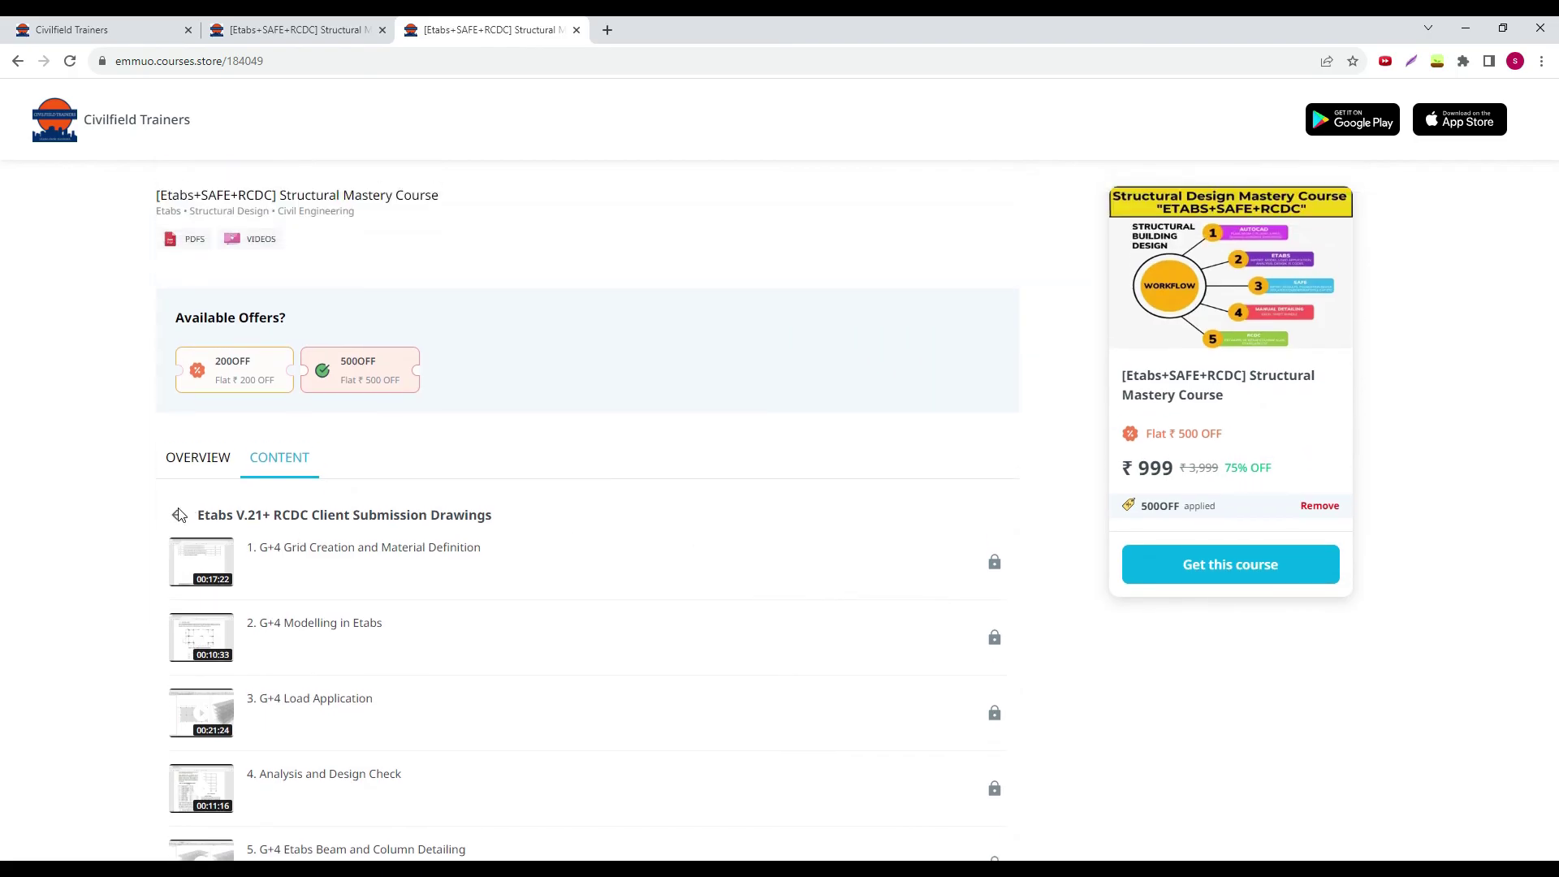
# Return to the main course content and view the course overview with its validity, learning material and price
pyautogui.click(178, 515)
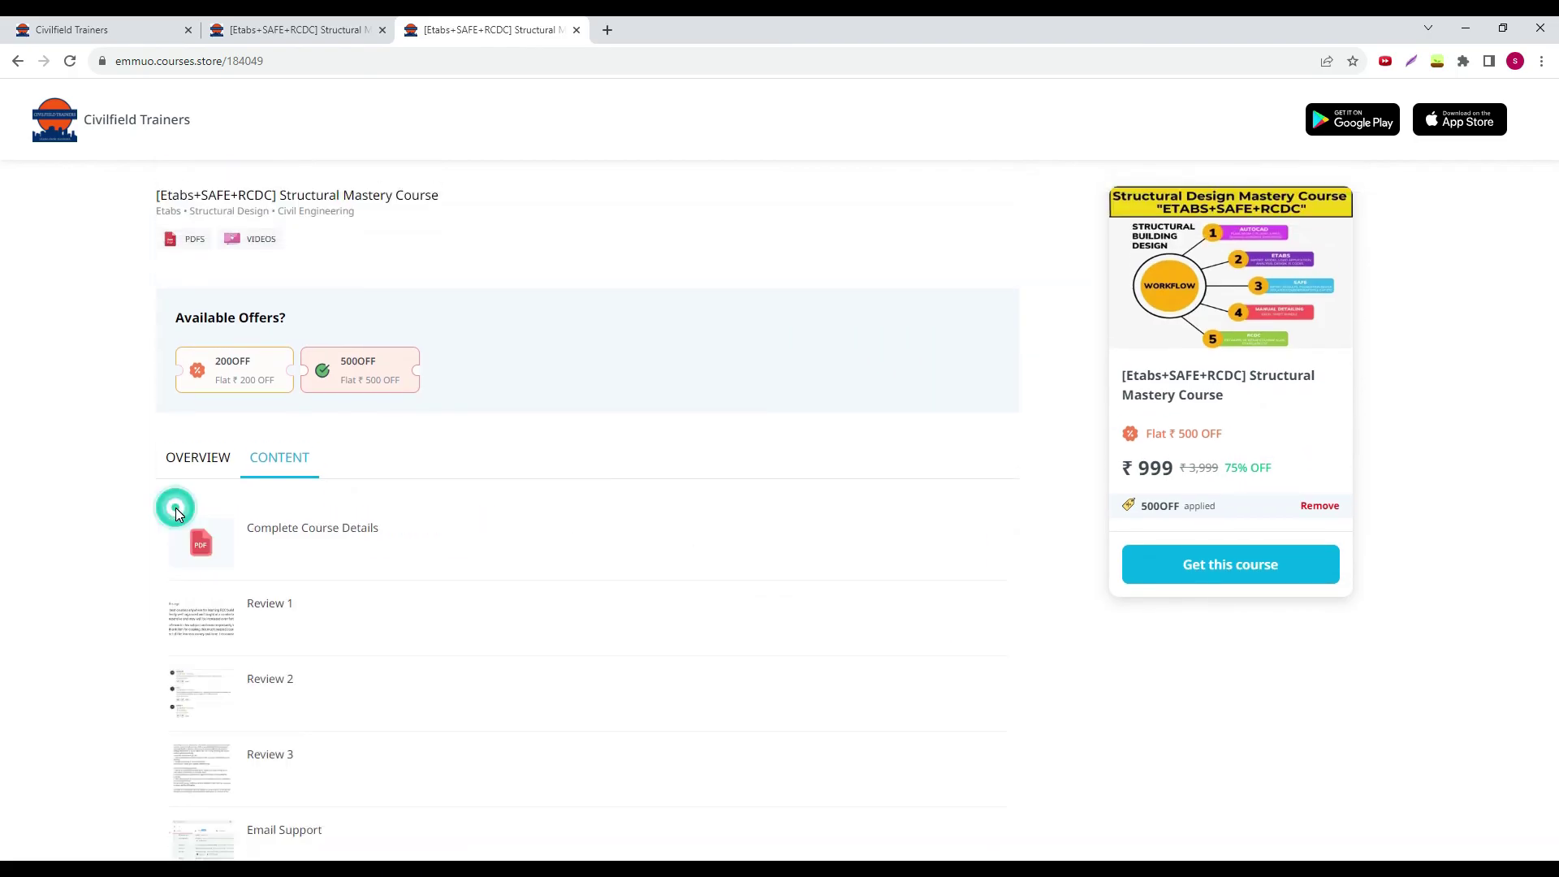
pyautogui.click(192, 463)
pyautogui.scroll(-2, 203, 472)
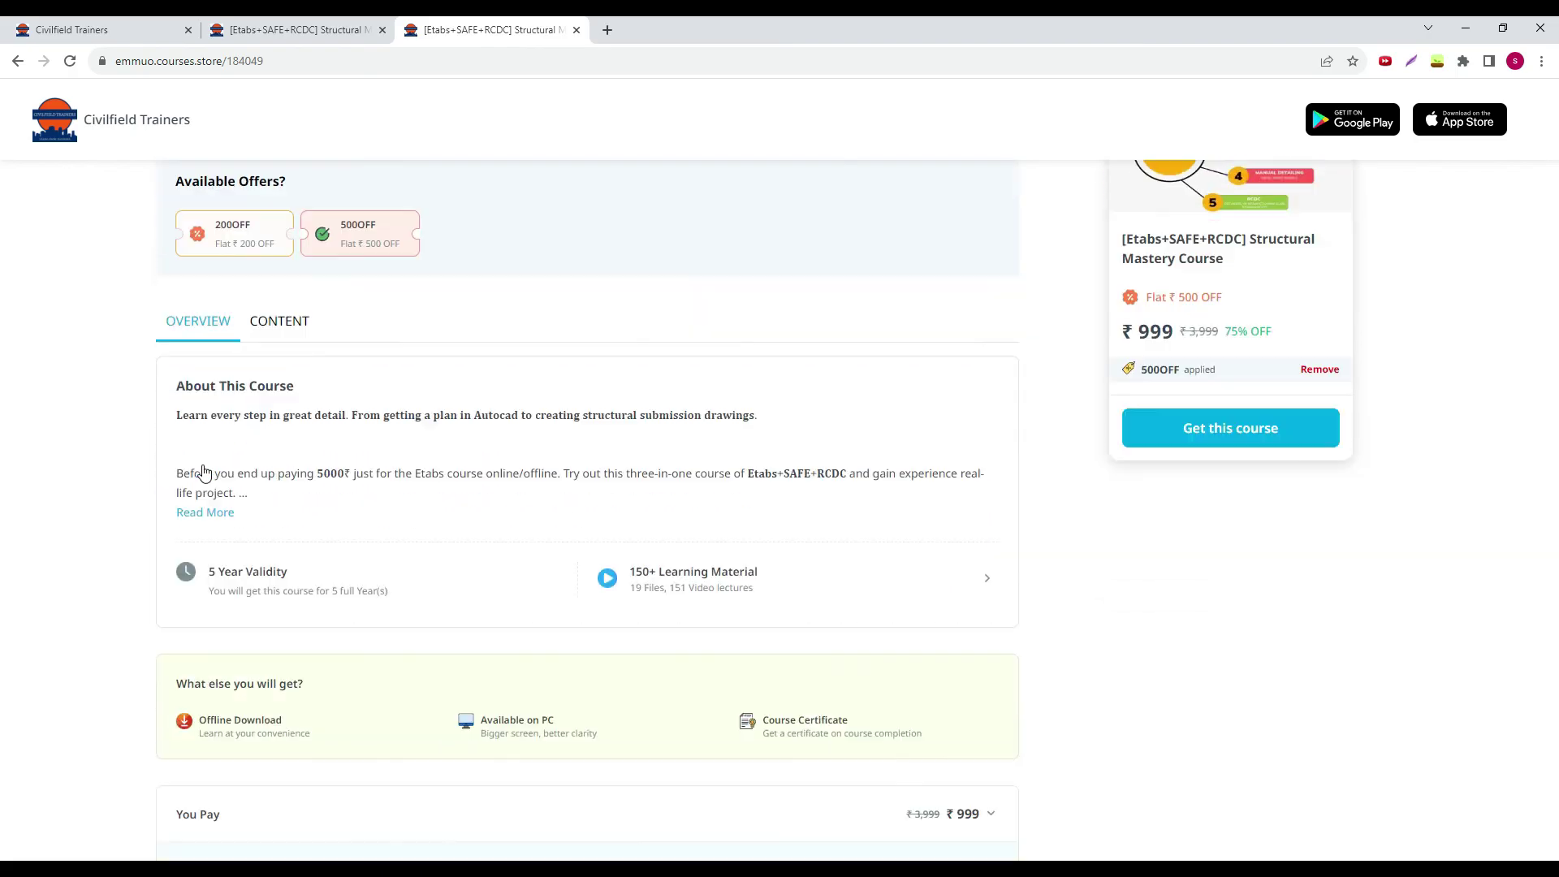
pyautogui.scroll(2, 812, 505)
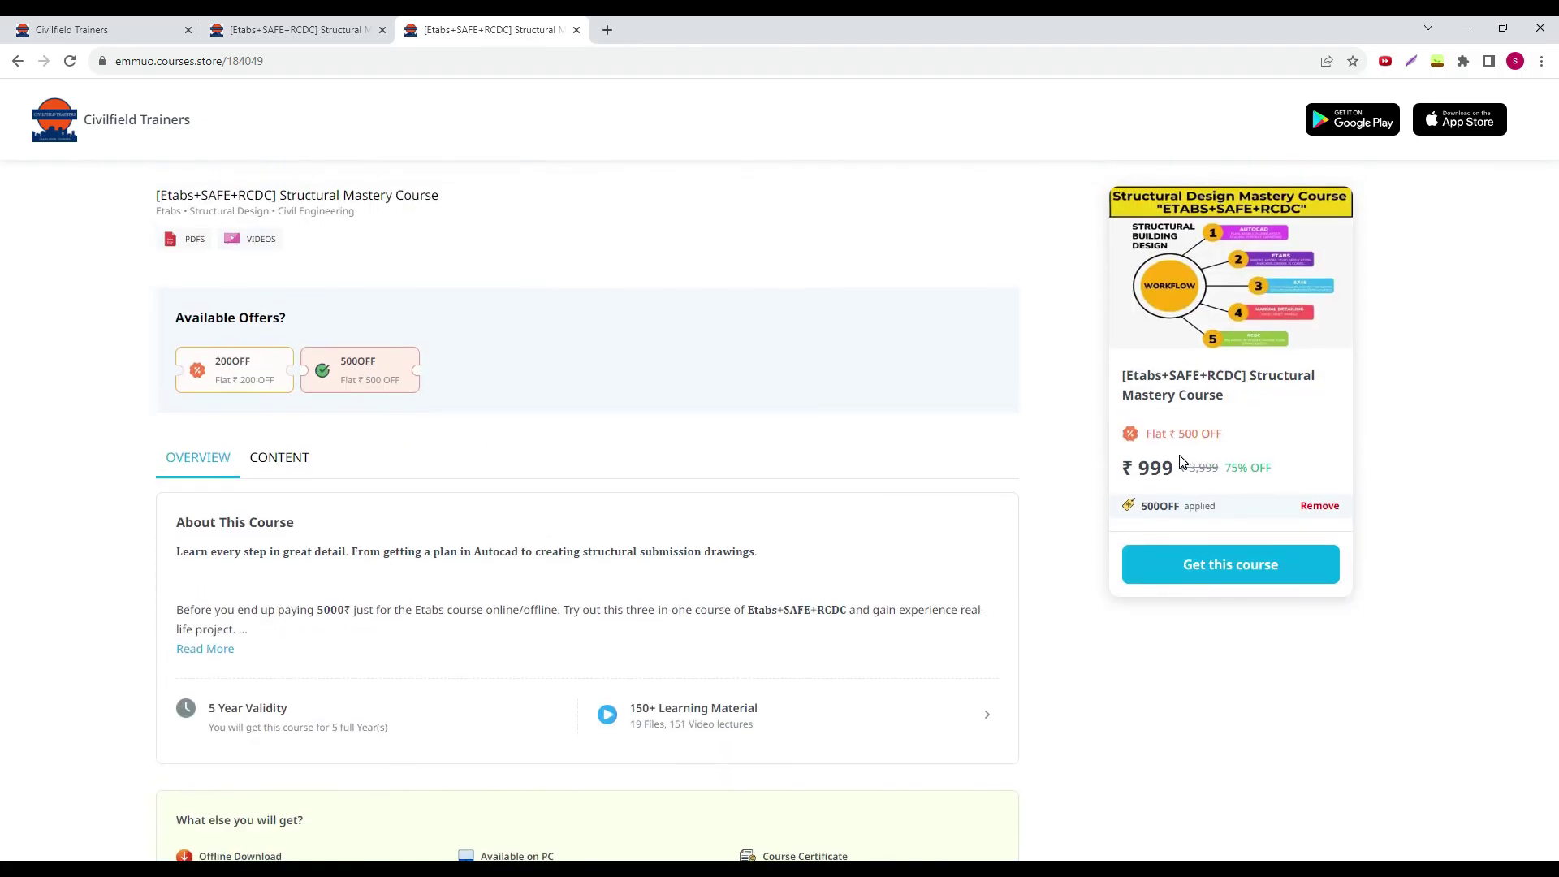